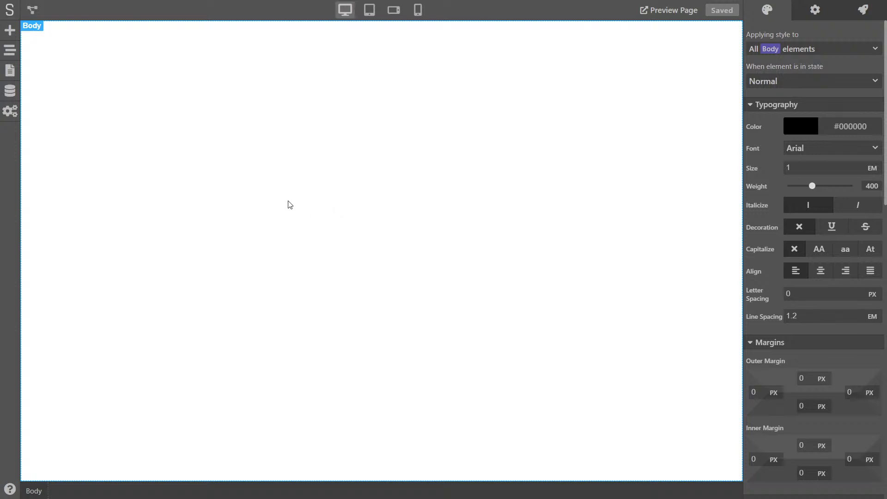
Add three empty Div (block) elements to the page canvas
{"action": "left_click", "coordinate": [10, 32]}
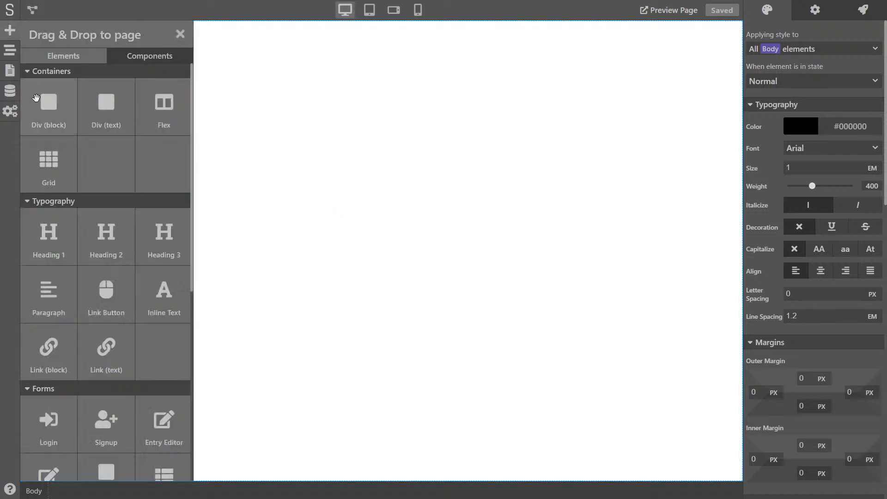
{"action": "left_click_drag", "start_coordinate": [43, 103], "coordinate": [211, 101]}
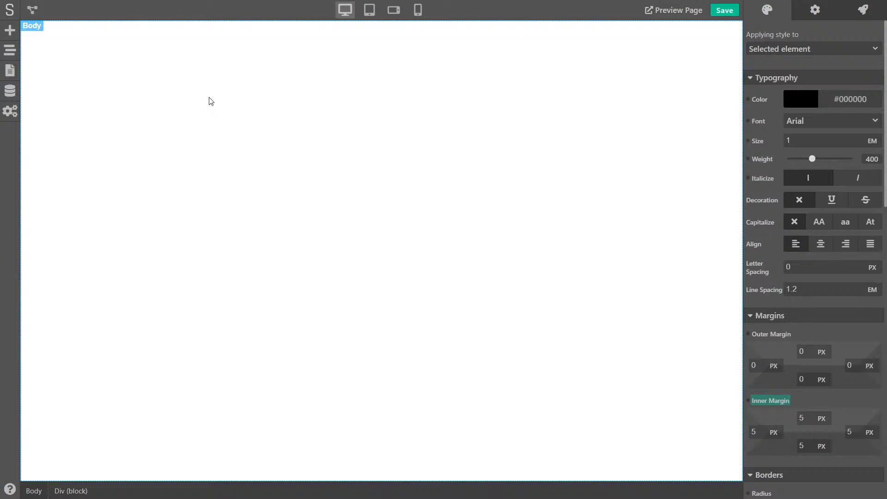
{"action": "left_click", "coordinate": [10, 31]}
{"action": "left_click_drag", "start_coordinate": [42, 107], "coordinate": [139, 85]}
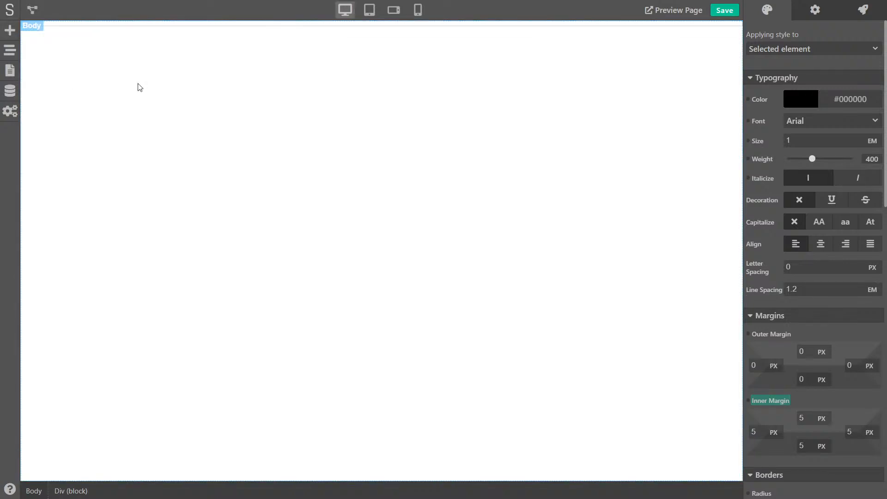
{"action": "left_click", "coordinate": [9, 31]}
{"action": "left_click_drag", "start_coordinate": [43, 103], "coordinate": [244, 90]}
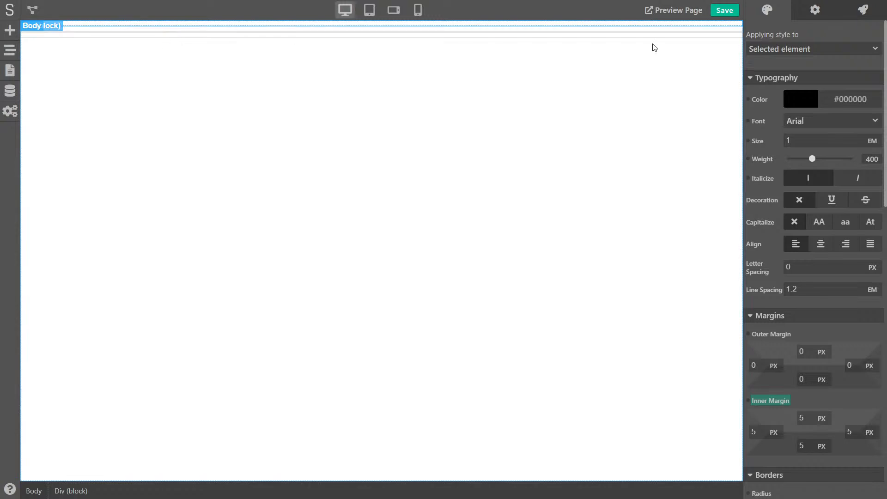
Give the first block a new class named header
{"action": "left_click", "coordinate": [788, 46]}
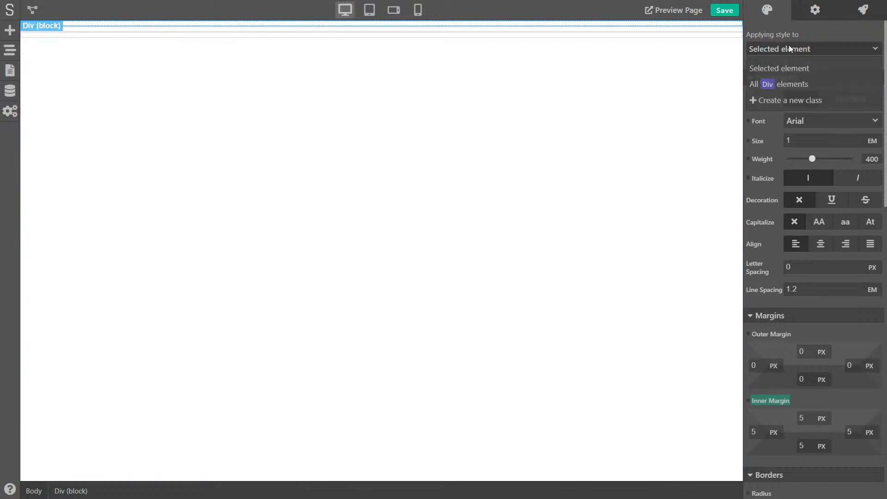
{"action": "left_click", "coordinate": [779, 98]}
{"action": "type", "text": "header"}
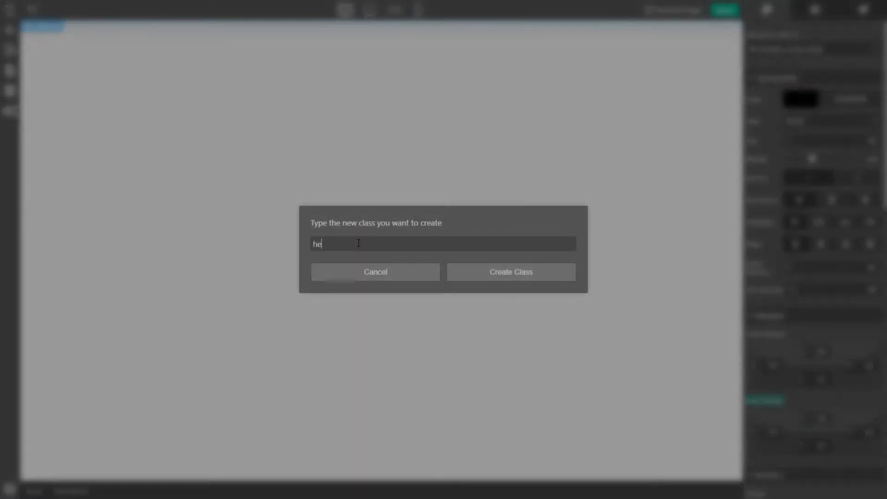
{"action": "left_click", "coordinate": [495, 271]}
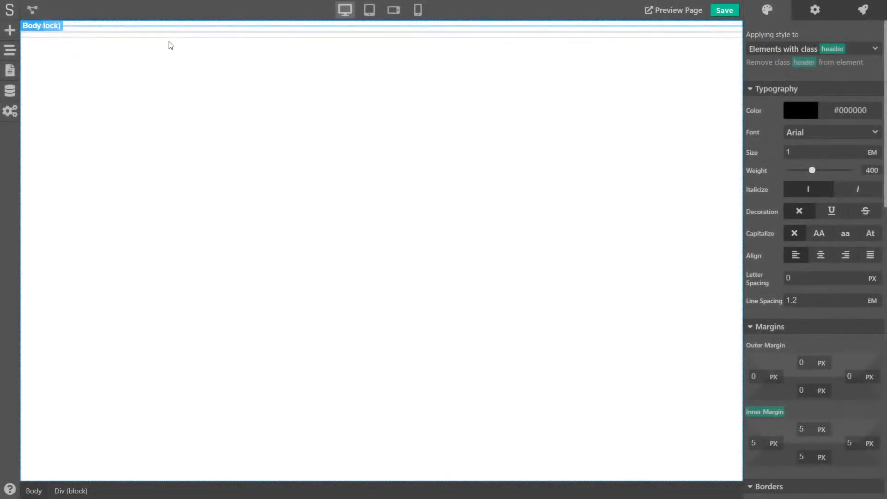
Give the second block a new class named content
{"action": "left_click", "coordinate": [162, 34]}
{"action": "left_click", "coordinate": [822, 50]}
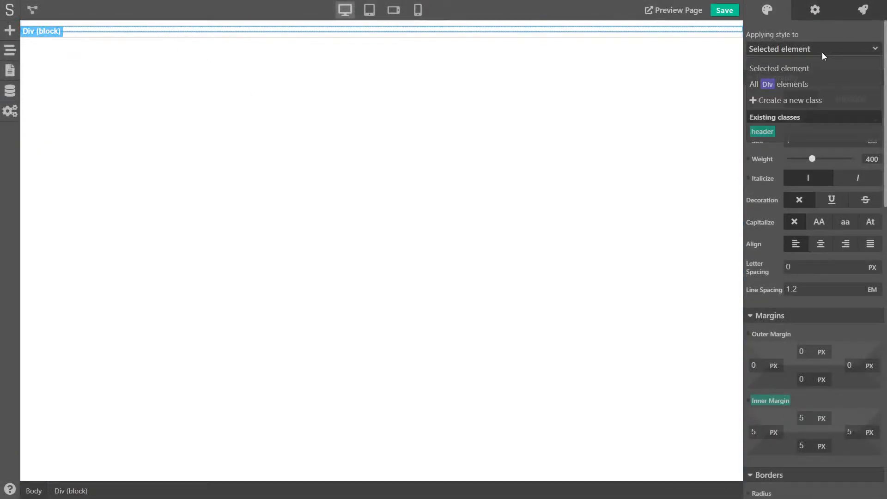
{"action": "left_click", "coordinate": [770, 101]}
{"action": "type", "text": "content"}
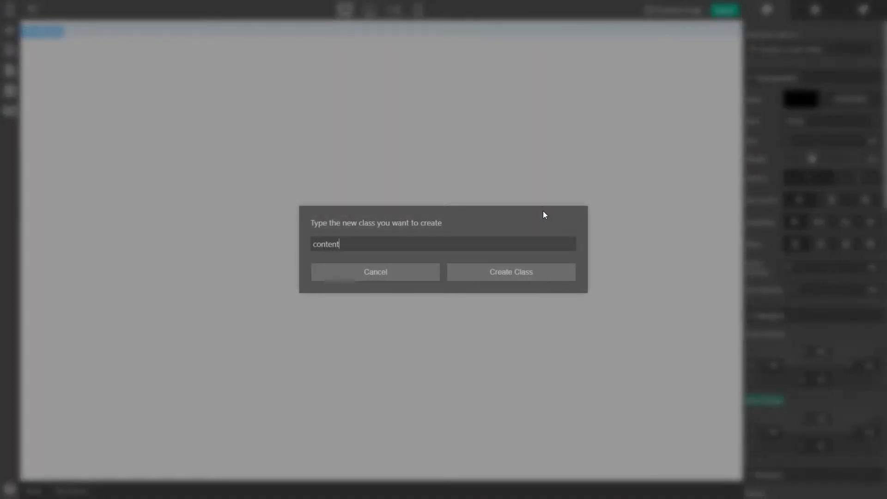
{"action": "left_click", "coordinate": [511, 272]}
Give the last block a new class named footer
{"action": "left_click", "coordinate": [368, 31]}
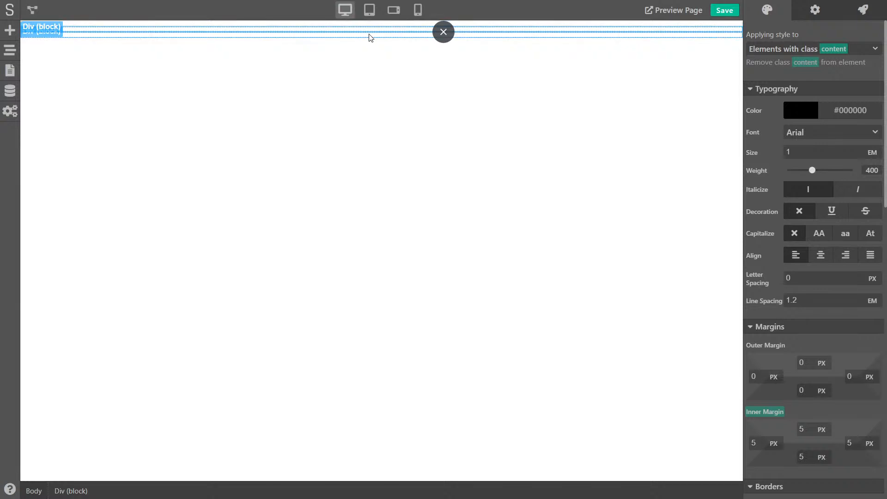
{"action": "left_click", "coordinate": [822, 50]}
{"action": "left_click", "coordinate": [769, 102]}
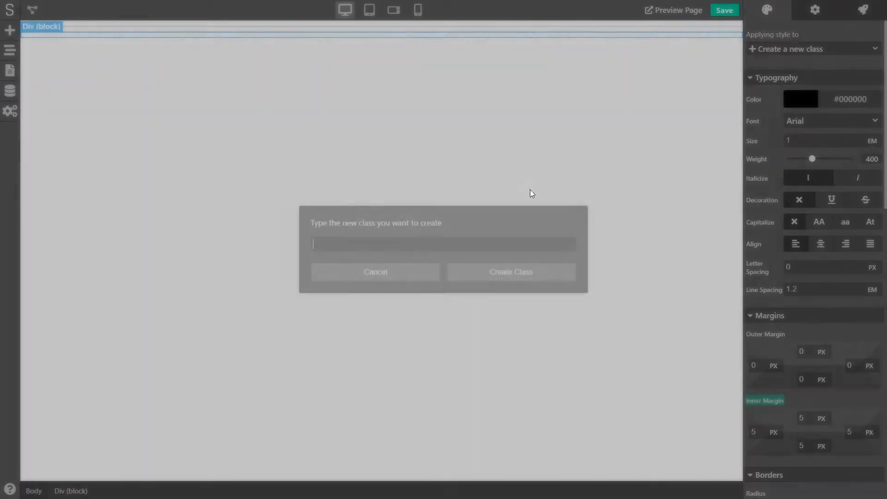
{"action": "type", "text": "footer"}
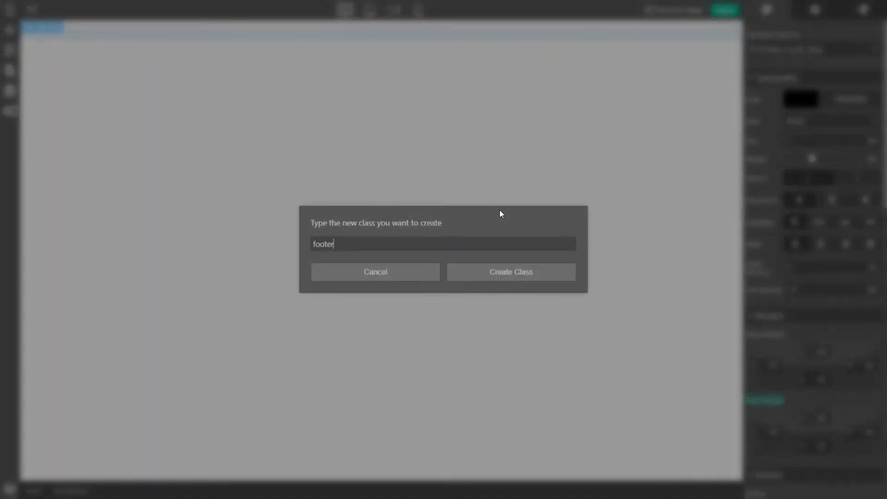
{"action": "left_click", "coordinate": [491, 270]}
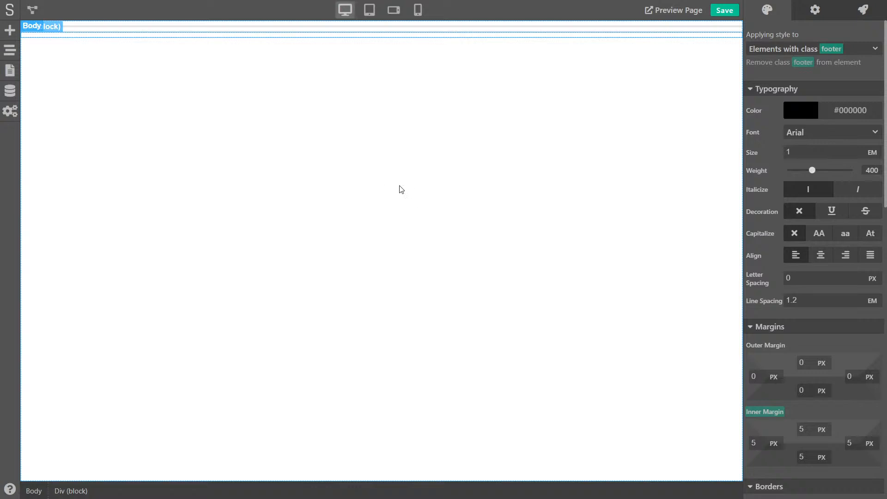
Set the Body to Display flex, Direction column, Align Items Stretch
{"action": "left_click", "coordinate": [337, 183]}
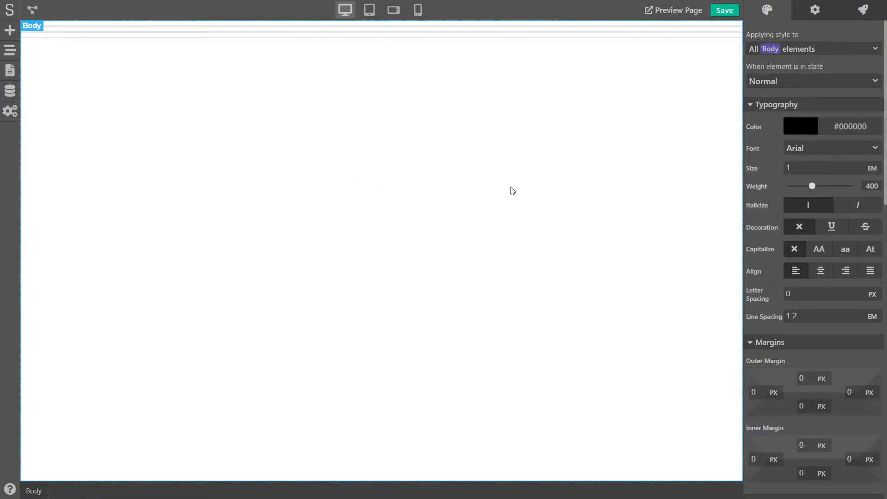
{"action": "scroll", "coordinate": [766, 221], "scroll_direction": "down", "scroll_amount": 12}
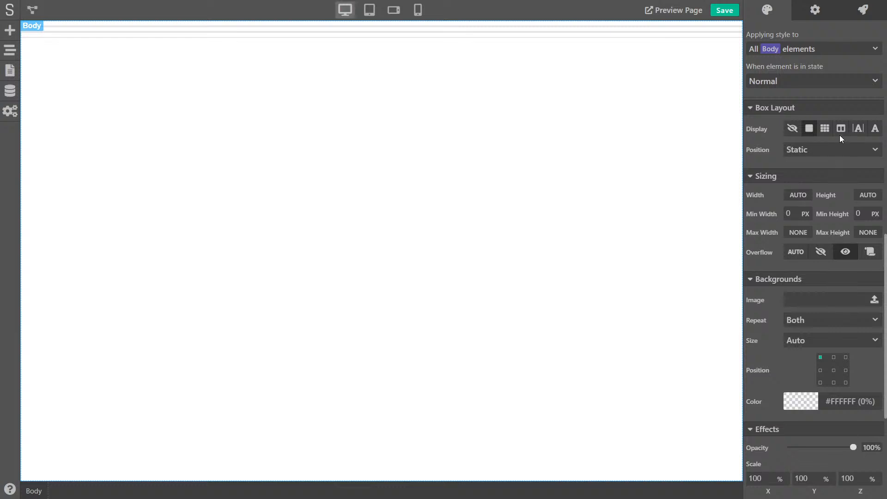
{"action": "left_click", "coordinate": [841, 129]}
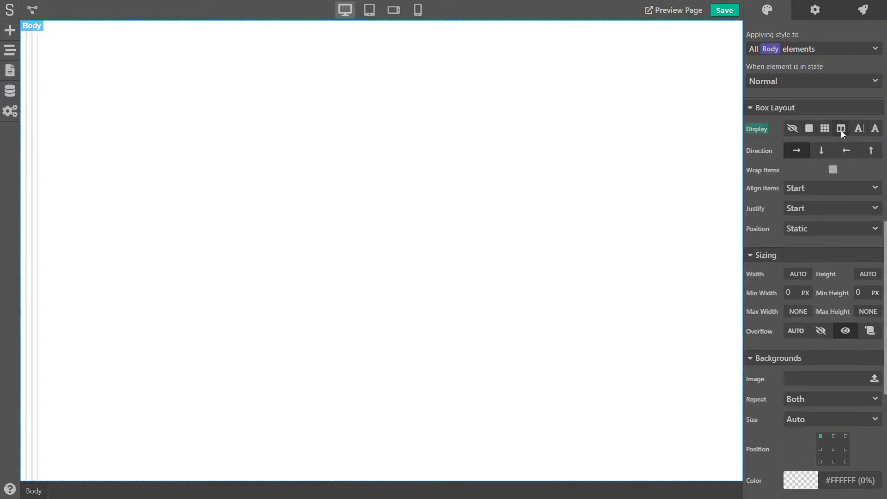
{"action": "left_click", "coordinate": [821, 151]}
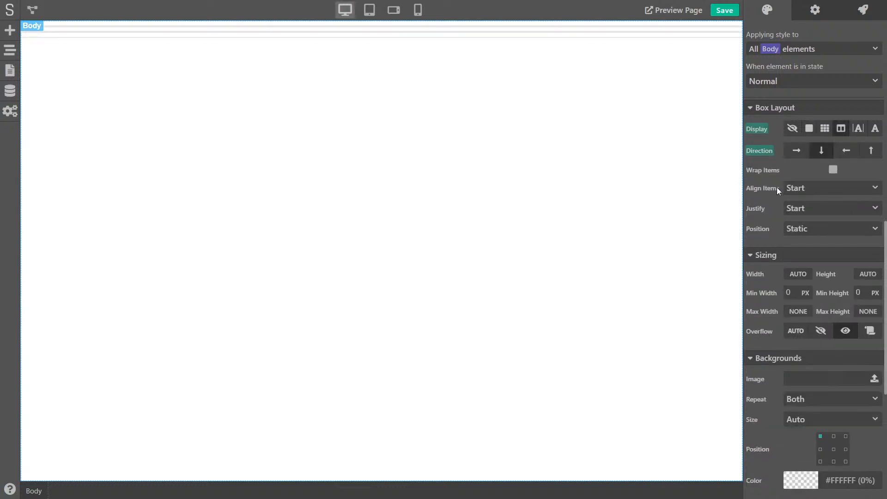
{"action": "left_click", "coordinate": [803, 189]}
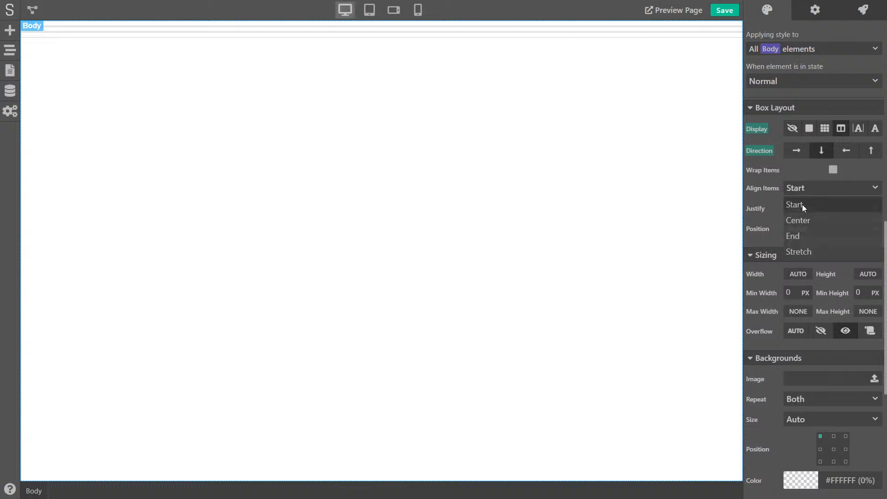
{"action": "left_click", "coordinate": [801, 252]}
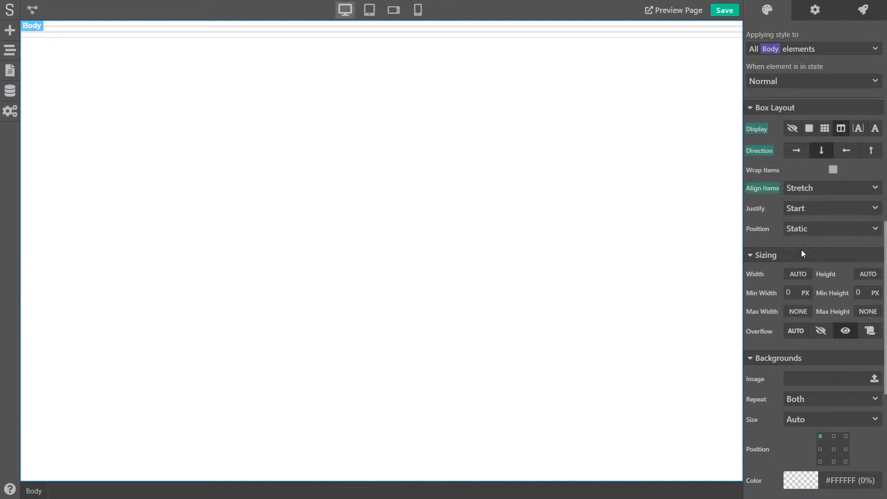
Set the content block's flex Grow to 1 so it fills the page
{"action": "left_click", "coordinate": [87, 33]}
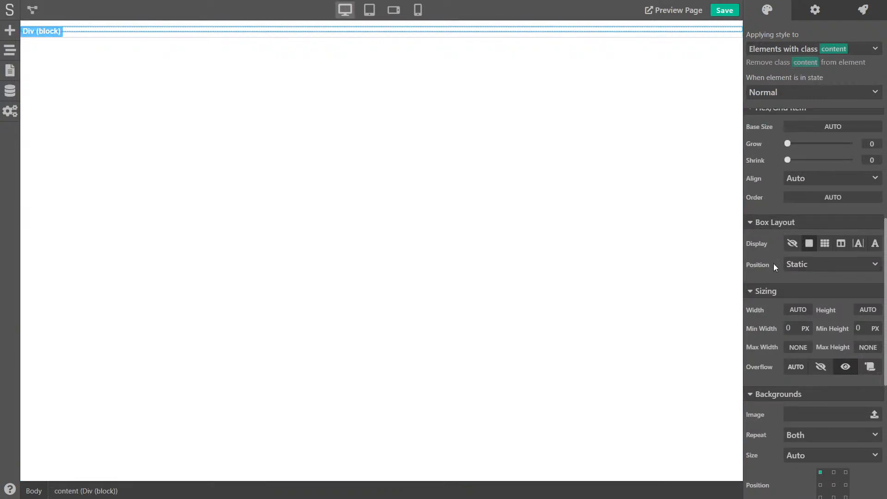
{"action": "scroll", "coordinate": [769, 264], "scroll_direction": "down", "scroll_amount": 2}
{"action": "scroll", "coordinate": [771, 280], "scroll_direction": "up", "scroll_amount": 4}
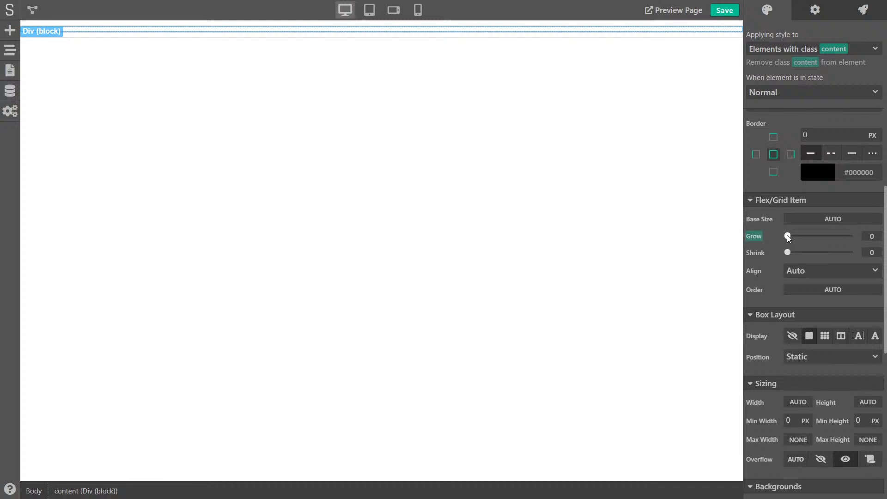
{"action": "left_click_drag", "start_coordinate": [786, 234], "coordinate": [790, 235]}
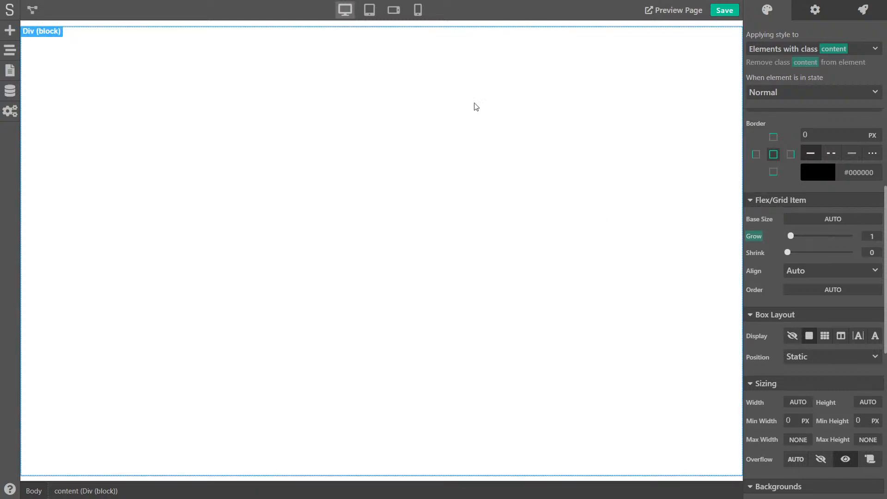
{"action": "left_click", "coordinate": [174, 479]}
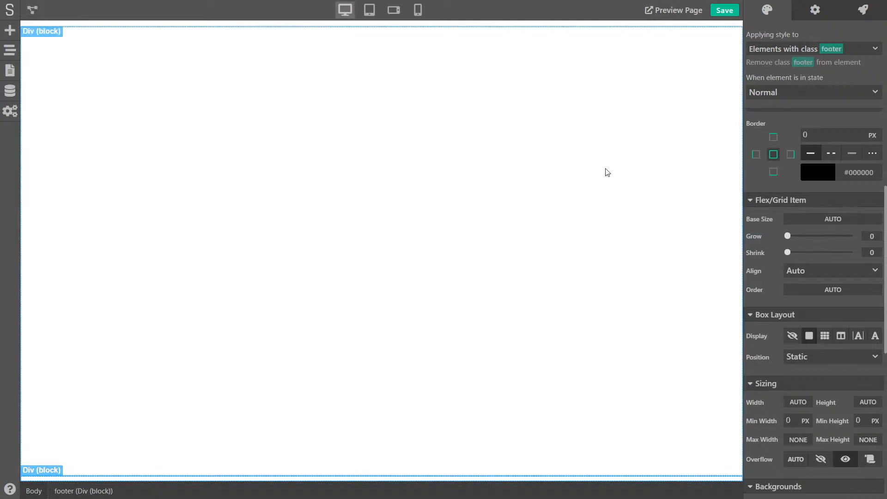
{"action": "left_click", "coordinate": [309, 26]}
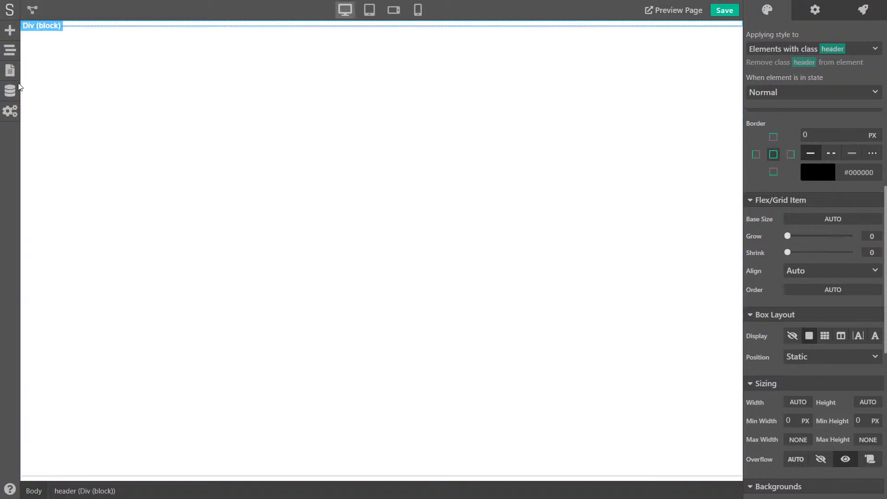
{"action": "left_click", "coordinate": [8, 32]}
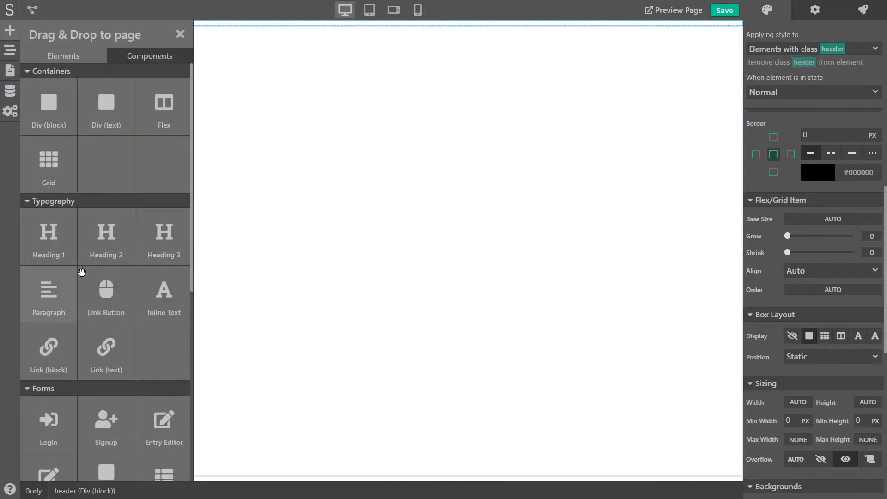
Add a text element inside the header reading 'My Blog'
{"action": "left_click_drag", "start_coordinate": [106, 107], "coordinate": [327, 32]}
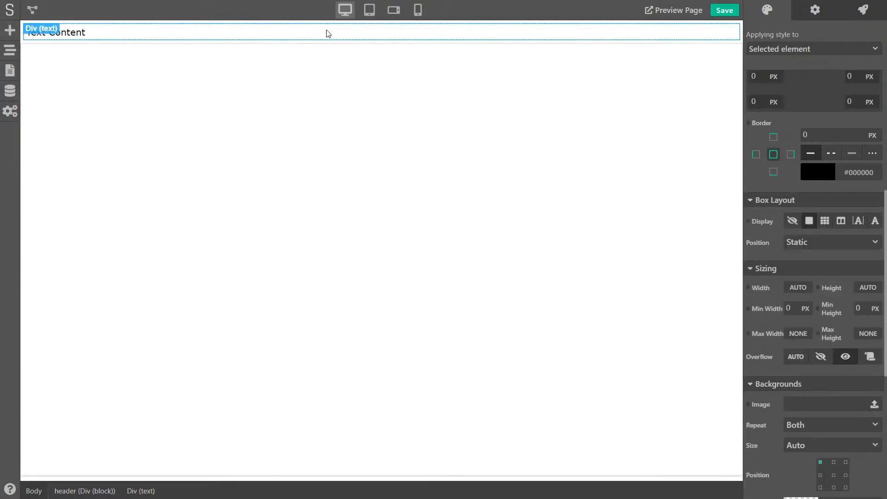
{"action": "double_click", "coordinate": [73, 33]}
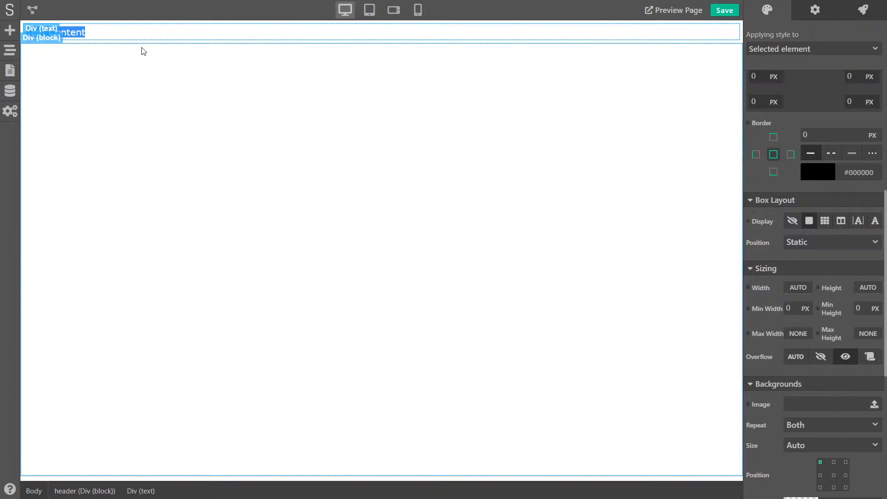
{"action": "key", "text": "BackSpace"}
{"action": "type", "text": "My "}
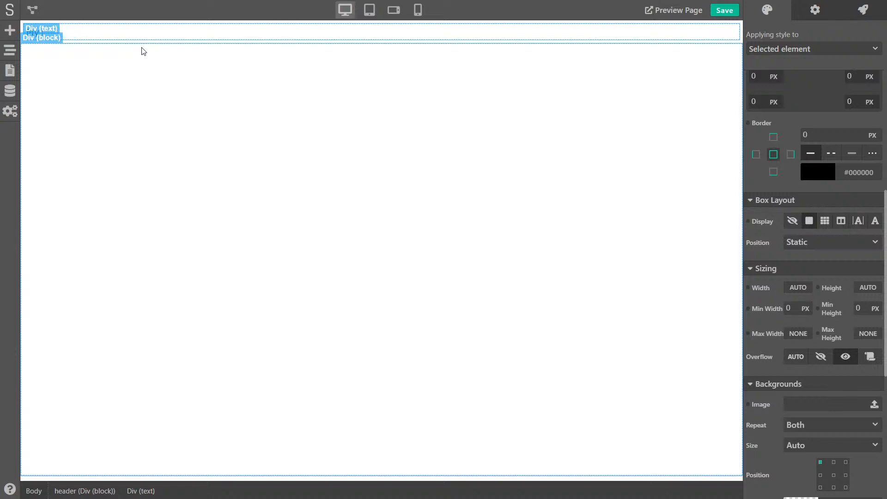
{"action": "type", "text": "Blog"}
{"action": "left_click", "coordinate": [153, 77]}
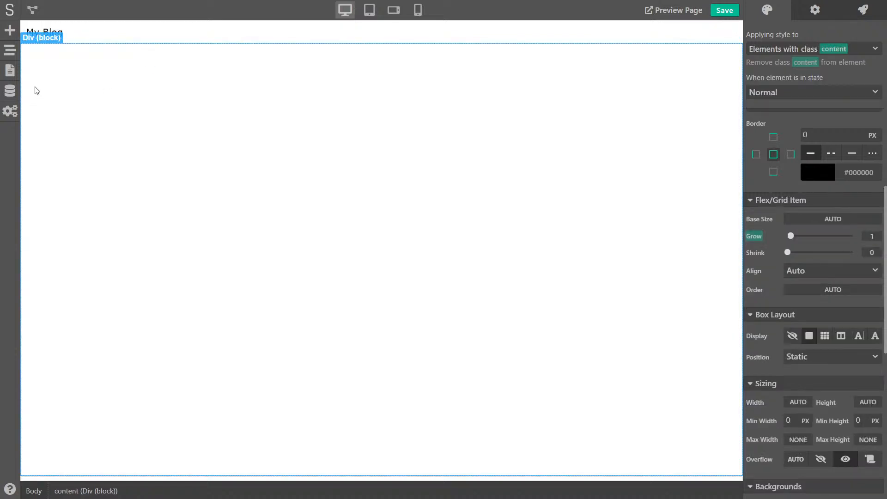
Give the My Blog text a new class named logo
{"action": "left_click", "coordinate": [73, 35]}
{"action": "scroll", "coordinate": [825, 146], "scroll_direction": "up", "scroll_amount": 5}
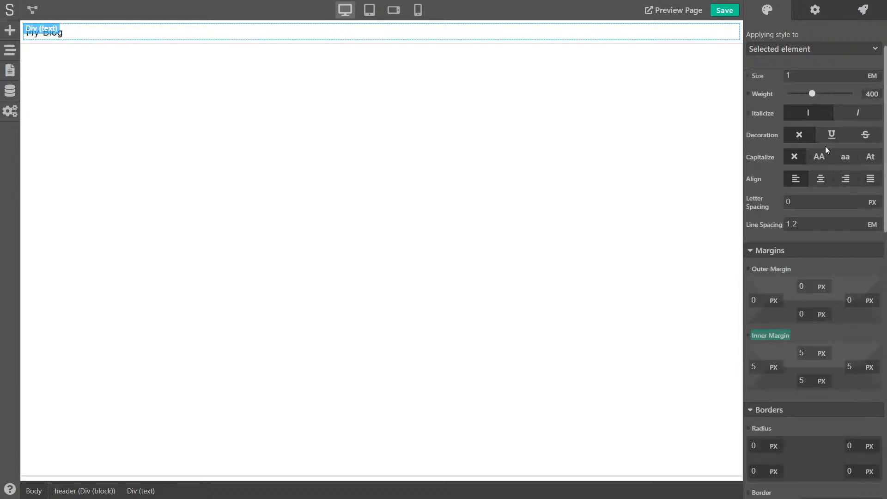
{"action": "scroll", "coordinate": [825, 146], "scroll_direction": "up", "scroll_amount": 2}
{"action": "left_click", "coordinate": [795, 48]}
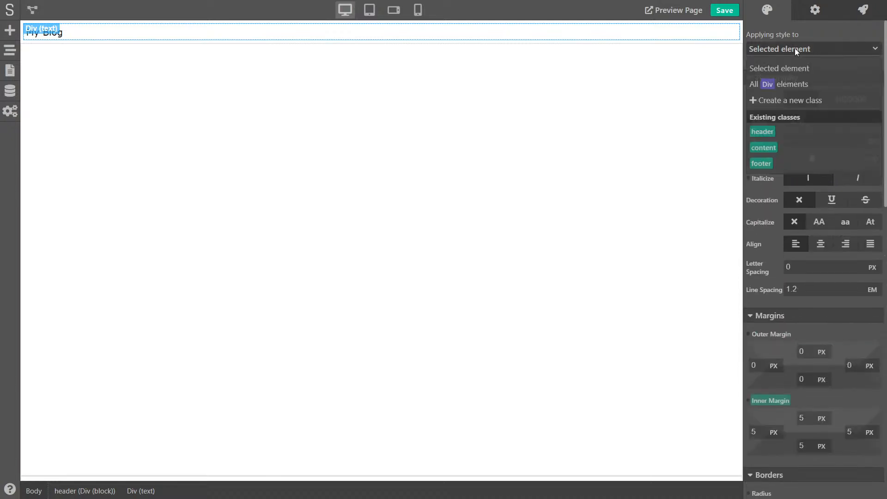
{"action": "left_click", "coordinate": [786, 99]}
{"action": "type", "text": "logo"}
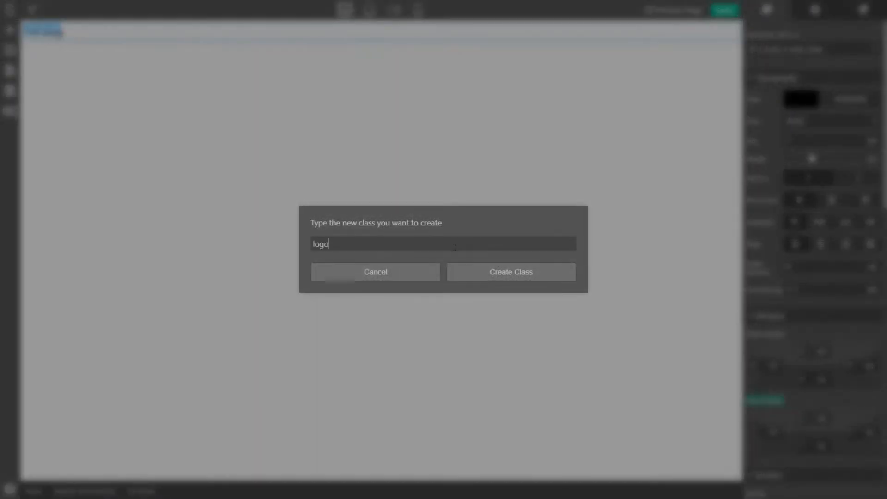
{"action": "left_click", "coordinate": [511, 271]}
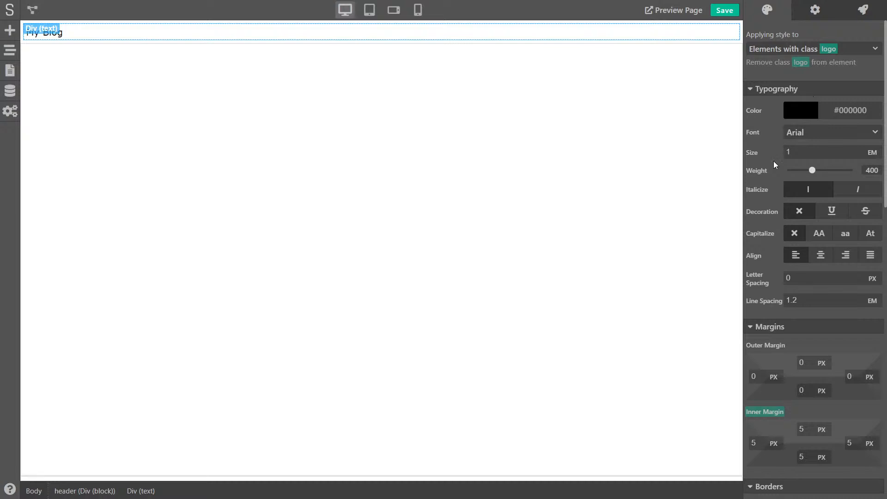
Set the logo's Typography to Caveat font, size 2.3 em, weight 500
{"action": "left_click", "coordinate": [819, 132]}
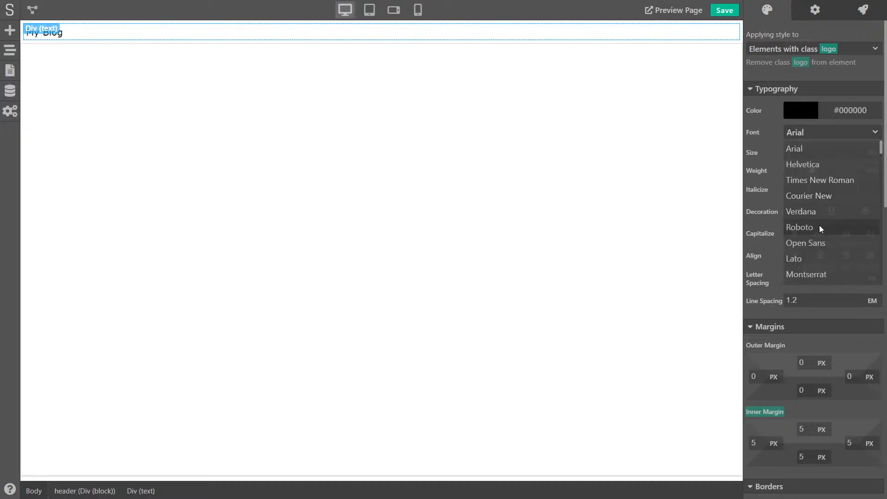
{"action": "scroll", "coordinate": [821, 226], "scroll_direction": "down", "scroll_amount": 15}
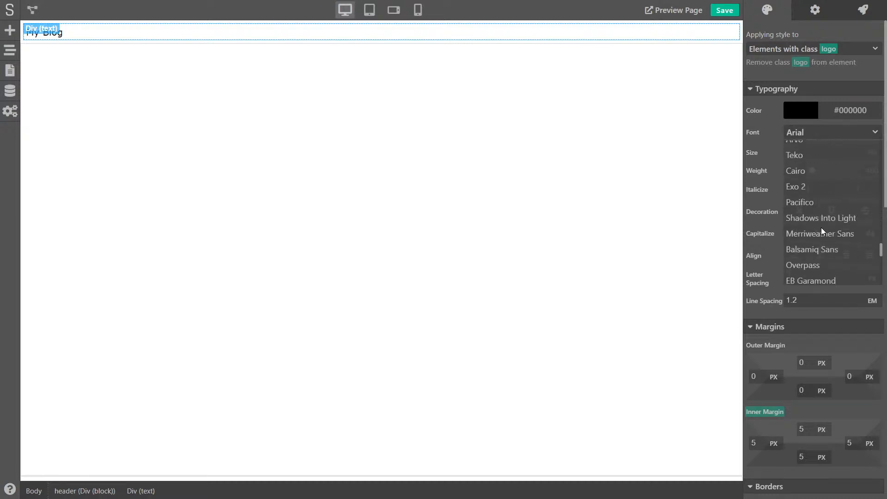
{"action": "scroll", "coordinate": [821, 227], "scroll_direction": "down", "scroll_amount": 5}
{"action": "left_click", "coordinate": [805, 213]}
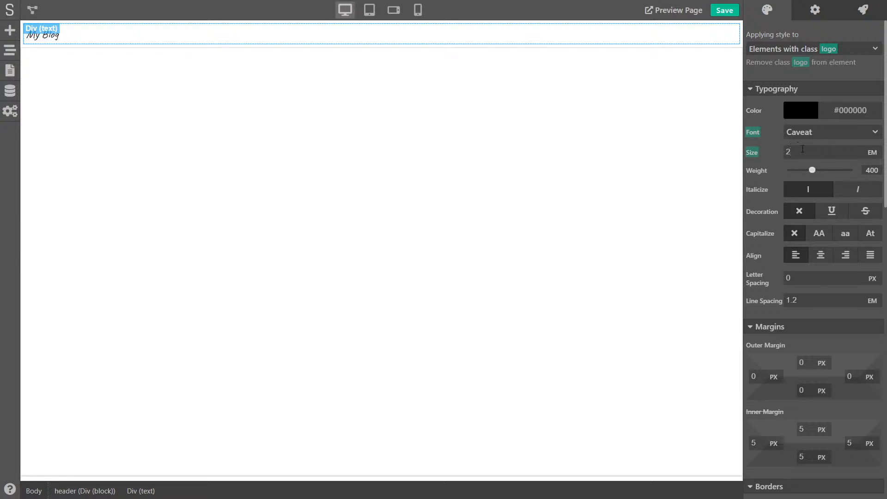
{"action": "type", "text": ".3"}
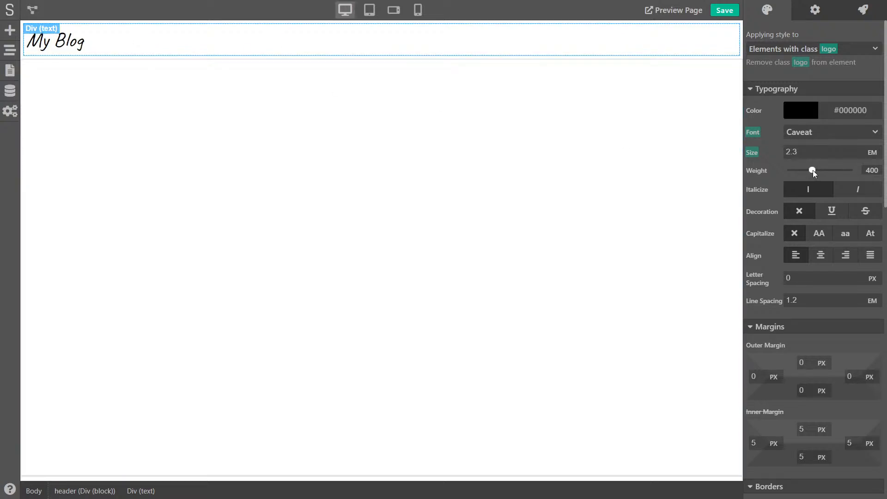
{"action": "left_click_drag", "start_coordinate": [812, 170], "coordinate": [820, 171]}
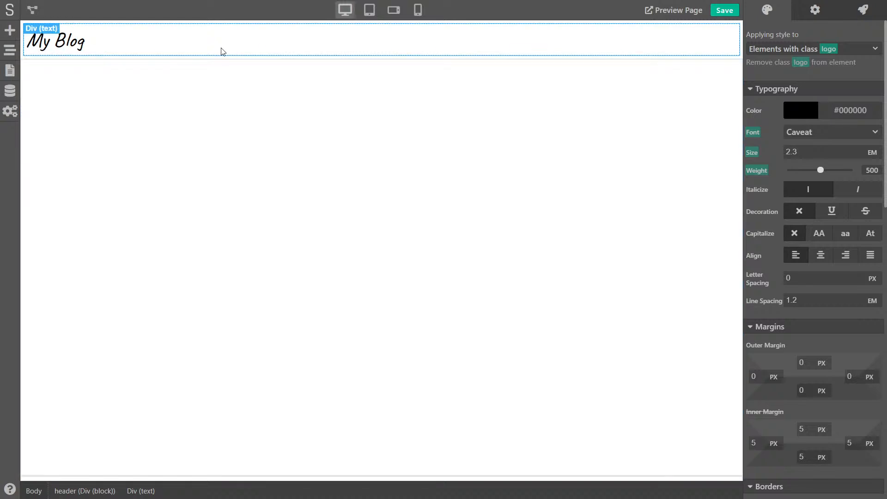
{"action": "left_click", "coordinate": [741, 32]}
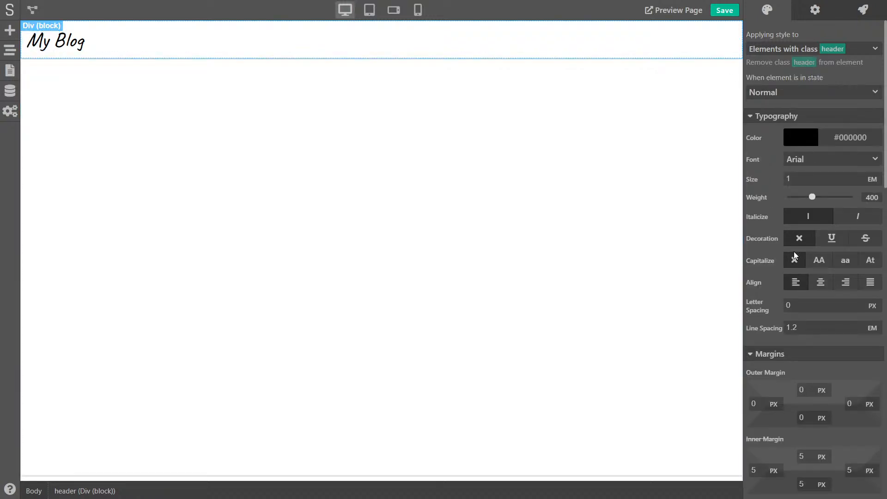
Set the header div to Display flex, direction row, Align Items Center
{"action": "left_click", "coordinate": [113, 46]}
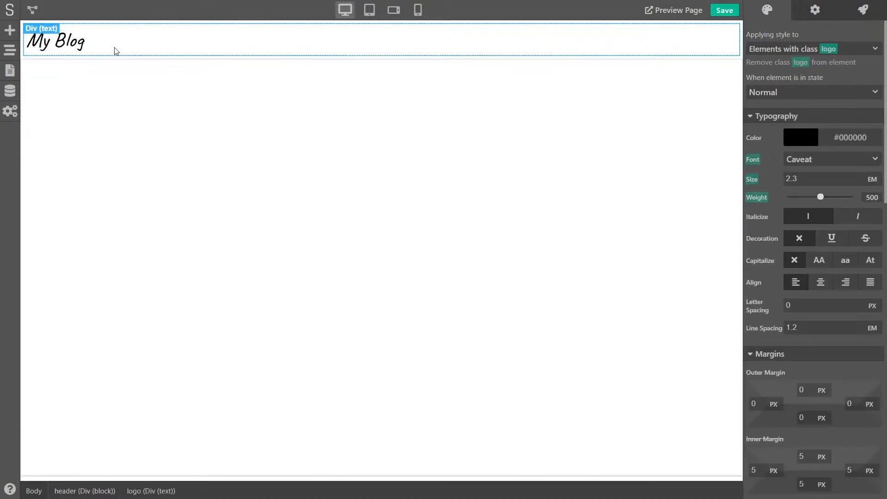
{"action": "left_click", "coordinate": [742, 35]}
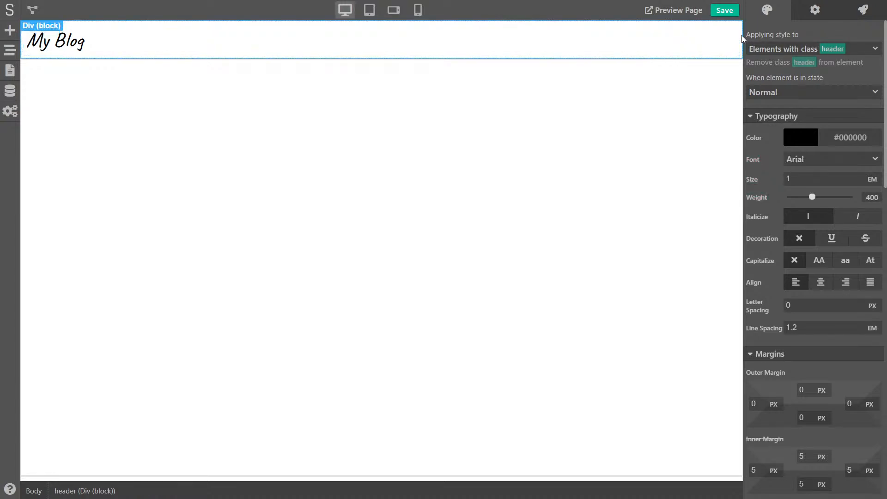
{"action": "scroll", "coordinate": [808, 203], "scroll_direction": "down", "scroll_amount": 10}
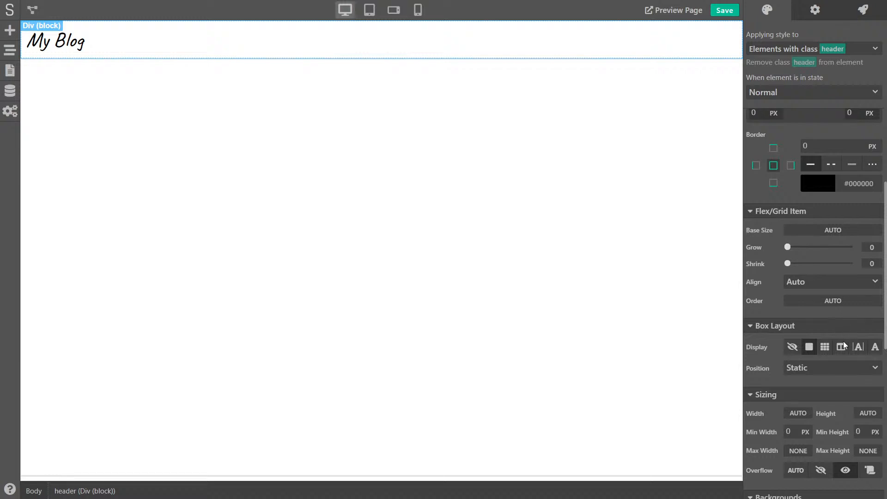
{"action": "left_click", "coordinate": [841, 347]}
{"action": "scroll", "coordinate": [826, 297], "scroll_direction": "down", "scroll_amount": 4}
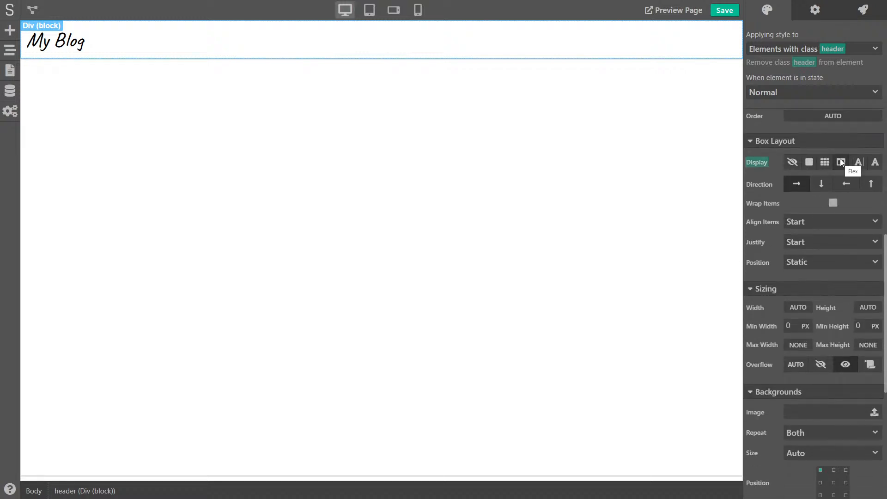
{"action": "left_click", "coordinate": [796, 184]}
{"action": "left_click", "coordinate": [807, 223]}
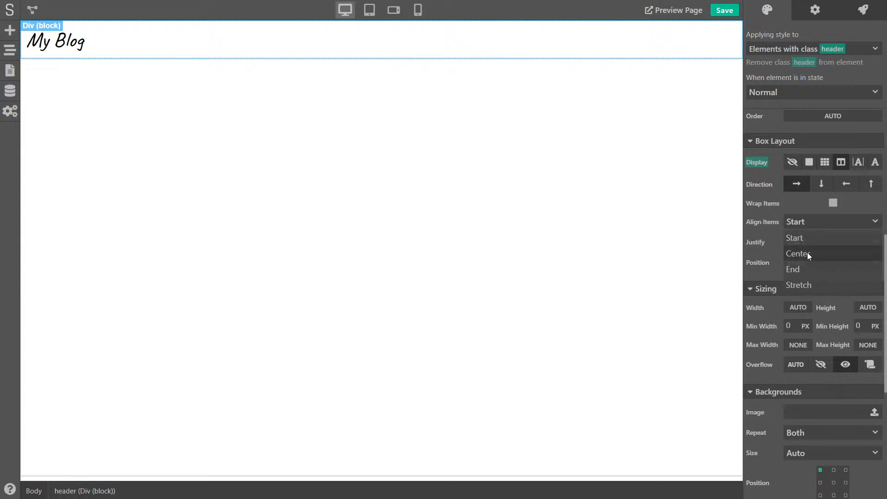
{"action": "left_click", "coordinate": [808, 253]}
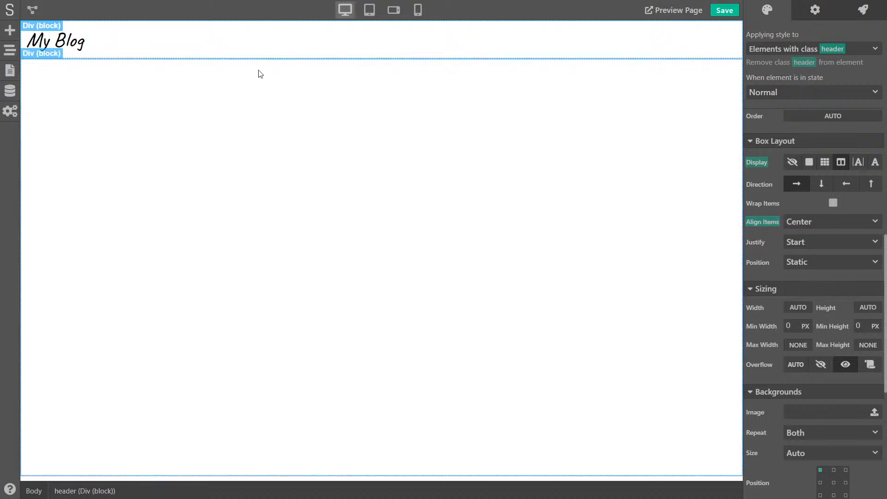
Set the header's Justify to Space Between and drop an empty Div block into it
{"action": "left_click", "coordinate": [810, 249]}
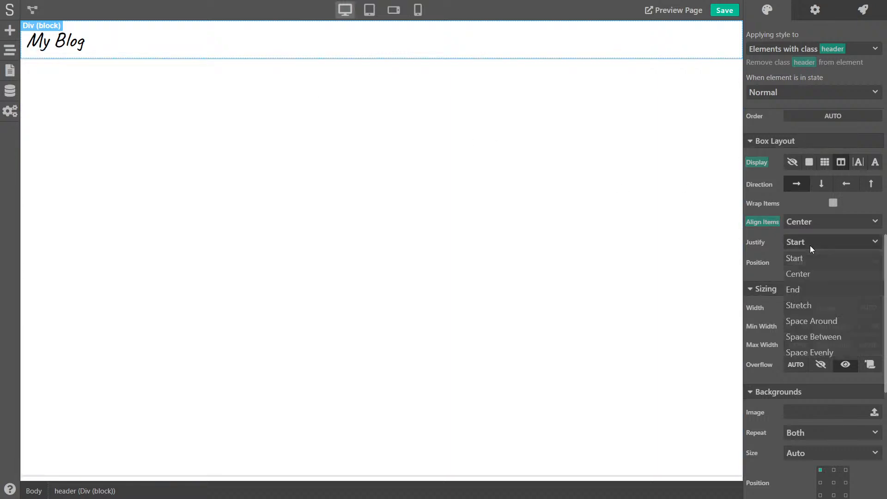
{"action": "left_click", "coordinate": [822, 336]}
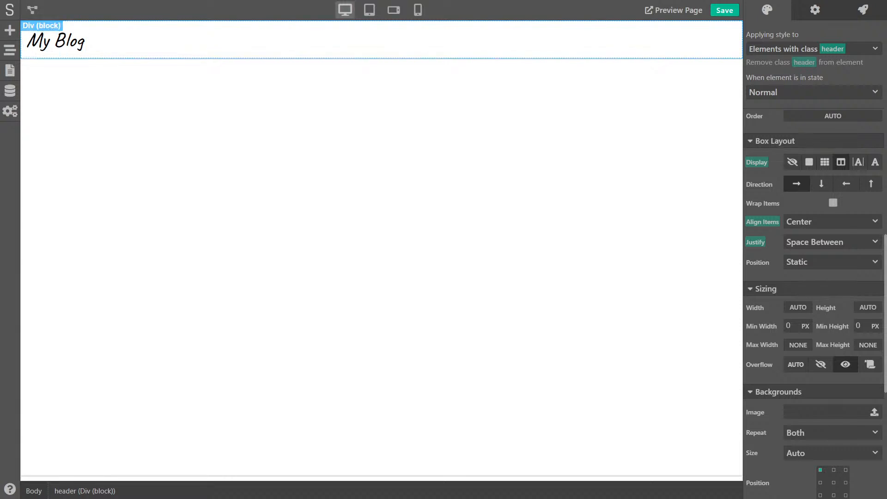
{"action": "left_click", "coordinate": [10, 31]}
{"action": "left_click_drag", "start_coordinate": [44, 80], "coordinate": [193, 40]}
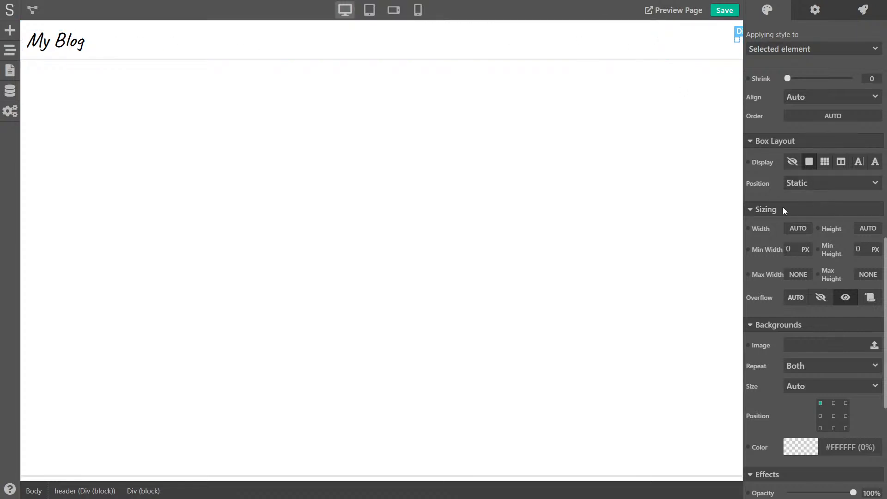
Drop a Link (text) element into the header and change its text to 'Home'
{"action": "left_click", "coordinate": [9, 31]}
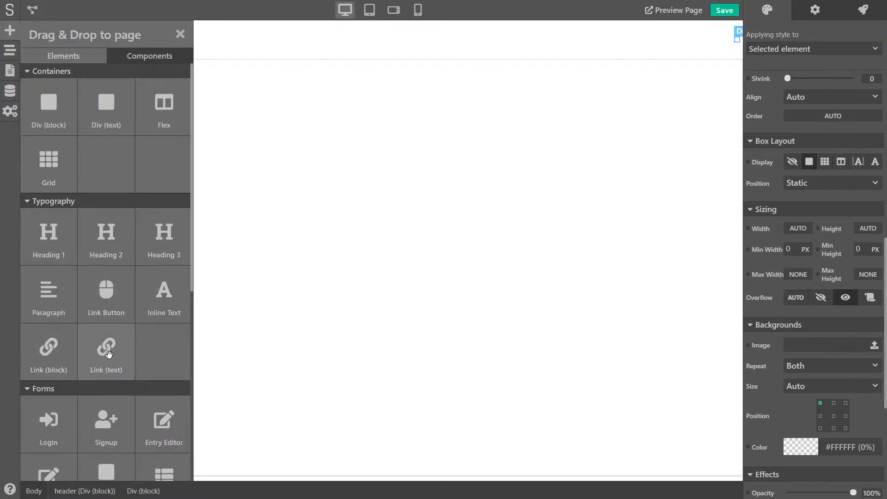
{"action": "left_click_drag", "start_coordinate": [109, 355], "coordinate": [697, 39]}
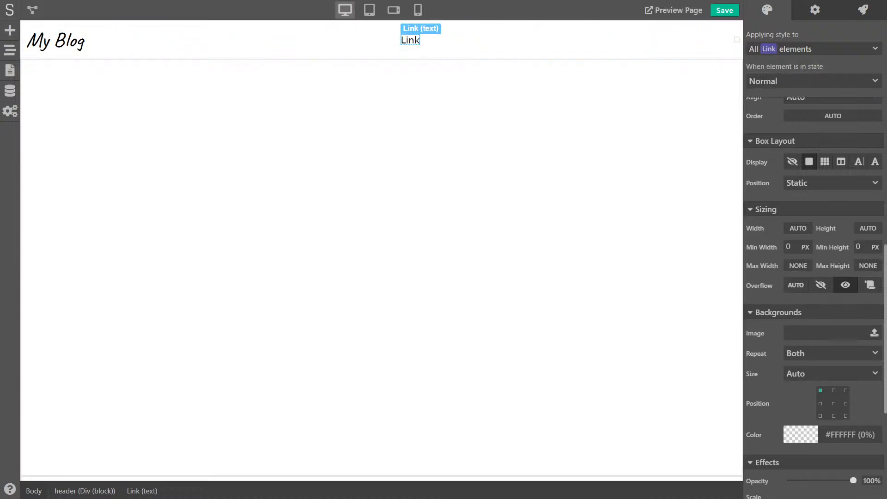
{"action": "double_click", "coordinate": [409, 40]}
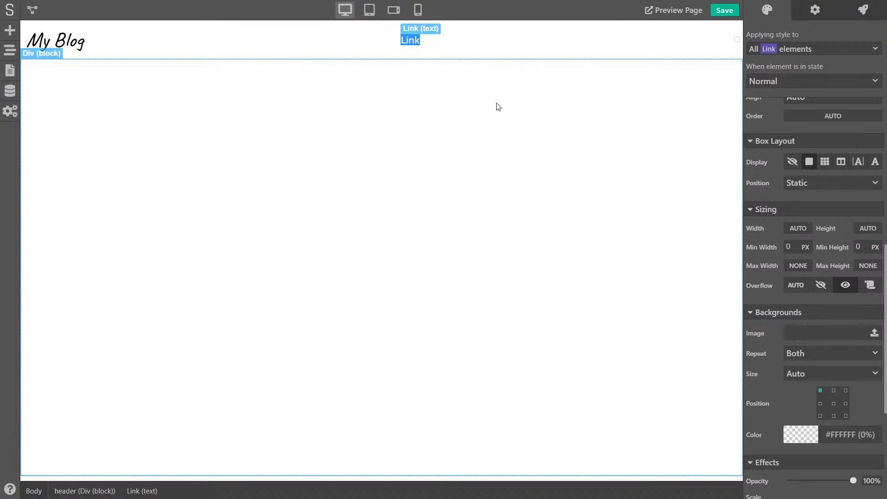
{"action": "type", "text": "Home"}
{"action": "left_click", "coordinate": [453, 36]}
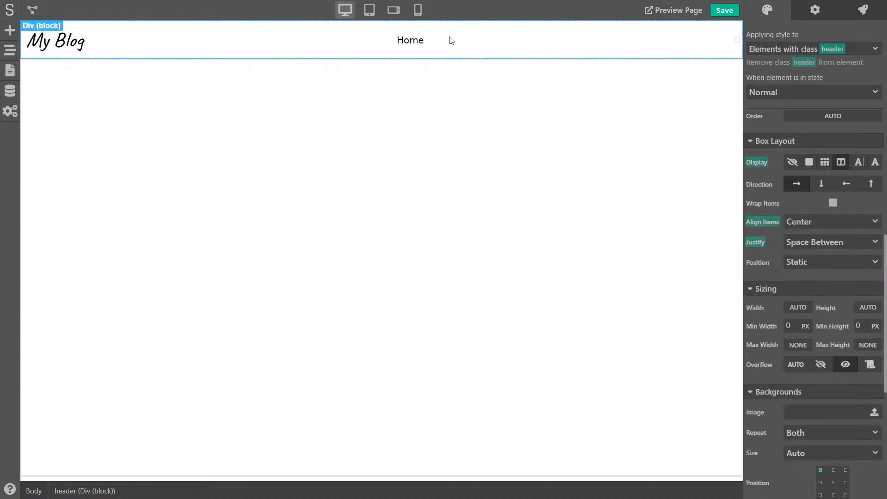
Move the Home link into the new block and give that block a class named menu
{"action": "left_click", "coordinate": [9, 52]}
{"action": "left_click", "coordinate": [70, 100]}
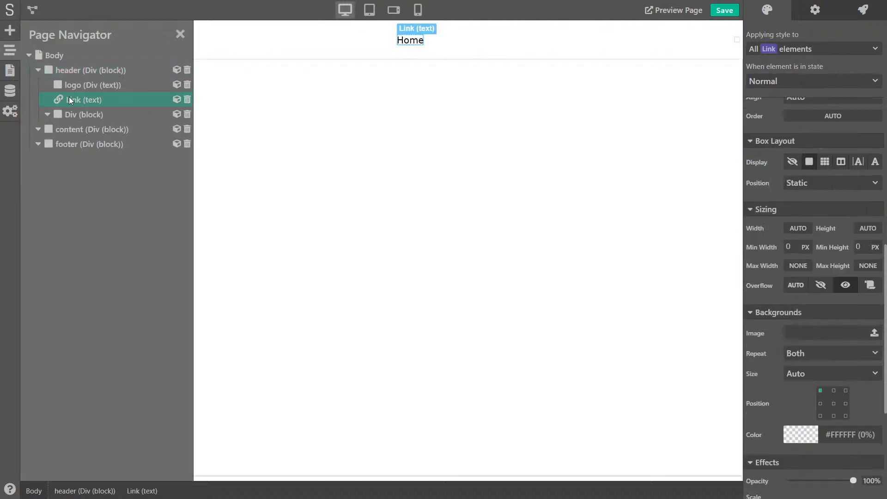
{"action": "left_click_drag", "start_coordinate": [92, 108], "coordinate": [99, 112]}
{"action": "left_click", "coordinate": [80, 99]}
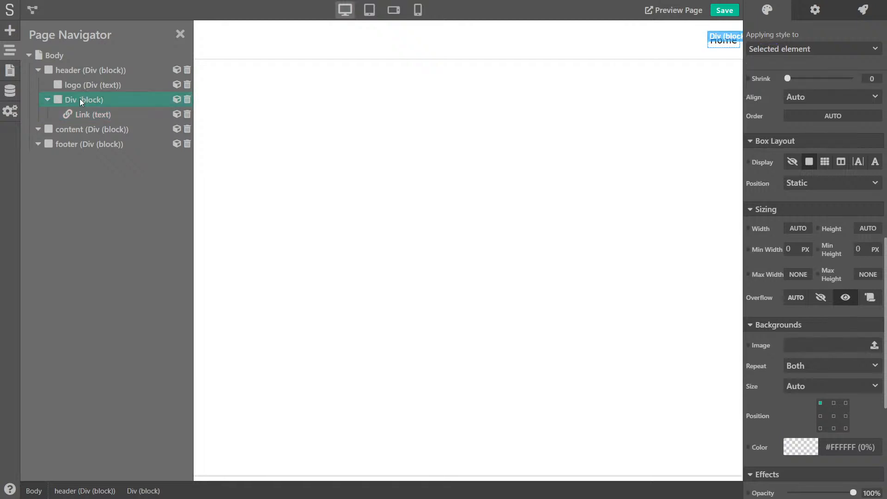
{"action": "left_click", "coordinate": [830, 46]}
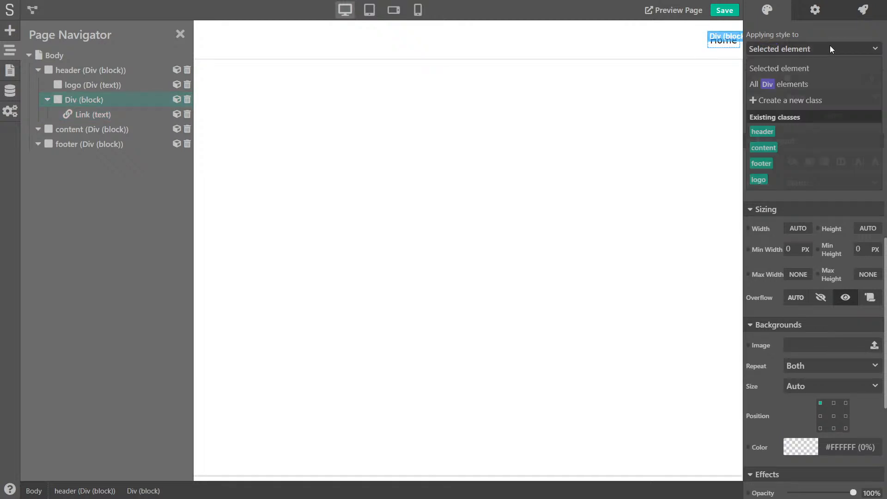
{"action": "left_click", "coordinate": [806, 95]}
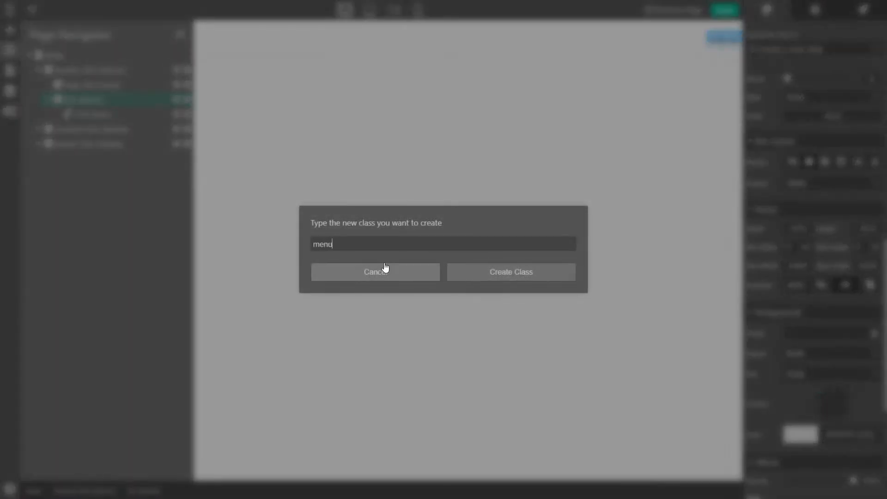
{"action": "left_click", "coordinate": [495, 273]}
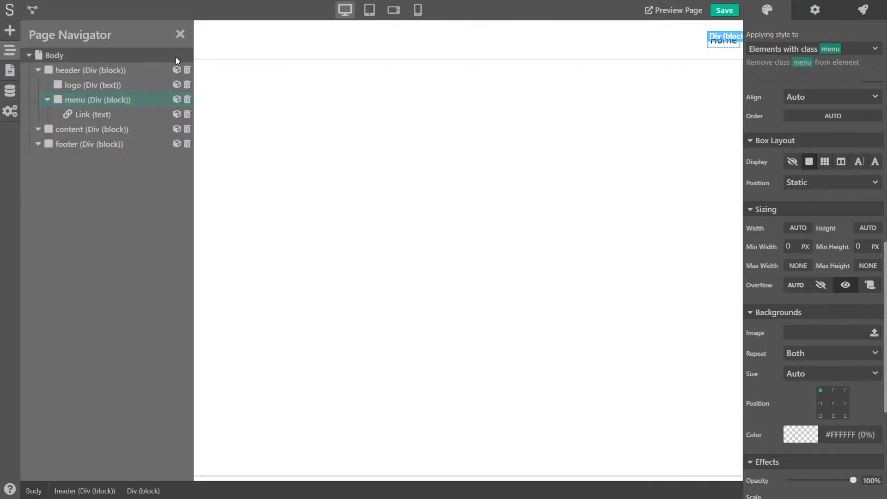
Give the Home link a new class named menu-item
{"action": "left_click", "coordinate": [91, 114]}
{"action": "left_click", "coordinate": [824, 52]}
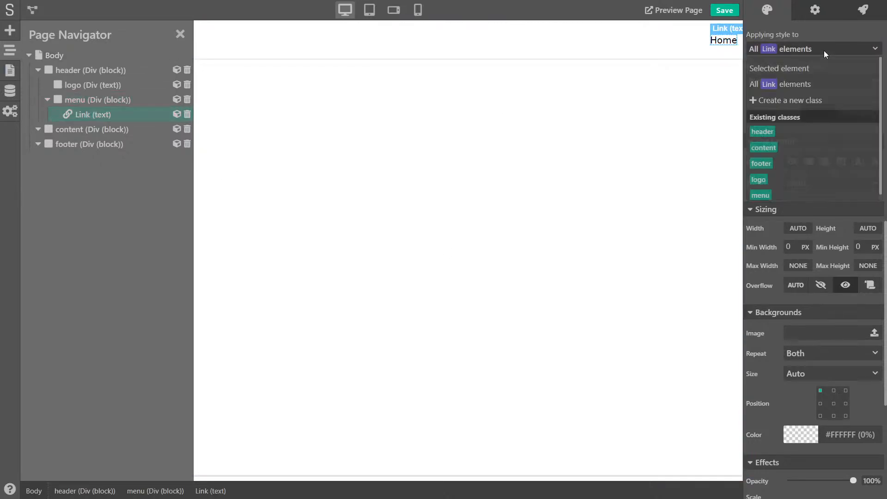
{"action": "left_click", "coordinate": [779, 101]}
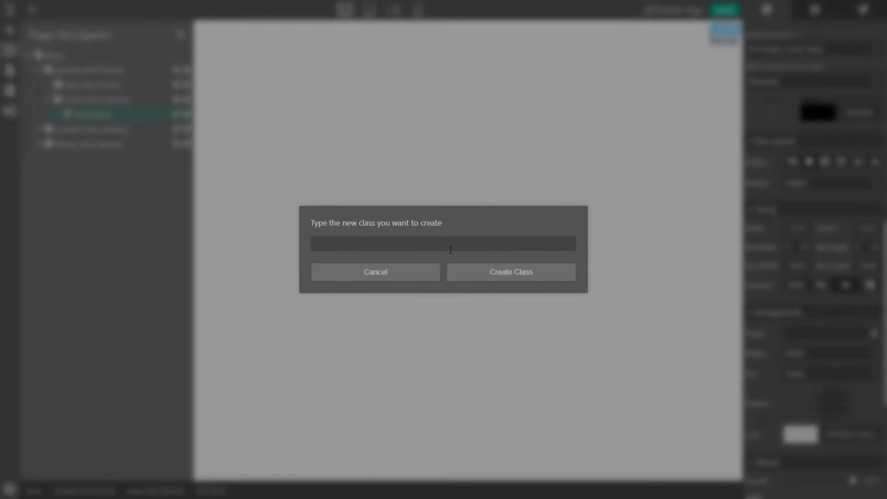
{"action": "type", "text": "menu-item"}
{"action": "left_click", "coordinate": [525, 275]}
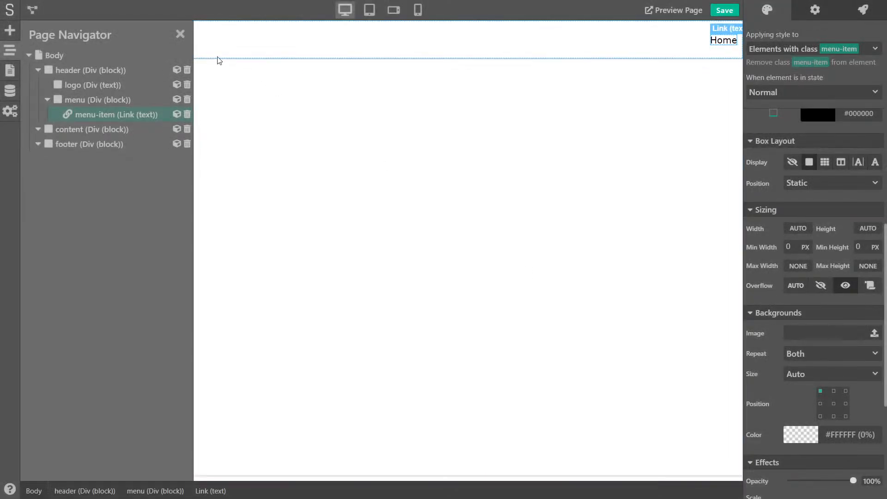
{"action": "left_click", "coordinate": [180, 36]}
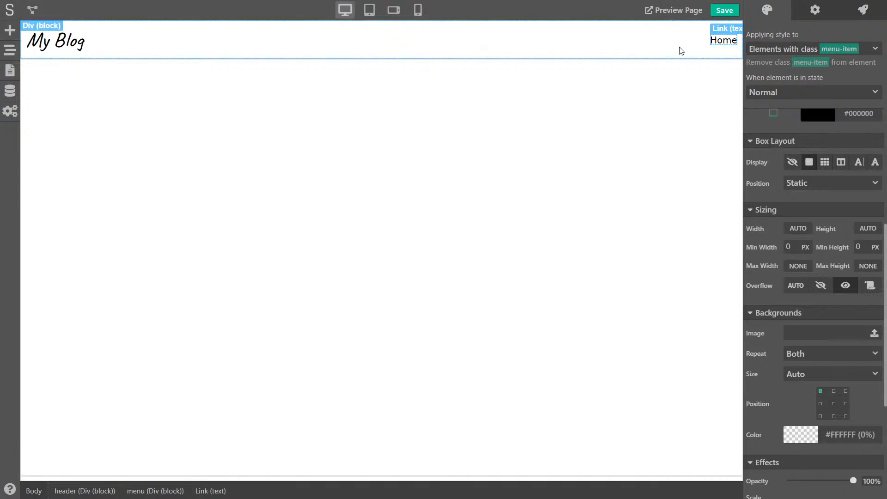
{"action": "left_click", "coordinate": [6, 53]}
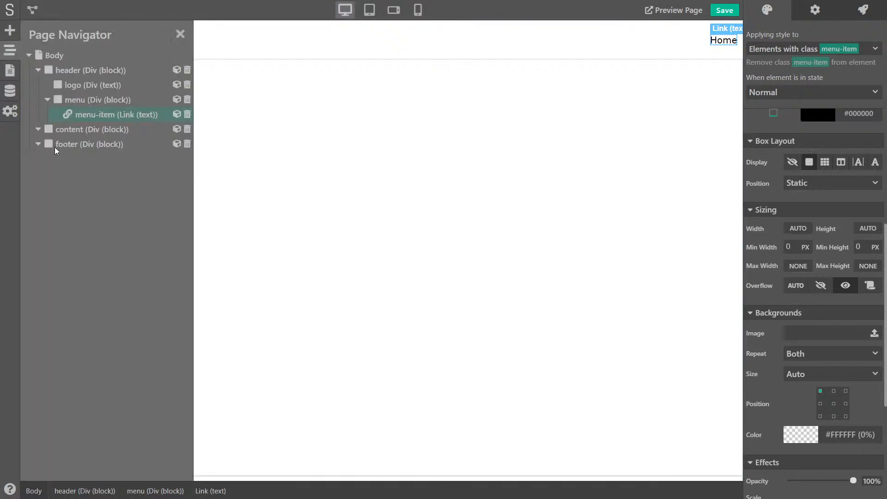
Duplicate the menu-item link and change the copy's text to 'About'
{"action": "right_click", "coordinate": [122, 118]}
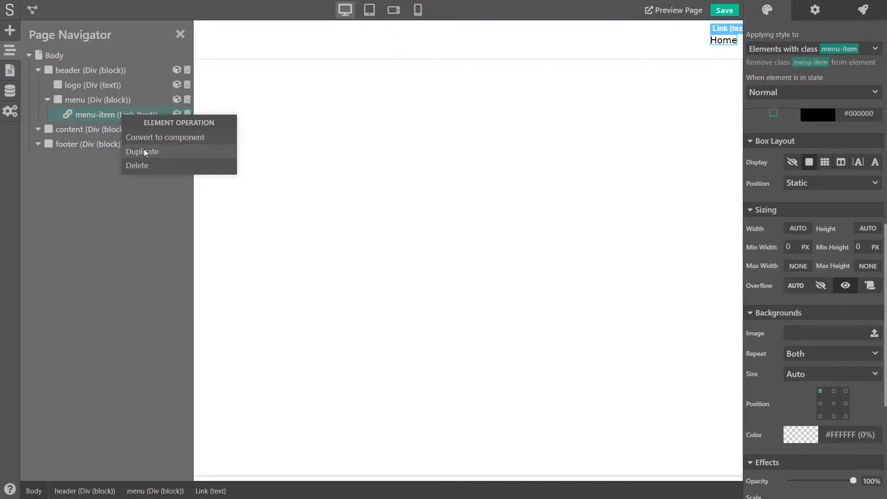
{"action": "left_click", "coordinate": [144, 153]}
{"action": "left_click", "coordinate": [729, 44]}
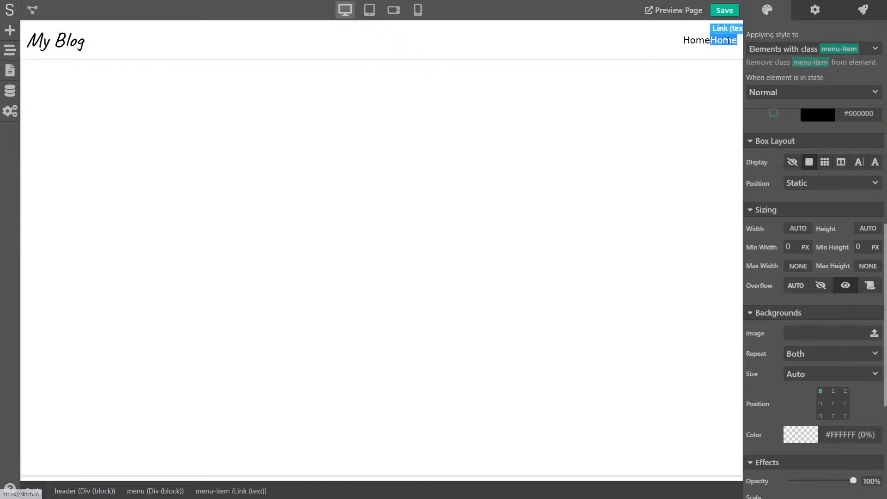
{"action": "type", "text": "About"}
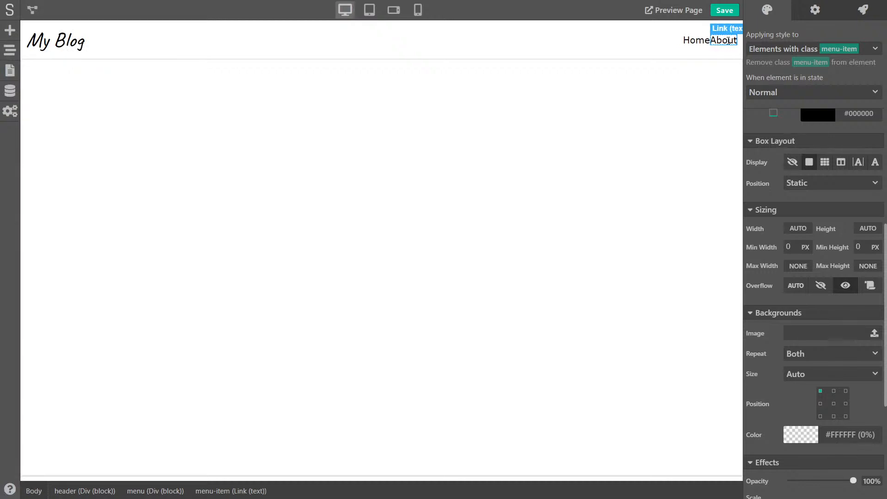
{"action": "left_click", "coordinate": [683, 77]}
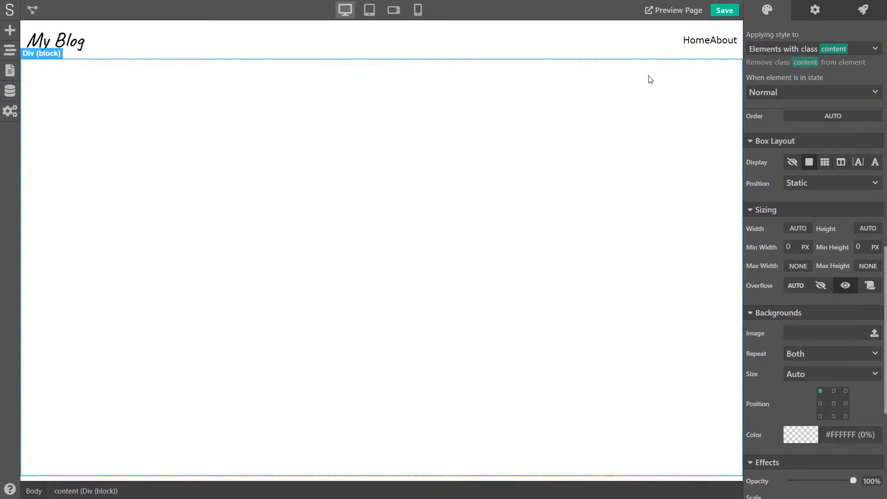
Set the Body's Typography font to Open Sans
{"action": "left_click", "coordinate": [35, 491]}
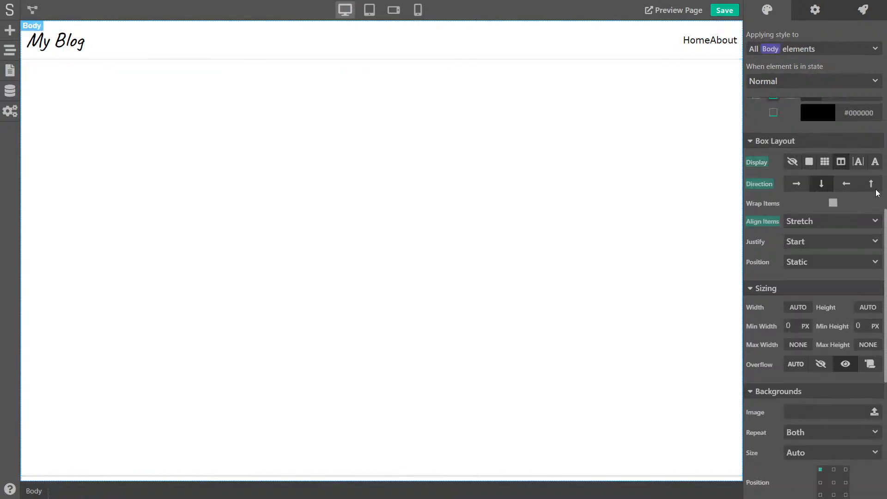
{"action": "scroll", "coordinate": [836, 222], "scroll_direction": "up", "scroll_amount": 6}
{"action": "scroll", "coordinate": [836, 220], "scroll_direction": "up", "scroll_amount": 5}
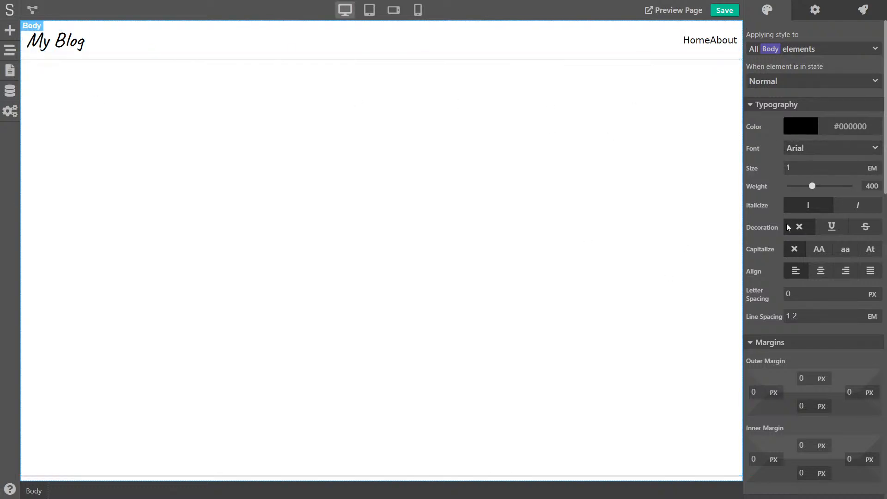
{"action": "left_click", "coordinate": [822, 145]}
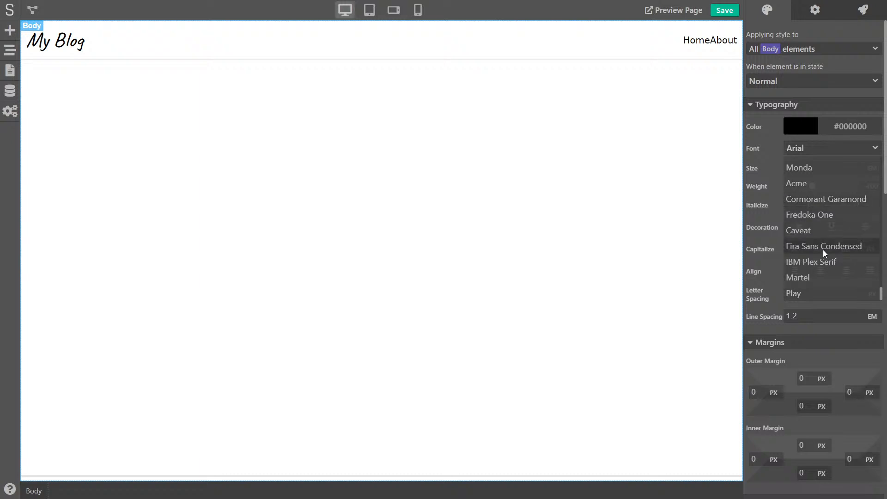
{"action": "scroll", "coordinate": [821, 251], "scroll_direction": "down", "scroll_amount": 1}
{"action": "scroll", "coordinate": [822, 251], "scroll_direction": "down", "scroll_amount": 2}
{"action": "scroll", "coordinate": [815, 160], "scroll_direction": "up", "scroll_amount": 10}
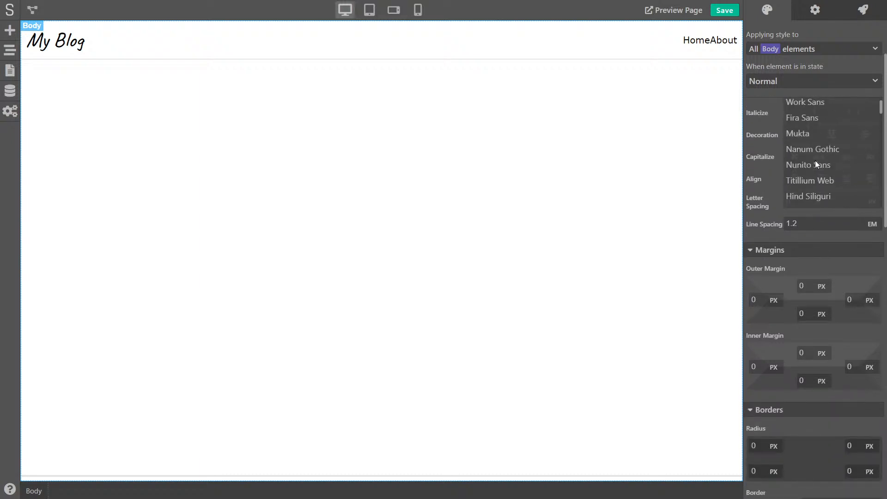
{"action": "scroll", "coordinate": [762, 138], "scroll_direction": "up", "scroll_amount": 2}
{"action": "scroll", "coordinate": [814, 240], "scroll_direction": "up", "scroll_amount": 4}
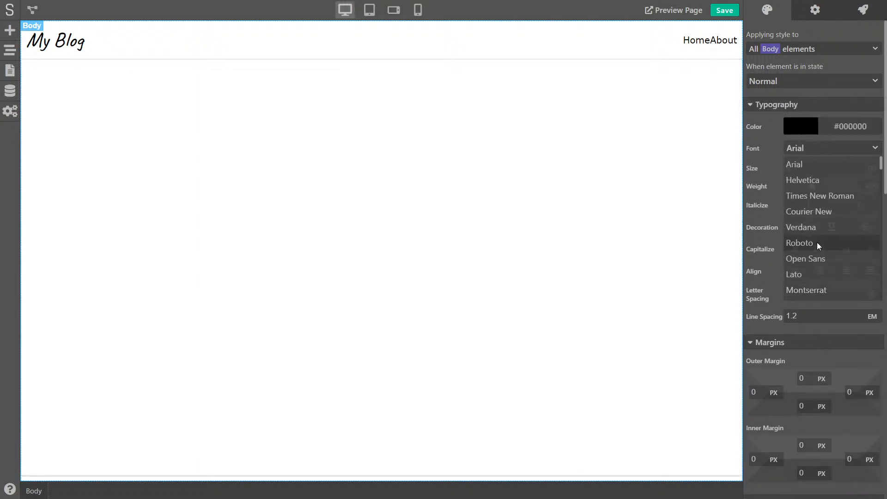
{"action": "left_click", "coordinate": [820, 257]}
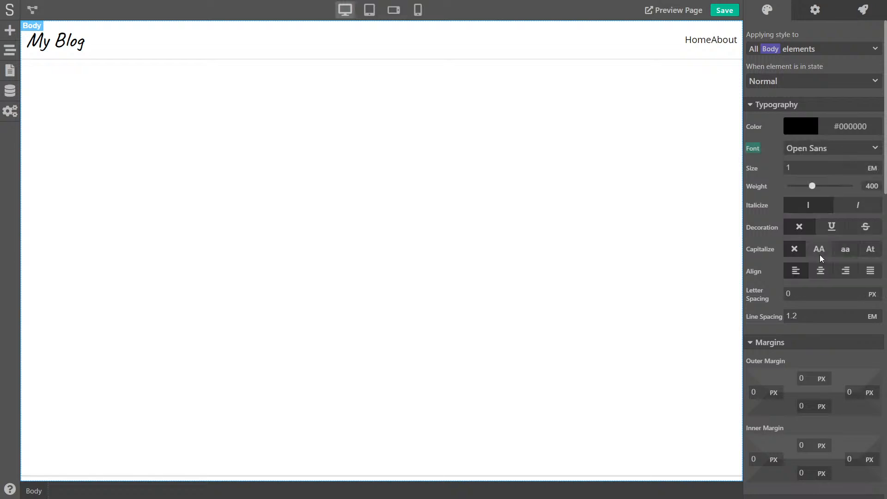
{"action": "left_click", "coordinate": [691, 48]}
{"action": "left_click", "coordinate": [700, 44]}
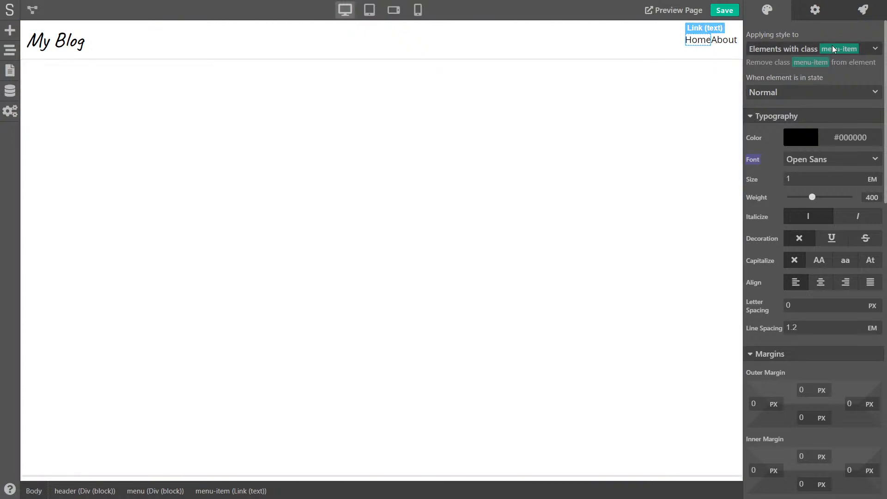
Give the menu links 8 px left and right inner padding
{"action": "left_click", "coordinate": [729, 42]}
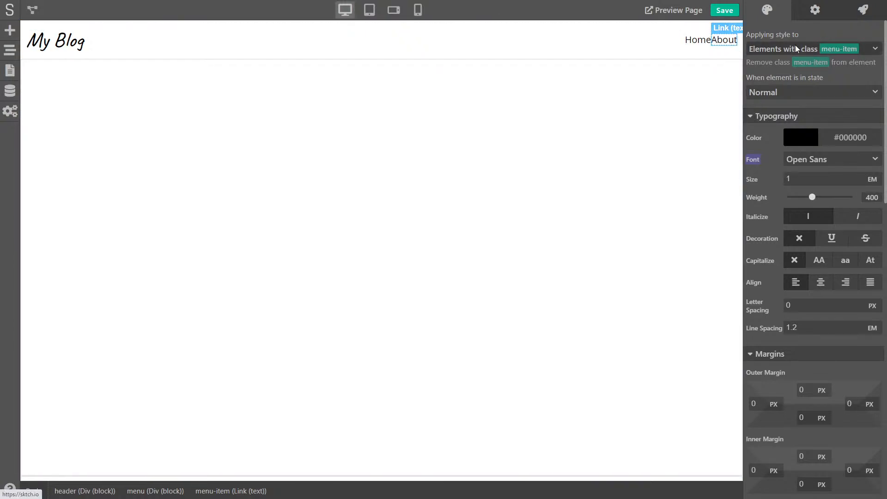
{"action": "scroll", "coordinate": [781, 237], "scroll_direction": "down", "scroll_amount": 5}
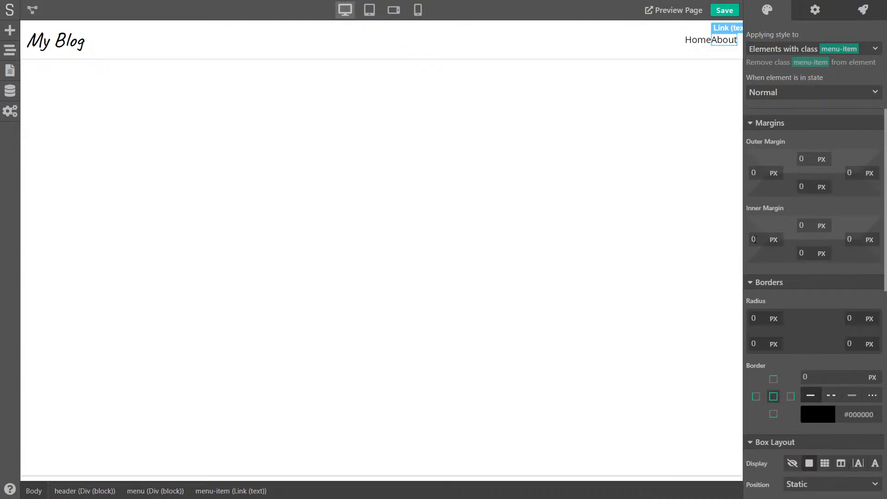
{"action": "left_click", "coordinate": [759, 239]}
{"action": "type", "text": "8"}
{"action": "key", "text": "Tab"}
{"action": "type", "text": "8"}
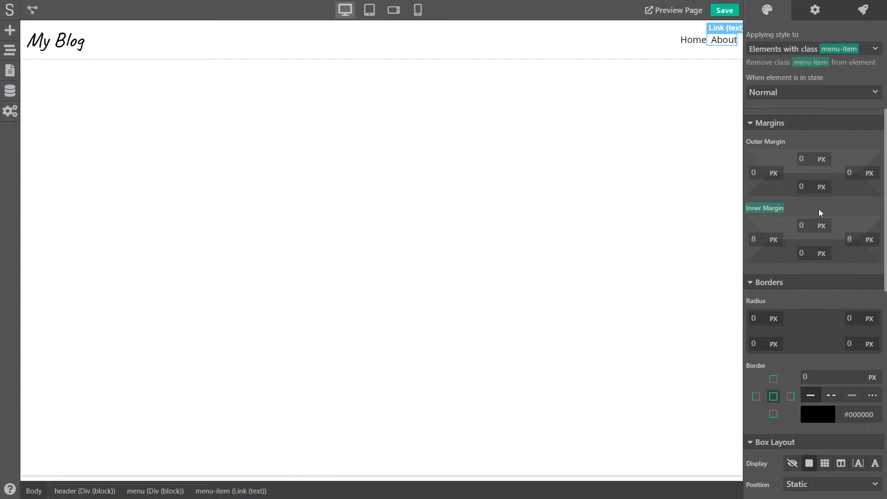
{"action": "left_click", "coordinate": [666, 113]}
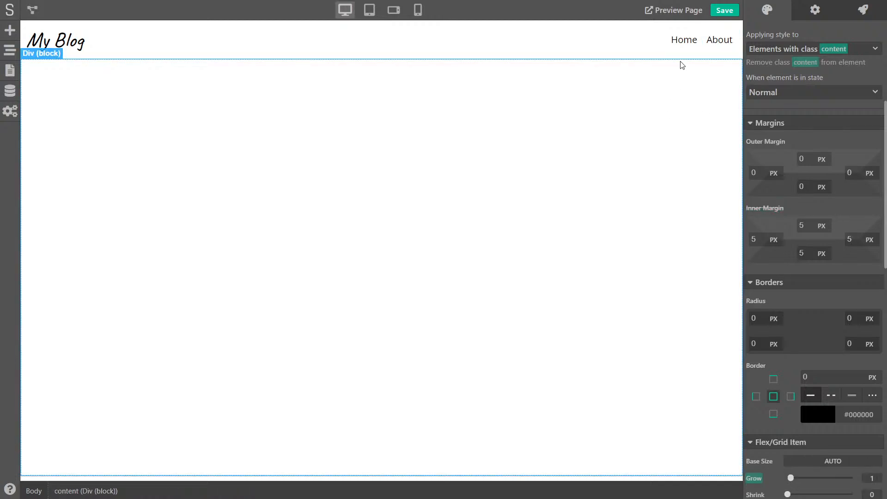
Underline the menu links in their Hovered state
{"action": "left_click", "coordinate": [701, 44]}
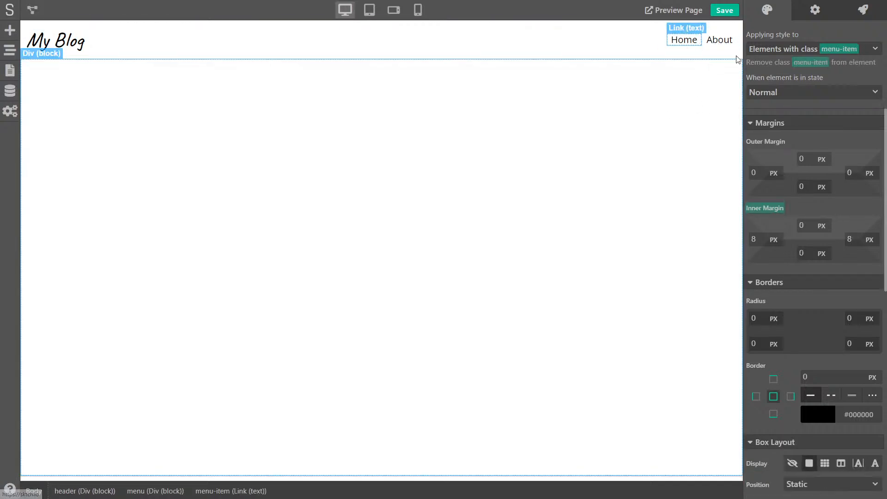
{"action": "left_click", "coordinate": [831, 91]}
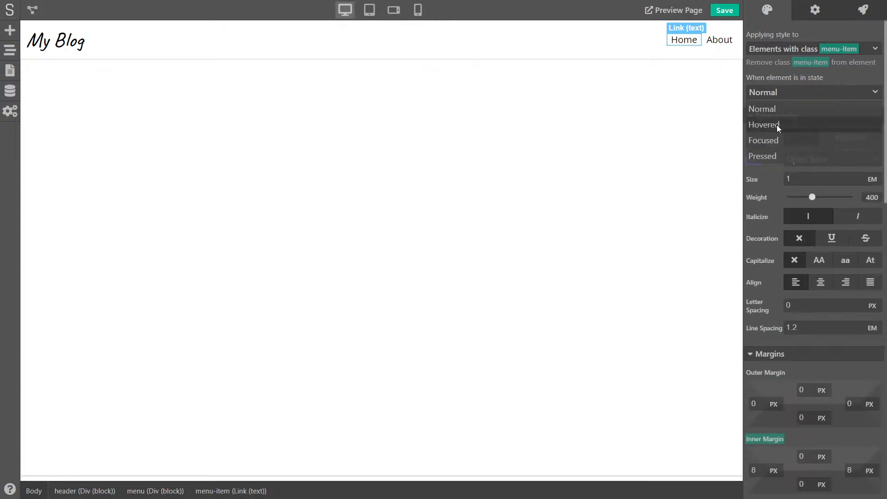
{"action": "left_click", "coordinate": [778, 125]}
{"action": "scroll", "coordinate": [764, 169], "scroll_direction": "down", "scroll_amount": 4}
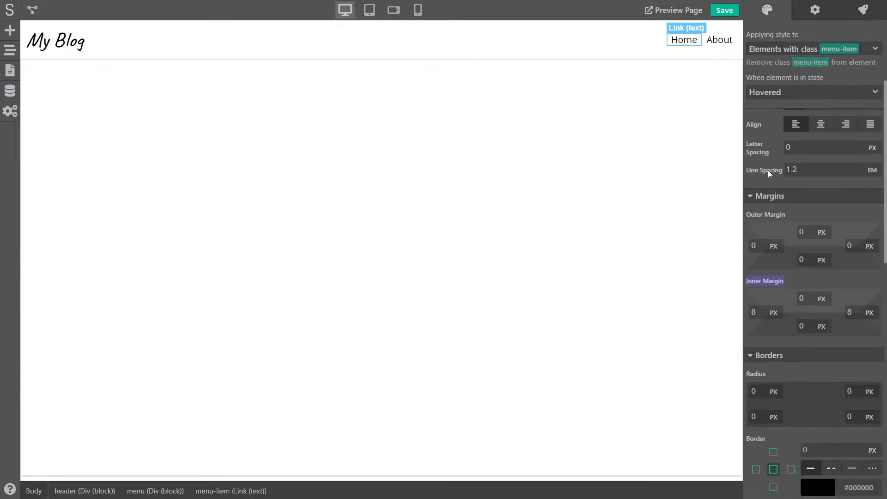
{"action": "scroll", "coordinate": [768, 170], "scroll_direction": "down", "scroll_amount": 2}
{"action": "scroll", "coordinate": [767, 170], "scroll_direction": "up", "scroll_amount": 5}
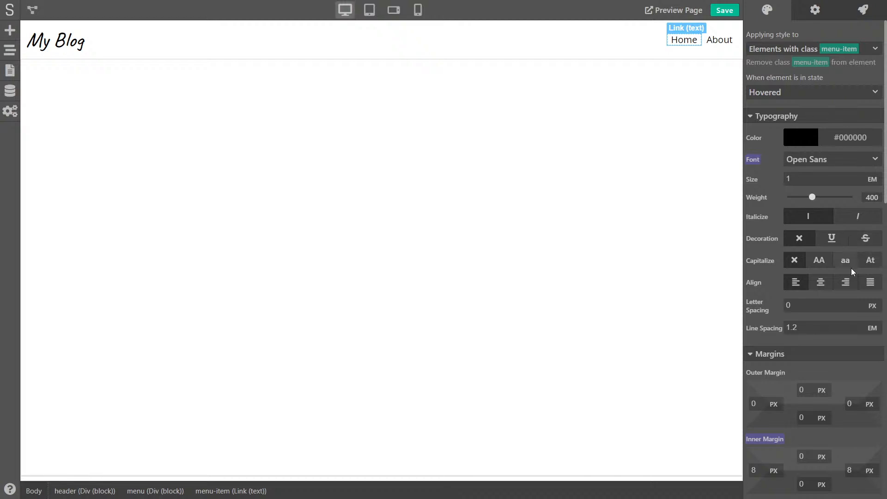
{"action": "left_click", "coordinate": [830, 238]}
{"action": "left_click", "coordinate": [709, 125]}
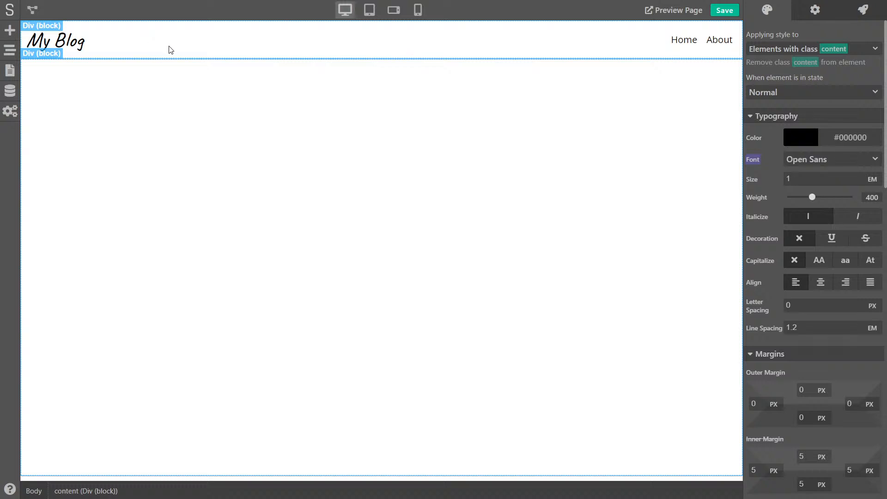
Reset the selected header element's own inner padding override to 0
{"action": "left_click", "coordinate": [296, 40]}
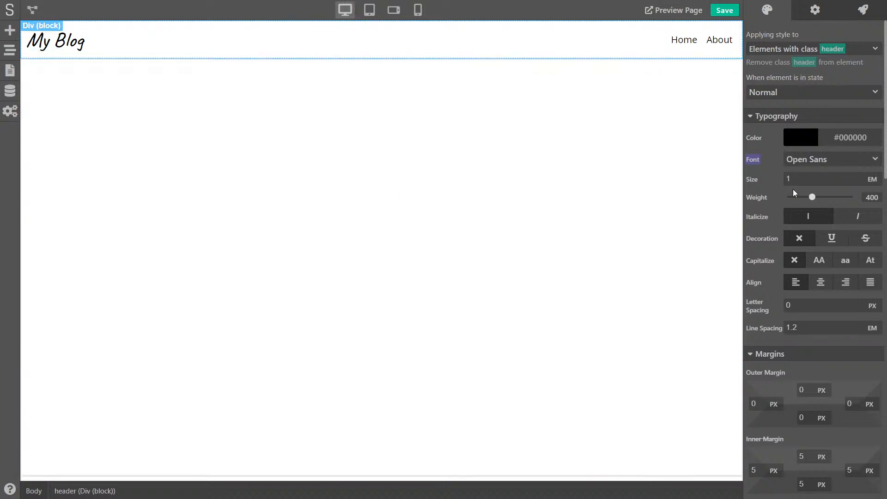
{"action": "scroll", "coordinate": [769, 212], "scroll_direction": "down", "scroll_amount": 4}
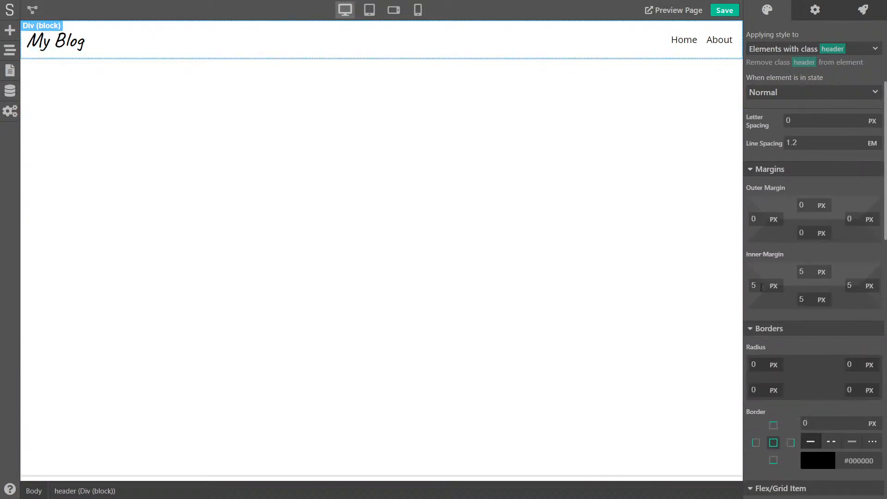
{"action": "left_click", "coordinate": [761, 257]}
{"action": "left_click", "coordinate": [776, 284]}
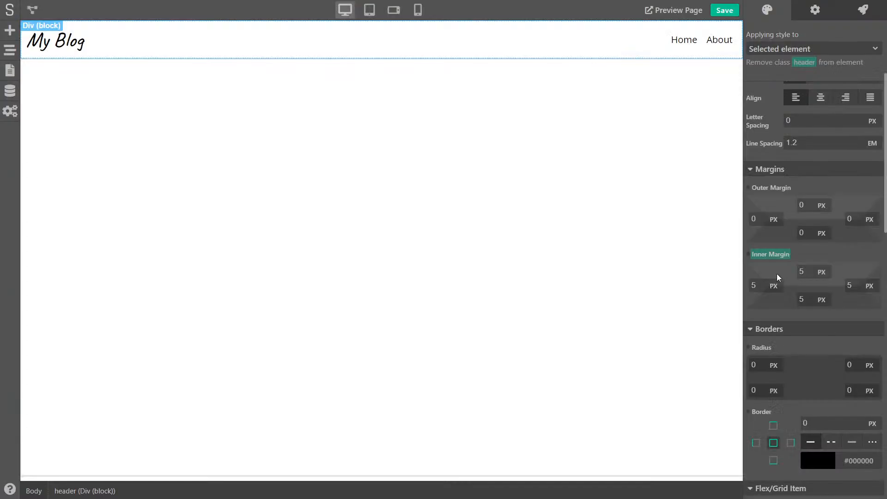
{"action": "left_click", "coordinate": [769, 257]}
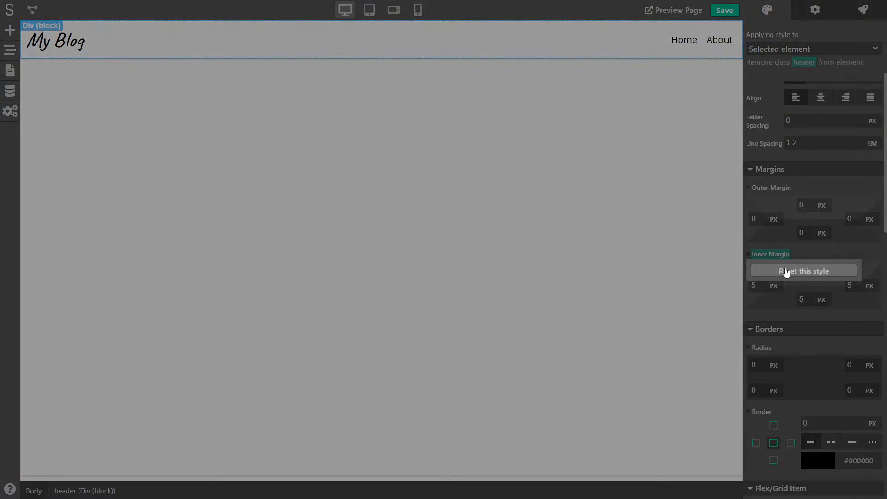
{"action": "left_click", "coordinate": [796, 277]}
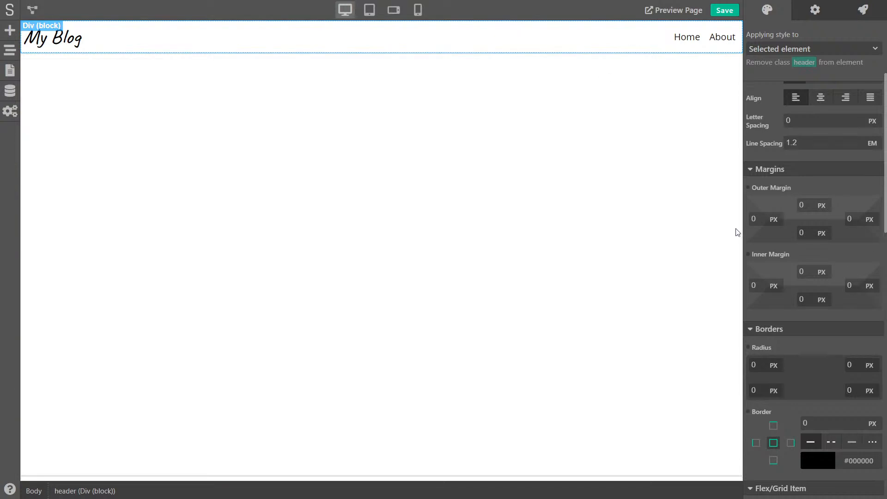
Give the header class 15 px left/right and 10 px top/bottom inner padding
{"action": "left_click", "coordinate": [791, 49]}
{"action": "left_click", "coordinate": [782, 99]}
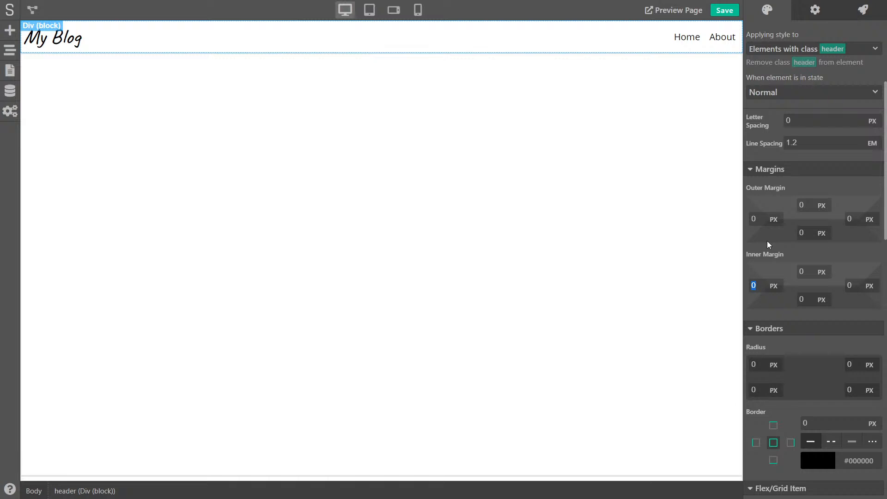
{"action": "type", "text": "15"}
{"action": "key", "text": "Tab"}
{"action": "type", "text": "15"}
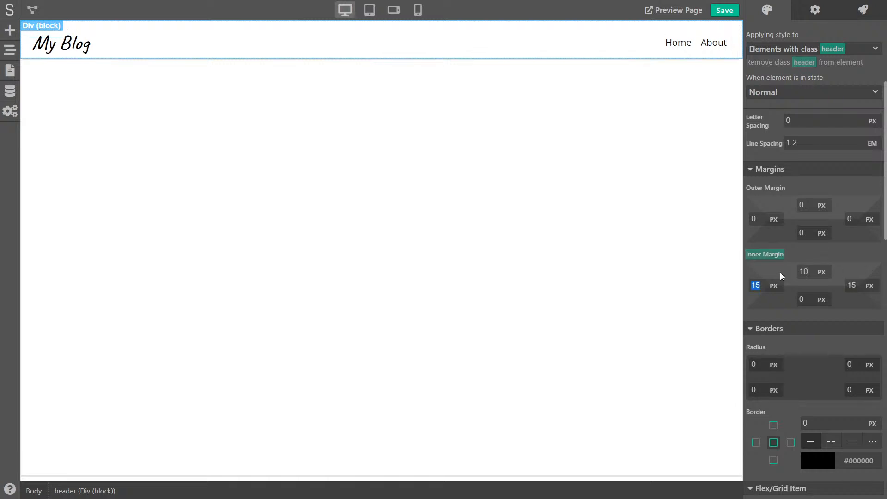
{"action": "key", "text": "Tab"}
{"action": "key", "text": "Tab"}
{"action": "type", "text": "10"}
{"action": "left_click", "coordinate": [45, 489]}
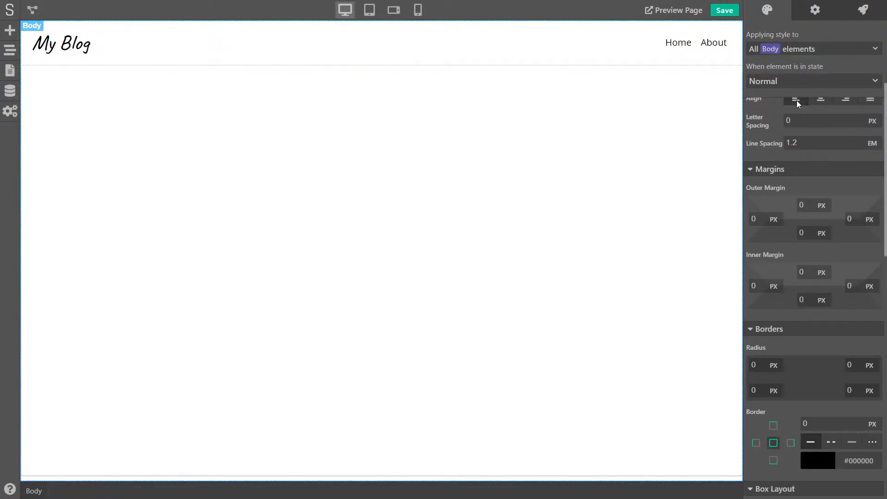
{"action": "scroll", "coordinate": [803, 224], "scroll_direction": "up", "scroll_amount": 3}
Set the body background colour to opaque light gray #F3F3F3
{"action": "scroll", "coordinate": [788, 225], "scroll_direction": "down", "scroll_amount": 2}
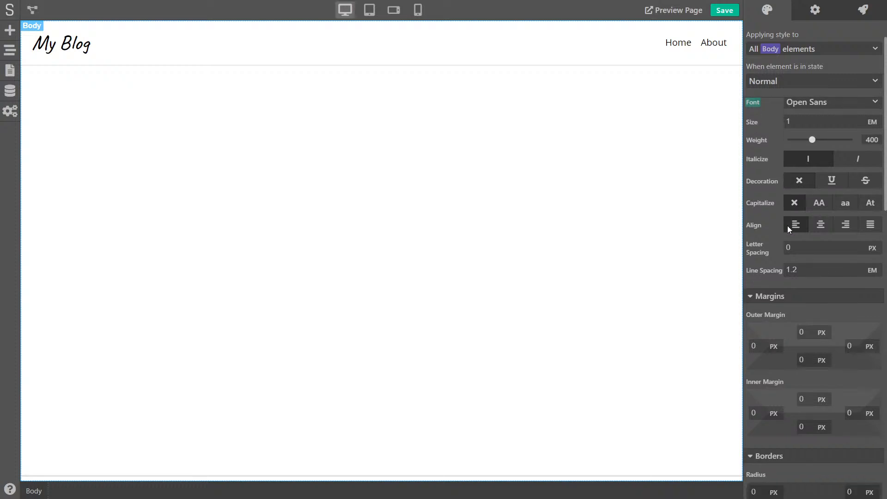
{"action": "scroll", "coordinate": [788, 226], "scroll_direction": "down", "scroll_amount": 6}
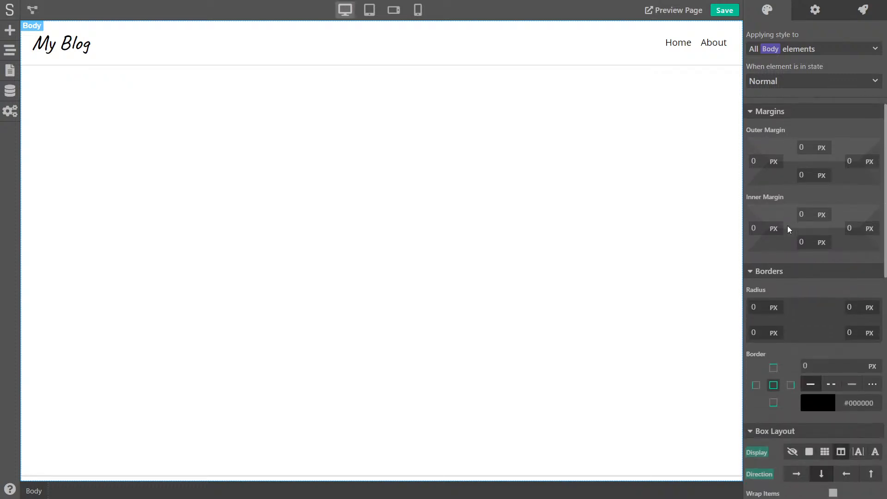
{"action": "scroll", "coordinate": [787, 225], "scroll_direction": "down", "scroll_amount": 10}
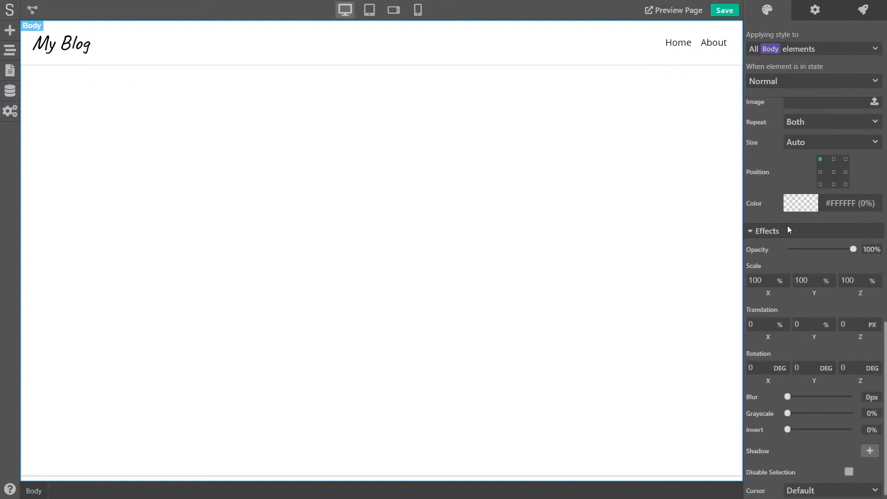
{"action": "left_click", "coordinate": [794, 203]}
{"action": "left_click_drag", "start_coordinate": [774, 231], "coordinate": [736, 226]}
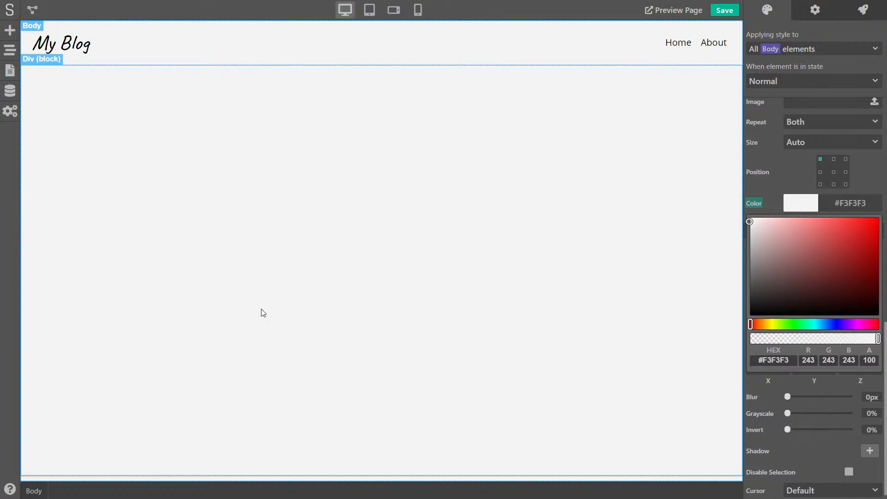
Add a text element near the footer and give it the logo class
{"action": "left_click", "coordinate": [88, 478]}
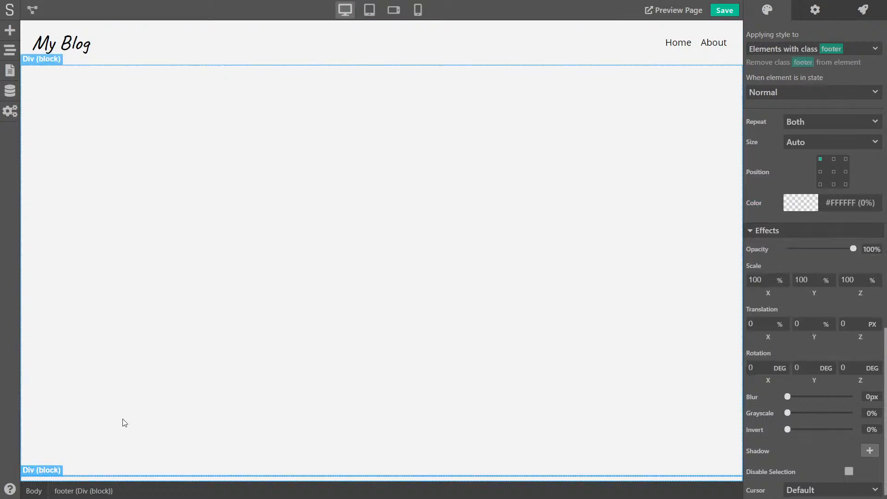
{"action": "left_click", "coordinate": [10, 30]}
{"action": "left_click_drag", "start_coordinate": [106, 105], "coordinate": [289, 469]}
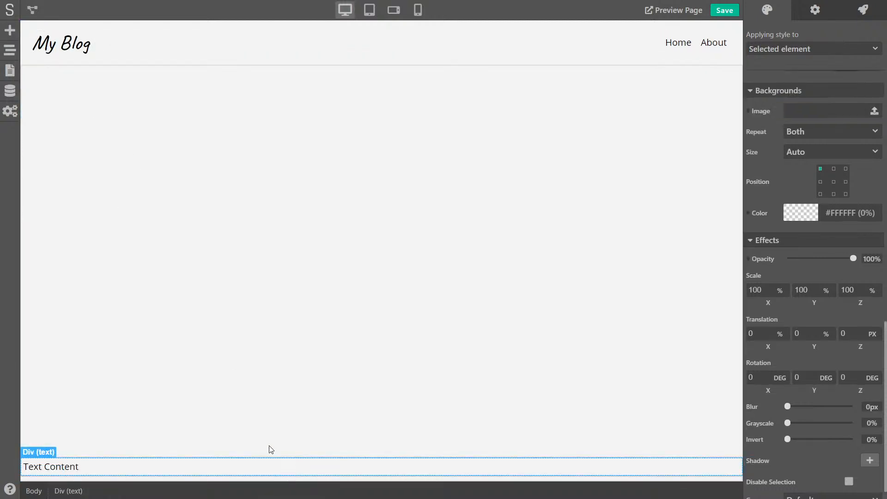
{"action": "double_click", "coordinate": [56, 466]}
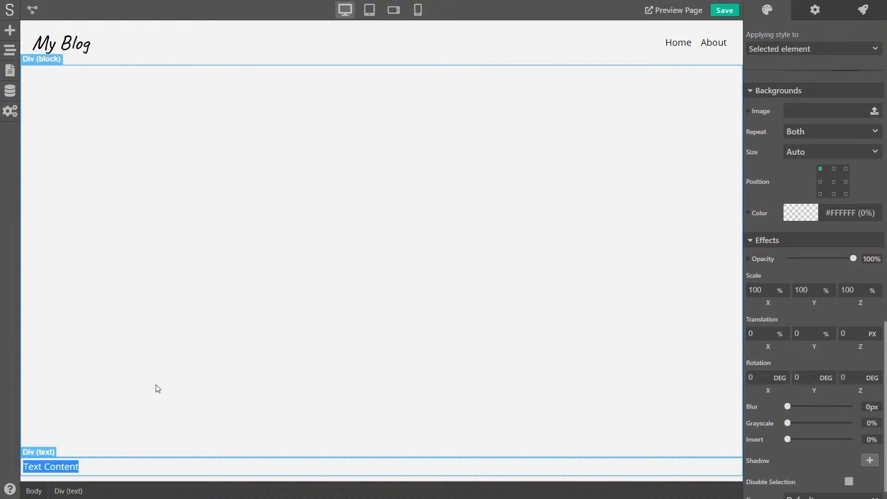
{"action": "key", "text": "BackSpace"}
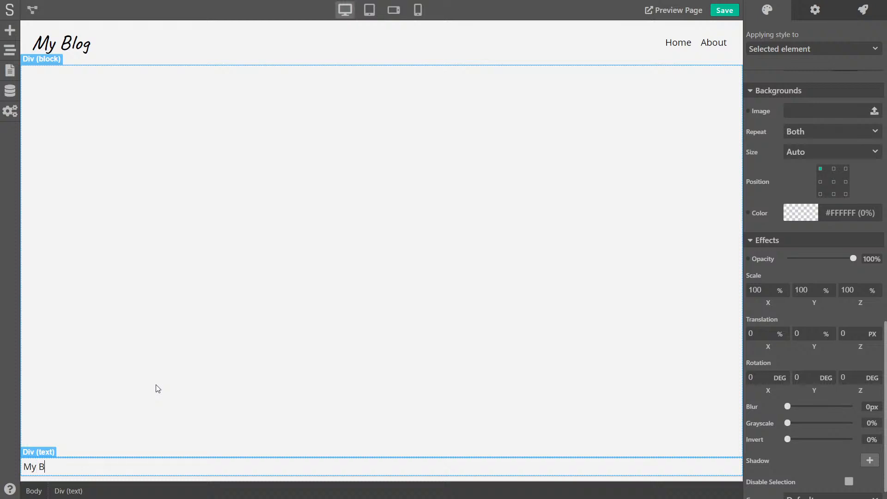
{"action": "left_click", "coordinate": [91, 409]}
{"action": "left_click", "coordinate": [68, 468]}
{"action": "left_click", "coordinate": [788, 49]}
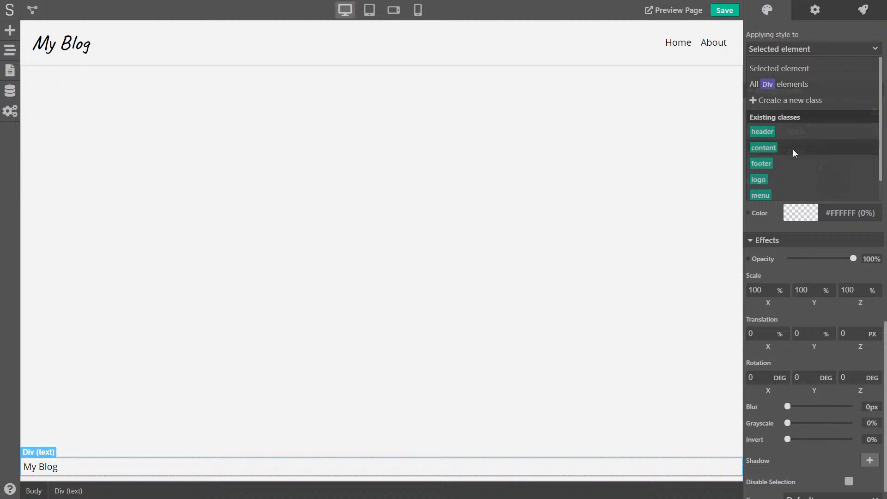
{"action": "left_click", "coordinate": [771, 178]}
Move the My Blog logo text inside the footer in the element tree
{"action": "left_click", "coordinate": [124, 323]}
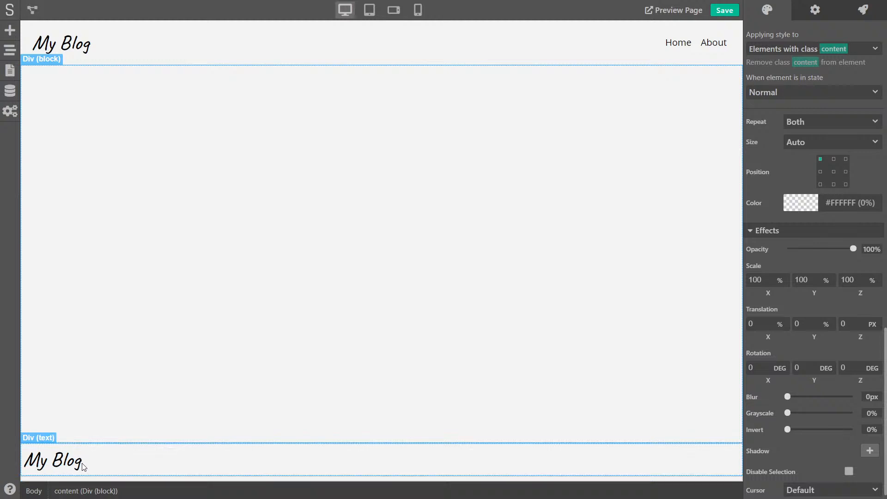
{"action": "left_click", "coordinate": [99, 467]}
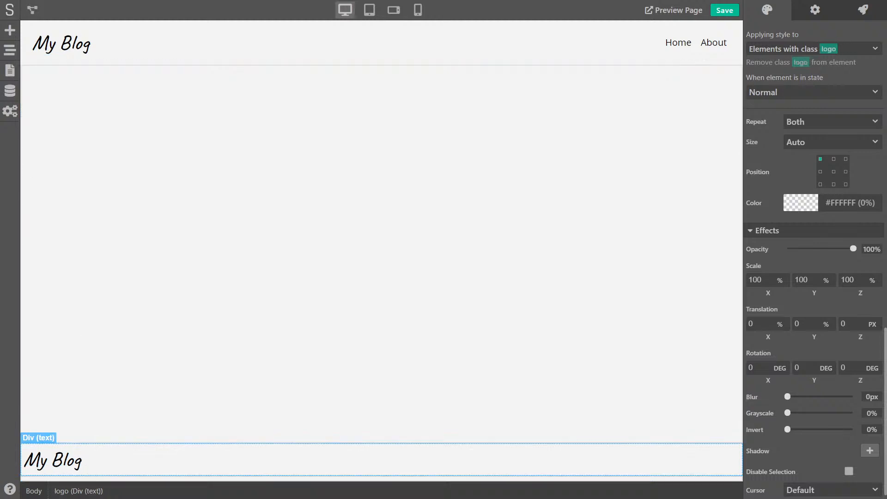
{"action": "left_click", "coordinate": [10, 71]}
{"action": "left_click", "coordinate": [9, 50]}
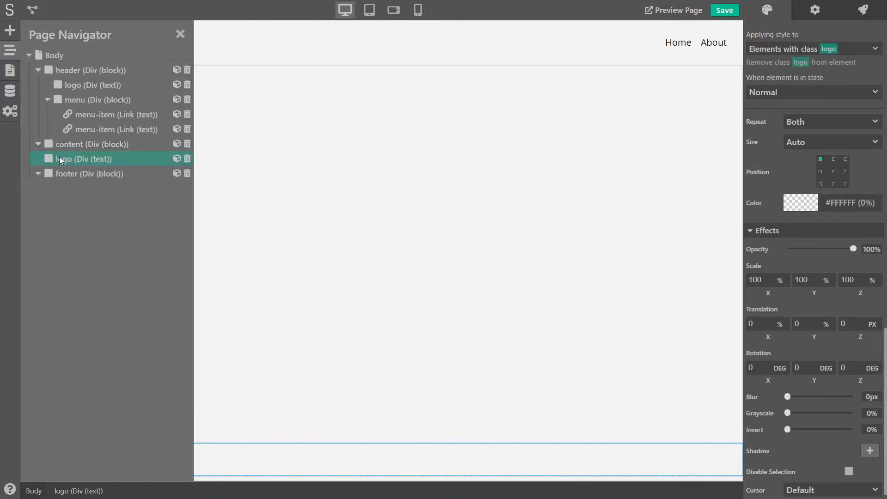
{"action": "left_click_drag", "start_coordinate": [78, 171], "coordinate": [81, 172]}
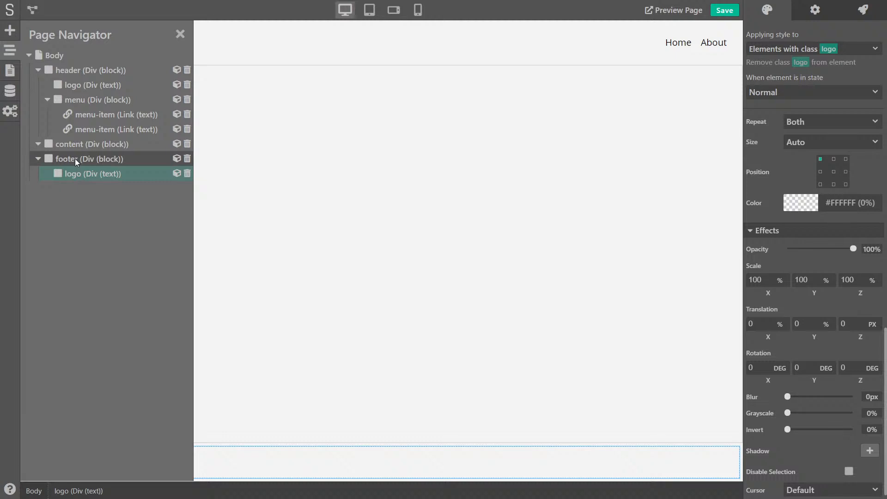
{"action": "left_click", "coordinate": [75, 159]}
{"action": "left_click", "coordinate": [179, 34]}
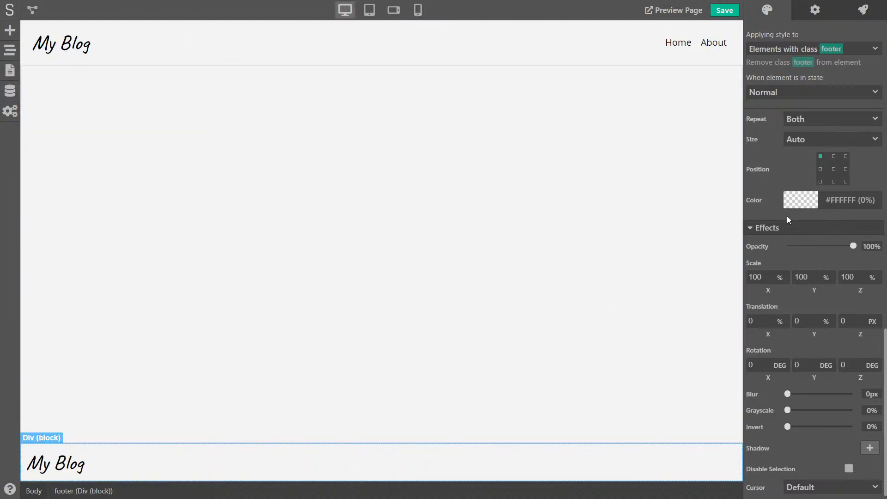
Set the footer class to flex row, items centred vertically, justified space-between
{"action": "scroll", "coordinate": [786, 217], "scroll_direction": "down", "scroll_amount": 1}
{"action": "scroll", "coordinate": [807, 300], "scroll_direction": "up", "scroll_amount": 6}
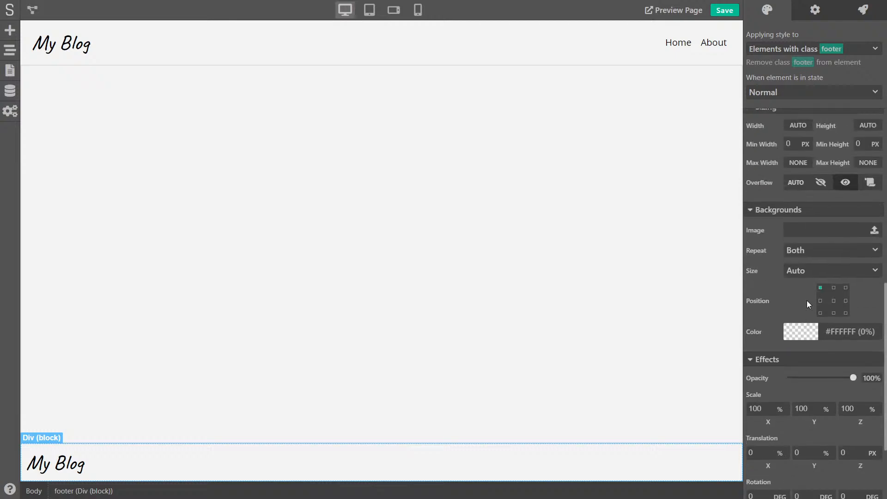
{"action": "scroll", "coordinate": [803, 276], "scroll_direction": "up", "scroll_amount": 2}
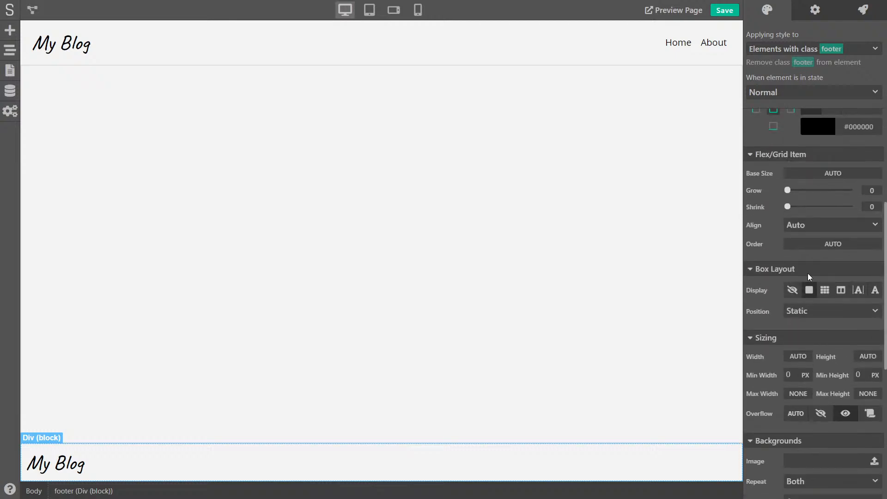
{"action": "left_click", "coordinate": [845, 291]}
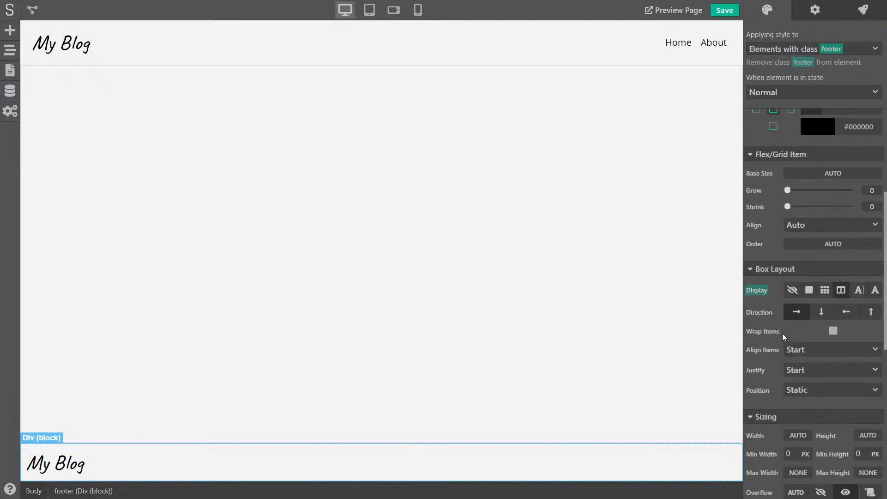
{"action": "left_click", "coordinate": [798, 310]}
{"action": "left_click", "coordinate": [802, 349]}
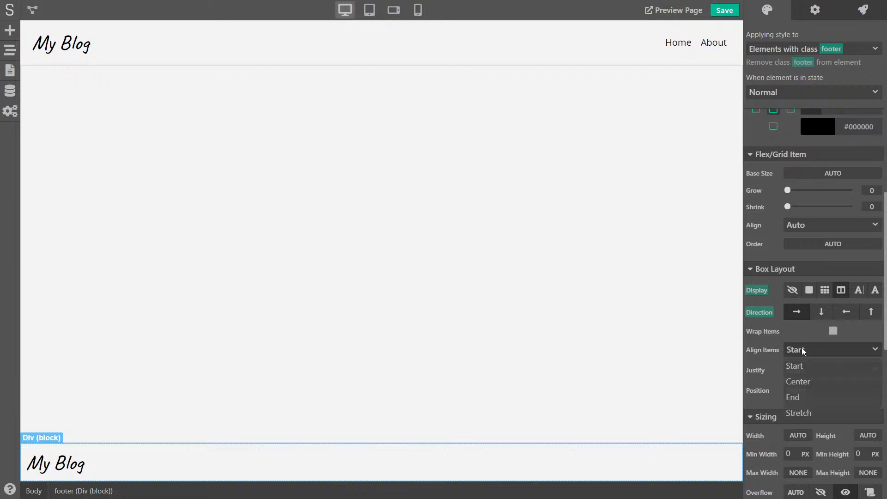
{"action": "left_click", "coordinate": [804, 378]}
{"action": "left_click", "coordinate": [800, 369]}
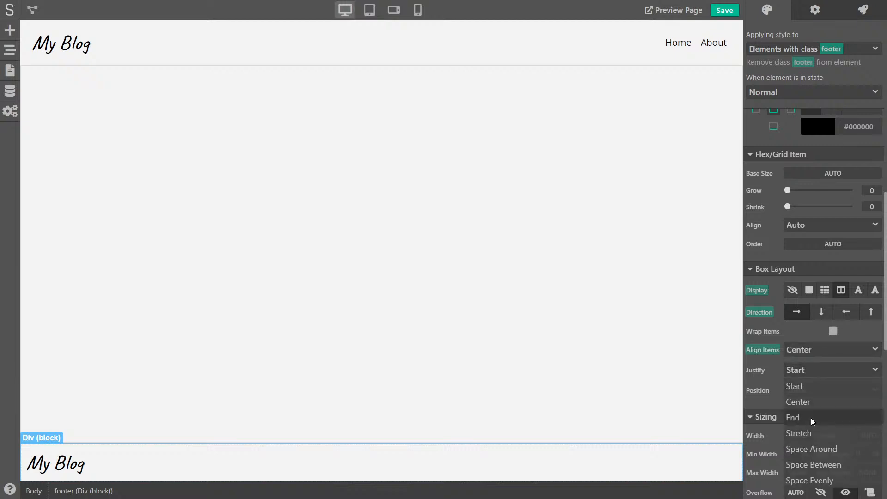
{"action": "left_click", "coordinate": [820, 464]}
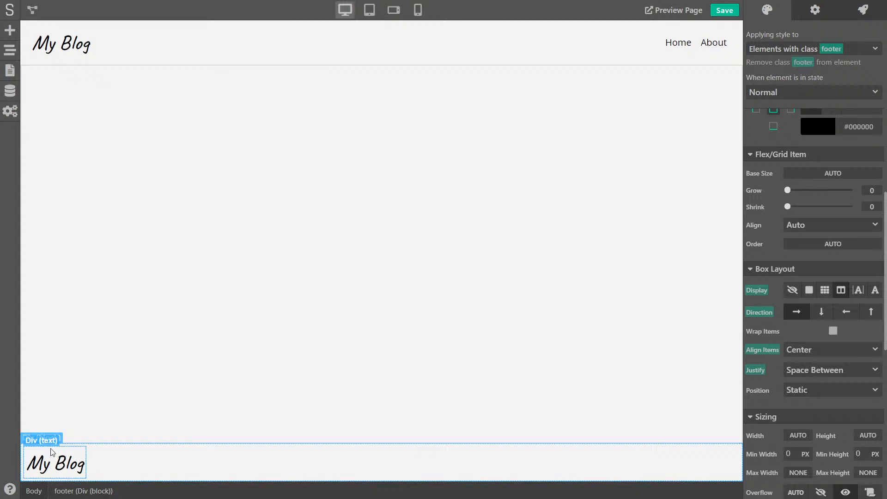
{"action": "scroll", "coordinate": [758, 342], "scroll_direction": "down", "scroll_amount": 10}
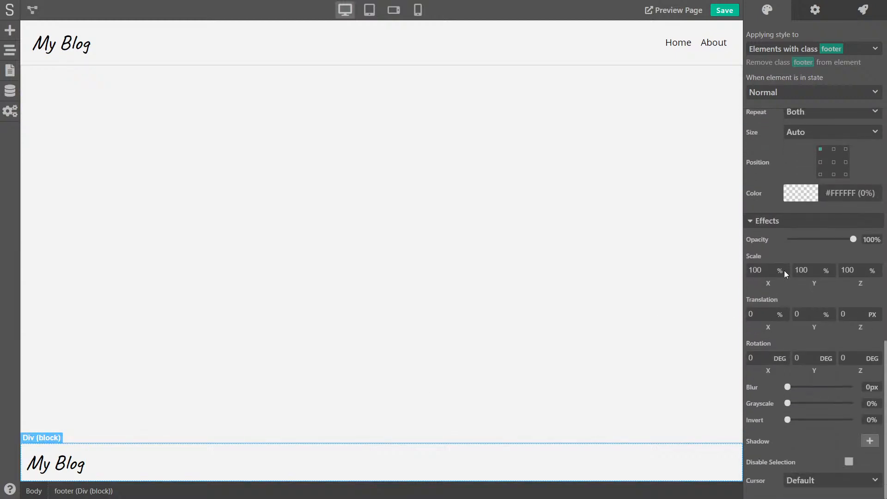
Give the footer class a dark gray background and white #FFFFFF text
{"action": "left_click", "coordinate": [796, 192]}
{"action": "left_click_drag", "start_coordinate": [766, 273], "coordinate": [738, 292]}
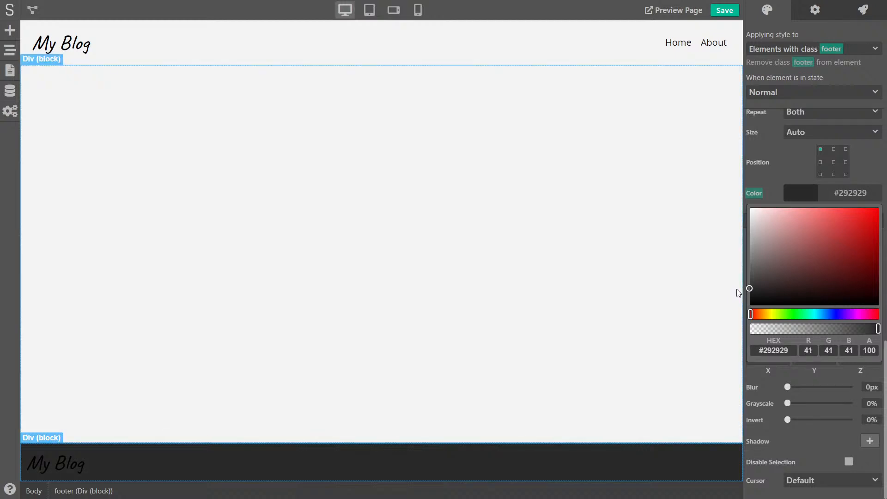
{"action": "left_click", "coordinate": [778, 150]}
{"action": "scroll", "coordinate": [781, 162], "scroll_direction": "down", "scroll_amount": 5}
{"action": "scroll", "coordinate": [782, 160], "scroll_direction": "up", "scroll_amount": 5}
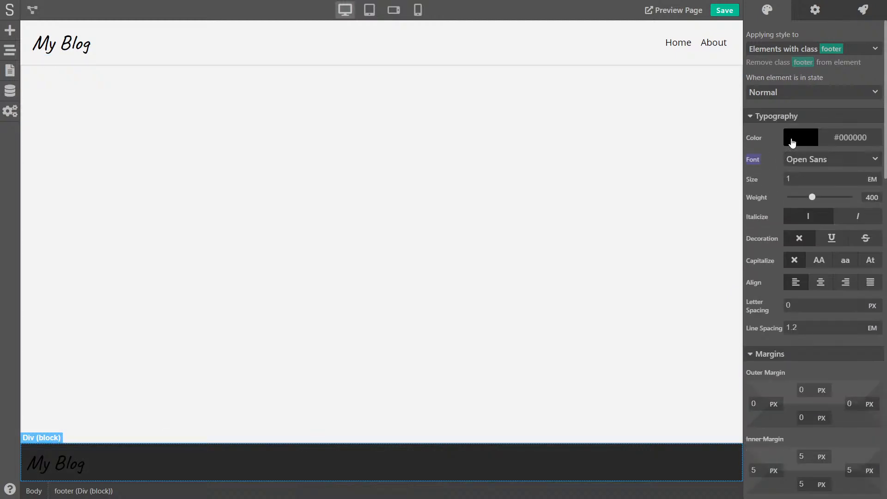
{"action": "left_click", "coordinate": [791, 141]}
{"action": "left_click_drag", "start_coordinate": [773, 184], "coordinate": [752, 151]}
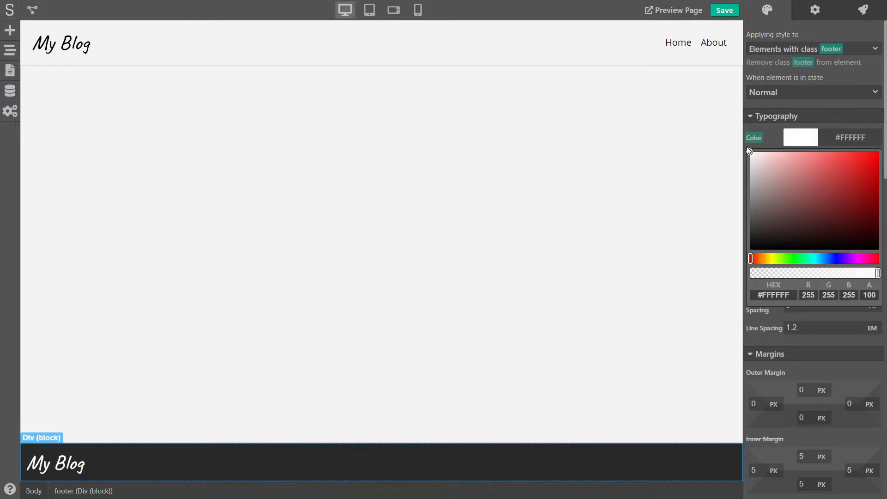
{"action": "left_click", "coordinate": [769, 128]}
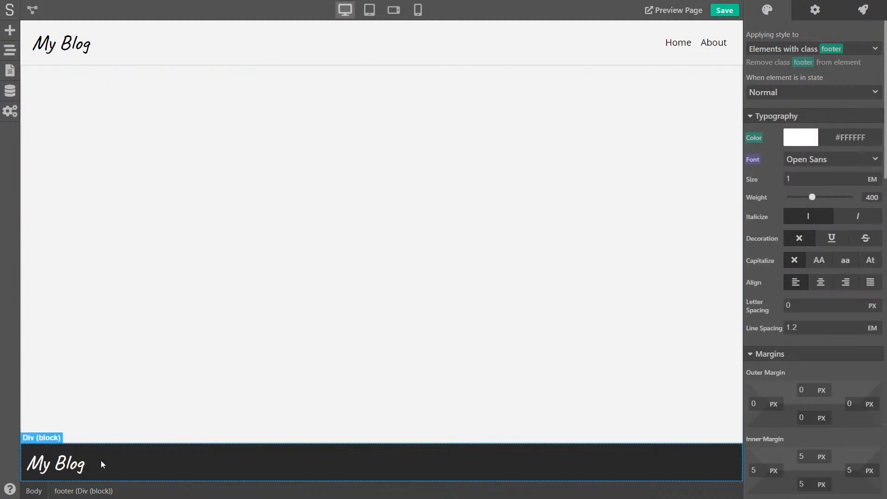
Select the whole footer block and bring up its padding override options
{"action": "left_click", "coordinate": [79, 451]}
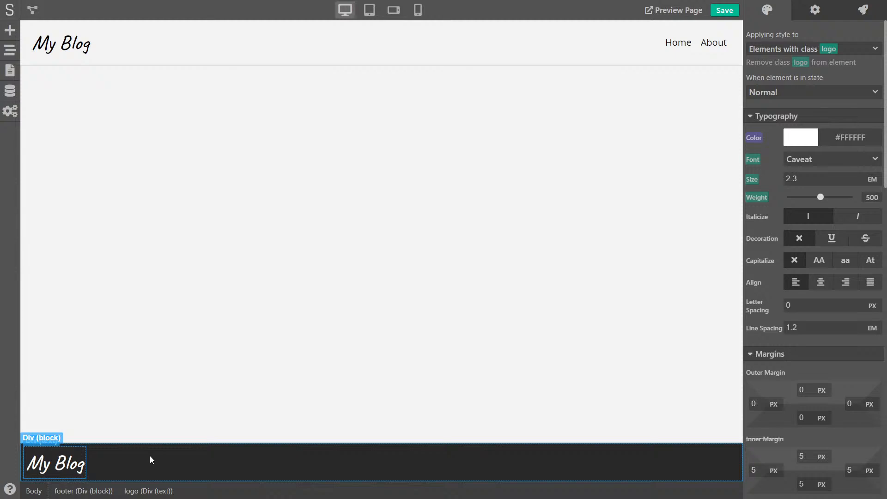
{"action": "left_click", "coordinate": [226, 459]}
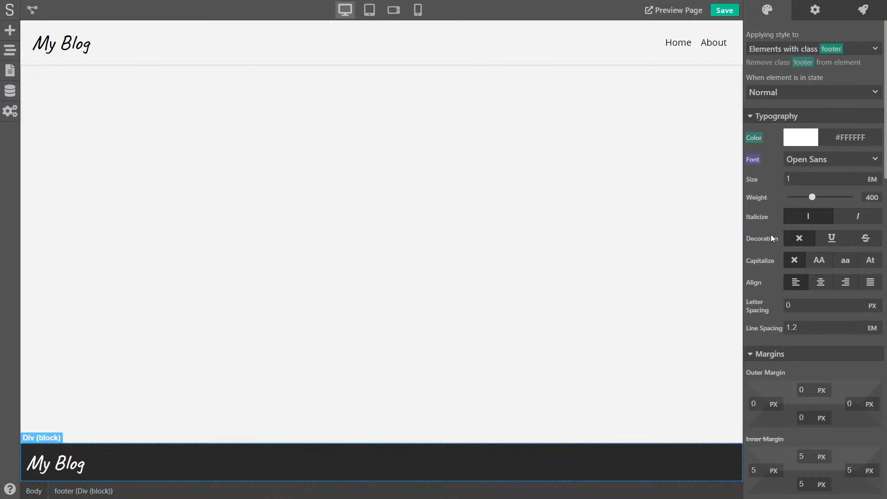
{"action": "scroll", "coordinate": [771, 235], "scroll_direction": "down", "scroll_amount": 2}
{"action": "scroll", "coordinate": [763, 240], "scroll_direction": "down", "scroll_amount": 3}
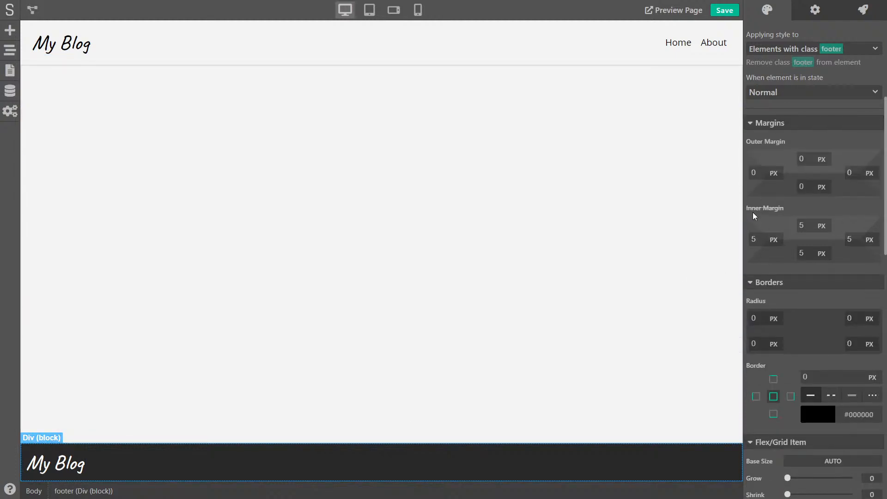
{"action": "left_click", "coordinate": [753, 208]}
Clear the footer element's padding override and target the footer class instead
{"action": "left_click", "coordinate": [766, 239]}
{"action": "left_click", "coordinate": [767, 209]}
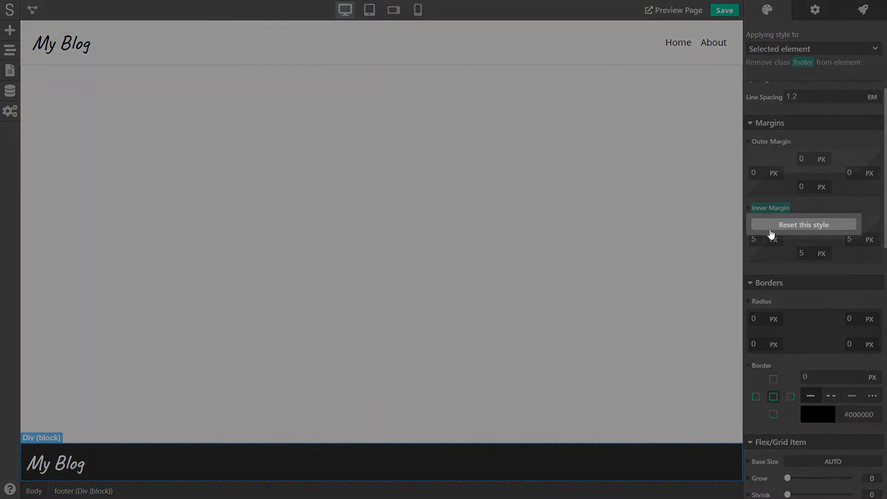
{"action": "left_click", "coordinate": [799, 229]}
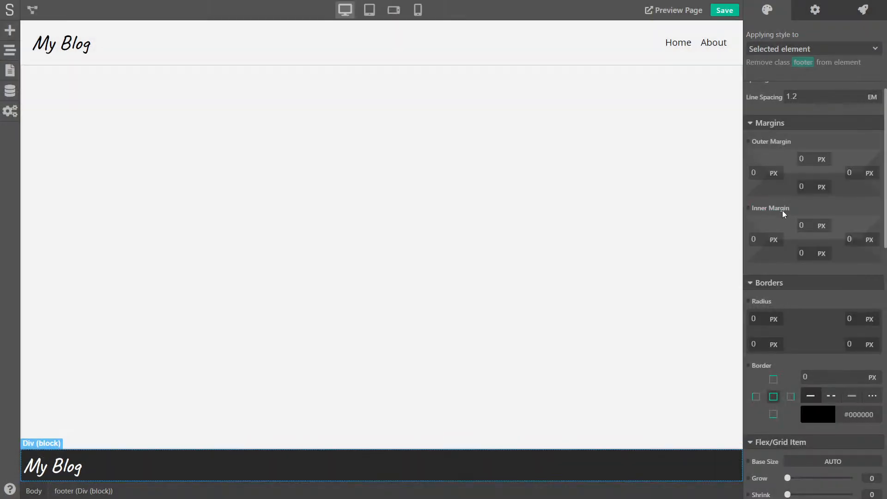
{"action": "left_click", "coordinate": [844, 49]}
{"action": "left_click", "coordinate": [785, 97]}
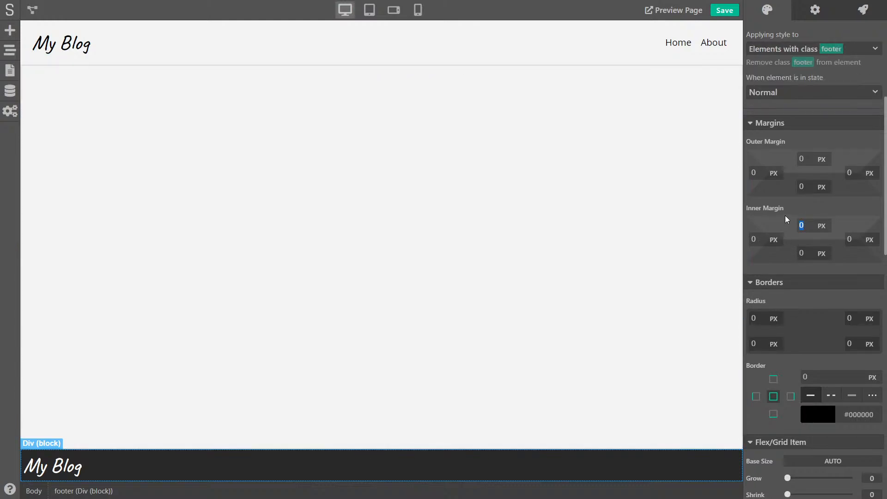
Set all four footer class inner padding values to 20 px
{"action": "type", "text": "20"}
{"action": "key", "text": "Tab"}
{"action": "type", "text": "20"}
{"action": "key", "text": "Tab"}
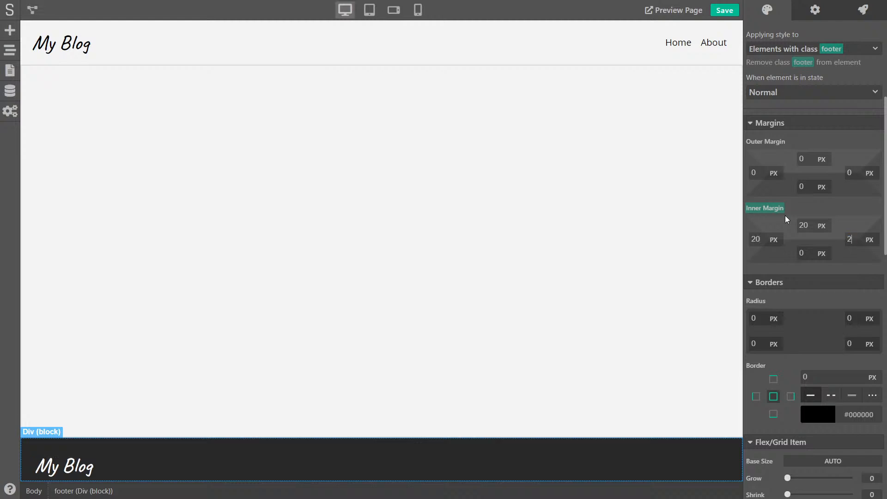
{"action": "type", "text": "20"}
{"action": "key", "text": "Tab"}
{"action": "type", "text": "20"}
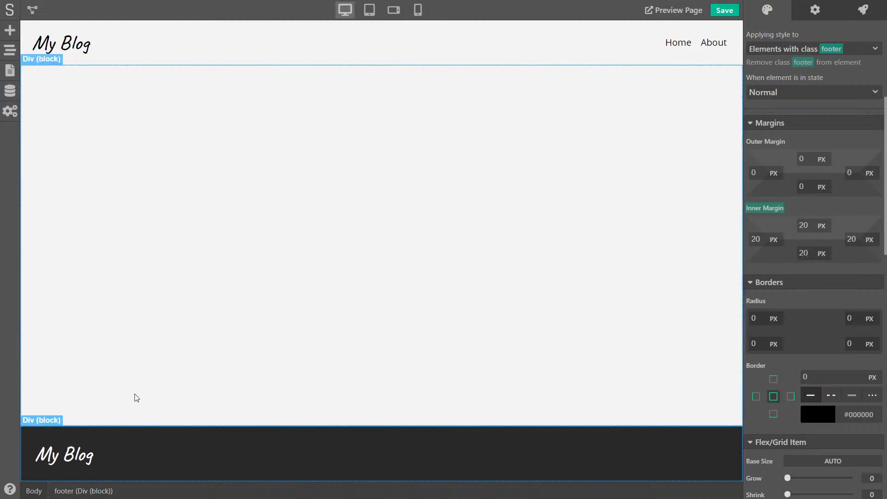
{"action": "left_click", "coordinate": [137, 395]}
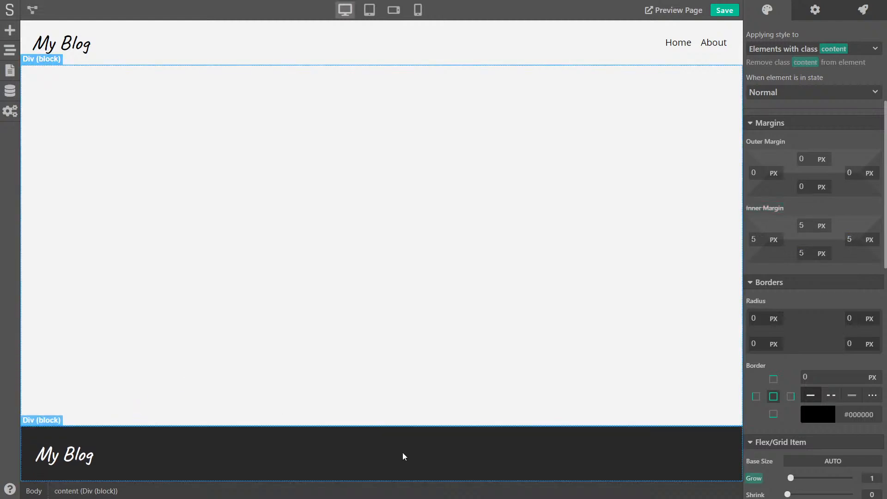
{"action": "left_click", "coordinate": [324, 453]}
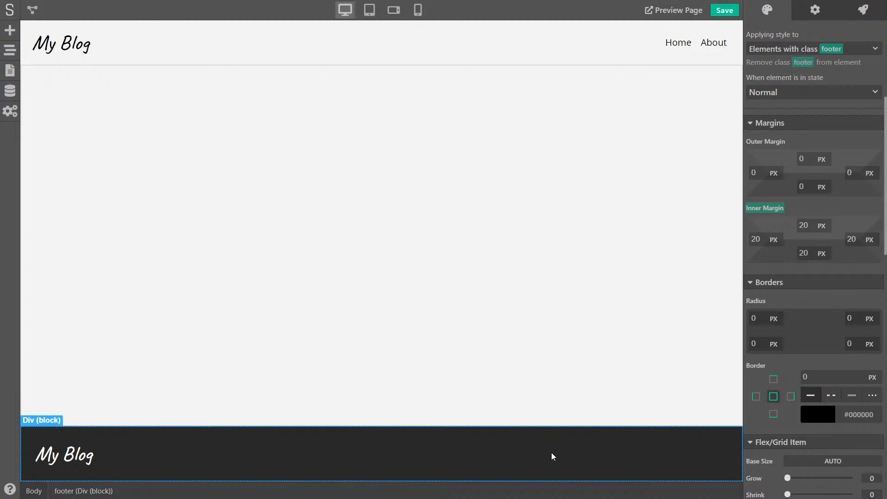
Add a footer text block reading 'Copyright 2021 - My Blog'
{"action": "left_click", "coordinate": [9, 31]}
{"action": "left_click_drag", "start_coordinate": [49, 105], "coordinate": [368, 467]}
{"action": "triple_click", "coordinate": [686, 455]}
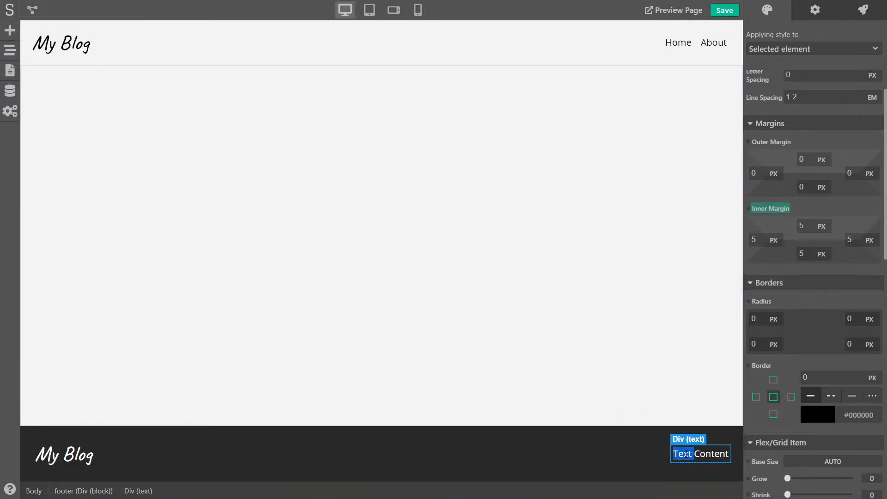
{"action": "type", "text": "Copyri"}
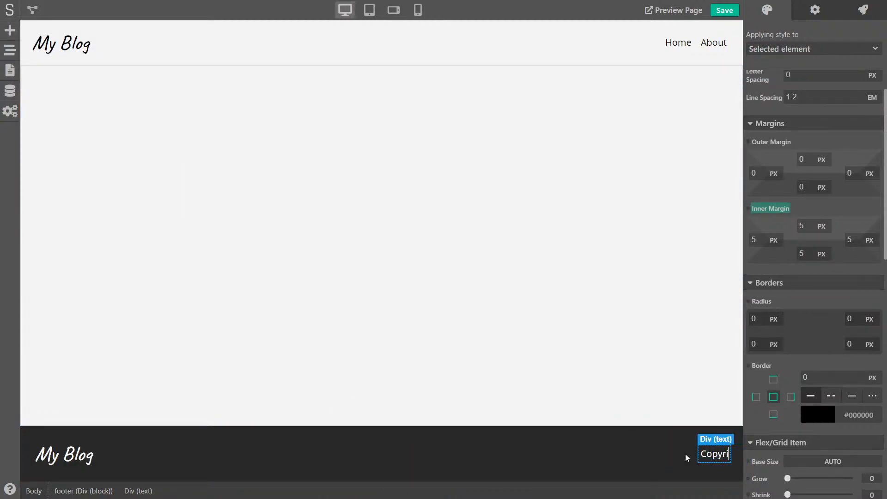
{"action": "type", "text": "ght 2021 - "}
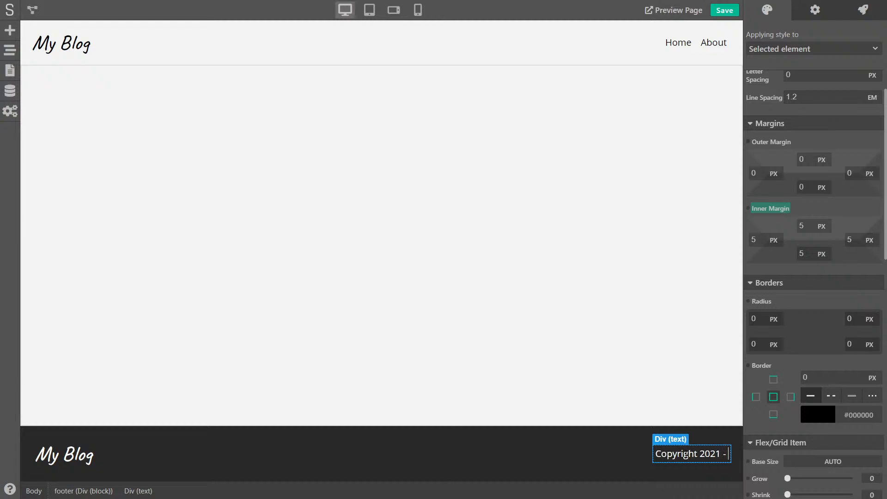
{"action": "type", "text": "My Blog"}
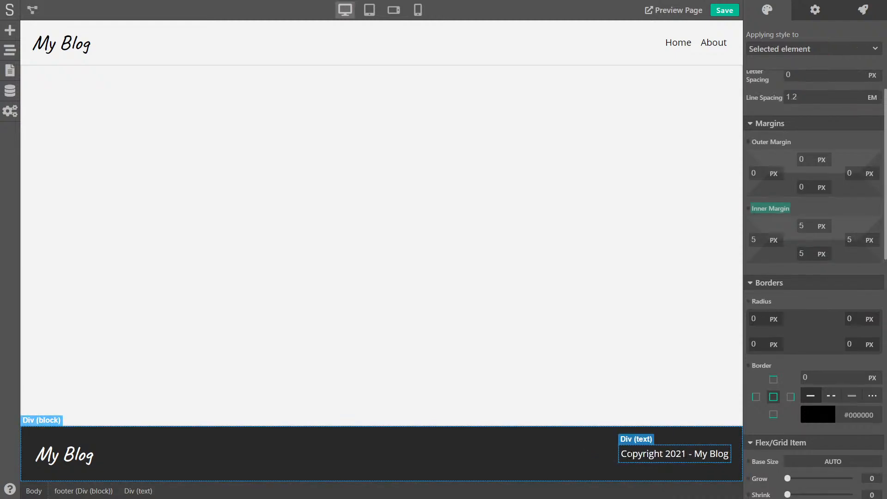
Turn on Wrap Items for the footer
{"action": "left_click", "coordinate": [368, 432]}
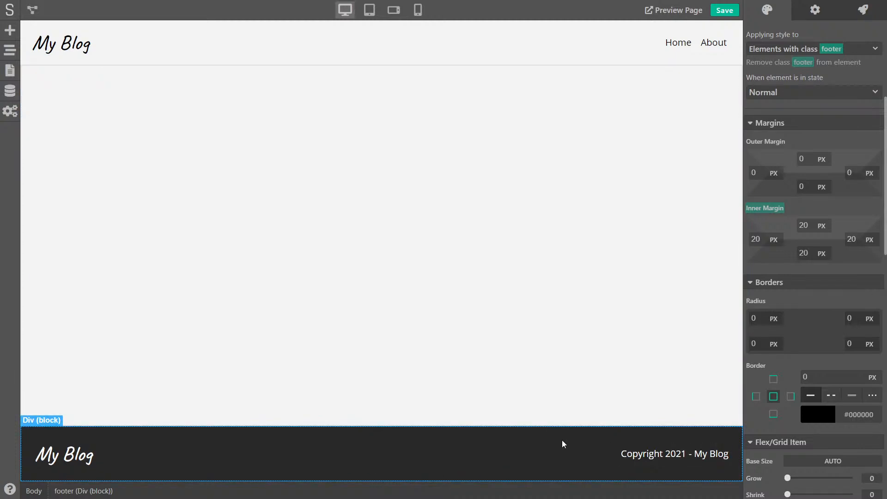
{"action": "scroll", "coordinate": [820, 320], "scroll_direction": "down", "scroll_amount": 6}
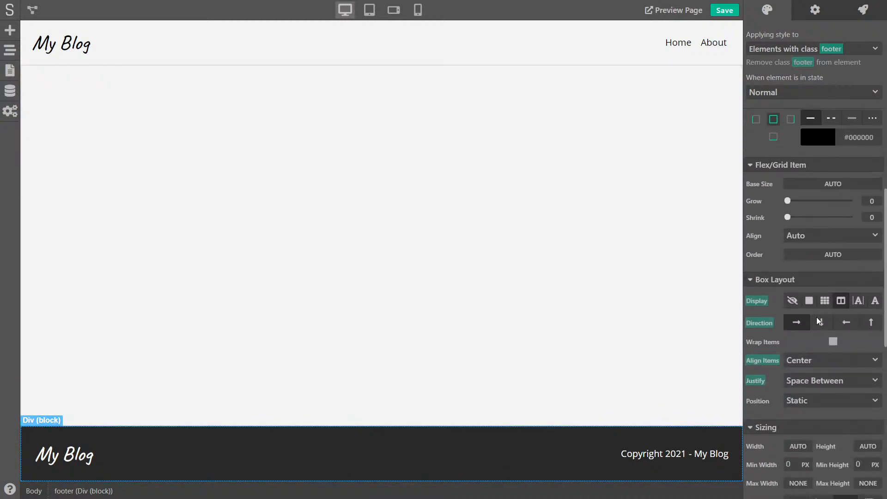
{"action": "scroll", "coordinate": [816, 317], "scroll_direction": "down", "scroll_amount": 2}
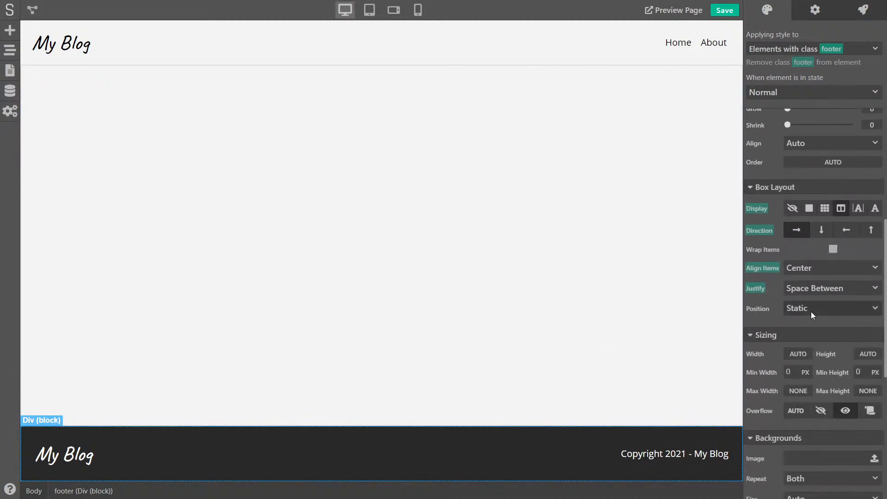
{"action": "left_click", "coordinate": [833, 250]}
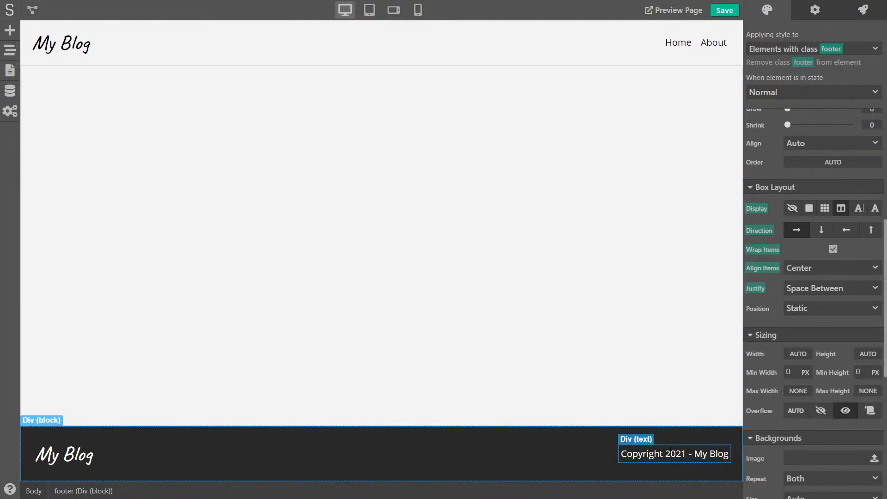
Set the copyright text's base size to 100%
{"action": "left_click", "coordinate": [675, 454]}
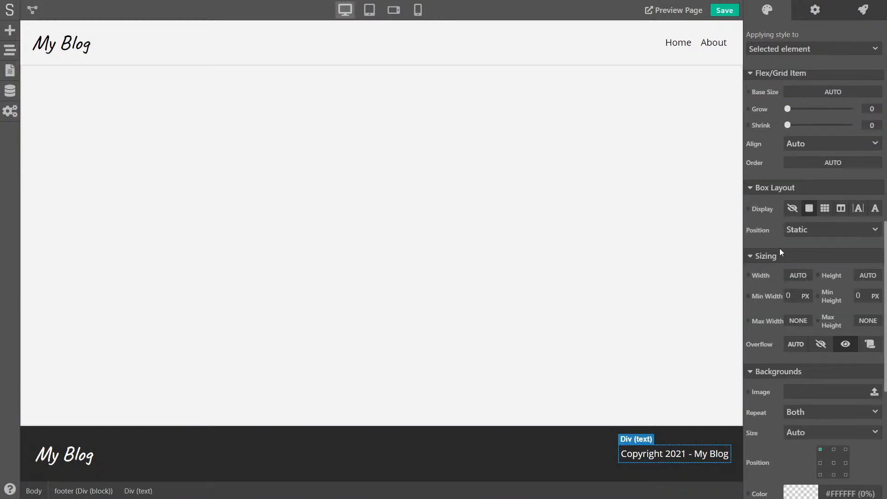
{"action": "scroll", "coordinate": [770, 185], "scroll_direction": "up", "scroll_amount": 2}
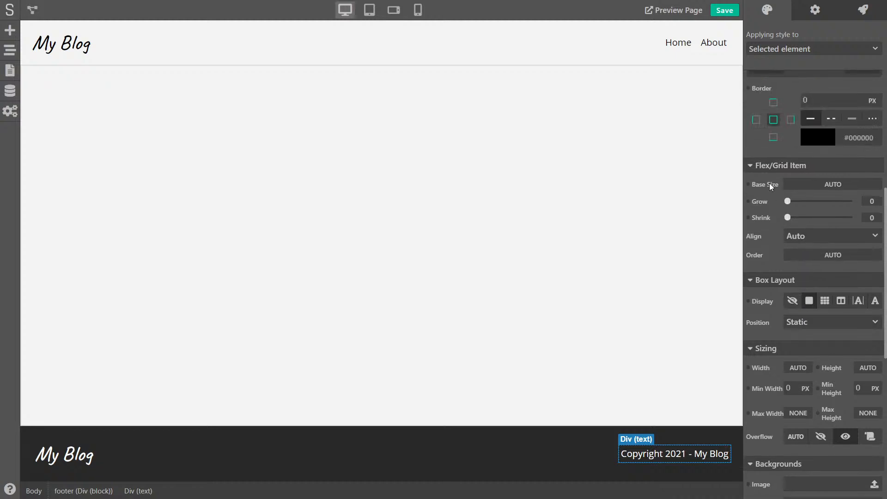
{"action": "left_click", "coordinate": [808, 184]}
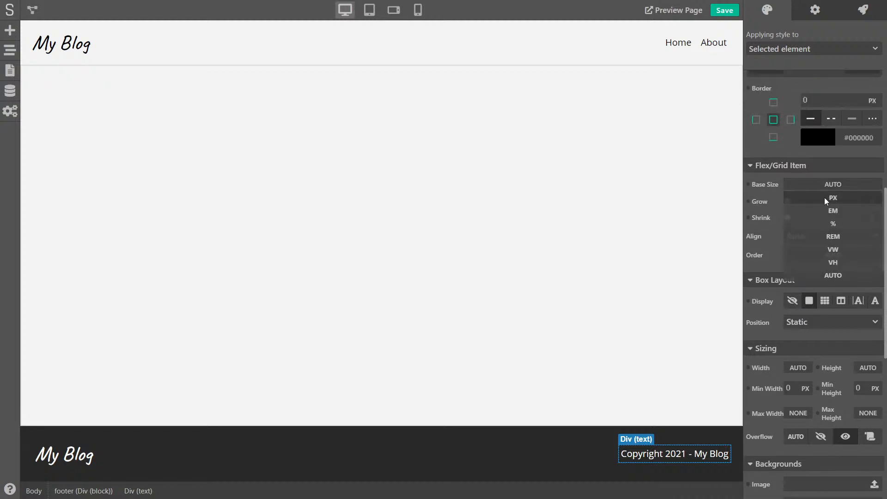
{"action": "left_click", "coordinate": [841, 222]}
{"action": "type", "text": "100"}
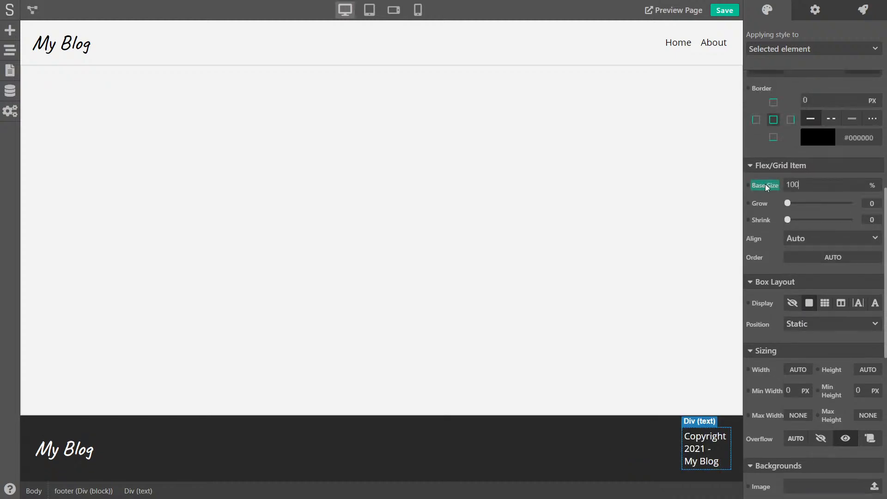
{"action": "key", "text": "Return"}
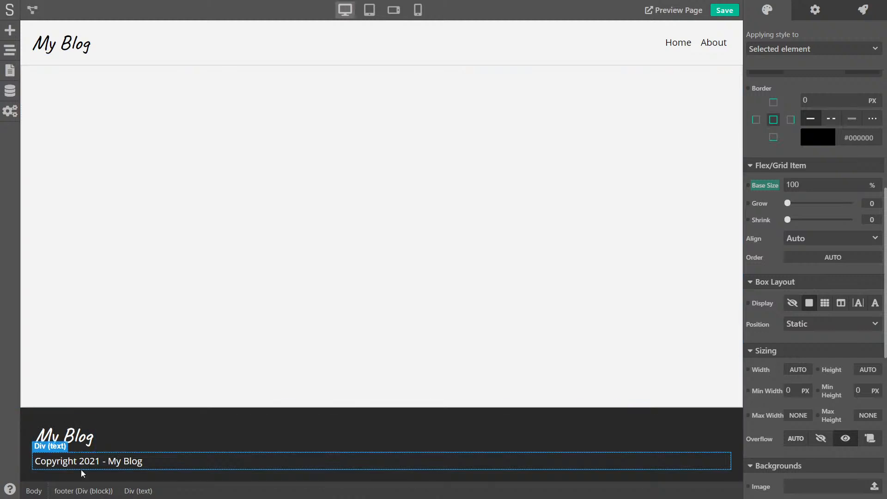
Centre-align the copyright text
{"action": "left_click", "coordinate": [194, 423]}
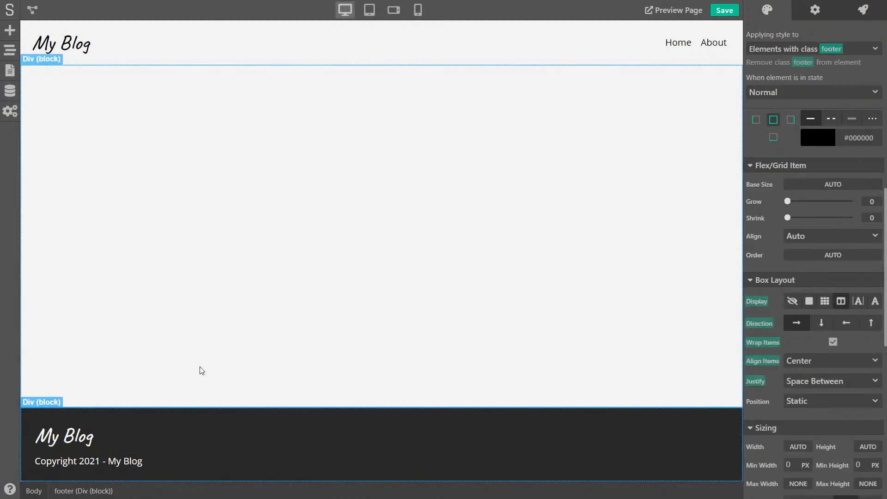
{"action": "left_click", "coordinate": [167, 458]}
{"action": "scroll", "coordinate": [811, 239], "scroll_direction": "up", "scroll_amount": 8}
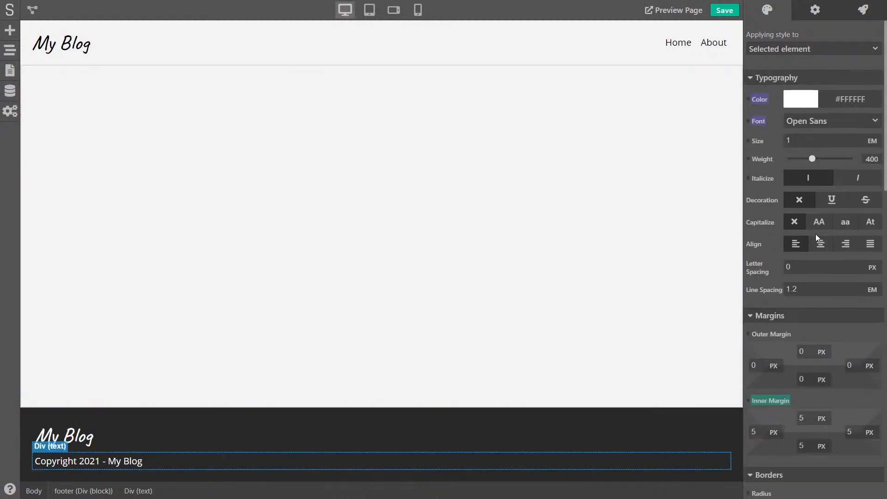
{"action": "left_click", "coordinate": [820, 247]}
{"action": "left_click", "coordinate": [474, 413]}
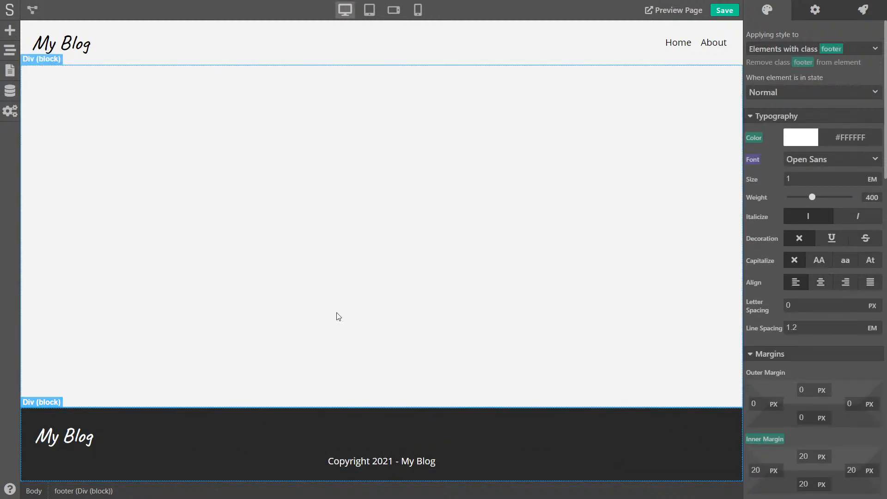
Add a block container to the footer and move it above the text element
{"action": "left_click", "coordinate": [10, 31]}
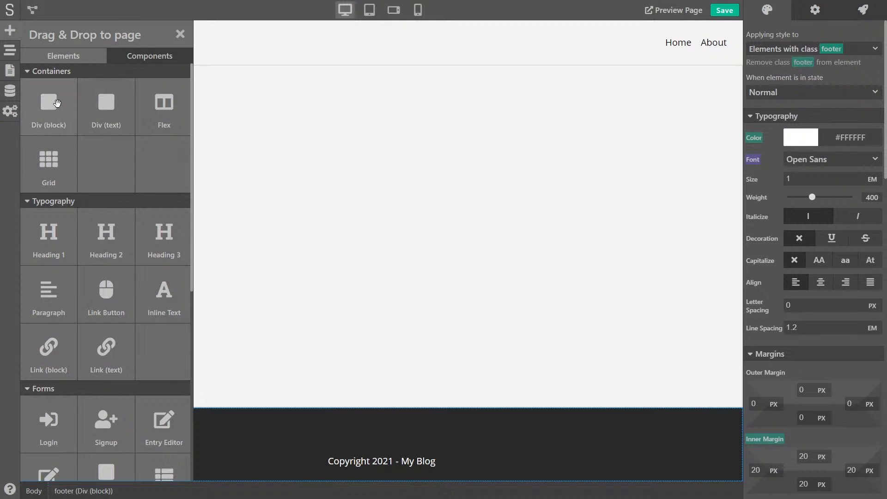
{"action": "left_click_drag", "start_coordinate": [48, 104], "coordinate": [497, 432]}
{"action": "left_click", "coordinate": [9, 49]}
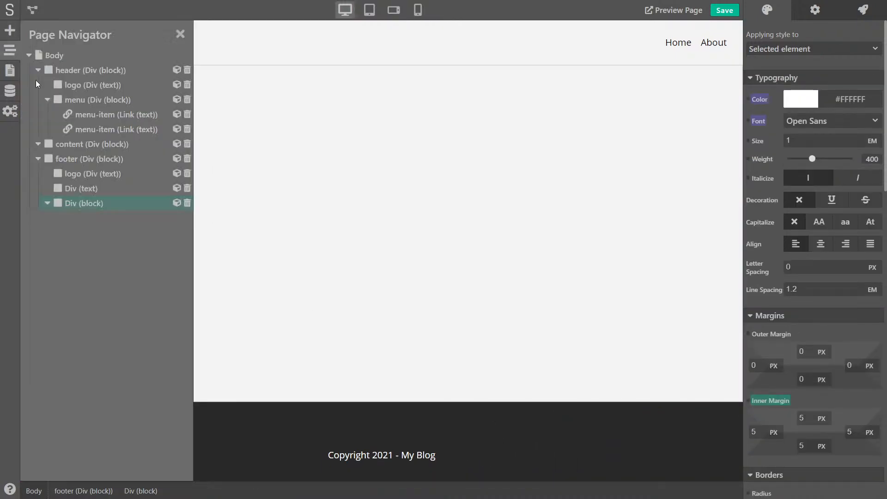
{"action": "left_click_drag", "start_coordinate": [78, 190], "coordinate": [83, 185]}
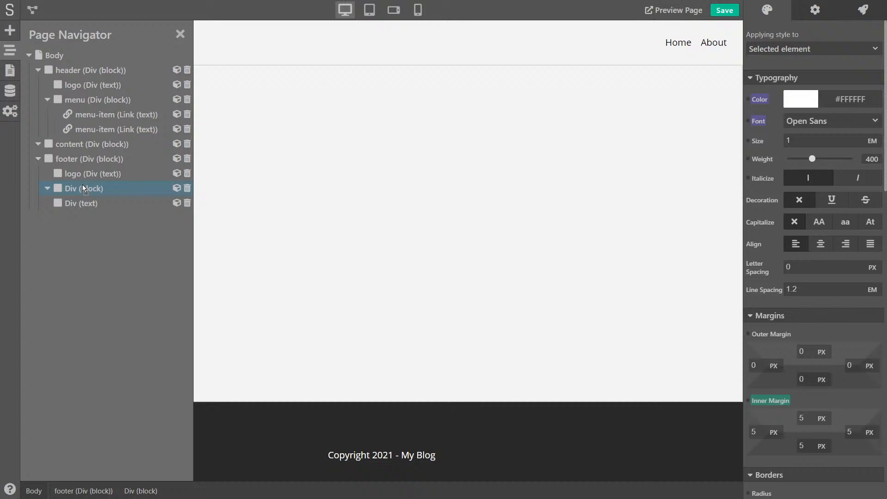
{"action": "left_click", "coordinate": [181, 33]}
Place an icon element at the footer's right end and set it to Instagram
{"action": "left_click", "coordinate": [10, 29]}
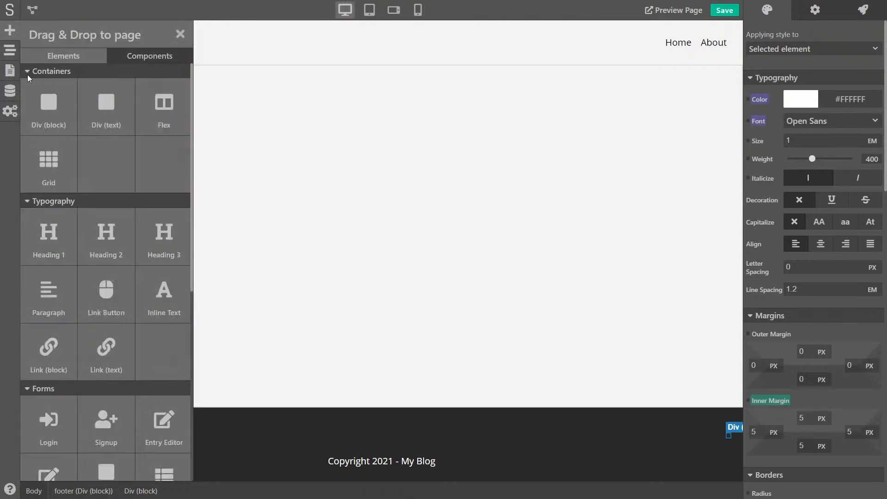
{"action": "scroll", "coordinate": [124, 184], "scroll_direction": "down", "scroll_amount": 7}
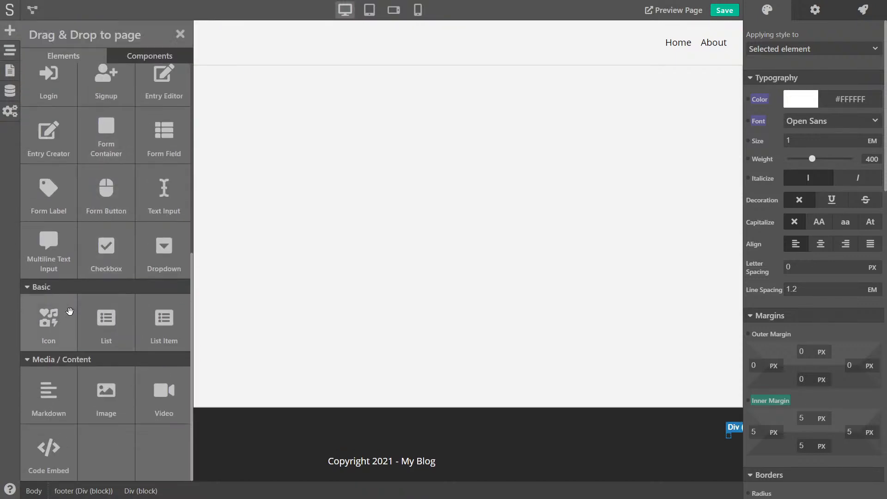
{"action": "left_click_drag", "start_coordinate": [38, 323], "coordinate": [722, 435]}
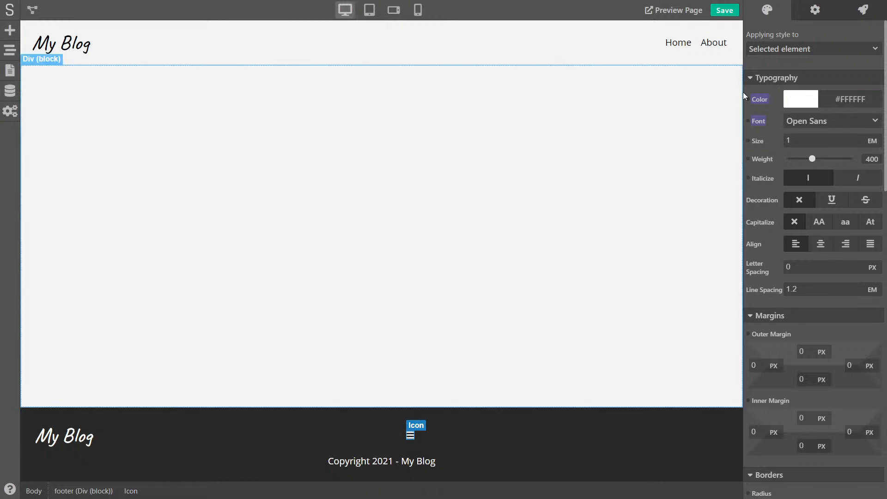
{"action": "left_click", "coordinate": [816, 8]}
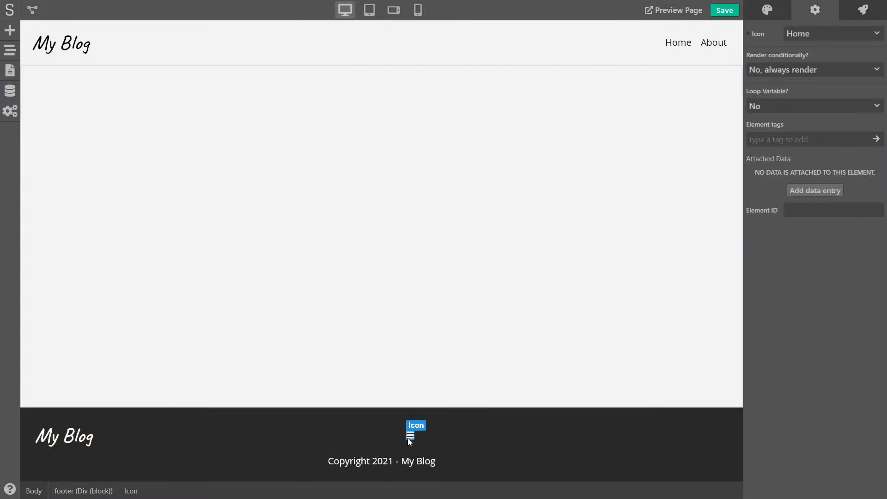
{"action": "left_click", "coordinate": [804, 39]}
{"action": "scroll", "coordinate": [803, 154], "scroll_direction": "down", "scroll_amount": 5}
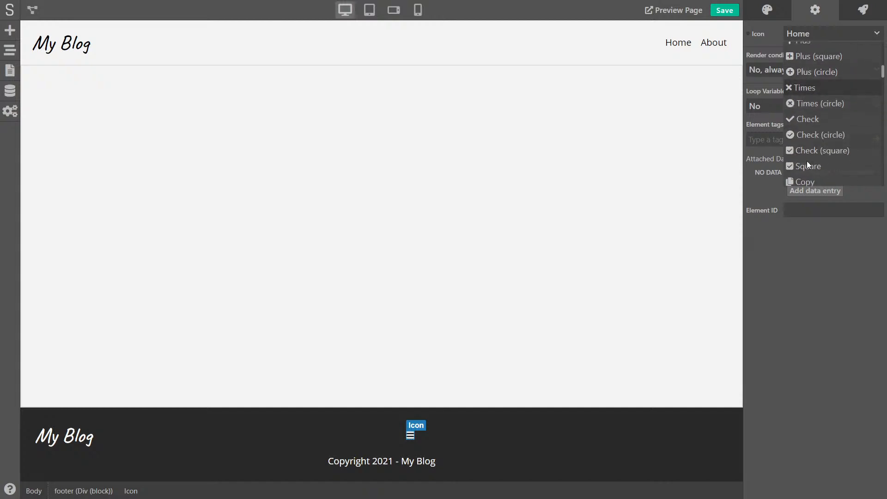
{"action": "scroll", "coordinate": [809, 159], "scroll_direction": "down", "scroll_amount": 6}
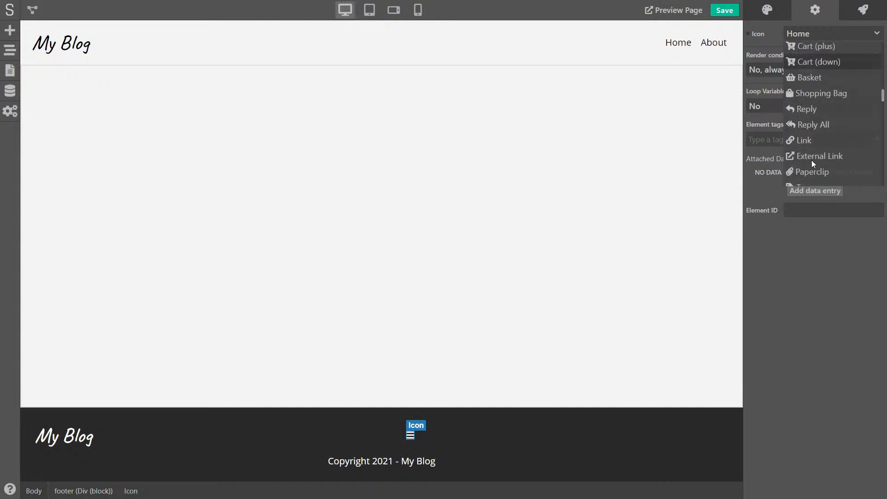
{"action": "scroll", "coordinate": [811, 159], "scroll_direction": "down", "scroll_amount": 2}
{"action": "scroll", "coordinate": [819, 156], "scroll_direction": "down", "scroll_amount": 3}
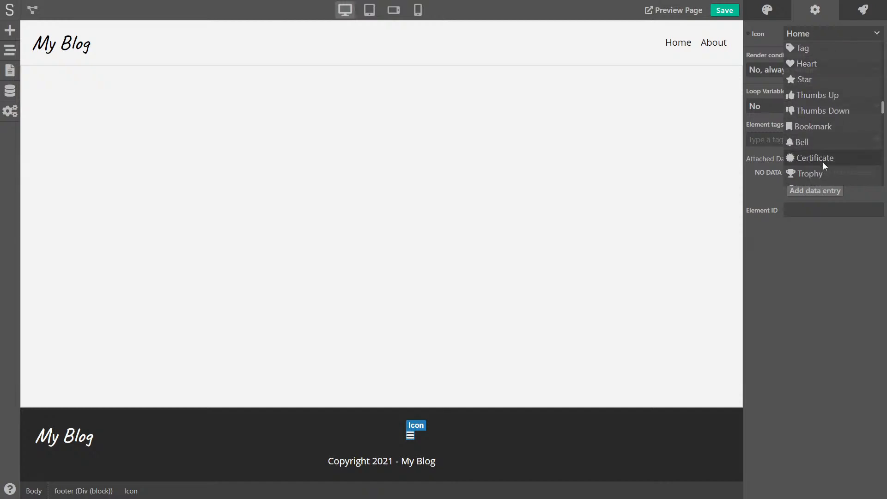
{"action": "scroll", "coordinate": [825, 165], "scroll_direction": "down", "scroll_amount": 12}
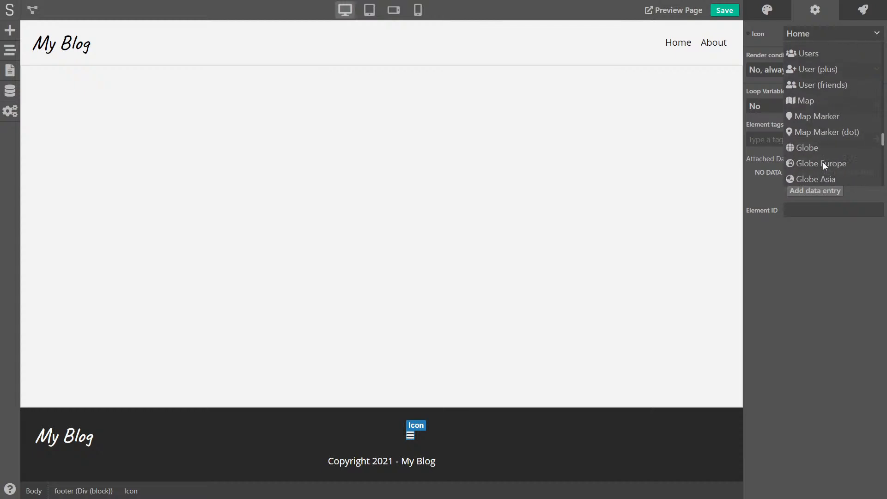
{"action": "scroll", "coordinate": [824, 164], "scroll_direction": "down", "scroll_amount": 10}
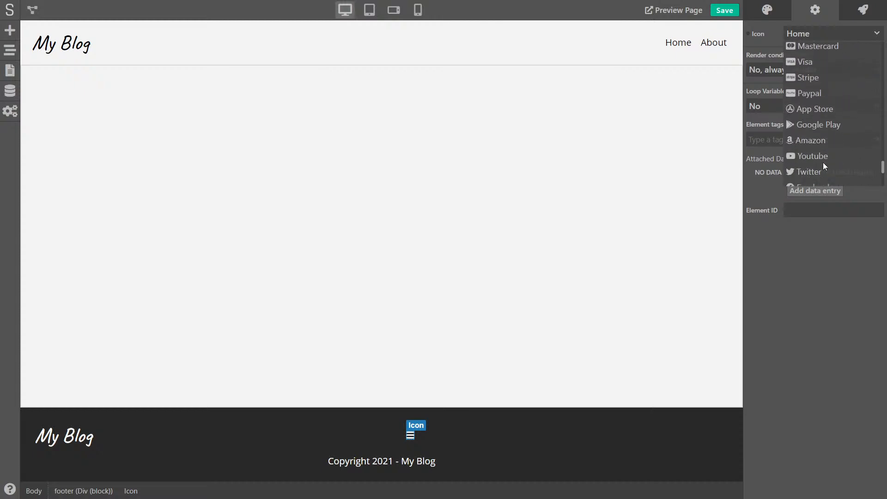
{"action": "scroll", "coordinate": [823, 162], "scroll_direction": "down", "scroll_amount": 4}
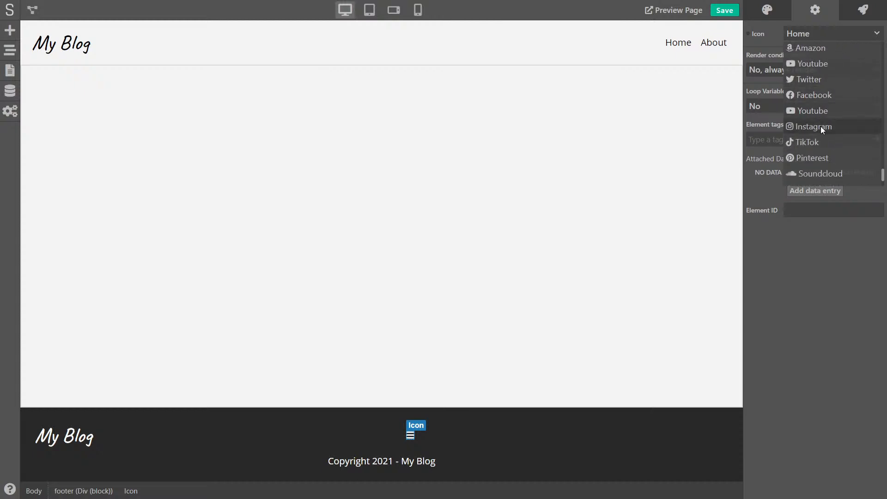
{"action": "left_click", "coordinate": [820, 126]}
Begin creating a new style class for the Instagram icon
{"action": "left_click", "coordinate": [769, 10]}
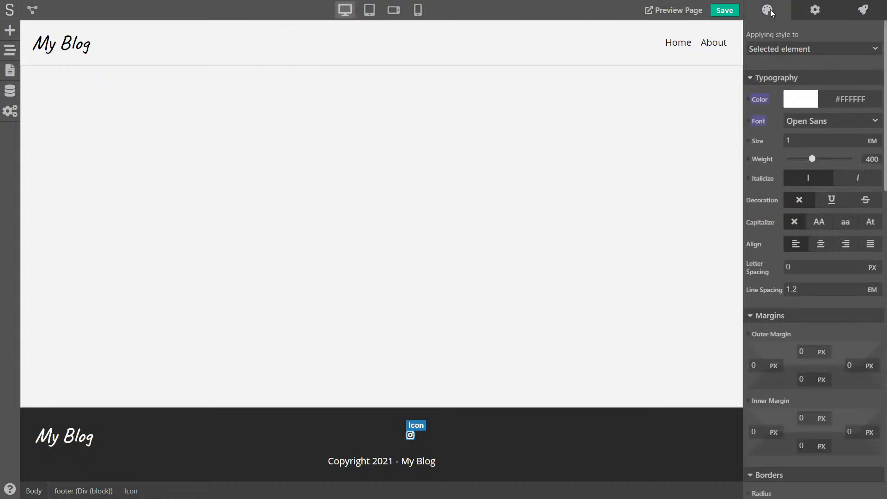
{"action": "left_click", "coordinate": [809, 49]}
{"action": "left_click", "coordinate": [781, 97]}
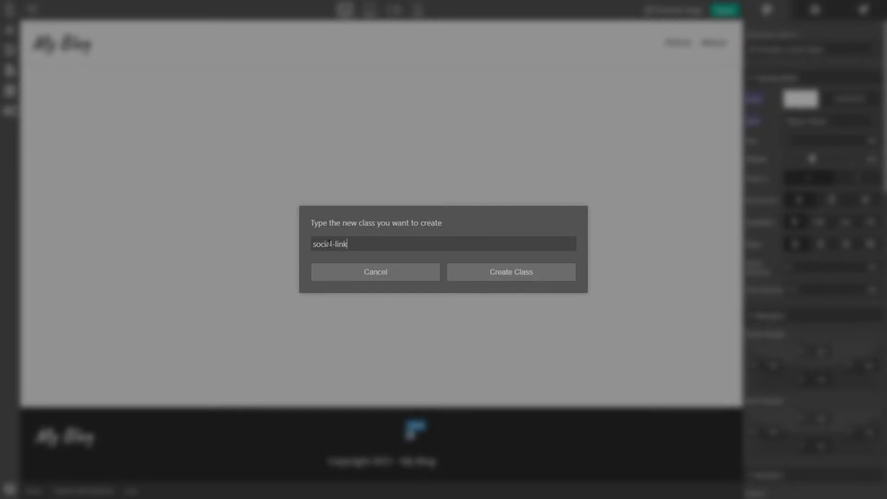
Create the social-link class, move the icon into the footer Div (block), and duplicate it twice
{"action": "left_click", "coordinate": [528, 276]}
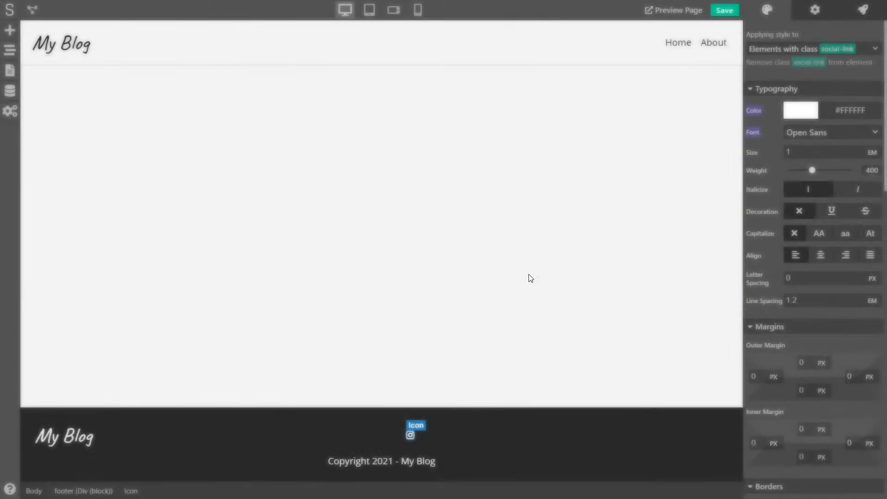
{"action": "left_click", "coordinate": [10, 53]}
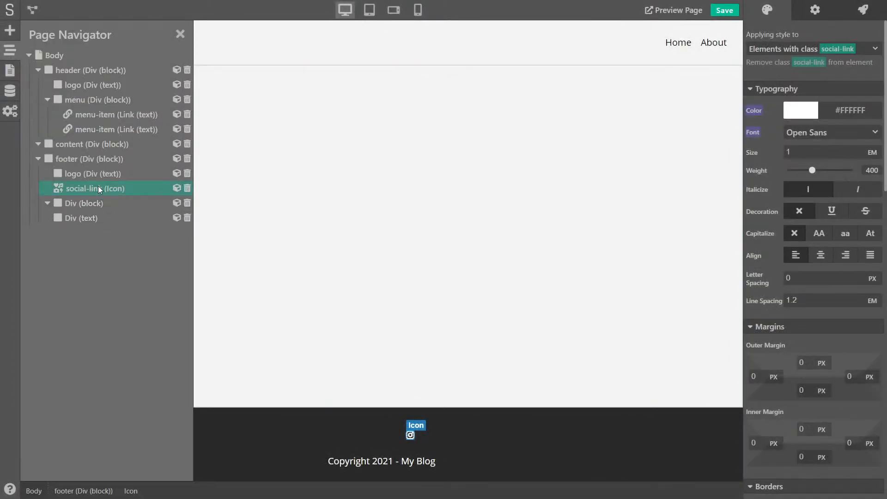
{"action": "mouse_move", "coordinate": [74, 190]}
{"action": "left_mouse_down"}
{"action": "mouse_move", "coordinate": [99, 201]}
{"action": "mouse_move", "coordinate": [126, 195]}
{"action": "mouse_move", "coordinate": [74, 187]}
{"action": "left_mouse_up"}
{"action": "left_click", "coordinate": [72, 189]}
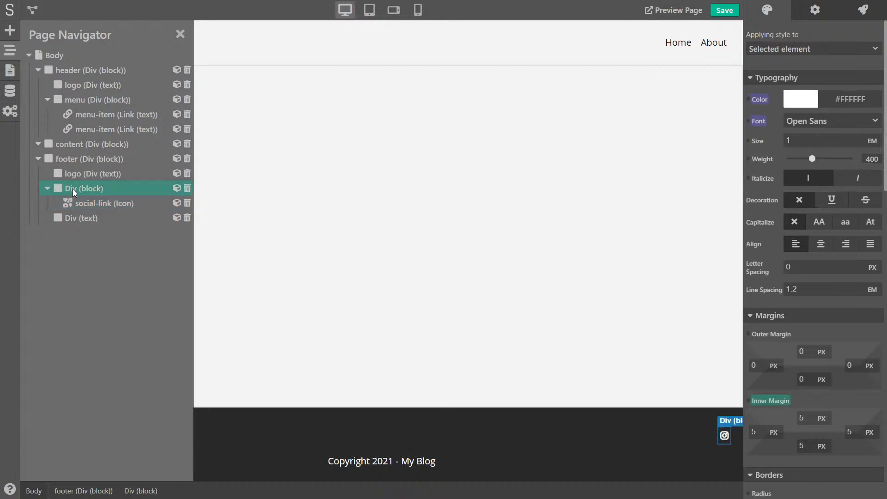
{"action": "left_click", "coordinate": [105, 202]}
{"action": "right_click", "coordinate": [105, 203]}
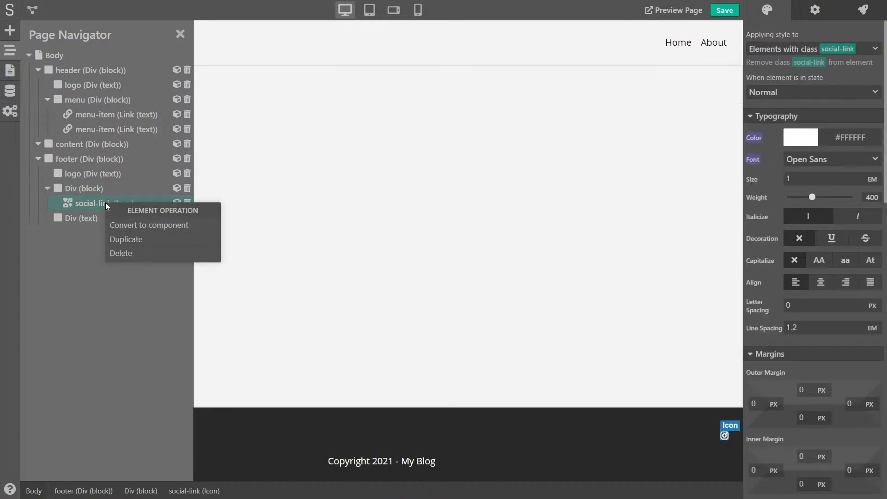
{"action": "left_click", "coordinate": [129, 242]}
{"action": "right_click", "coordinate": [85, 214]}
{"action": "left_click", "coordinate": [113, 253]}
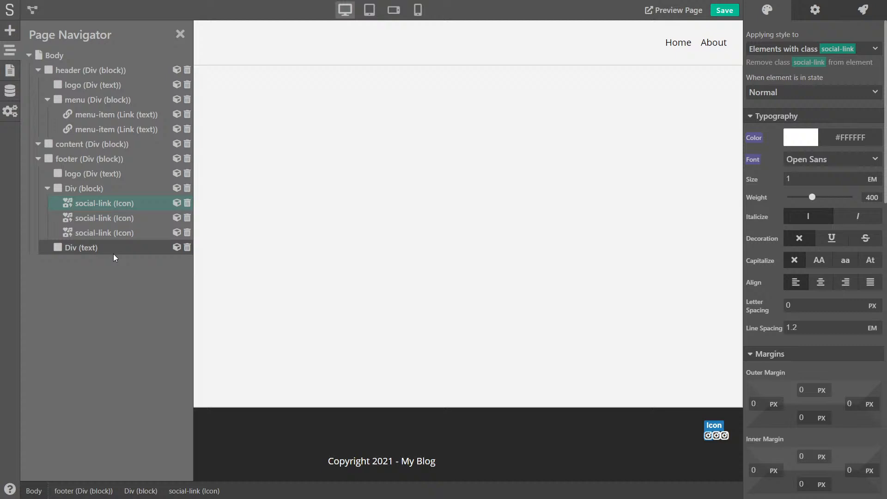
Change the second social-link icon to a Facebook icon
{"action": "left_click", "coordinate": [77, 217]}
{"action": "left_click", "coordinate": [808, 12]}
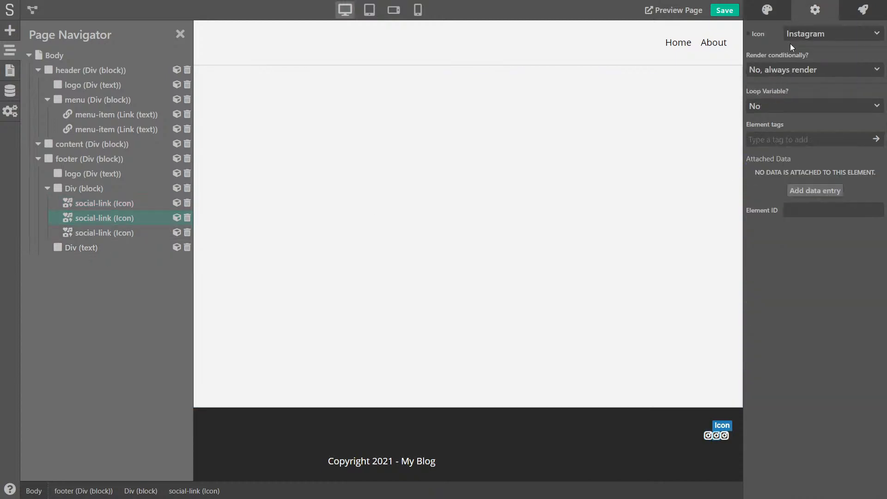
{"action": "left_click", "coordinate": [799, 34]}
{"action": "scroll", "coordinate": [814, 143], "scroll_direction": "down", "scroll_amount": 15}
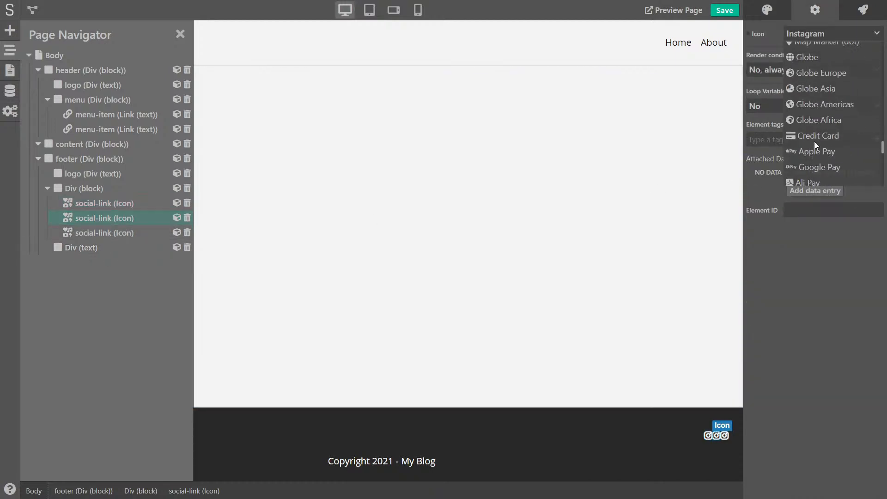
{"action": "scroll", "coordinate": [822, 151], "scroll_direction": "down", "scroll_amount": 3}
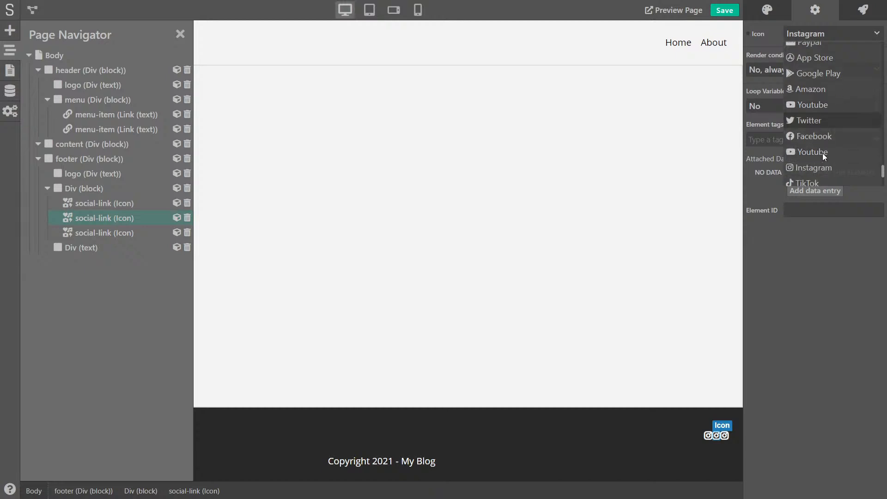
{"action": "left_click", "coordinate": [816, 132]}
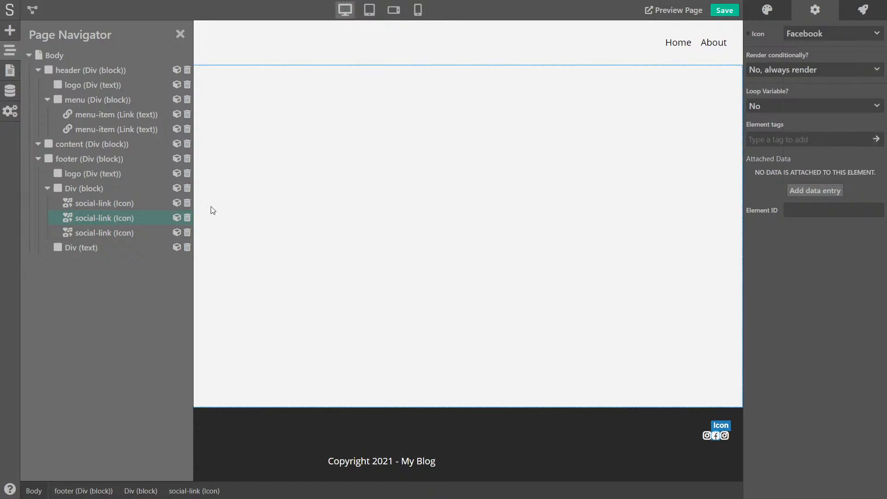
Change the first social-link icon to a Twitter icon
{"action": "left_click", "coordinate": [93, 205]}
{"action": "left_click", "coordinate": [855, 39]}
{"action": "scroll", "coordinate": [811, 154], "scroll_direction": "down", "scroll_amount": 10}
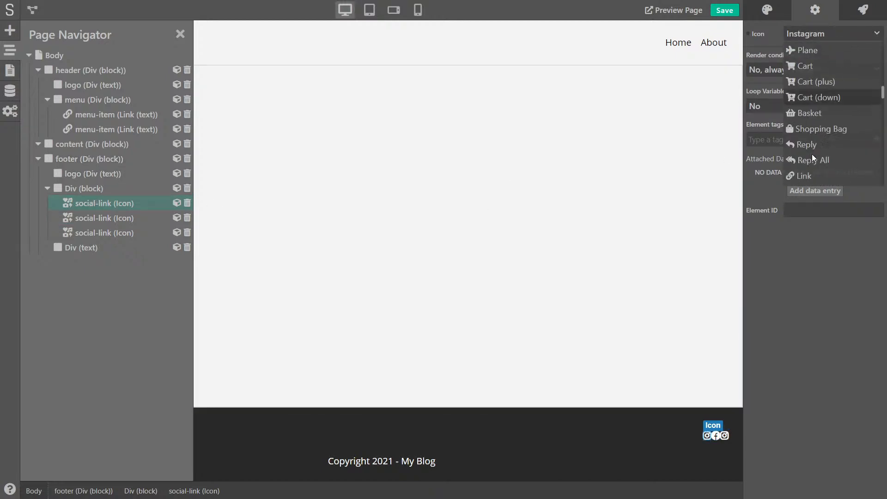
{"action": "scroll", "coordinate": [816, 159], "scroll_direction": "down", "scroll_amount": 5}
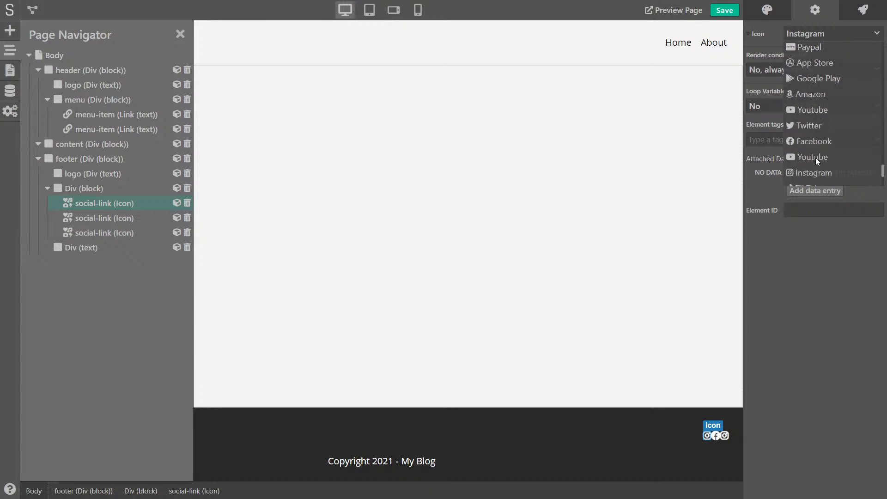
{"action": "left_click", "coordinate": [816, 129]}
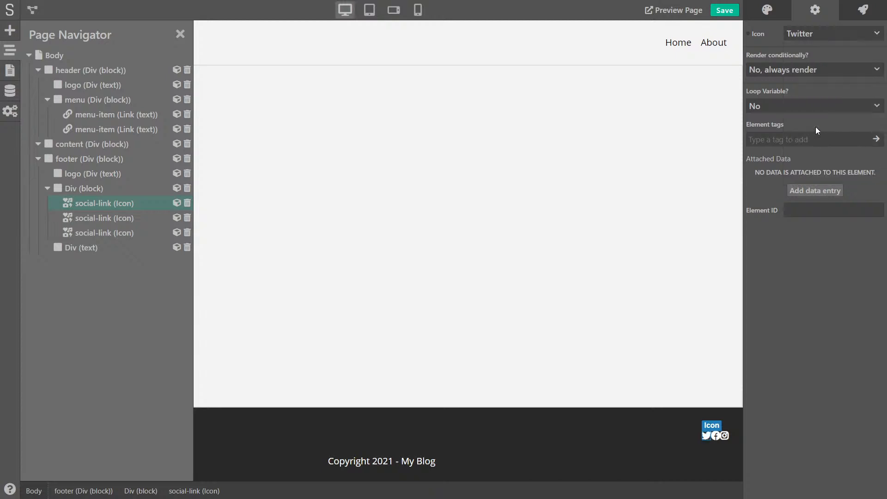
{"action": "left_click", "coordinate": [707, 437]}
{"action": "left_click", "coordinate": [769, 11]}
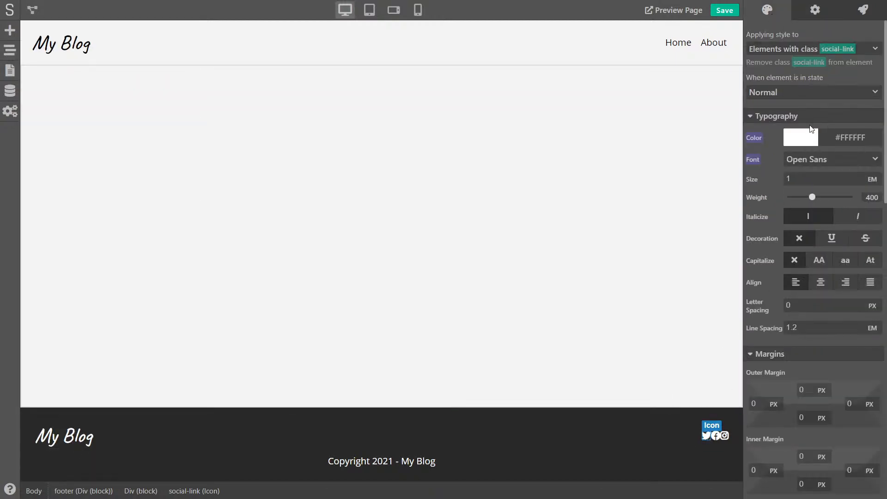
Give the social-link icon 3 px inner margin on all four sides
{"action": "scroll", "coordinate": [779, 259], "scroll_direction": "down", "scroll_amount": 4}
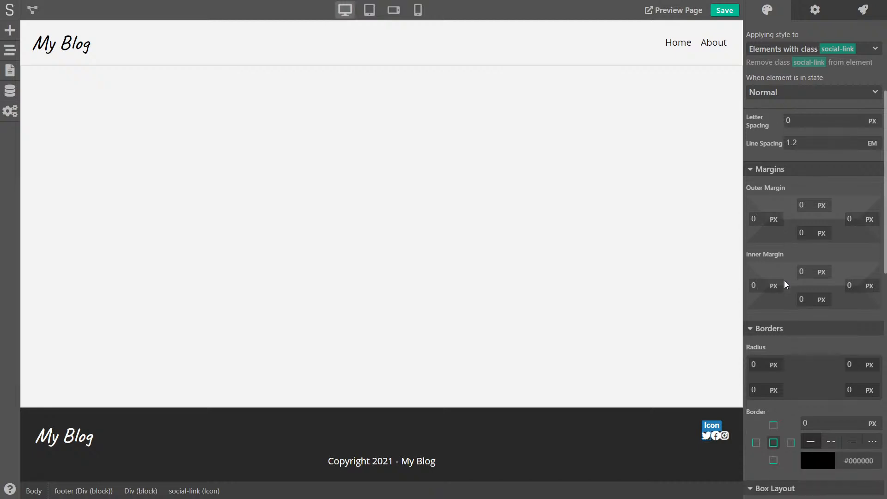
{"action": "scroll", "coordinate": [784, 284], "scroll_direction": "down", "scroll_amount": 1}
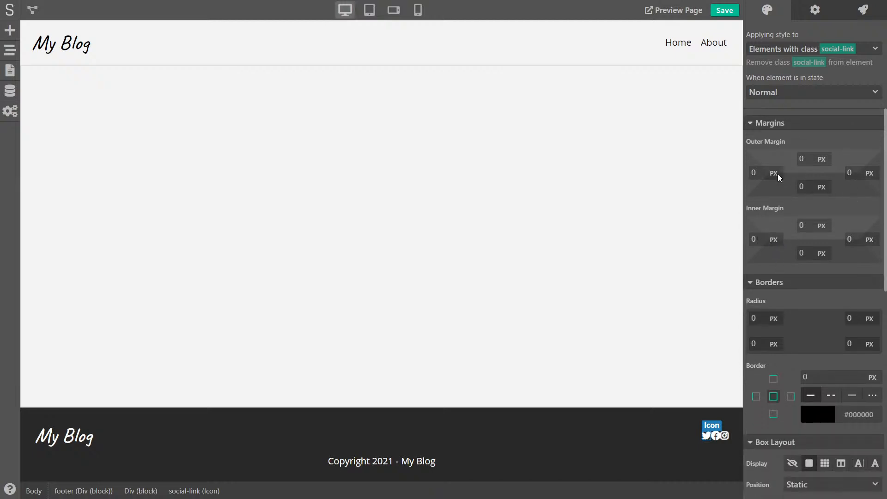
{"action": "left_click", "coordinate": [756, 240]}
{"action": "type", "text": "3"}
{"action": "key", "text": "Tab"}
{"action": "type", "text": "3"}
{"action": "key", "text": "Tab"}
{"action": "type", "text": "3"}
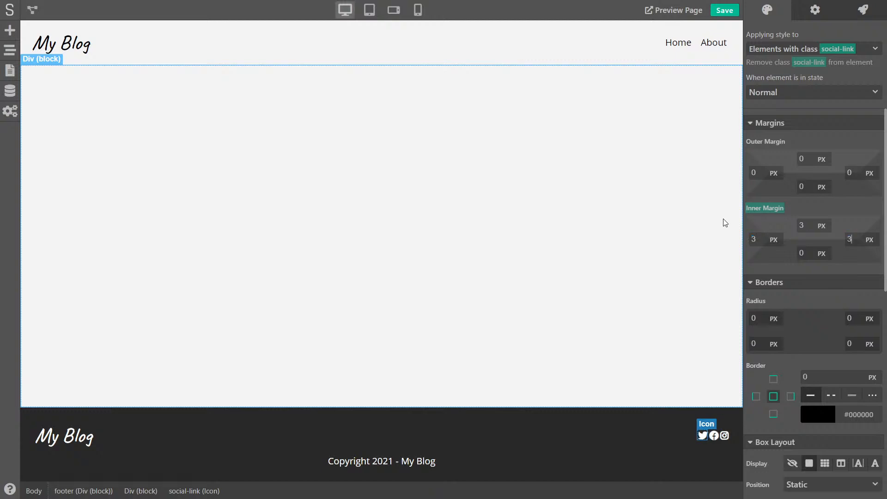
{"action": "key", "text": "Tab"}
{"action": "type", "text": "3"}
{"action": "left_click", "coordinate": [846, 208]}
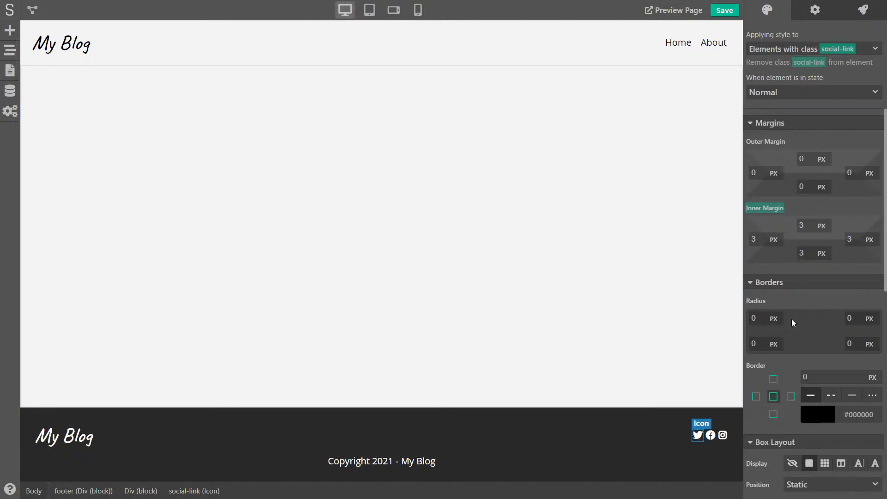
Set the social-link icon's left and right outer margins to 5 px
{"action": "left_click", "coordinate": [762, 174]}
{"action": "type", "text": "5"}
{"action": "key", "text": "Tab"}
{"action": "key", "text": "Tab"}
{"action": "type", "text": "5"}
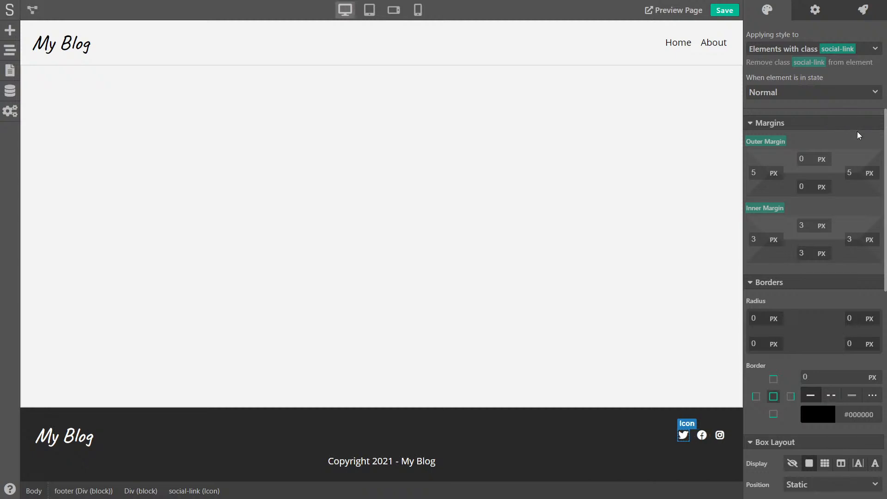
{"action": "left_click", "coordinate": [631, 419]}
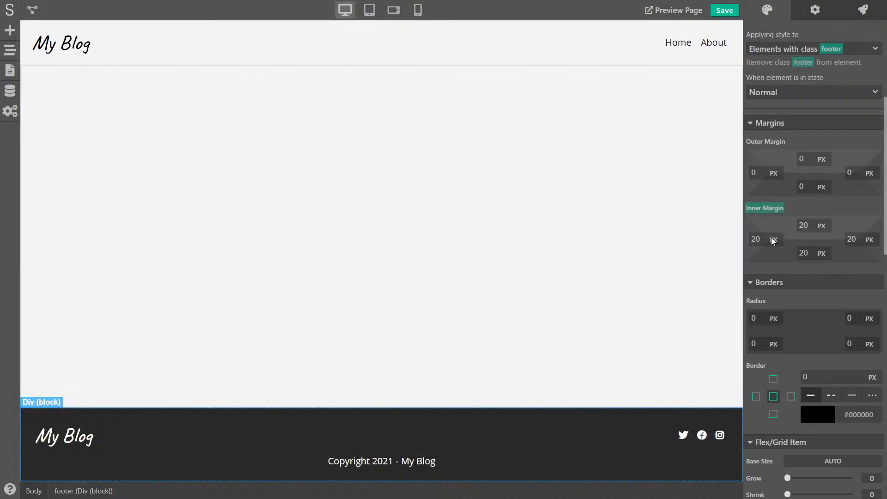
Set the footer text colour to light gray #DFDFDF
{"action": "scroll", "coordinate": [784, 220], "scroll_direction": "up", "scroll_amount": 5}
{"action": "left_click", "coordinate": [800, 140]}
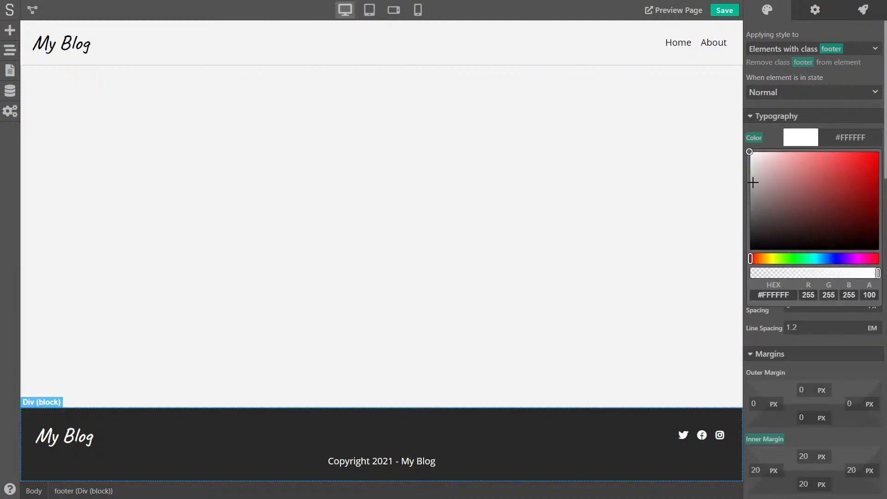
{"action": "left_click_drag", "start_coordinate": [752, 182], "coordinate": [748, 164]}
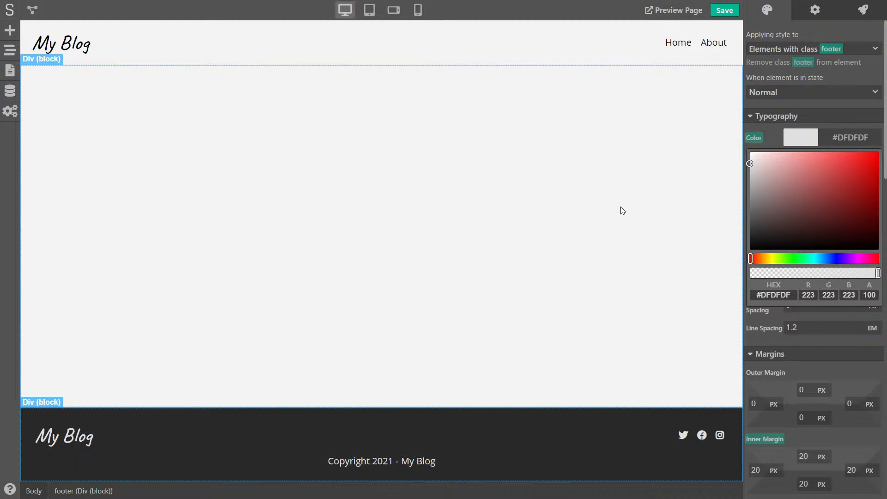
{"action": "left_click", "coordinate": [576, 237]}
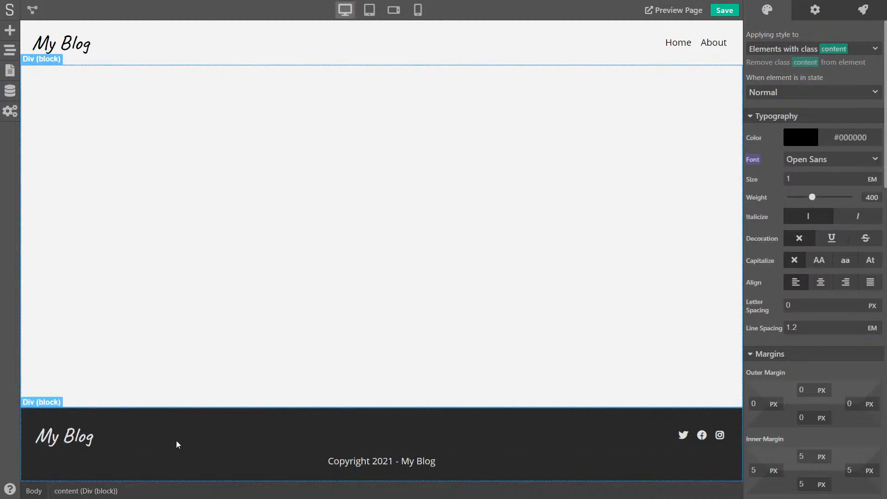
Change the footer's Justify setting from Space Between to Space Around
{"action": "left_click", "coordinate": [146, 425]}
{"action": "scroll", "coordinate": [800, 271], "scroll_direction": "down", "scroll_amount": 8}
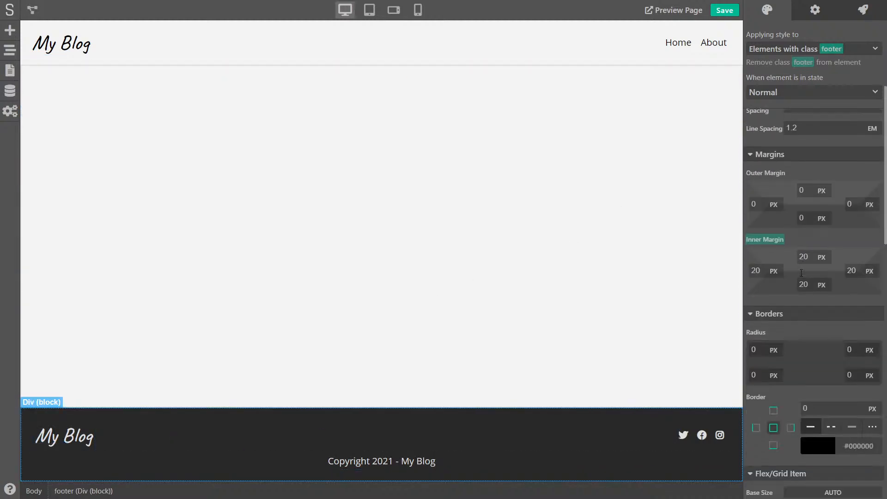
{"action": "scroll", "coordinate": [801, 273], "scroll_direction": "down", "scroll_amount": 5}
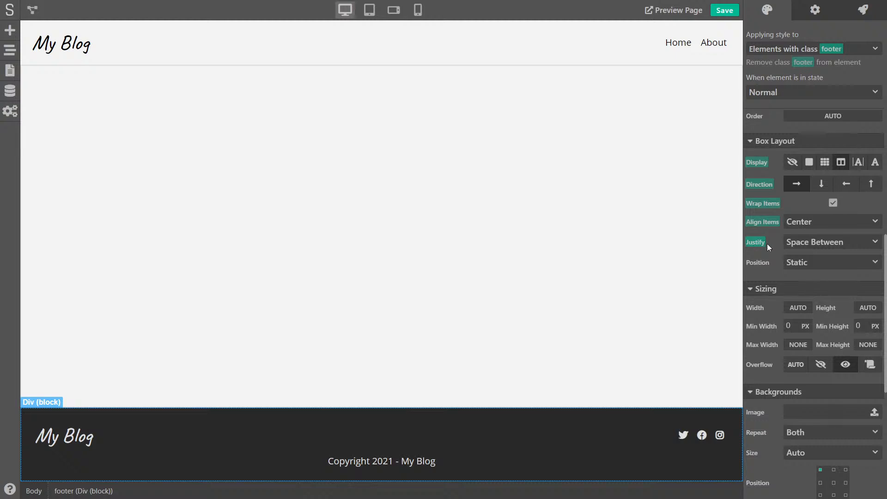
{"action": "left_click", "coordinate": [821, 243]}
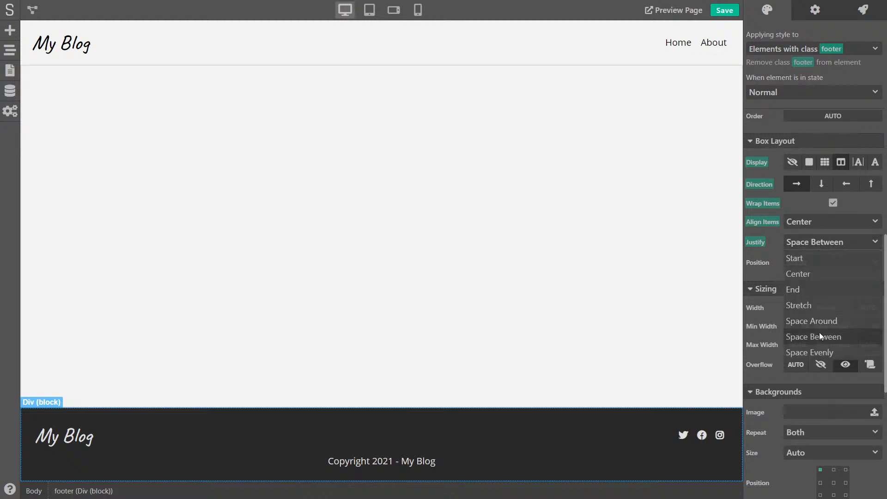
{"action": "left_click", "coordinate": [820, 321]}
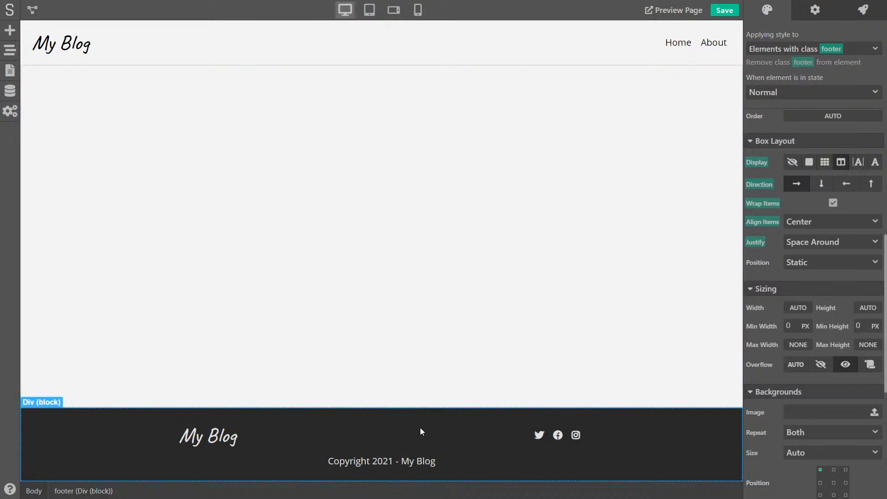
Drop a text block into the footer's middle reading 'We like writing about marketing and stuff.'
{"action": "left_click", "coordinate": [16, 30]}
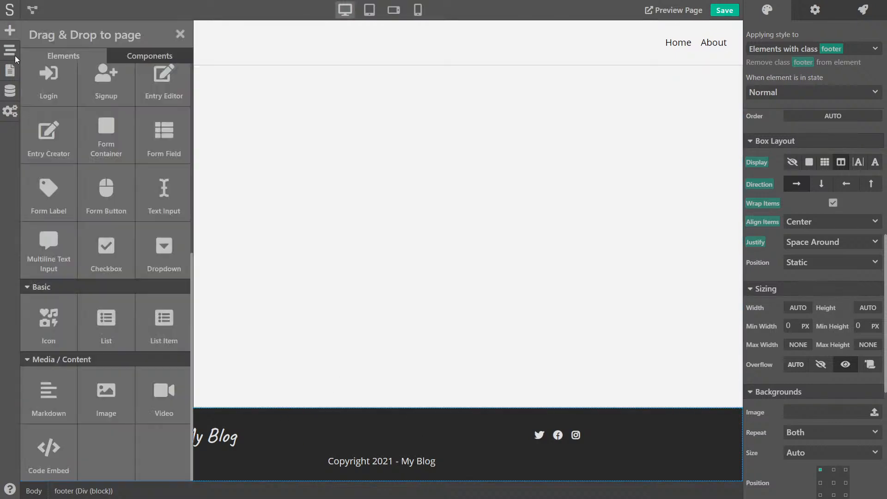
{"action": "scroll", "coordinate": [119, 366], "scroll_direction": "up", "scroll_amount": 8}
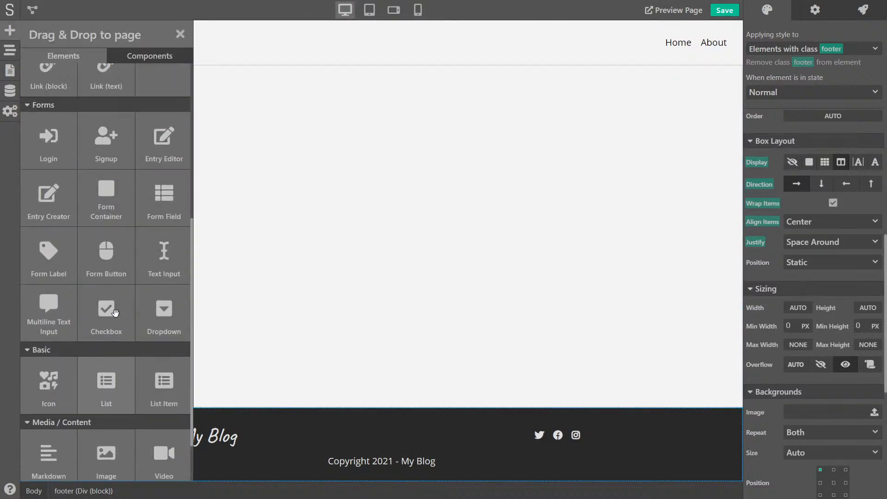
{"action": "left_click_drag", "start_coordinate": [106, 107], "coordinate": [238, 438]}
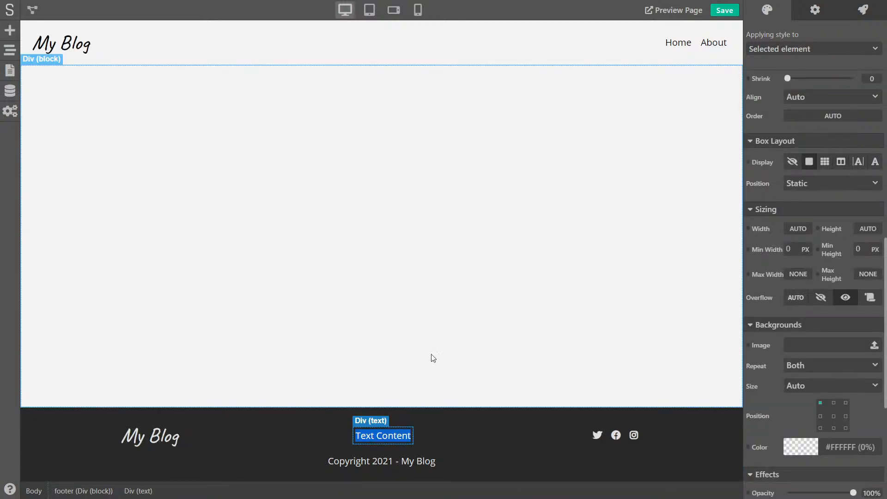
{"action": "key", "text": "BackSpace"}
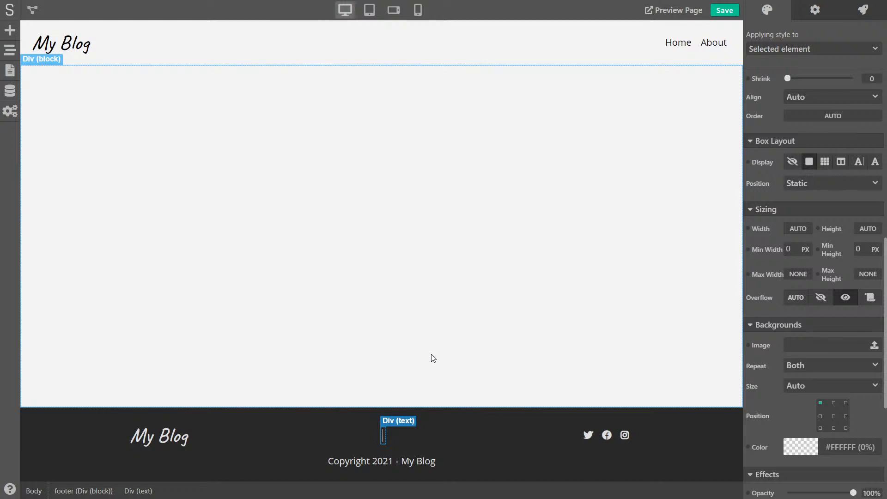
{"action": "type", "text": "We like wri"}
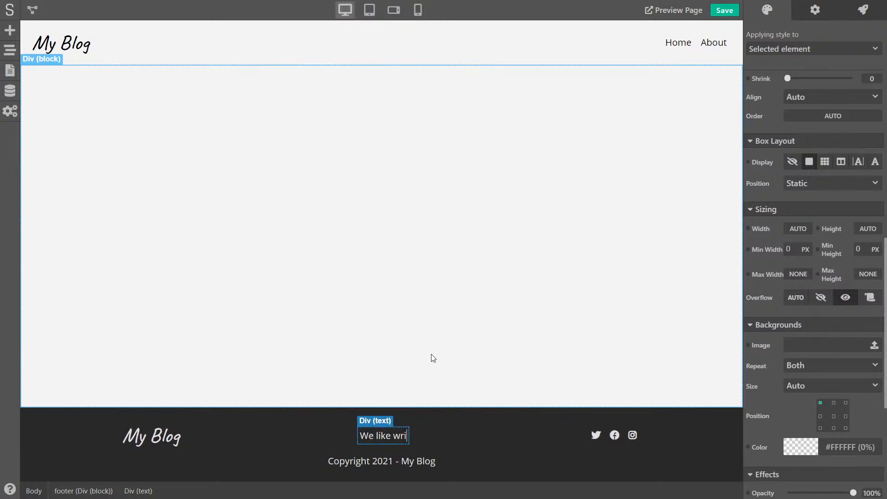
{"action": "type", "text": "ting about m"}
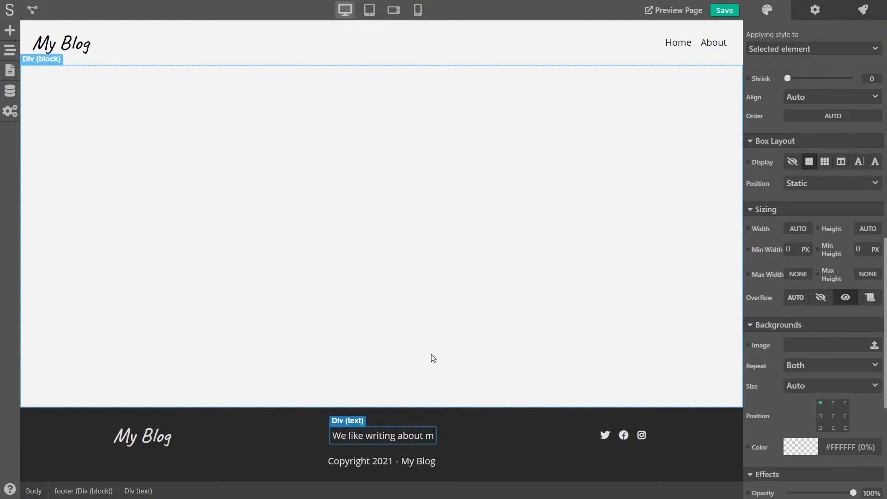
{"action": "type", "text": "arketing and stuf"}
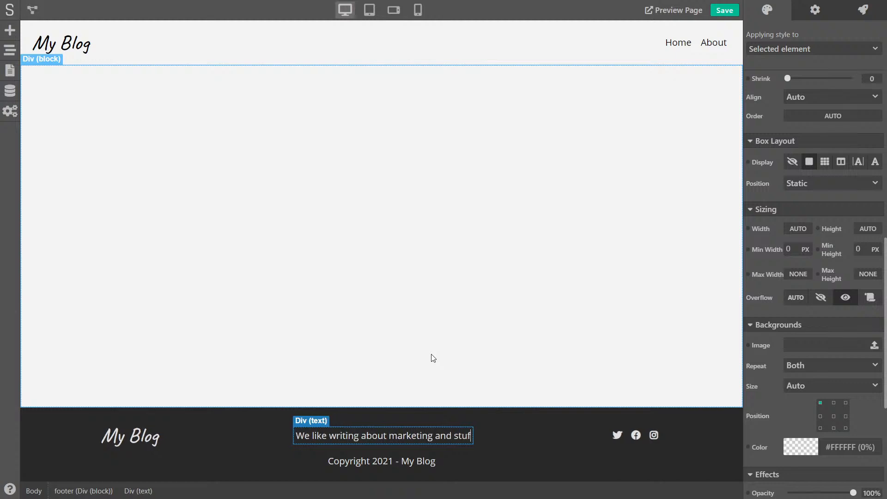
{"action": "type", "text": "f."}
{"action": "left_click", "coordinate": [433, 357]}
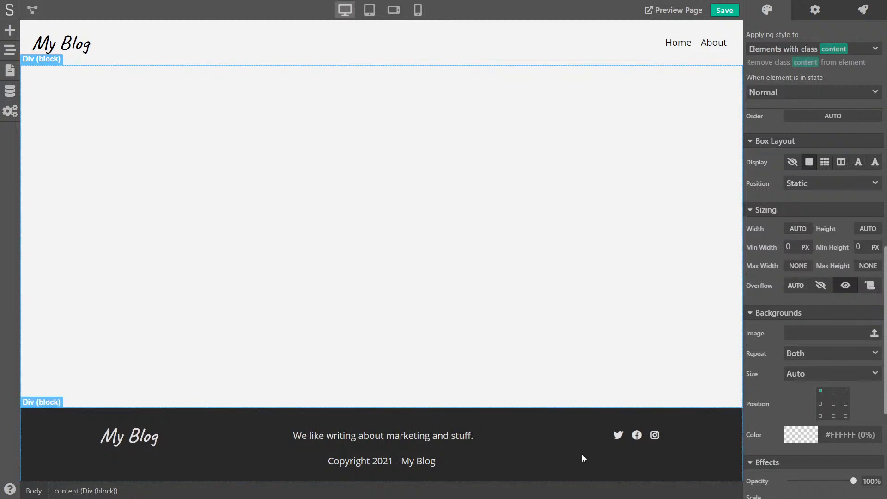
Set the footer's 'Copyright 2021 - My Blog' line to 0.8 em text size
{"action": "left_click", "coordinate": [422, 462]}
{"action": "scroll", "coordinate": [808, 179], "scroll_direction": "up", "scroll_amount": 10}
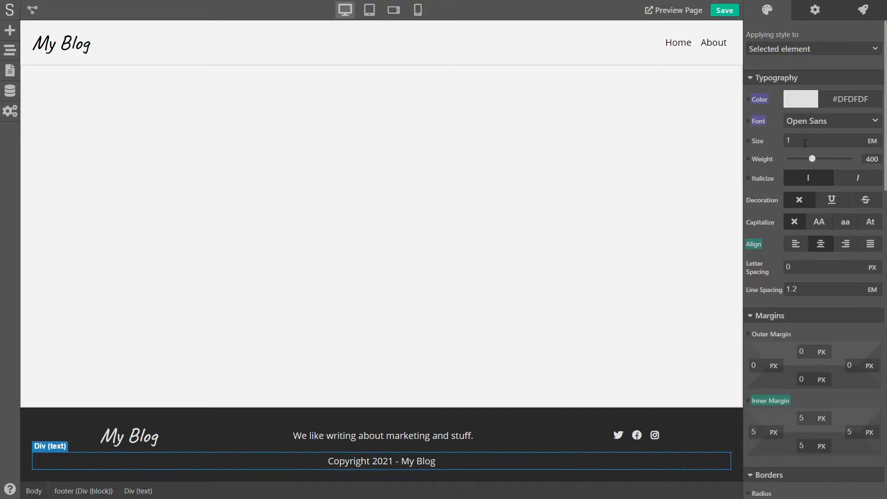
{"action": "left_click_drag", "start_coordinate": [801, 141], "coordinate": [761, 140]}
{"action": "type", "text": "0.8"}
{"action": "left_click", "coordinate": [445, 363]}
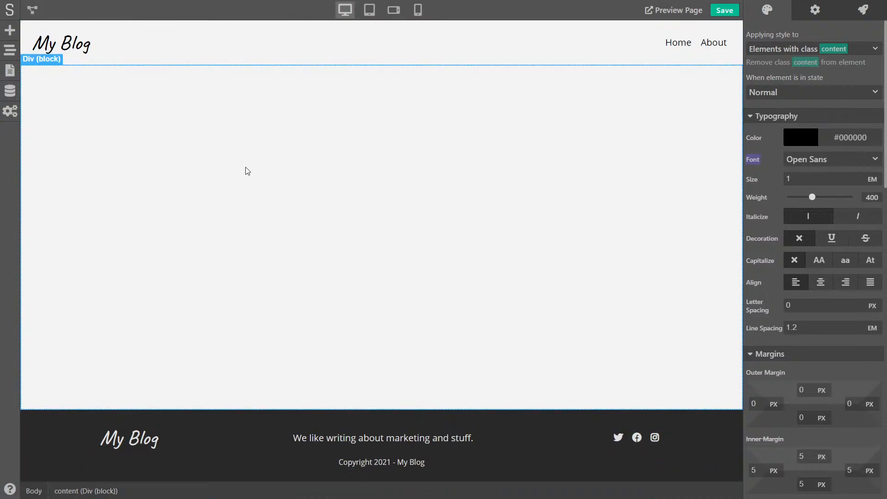
Give the header a 1 px light-gray (#D8D8D8) bottom border
{"action": "left_click", "coordinate": [241, 50]}
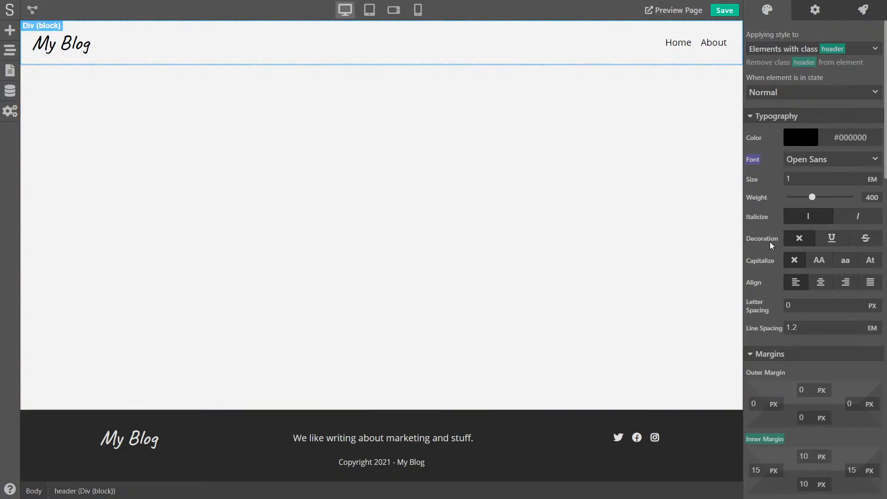
{"action": "scroll", "coordinate": [770, 242], "scroll_direction": "down", "scroll_amount": 6}
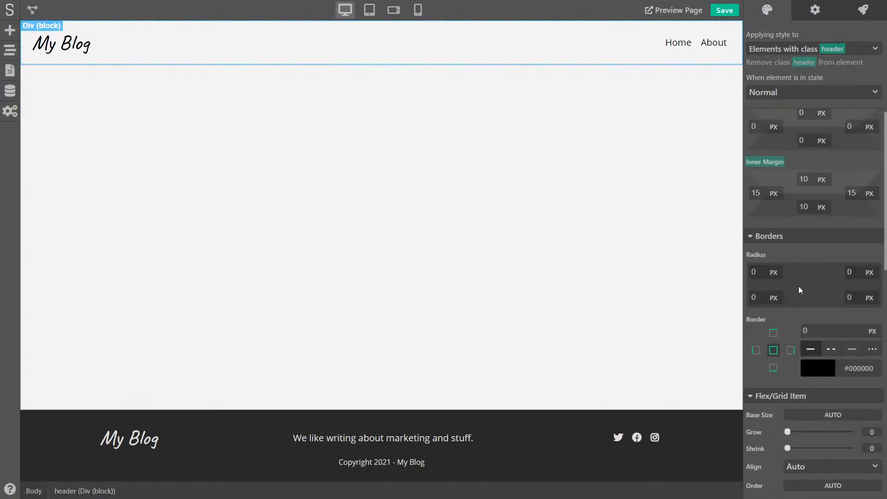
{"action": "scroll", "coordinate": [800, 290], "scroll_direction": "down", "scroll_amount": 2}
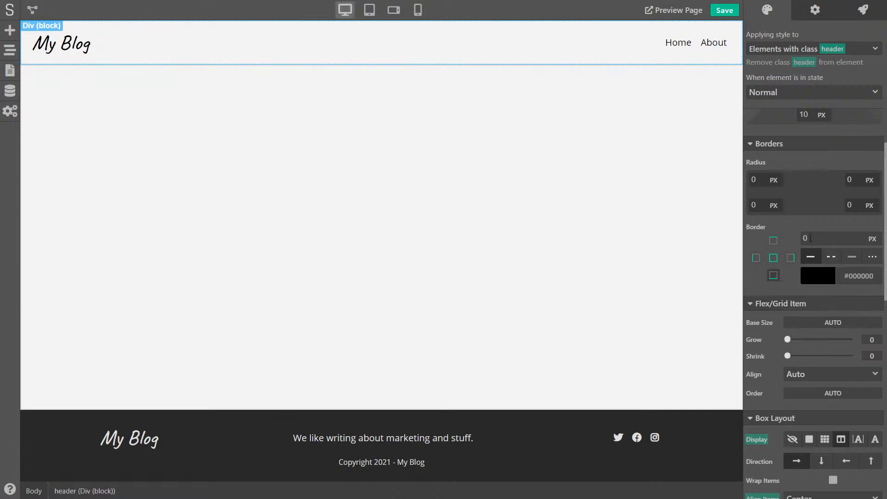
{"action": "left_click_drag", "start_coordinate": [812, 240], "coordinate": [751, 239]}
{"action": "type", "text": "1"}
{"action": "left_click", "coordinate": [840, 225]}
{"action": "left_click", "coordinate": [817, 275]}
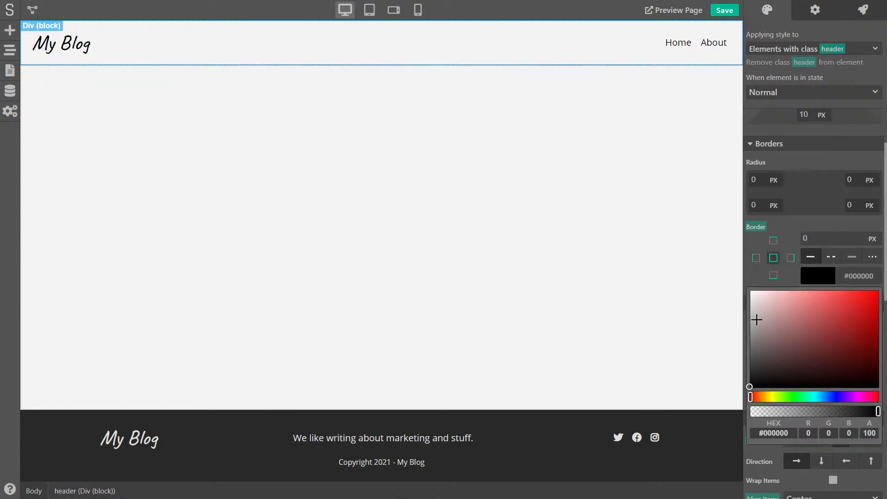
{"action": "mouse_move", "coordinate": [755, 317]}
{"action": "left_mouse_down"}
{"action": "mouse_move", "coordinate": [744, 305]}
{"action": "mouse_move", "coordinate": [746, 323]}
{"action": "left_mouse_up"}
{"action": "left_click", "coordinate": [801, 216]}
Save the project and preview the full page before returning to the editor
{"action": "left_click", "coordinate": [573, 172]}
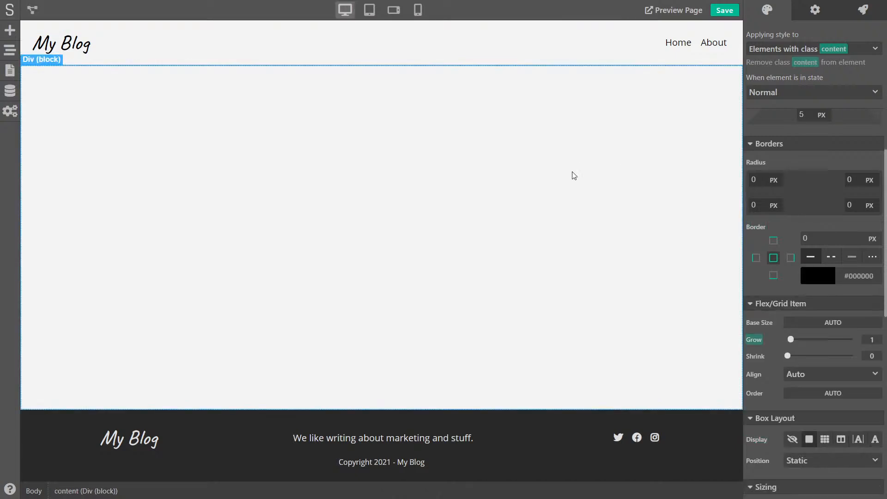
{"action": "left_click", "coordinate": [563, 414]}
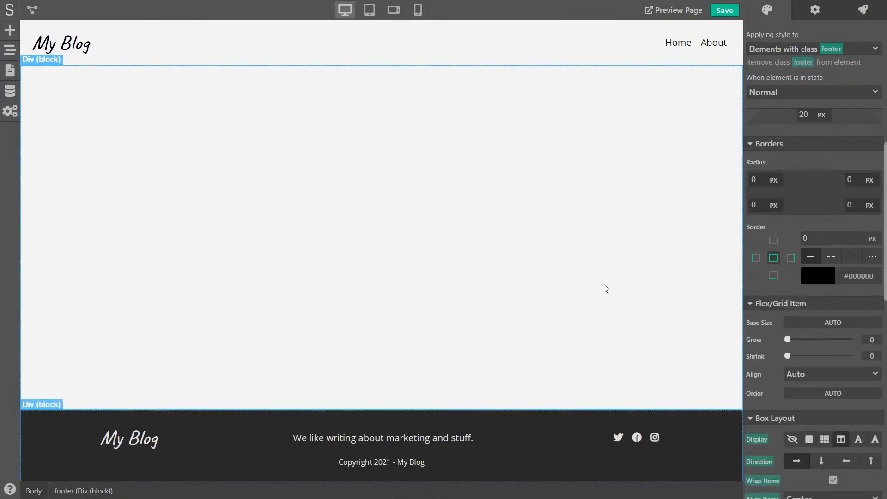
{"action": "left_click", "coordinate": [724, 10]}
{"action": "left_click", "coordinate": [377, 189]}
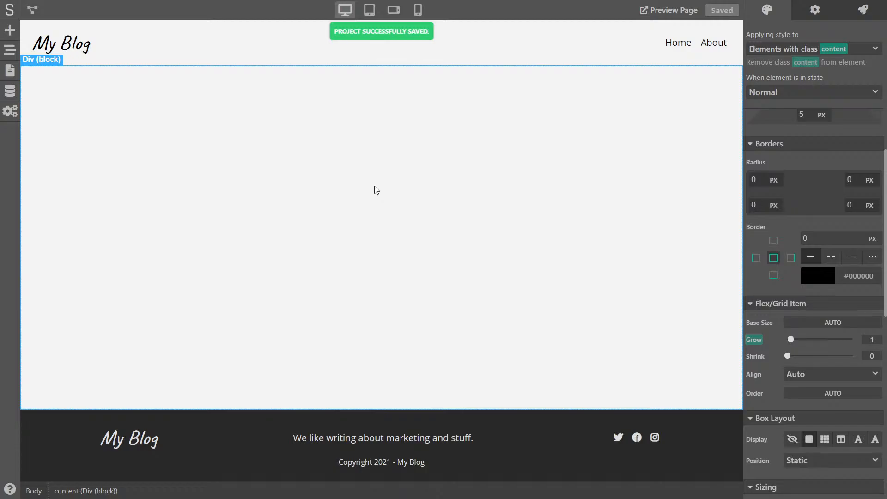
{"action": "key", "text": "F5"}
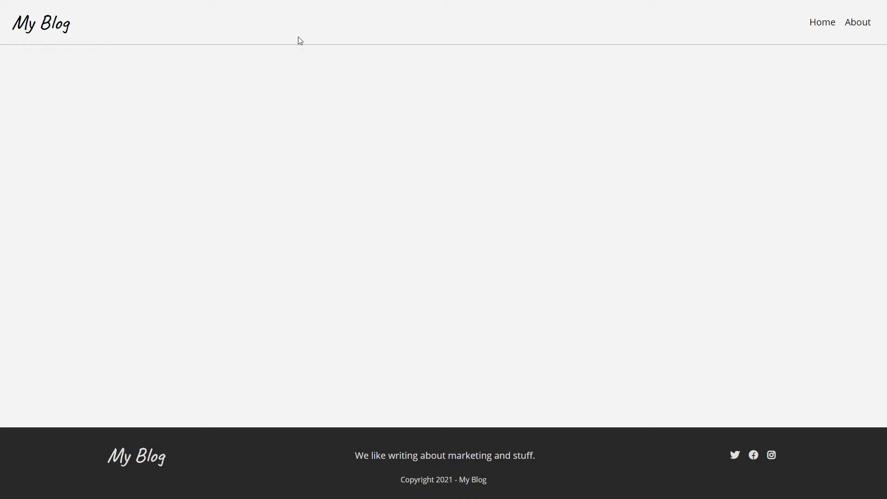
{"action": "key", "text": "Escape"}
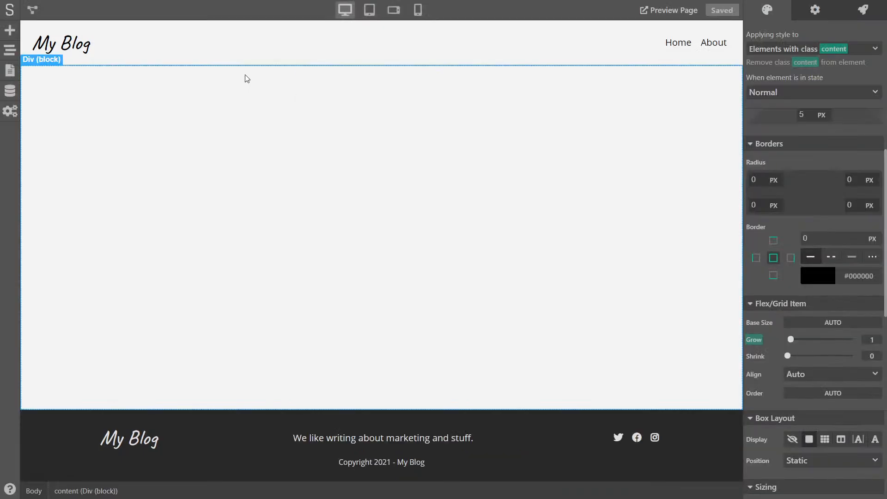
Remove the header's border and set its background colour to white #FFFFFF
{"action": "left_click", "coordinate": [271, 50]}
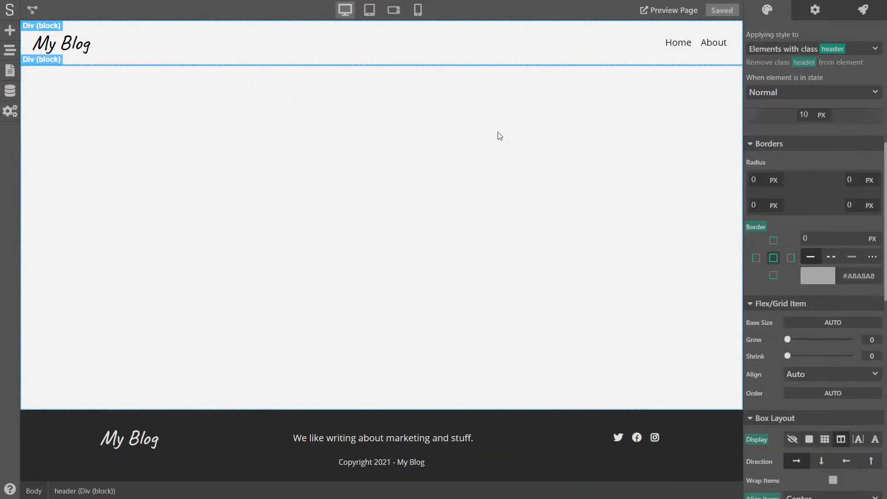
{"action": "left_click", "coordinate": [764, 230]}
{"action": "left_click", "coordinate": [775, 244]}
{"action": "scroll", "coordinate": [787, 320], "scroll_direction": "down", "scroll_amount": 5}
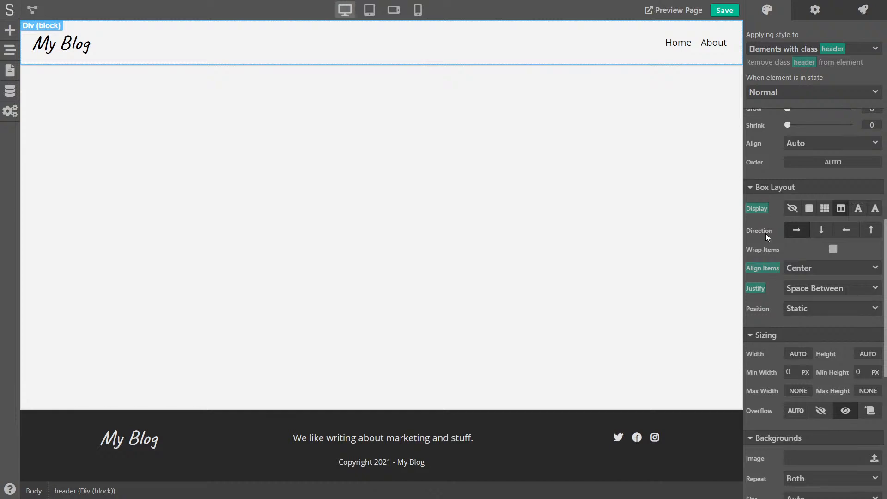
{"action": "scroll", "coordinate": [767, 238], "scroll_direction": "down", "scroll_amount": 4}
{"action": "left_click", "coordinate": [791, 373]}
{"action": "left_click_drag", "start_coordinate": [765, 409], "coordinate": [742, 373]}
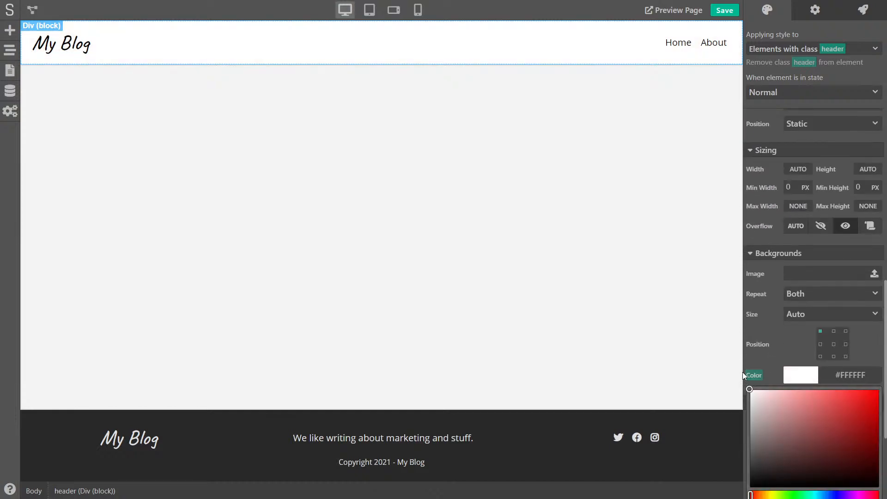
{"action": "left_click", "coordinate": [786, 333]}
Save with Ctrl+S and reload the live preview to check the white header
{"action": "key", "text": "ctrl+s"}
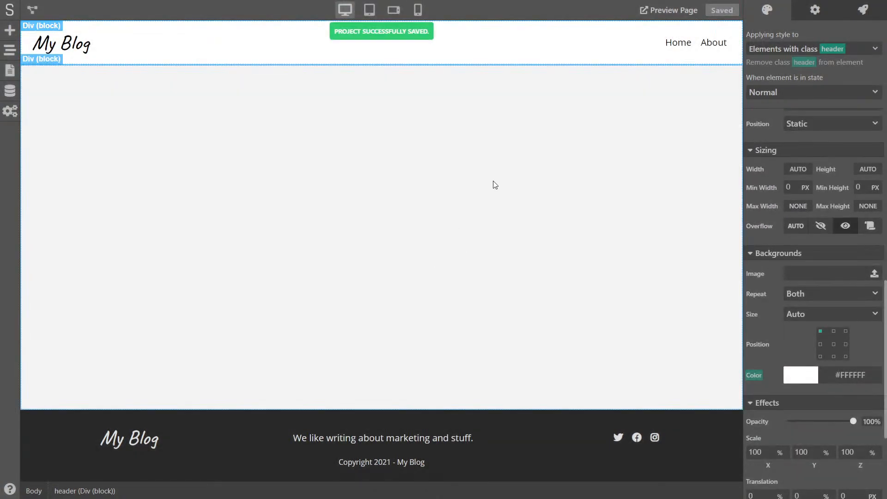
{"action": "key", "text": "ctrl+Tab"}
{"action": "key", "text": "F5"}
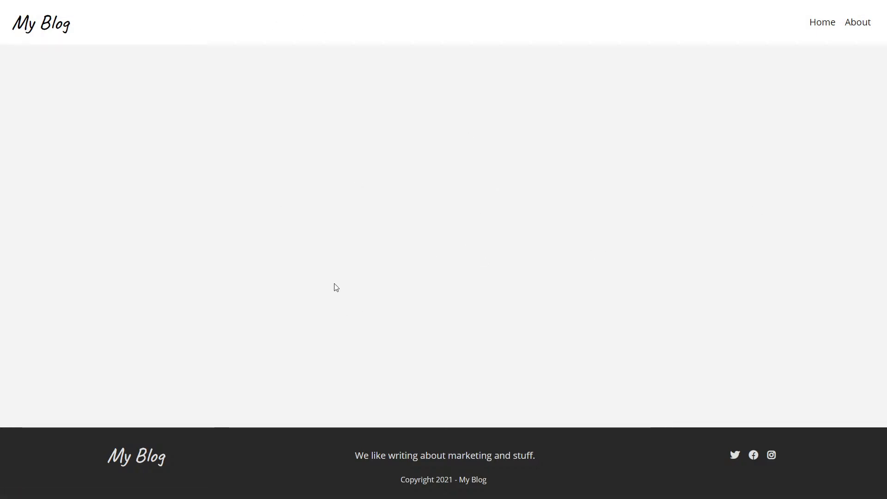
{"action": "key", "text": "ctrl+Tab"}
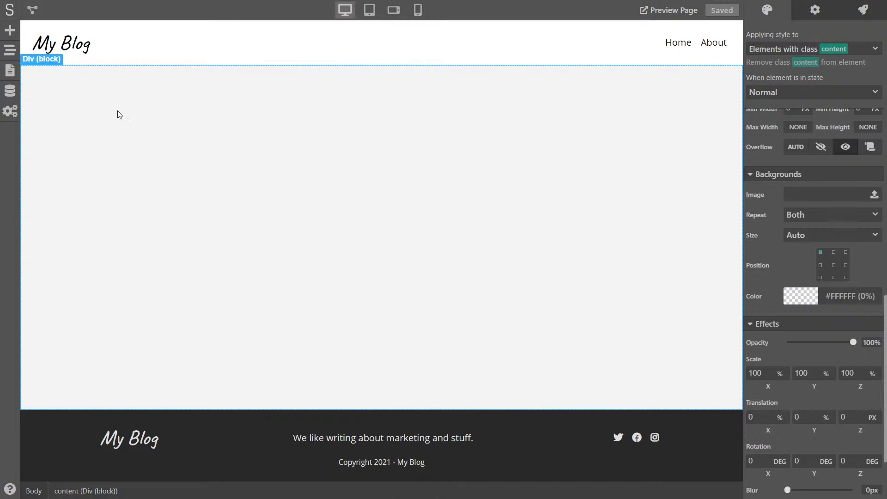
Add a Heading 1 reading 'Latest Articles' at the top of the content area
{"action": "left_click", "coordinate": [13, 32]}
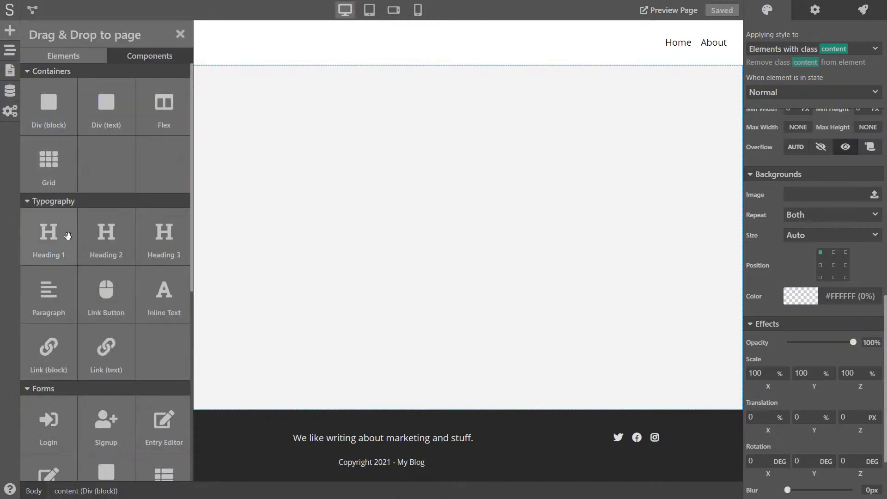
{"action": "left_click_drag", "start_coordinate": [68, 235], "coordinate": [349, 88]}
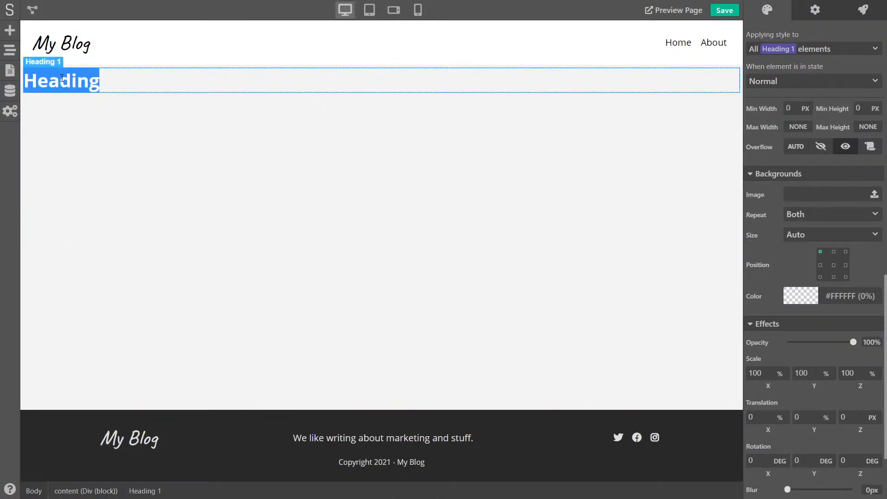
{"action": "type", "text": "Latest"}
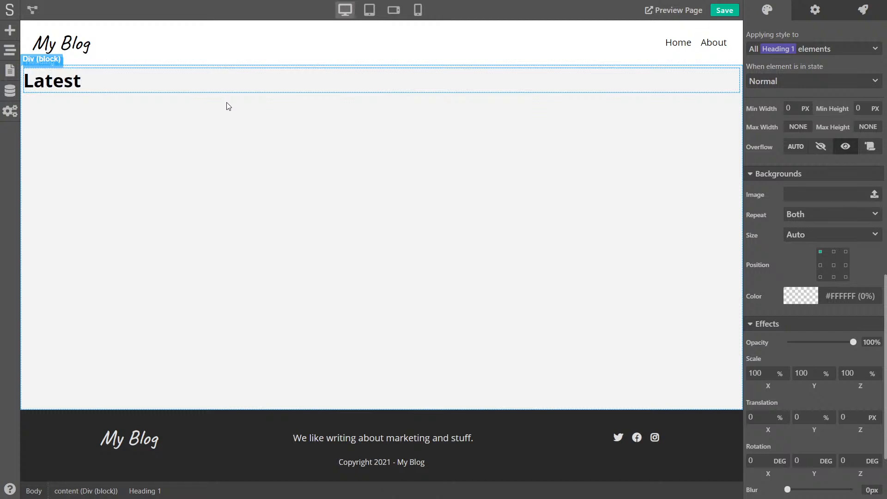
{"action": "type", "text": " B"}
{"action": "key", "text": "BackSpace"}
{"action": "type", "text": "Articles"}
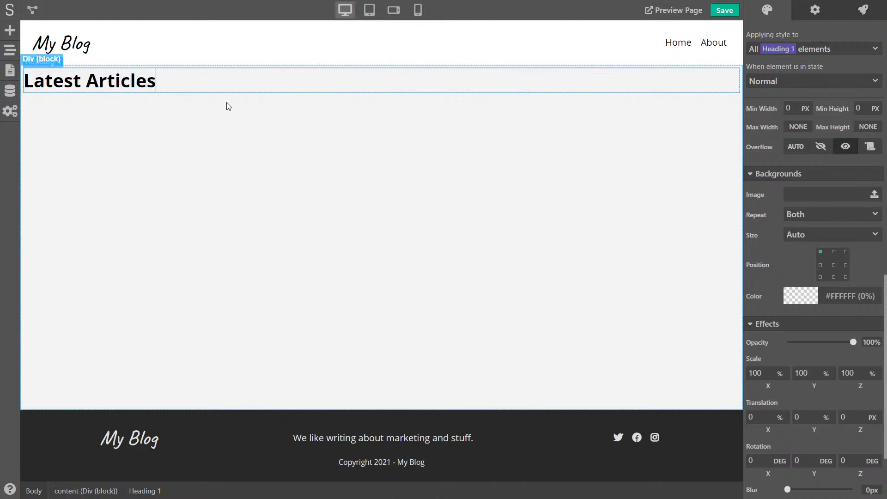
{"action": "left_click", "coordinate": [228, 106]}
Center the heading, set its font weight to 300, and save the project
{"action": "left_click", "coordinate": [228, 86]}
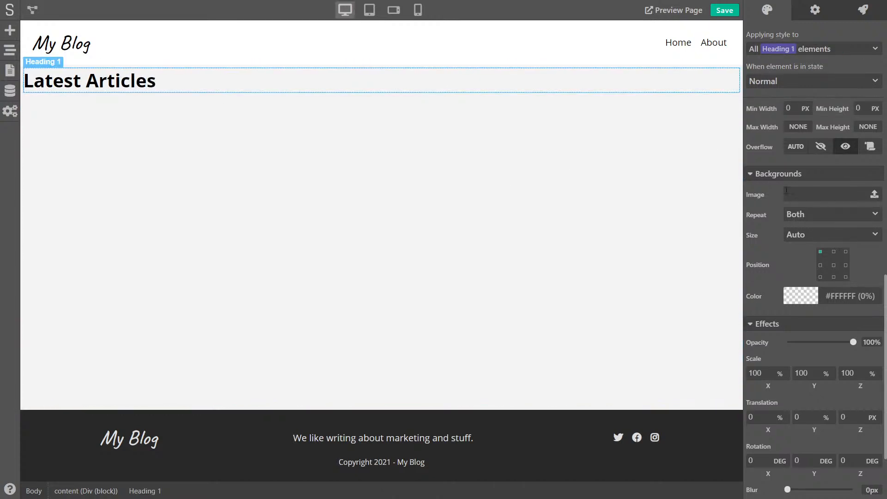
{"action": "scroll", "coordinate": [799, 198], "scroll_direction": "up", "scroll_amount": 8}
{"action": "left_click", "coordinate": [821, 271]}
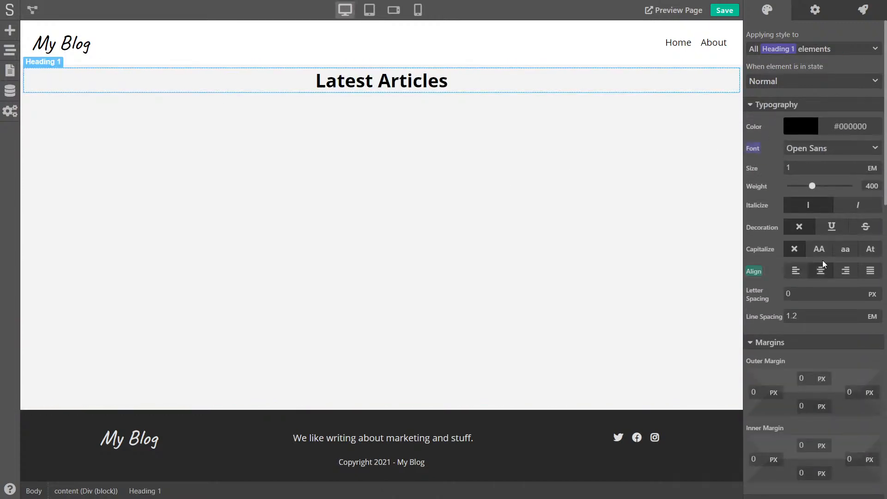
{"action": "left_click", "coordinate": [818, 151]}
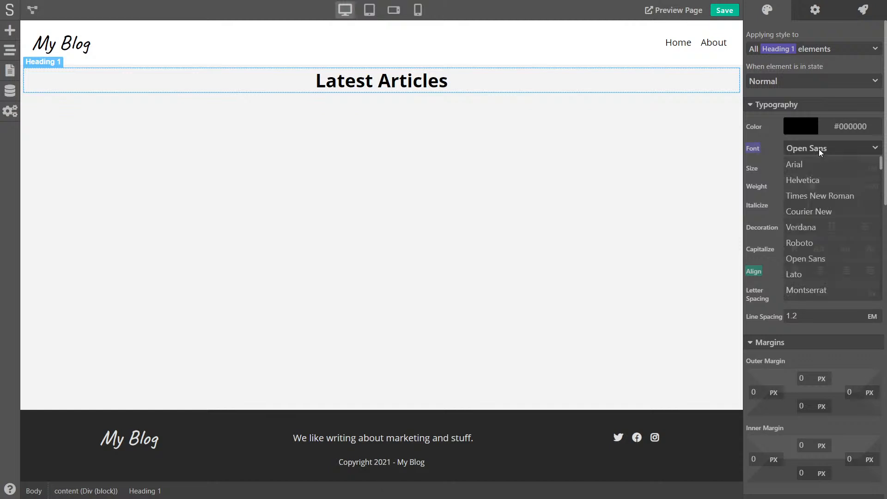
{"action": "left_click", "coordinate": [818, 149]}
{"action": "left_click_drag", "start_coordinate": [812, 186], "coordinate": [804, 186]}
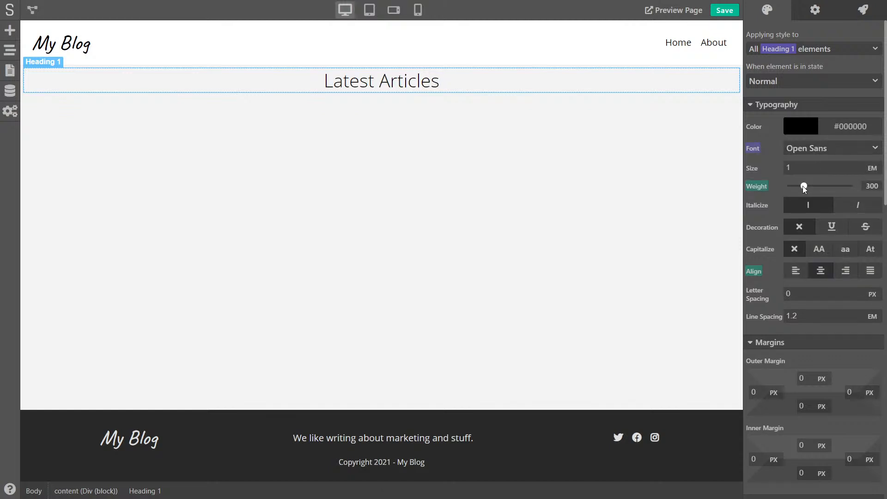
{"action": "left_click", "coordinate": [503, 159]}
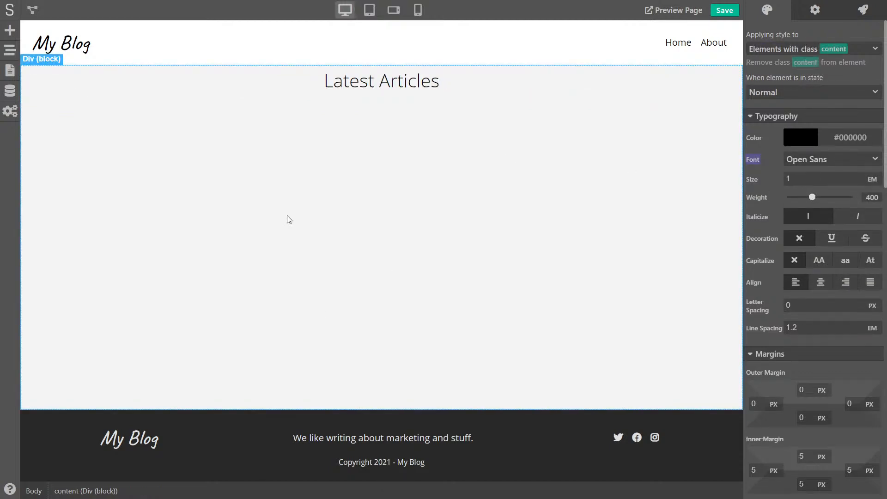
{"action": "left_click", "coordinate": [725, 11]}
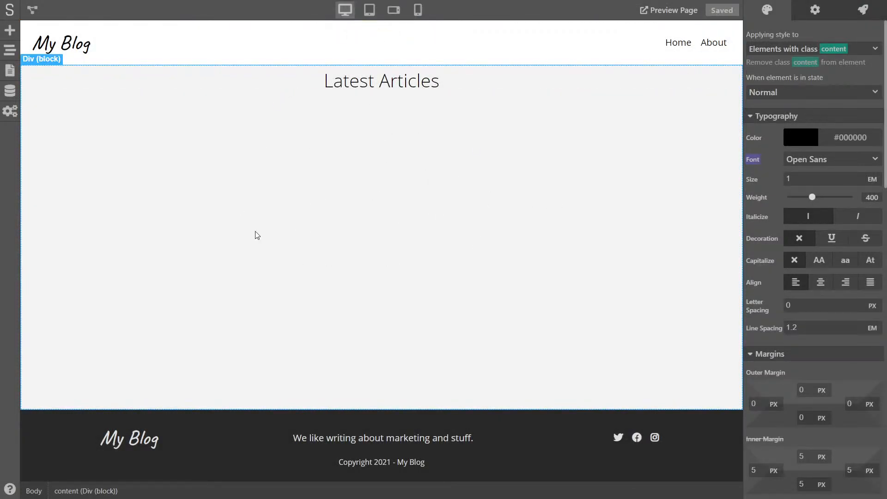
{"action": "left_click", "coordinate": [15, 88]}
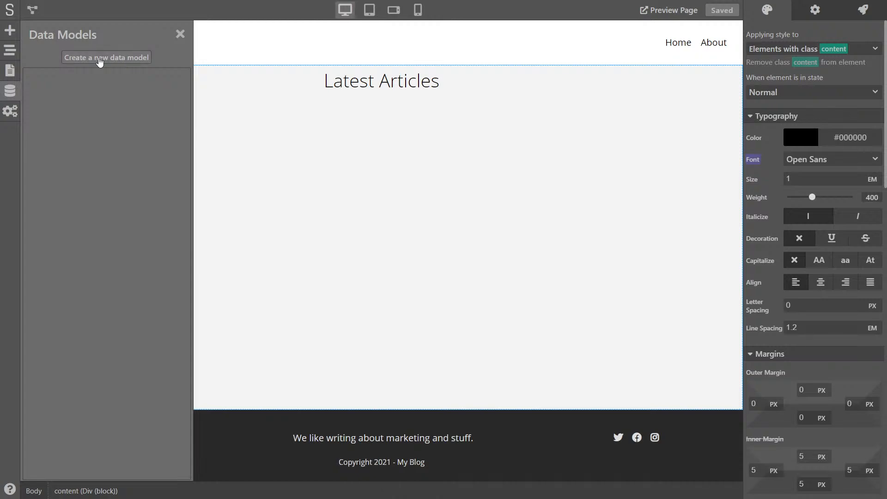
Create a new data model named Posts
{"action": "left_click", "coordinate": [125, 59]}
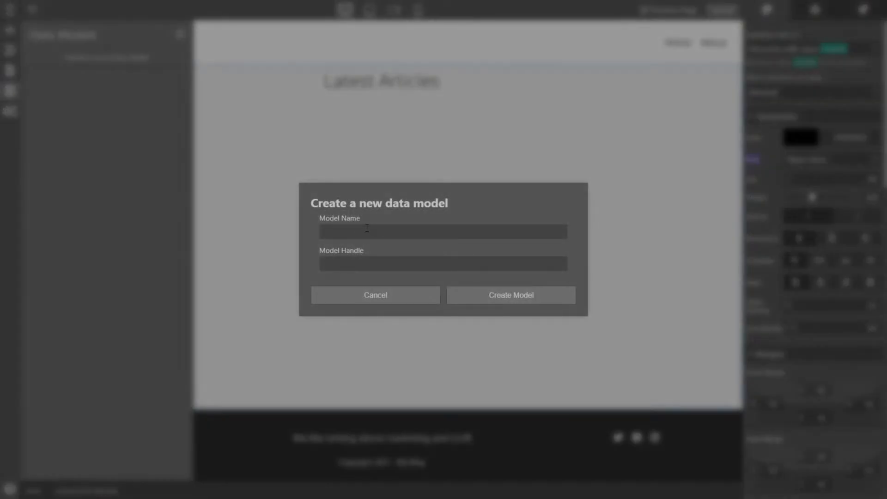
{"action": "type", "text": "Posts"}
{"action": "left_click", "coordinate": [505, 298]}
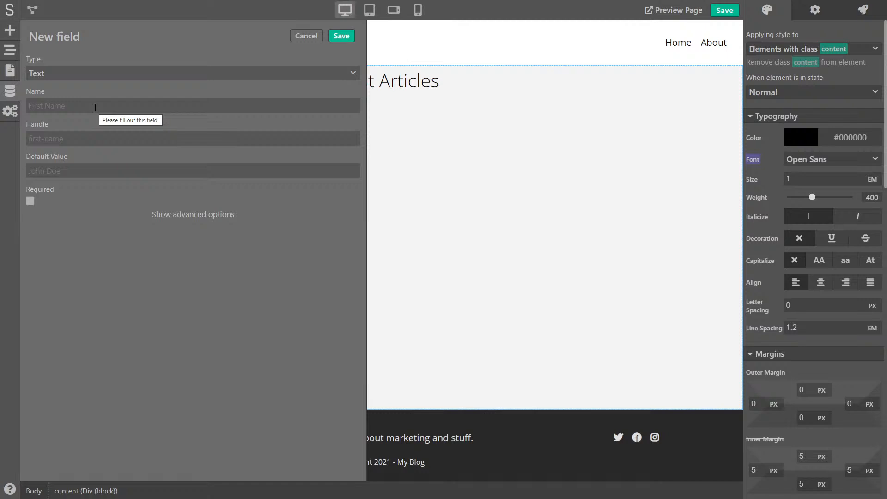
Add a Text field named Title to Posts and save it
{"action": "left_click", "coordinate": [69, 76]}
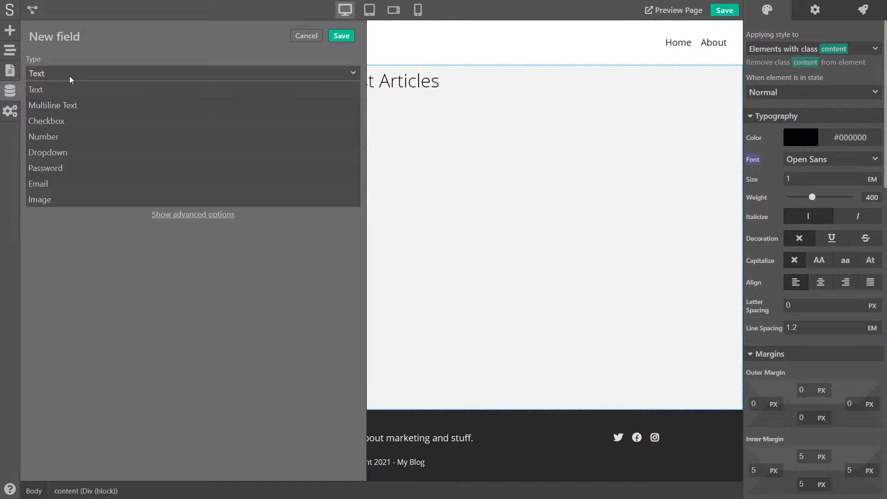
{"action": "left_click", "coordinate": [51, 90]}
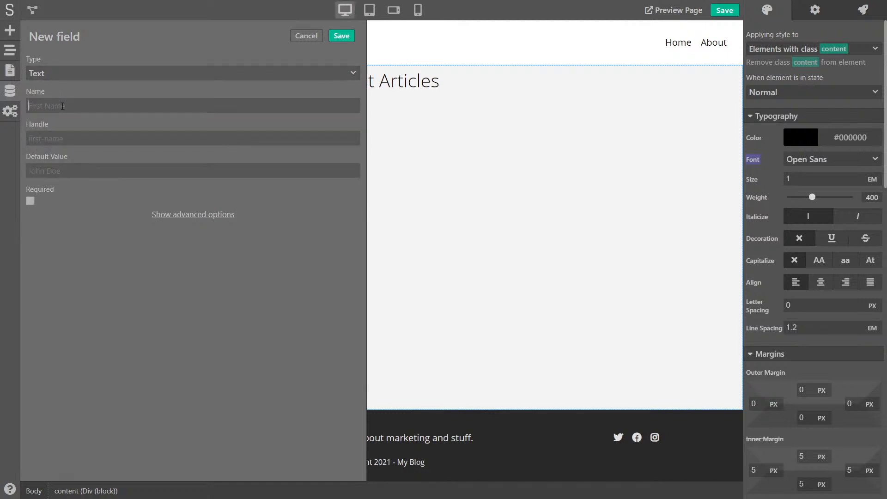
{"action": "left_click", "coordinate": [63, 106]}
{"action": "type", "text": "Title"}
{"action": "left_click", "coordinate": [338, 41]}
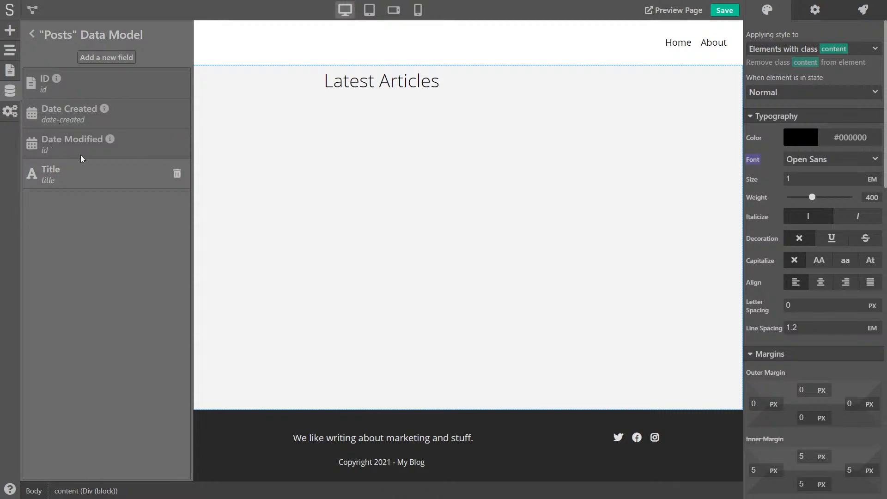
Start a Posts Text field named Handle, keep its auto-filled handle, and reveal its advanced options
{"action": "left_click", "coordinate": [99, 64]}
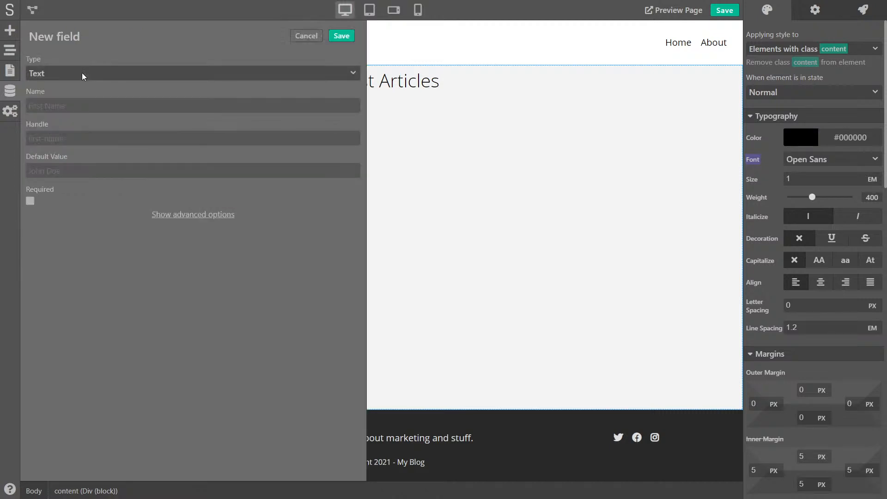
{"action": "left_click", "coordinate": [81, 73]}
{"action": "left_click", "coordinate": [71, 76]}
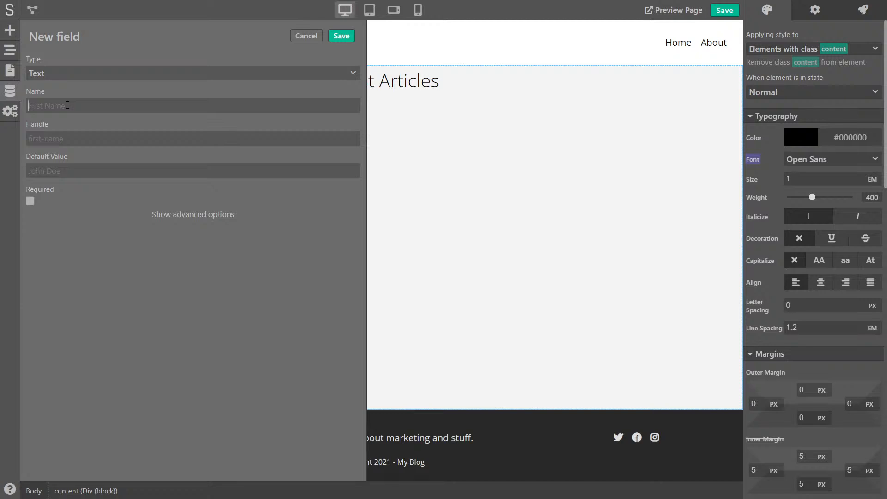
{"action": "type", "text": "Handle"}
{"action": "key", "text": "Tab"}
{"action": "left_click", "coordinate": [85, 154]}
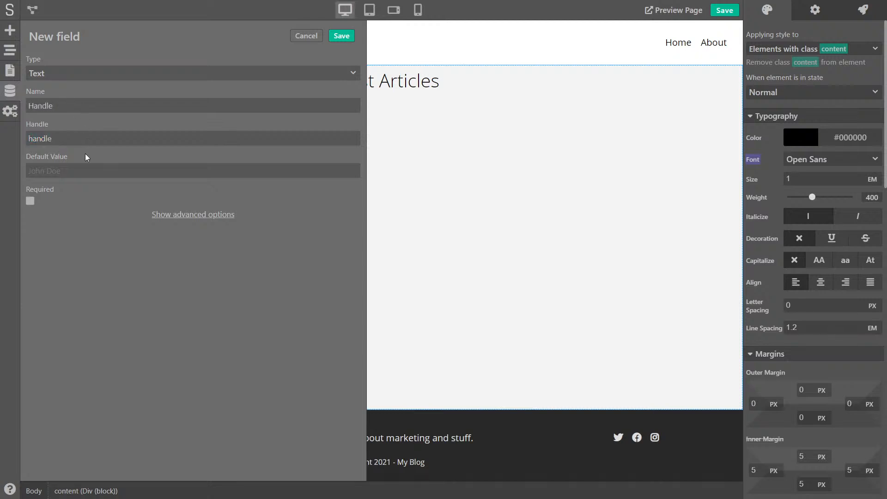
{"action": "left_click", "coordinate": [172, 215]}
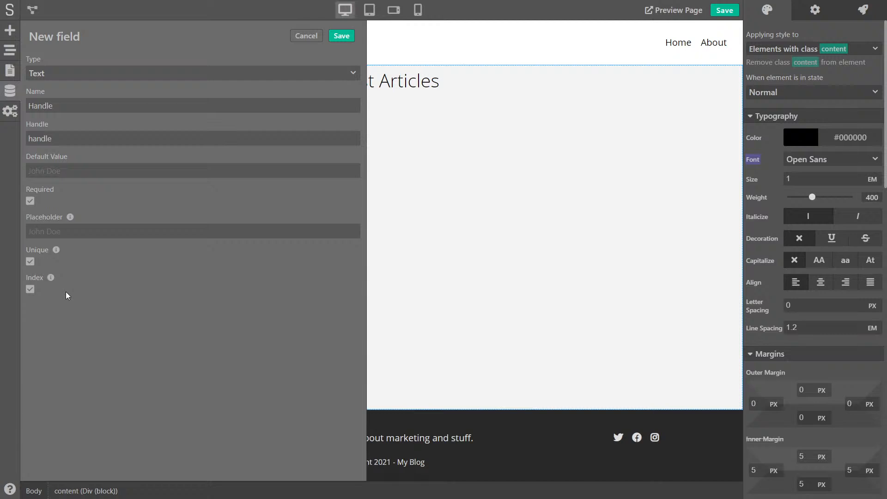
{"action": "mouse_move", "coordinate": [49, 282]}
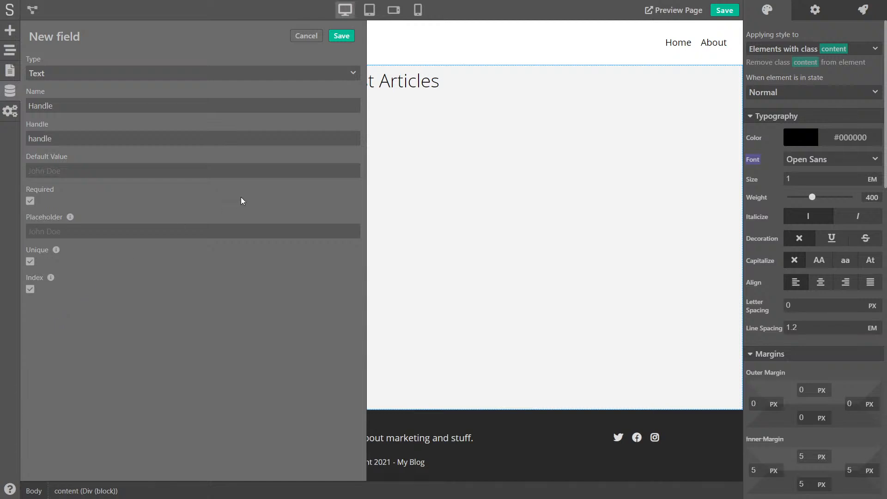
Save the Handle field as required, unique and indexed
{"action": "left_click", "coordinate": [347, 41]}
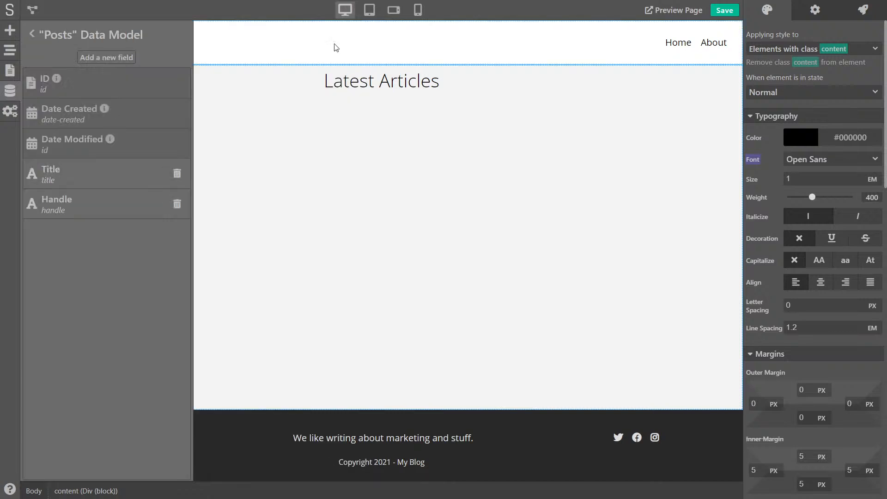
Add a text field named Author, handle author, to Posts and save it
{"action": "left_click", "coordinate": [97, 58]}
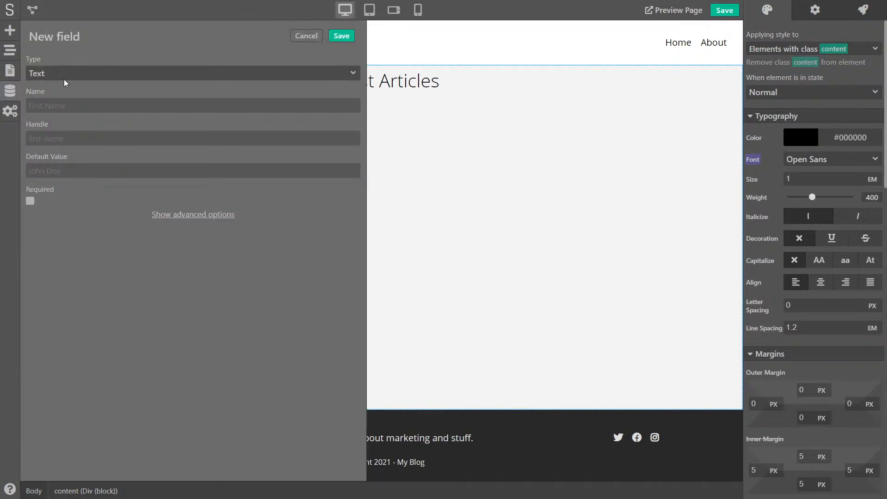
{"action": "type", "text": "Author"}
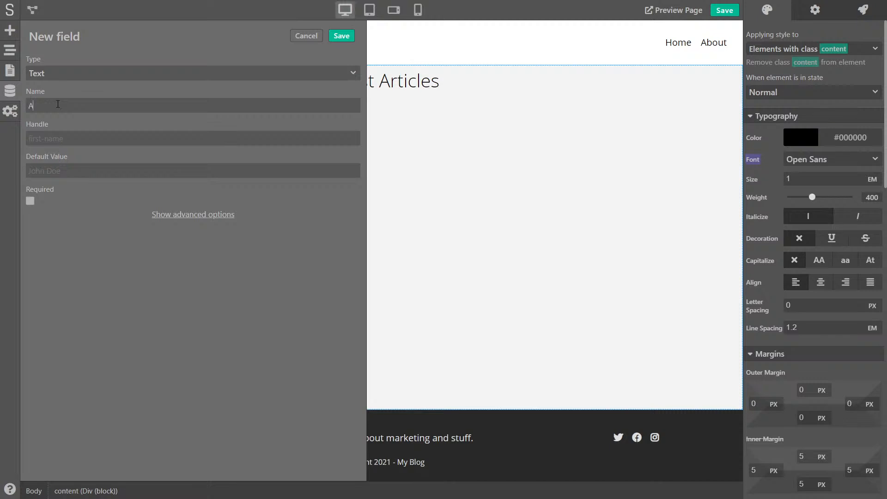
{"action": "key", "text": "Tab"}
{"action": "left_click", "coordinate": [49, 218]}
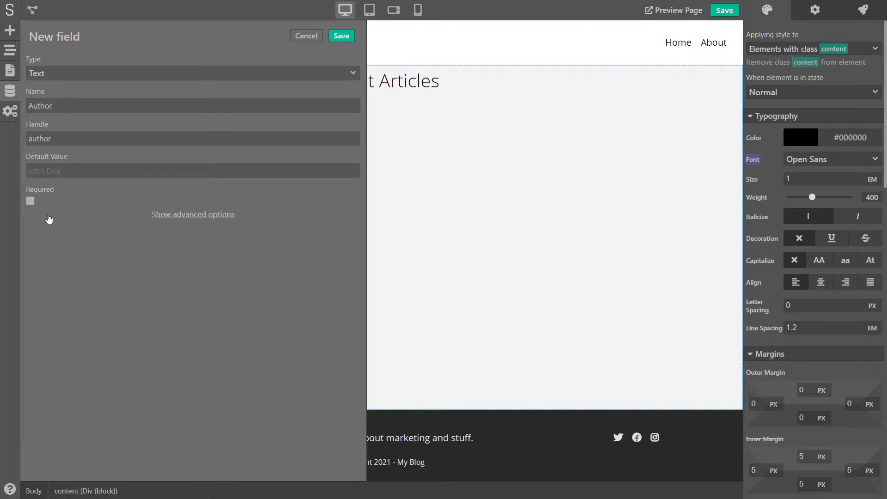
{"action": "left_click", "coordinate": [341, 36]}
{"action": "left_click", "coordinate": [98, 58]}
Make the new field a dropdown named Category with first option SEO / seo
{"action": "left_click", "coordinate": [58, 76]}
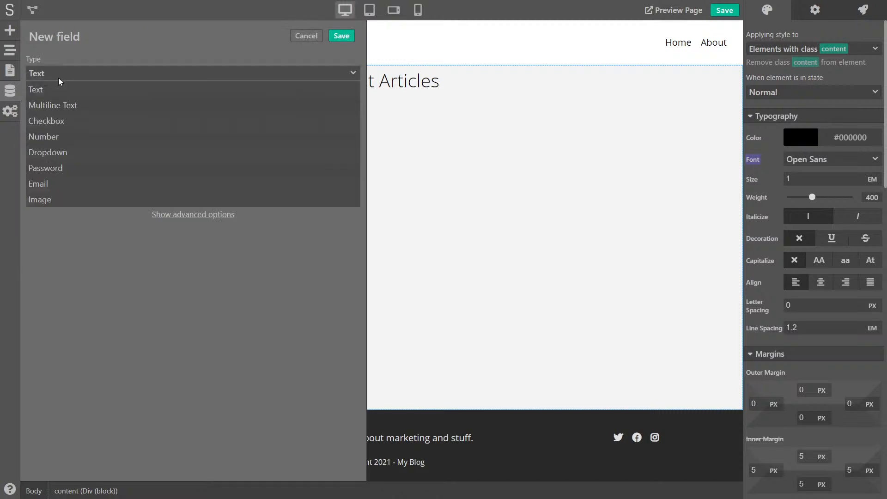
{"action": "left_click", "coordinate": [58, 152]}
{"action": "type", "text": "Category"}
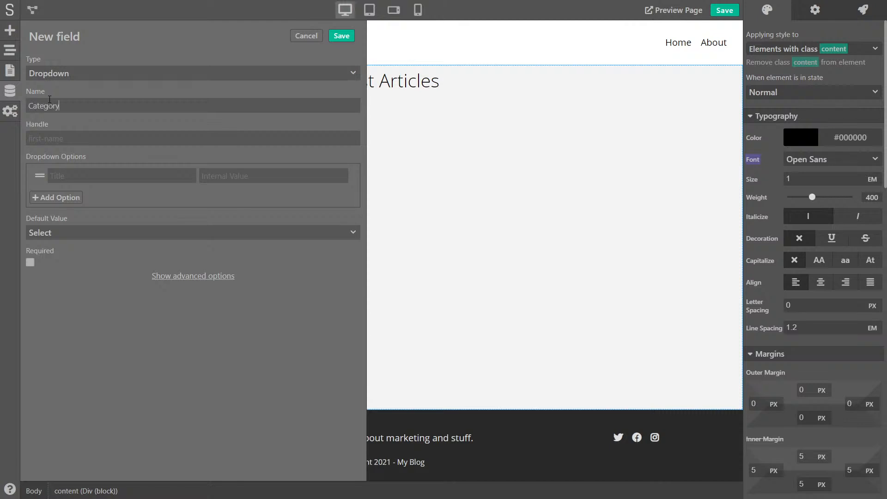
{"action": "key", "text": "Tab"}
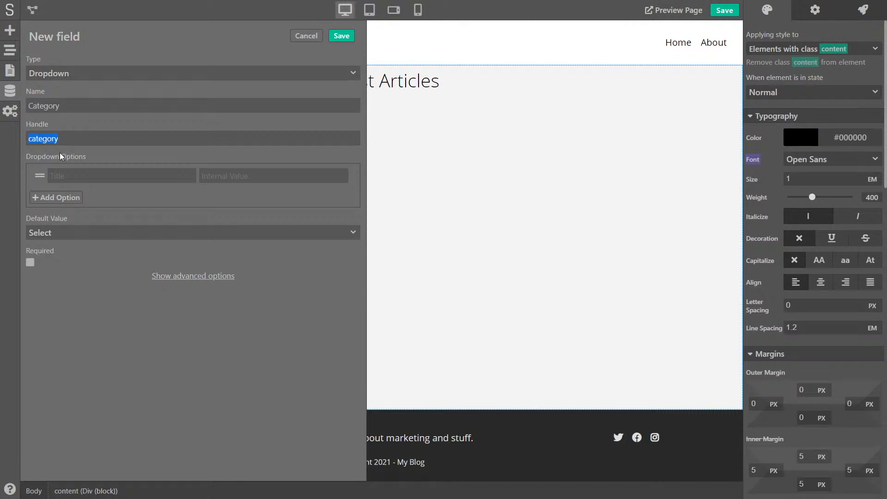
{"action": "left_click", "coordinate": [72, 175]}
{"action": "type", "text": "SEO"}
{"action": "type", "text": "seo"}
Add dropdown options Advertising / ads and Branding / branding
{"action": "left_click", "coordinate": [63, 194]}
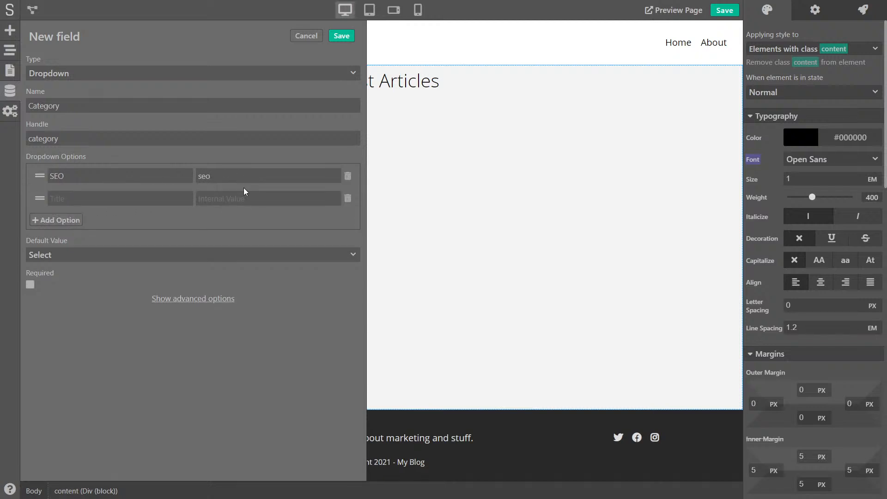
{"action": "left_click_drag", "start_coordinate": [85, 176], "coordinate": [46, 176]}
{"action": "left_click_drag", "start_coordinate": [241, 181], "coordinate": [187, 177]}
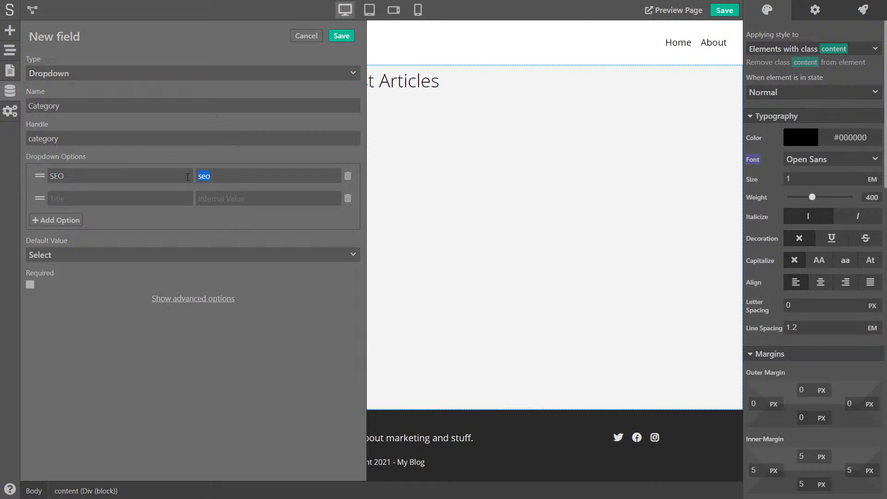
{"action": "left_click", "coordinate": [99, 197]}
{"action": "type", "text": "Advertising"}
{"action": "type", "text": "ads"}
{"action": "left_click", "coordinate": [58, 219]}
{"action": "type", "text": "Branding"}
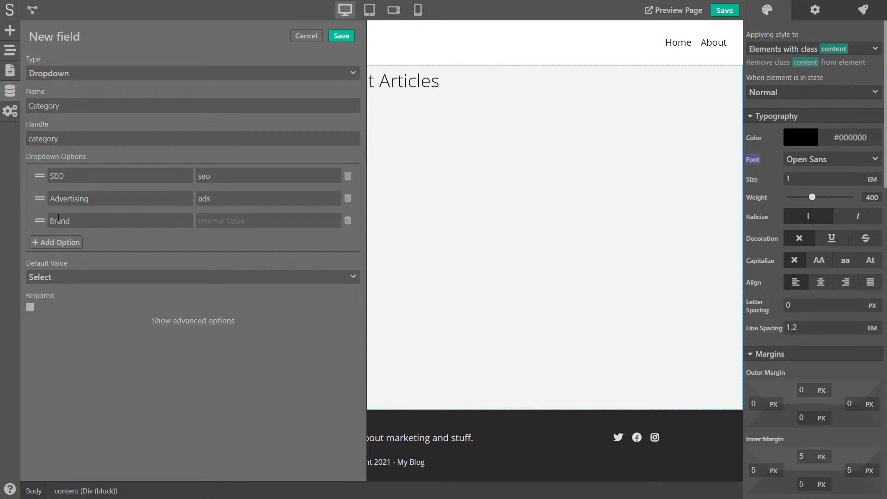
{"action": "key", "text": "Tab"}
{"action": "type", "text": "branding"}
Set the Category default value to SEO and save the field
{"action": "left_click", "coordinate": [71, 279]}
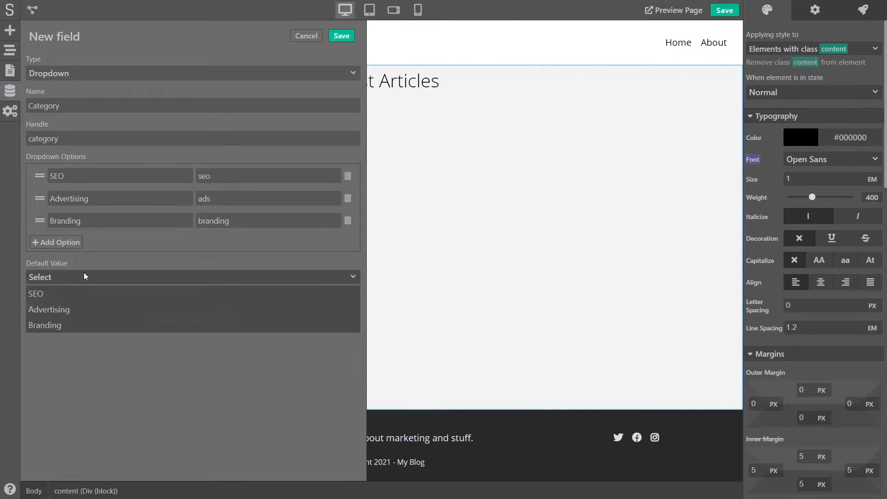
{"action": "left_click", "coordinate": [60, 290]}
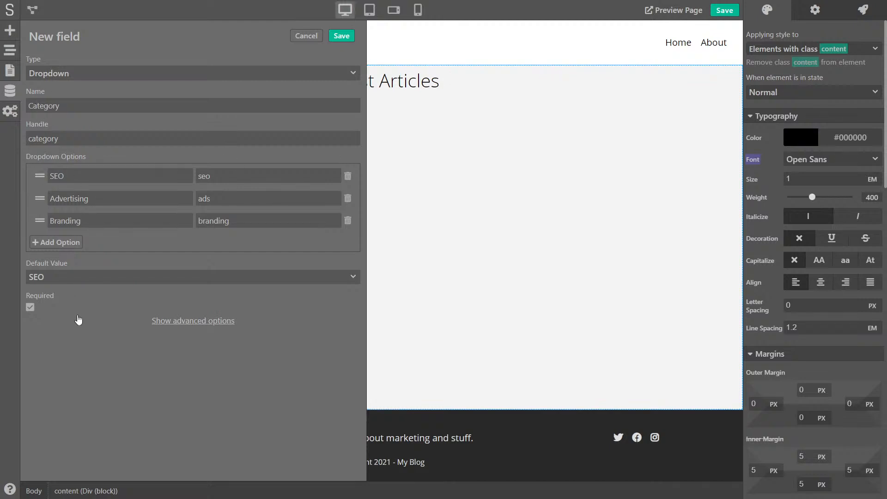
{"action": "left_click", "coordinate": [187, 324]}
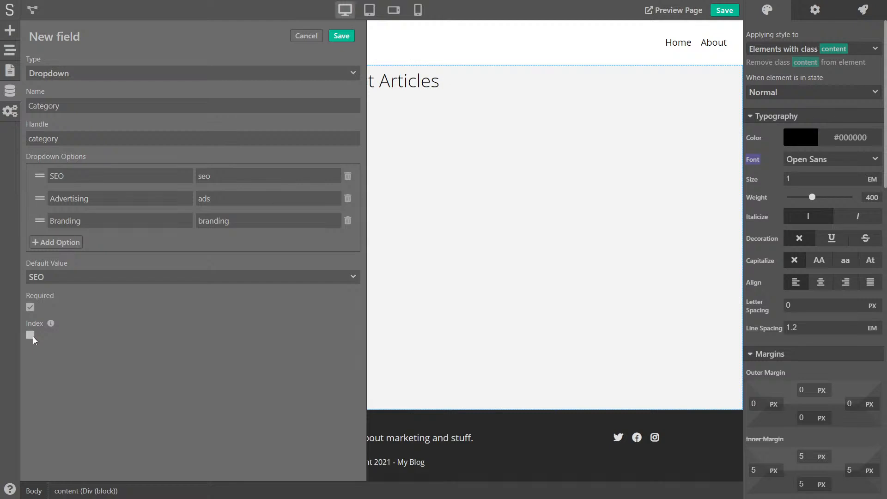
{"action": "left_click", "coordinate": [337, 37]}
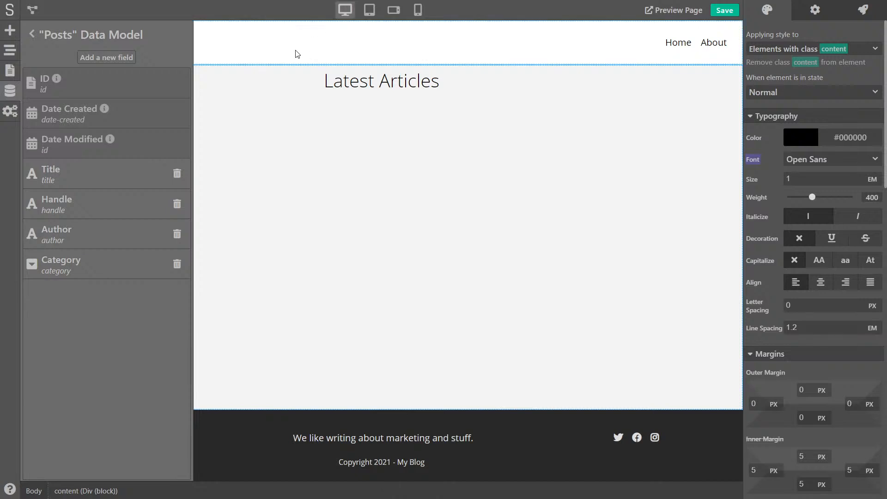
Add an Image field named Main Image with handle trimmed to image, and save it
{"action": "left_click", "coordinate": [103, 57]}
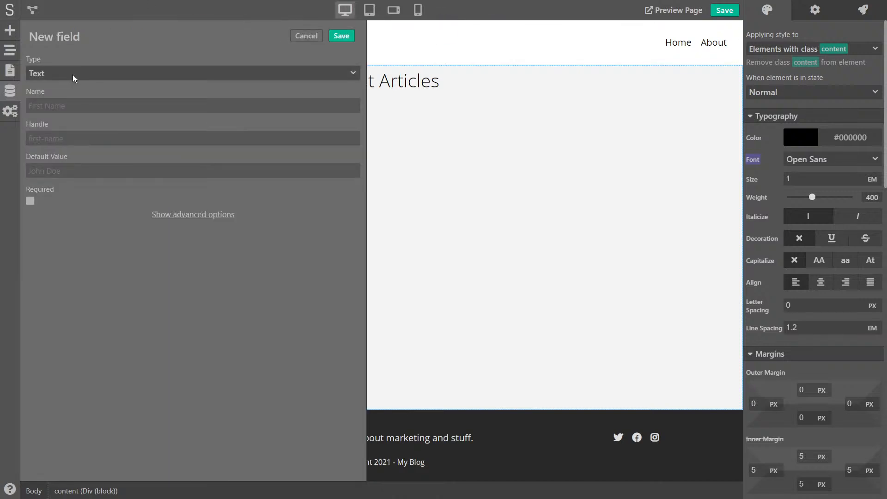
{"action": "left_click", "coordinate": [73, 74]}
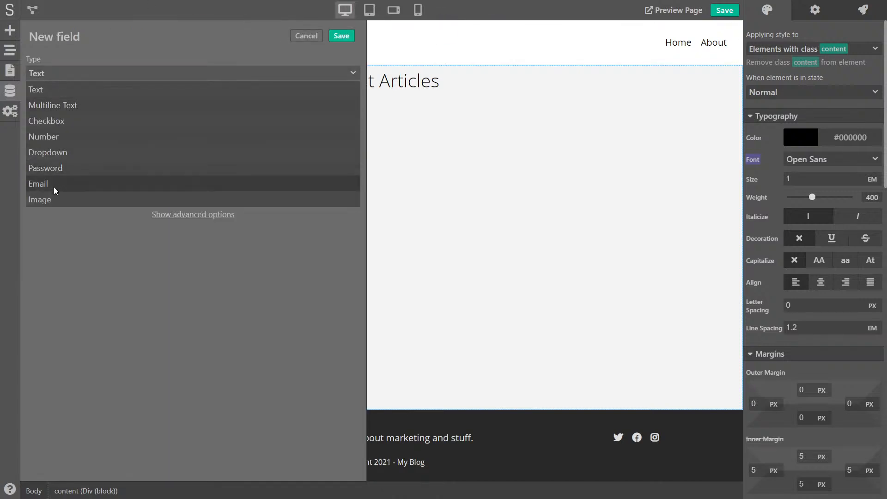
{"action": "left_click", "coordinate": [53, 200]}
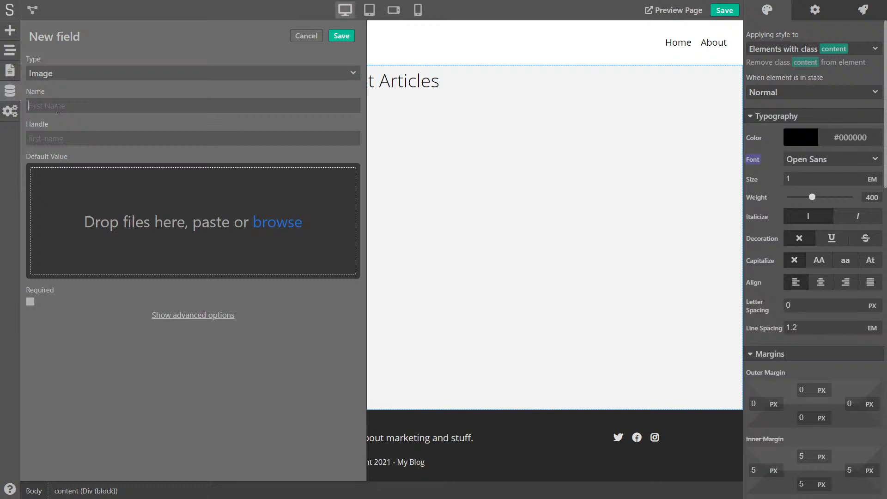
{"action": "type", "text": "Main Image"}
{"action": "key", "text": "Tab"}
{"action": "key", "text": "Home"}
{"action": "key", "text": "ctrl+shift+Right"}
{"action": "key", "text": "Delete"}
{"action": "left_click", "coordinate": [341, 37]}
Add a Multiline Text field named Article, handle article, and save it
{"action": "left_click", "coordinate": [113, 57]}
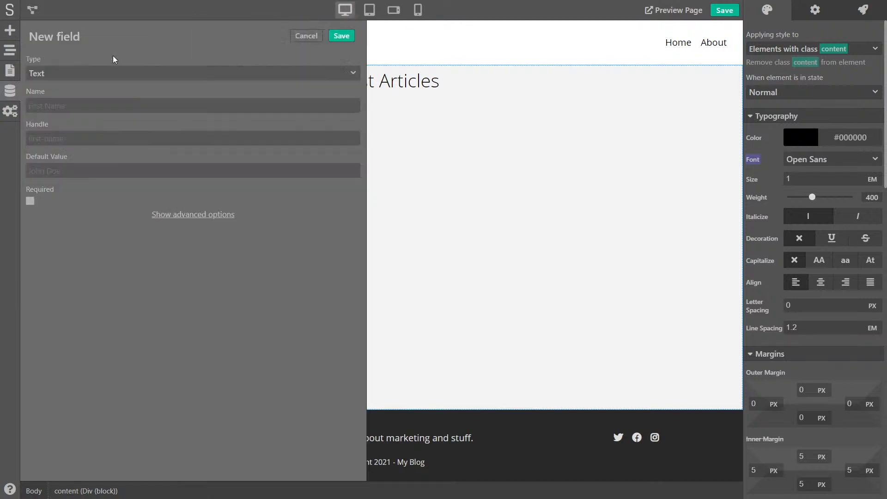
{"action": "left_click", "coordinate": [63, 74]}
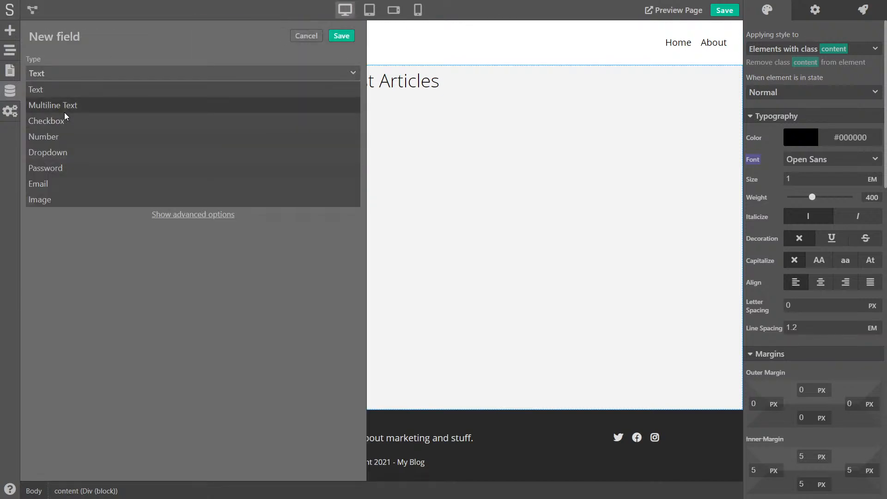
{"action": "left_click", "coordinate": [74, 106]}
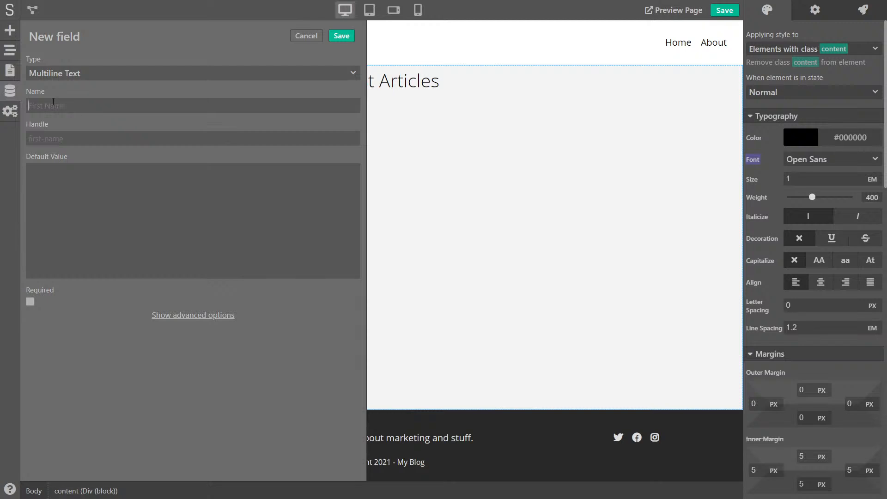
{"action": "left_click", "coordinate": [53, 102]}
{"action": "type", "text": "Article"}
{"action": "key", "text": "Tab"}
{"action": "left_click", "coordinate": [86, 204]}
{"action": "left_click", "coordinate": [342, 35]}
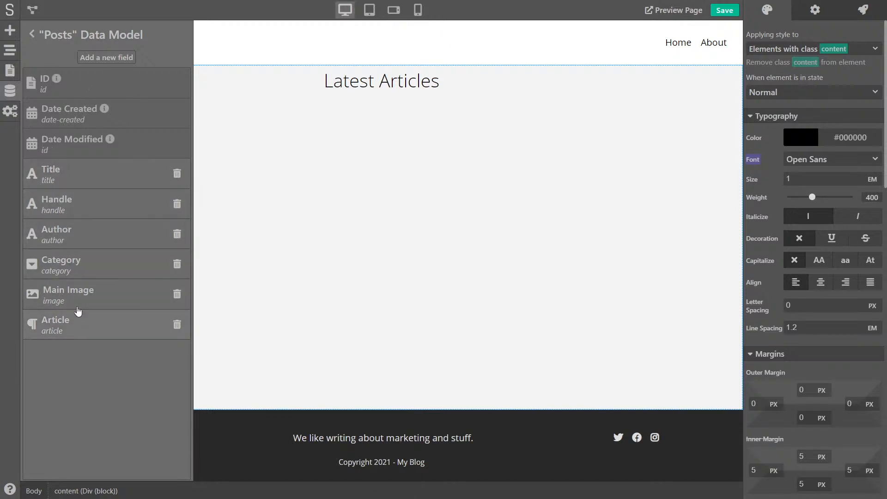
Save the project and view the empty Posts entries table
{"action": "left_click", "coordinate": [32, 33]}
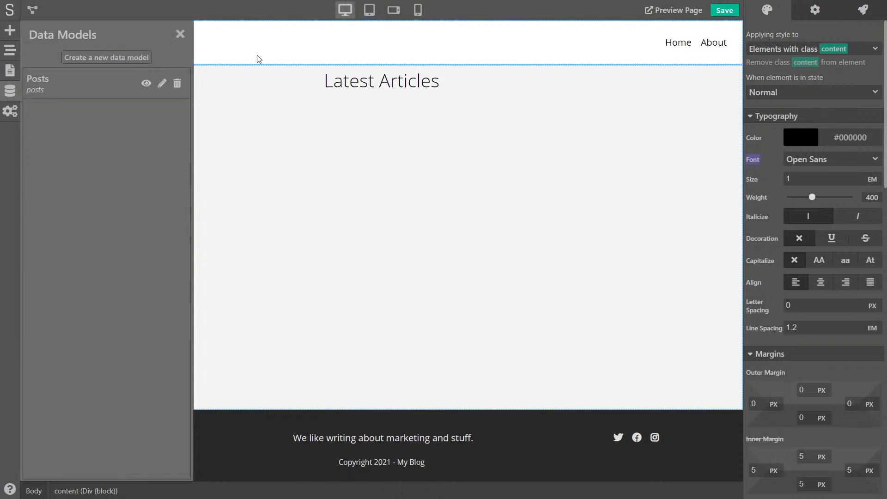
{"action": "left_click", "coordinate": [725, 12]}
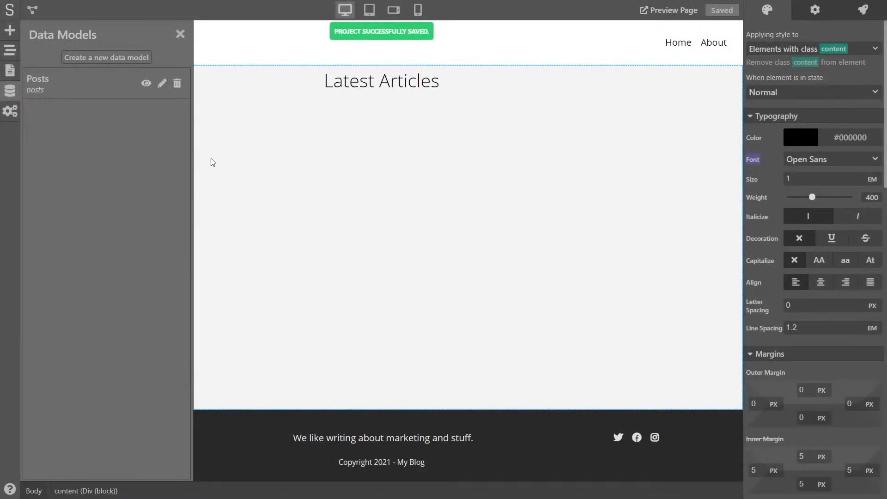
{"action": "left_click", "coordinate": [146, 85]}
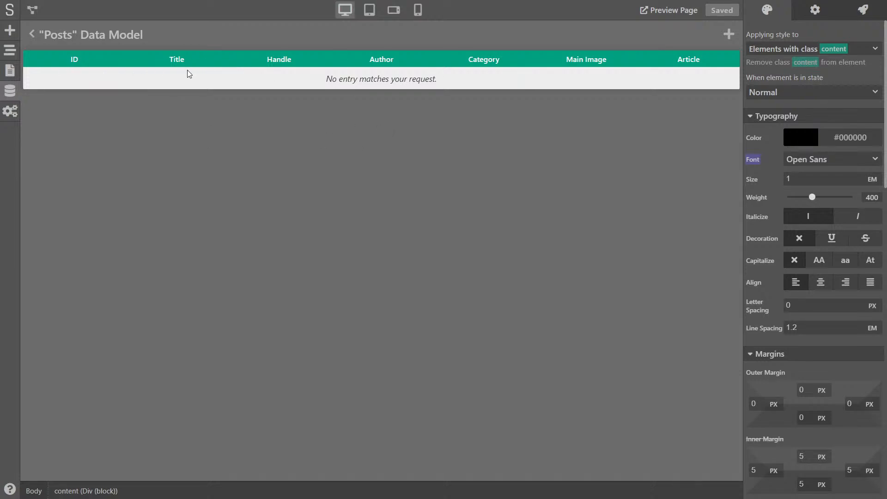
{"action": "left_click_drag", "start_coordinate": [478, 76], "coordinate": [315, 82]}
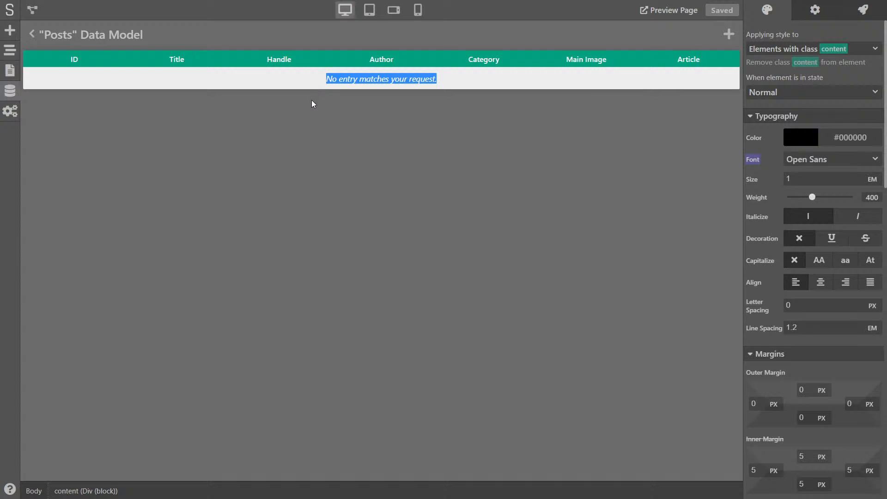
{"action": "left_click", "coordinate": [312, 100]}
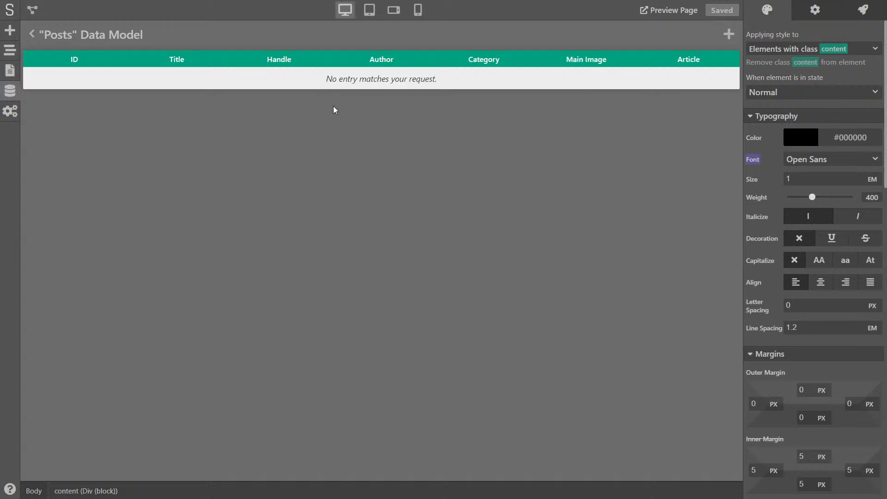
Start a Posts entry 'The ABC of Marketing', handle abc-of-marketing, with an author and SEO category
{"action": "left_click", "coordinate": [727, 39]}
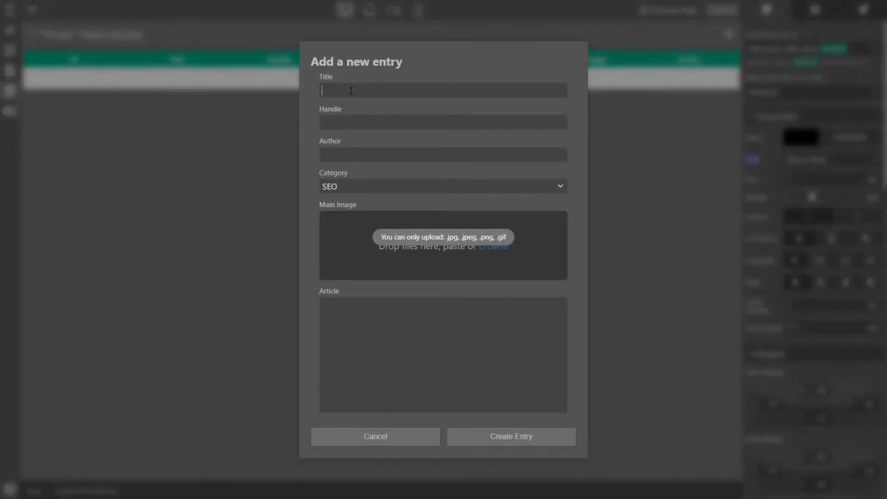
{"action": "type", "text": "The ABC"}
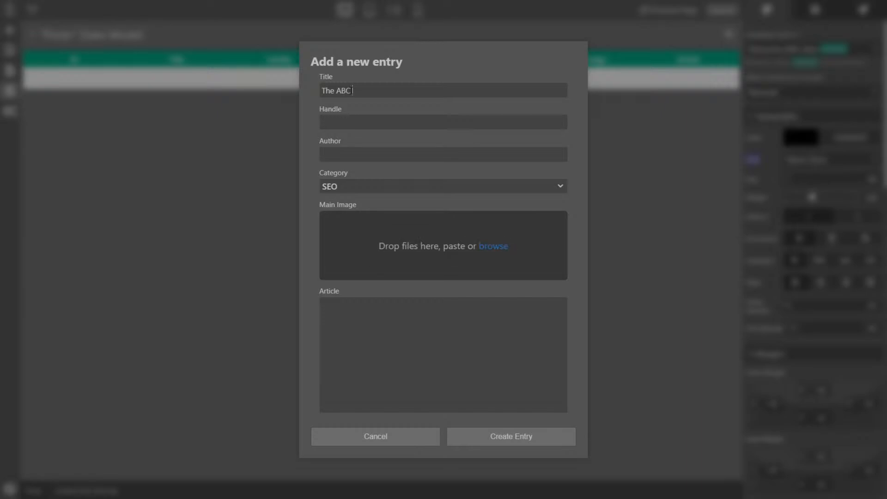
{"action": "type", "text": " of Marketing"}
{"action": "key", "text": "Tab"}
{"action": "type", "text": "abc-of-marketing"}
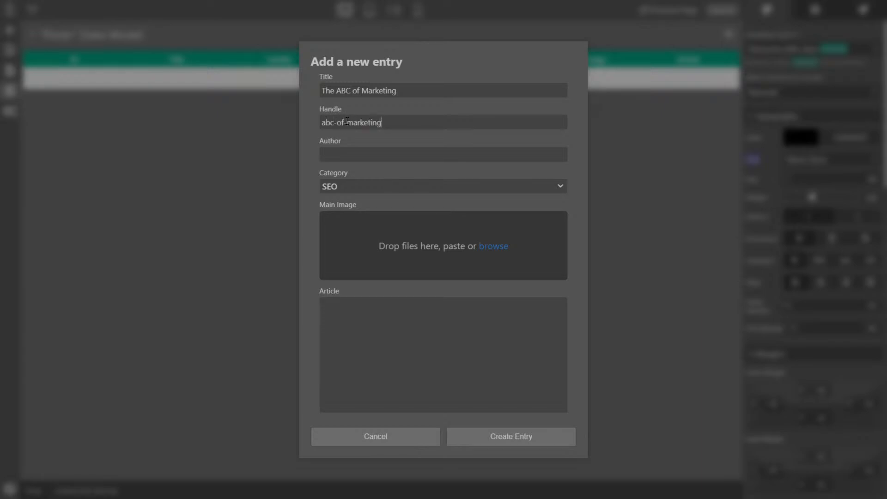
{"action": "left_click", "coordinate": [368, 155]}
{"action": "type", "text": "Johnny"}
{"action": "left_click", "coordinate": [355, 187]}
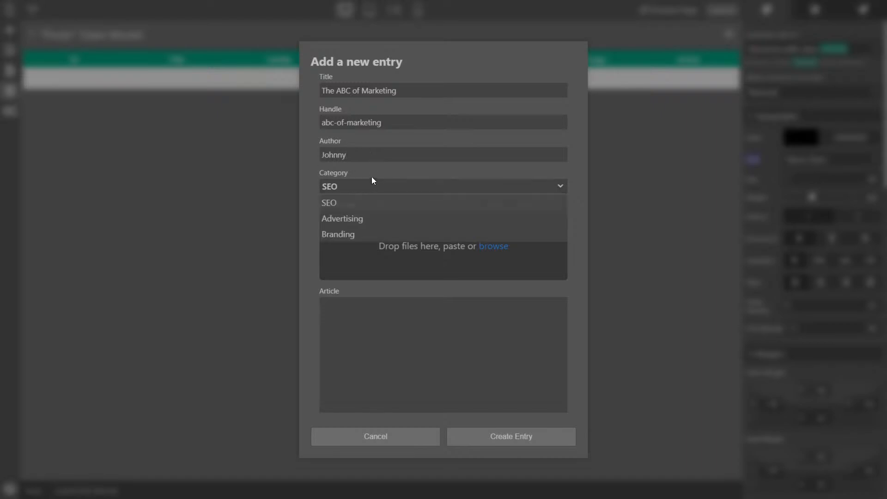
{"action": "left_click", "coordinate": [372, 175]}
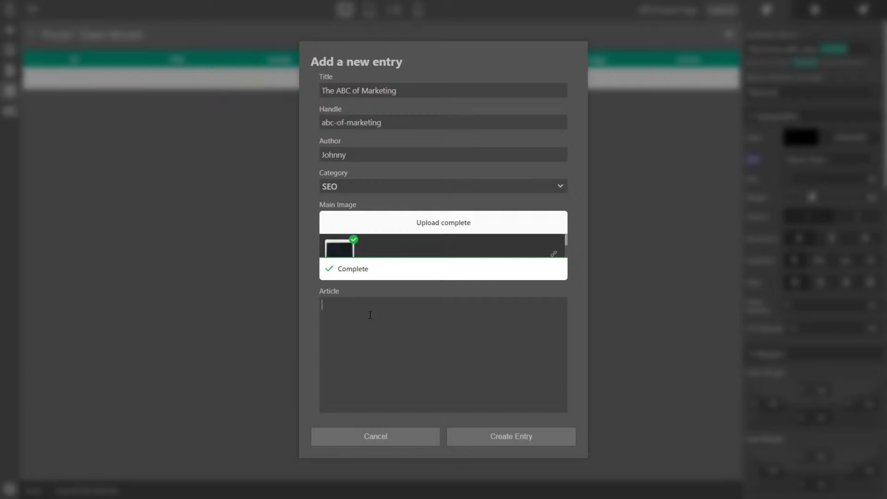
Write the Markdown article: '# Heading', a bold and italic sentence, and two list items
{"action": "type", "text": "# Heading"}
{"action": "key", "text": "Return"}
{"action": "type", "text": "This is a **bold** and italic"}
{"action": "key", "text": "ctrl+Left"}
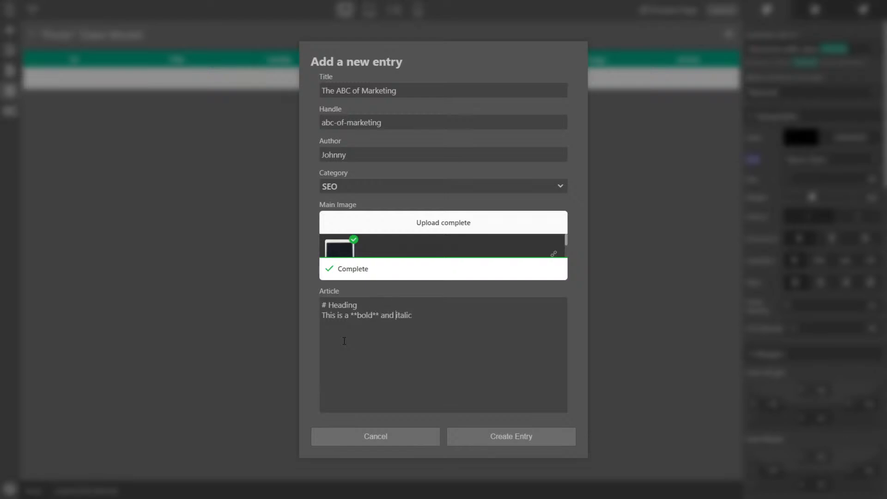
{"action": "type", "text": "*italic* text."}
{"action": "key", "text": "Return"}
{"action": "type", "text": "- List item 1"}
{"action": "key", "text": "Return"}
{"action": "type", "text": "- List item 2"}
{"action": "key", "text": "Return"}
{"action": "key", "text": "Return"}
Add blank lines between the article paragraphs and create the entry
{"action": "left_click", "coordinate": [461, 316]}
{"action": "key", "text": "Return"}
{"action": "key", "text": "Up"}
{"action": "key", "text": "Up"}
{"action": "key", "text": "End"}
{"action": "key", "text": "Return"}
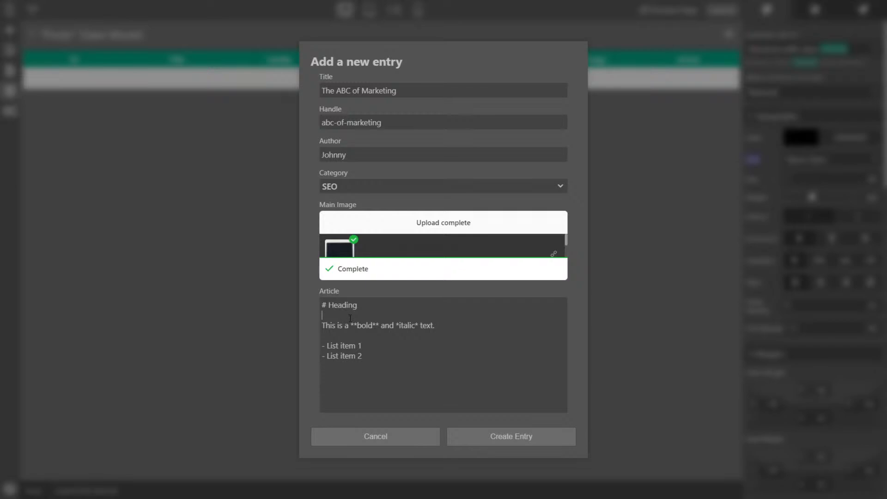
{"action": "left_click", "coordinate": [506, 438]}
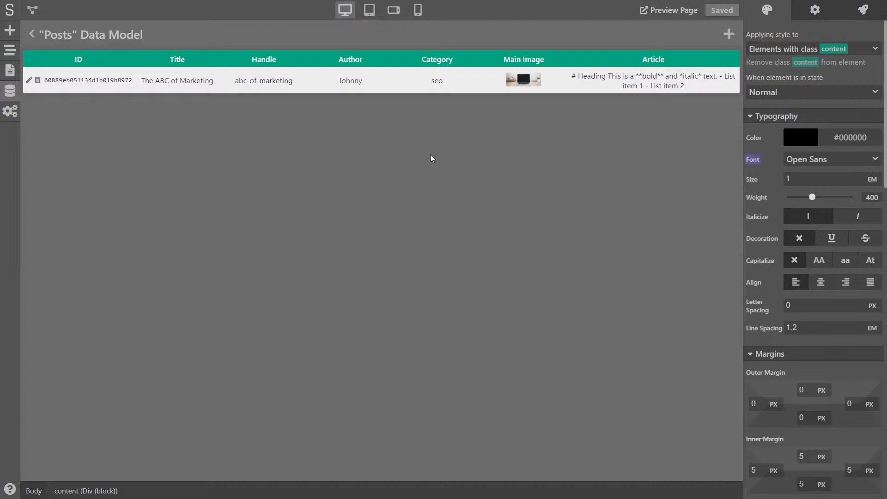
Start a post 'How to do branding', handle how-to-do-branding, with an author, Branding category and main image
{"action": "left_click", "coordinate": [728, 36]}
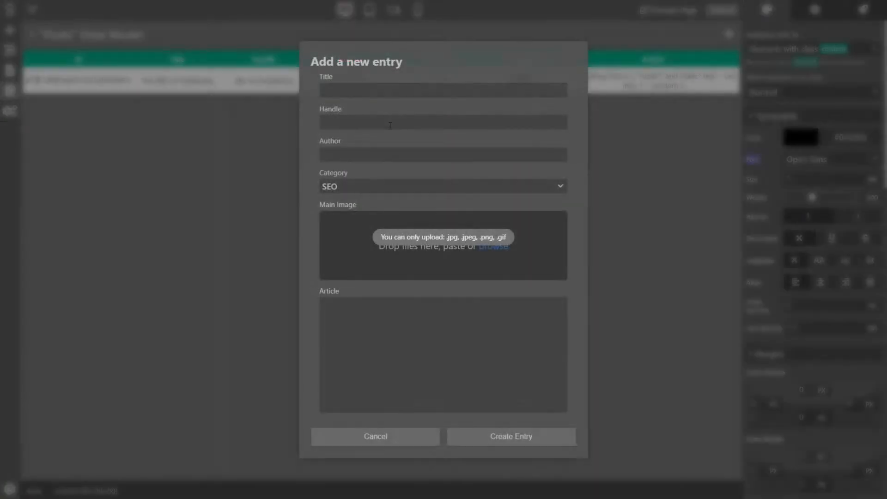
{"action": "left_click", "coordinate": [366, 93]}
{"action": "type", "text": "How to do branding"}
{"action": "key", "text": "Tab"}
{"action": "type", "text": "how"}
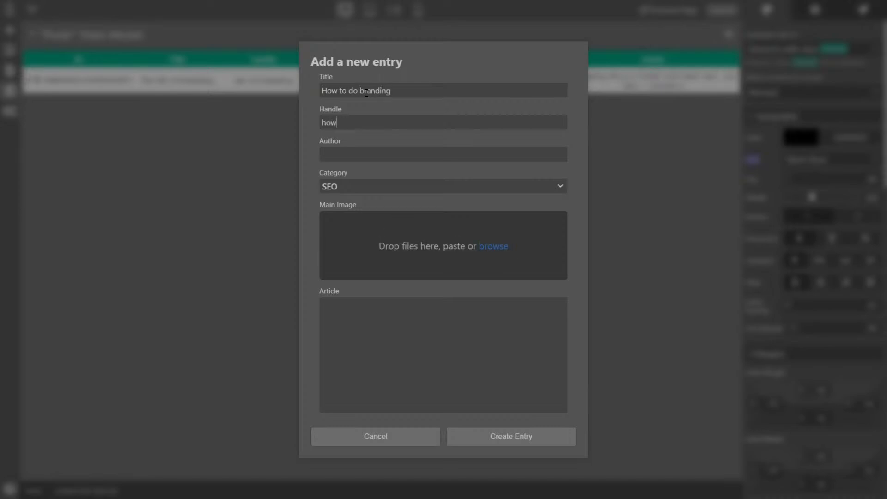
{"action": "type", "text": "-to-do-branding"}
{"action": "key", "text": "Tab"}
{"action": "type", "text": "Johnny"}
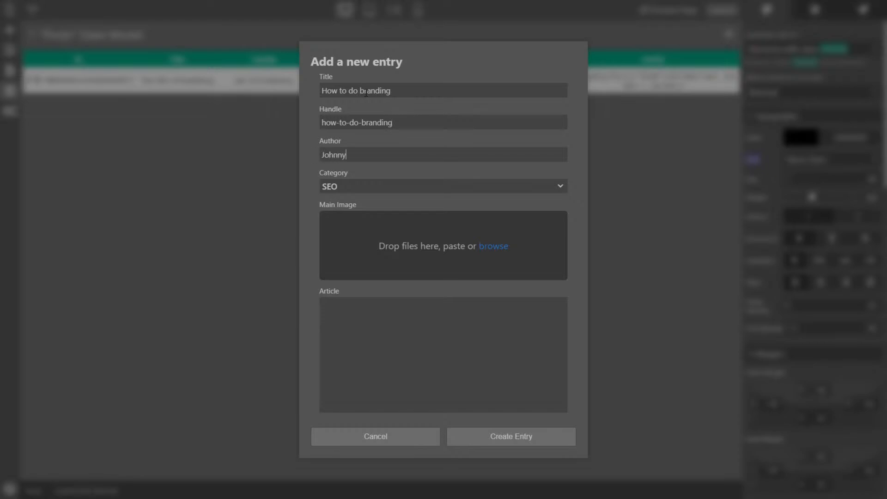
{"action": "left_click", "coordinate": [364, 187]}
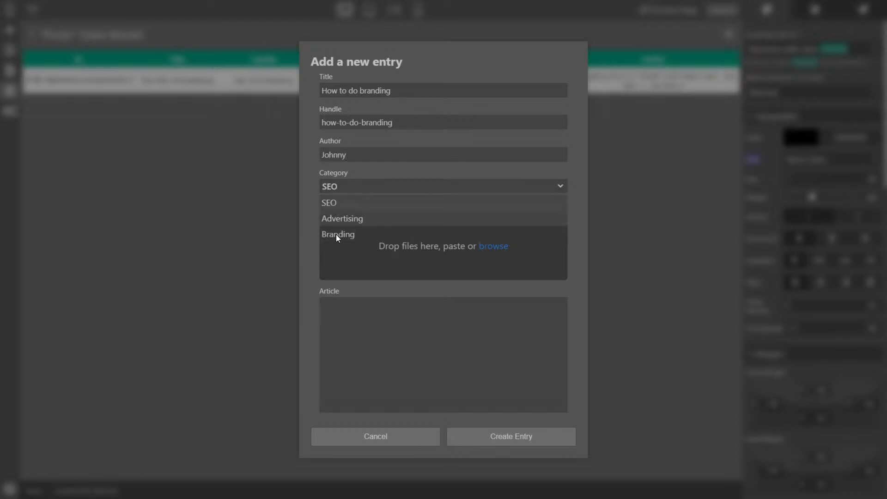
{"action": "left_click", "coordinate": [336, 234]}
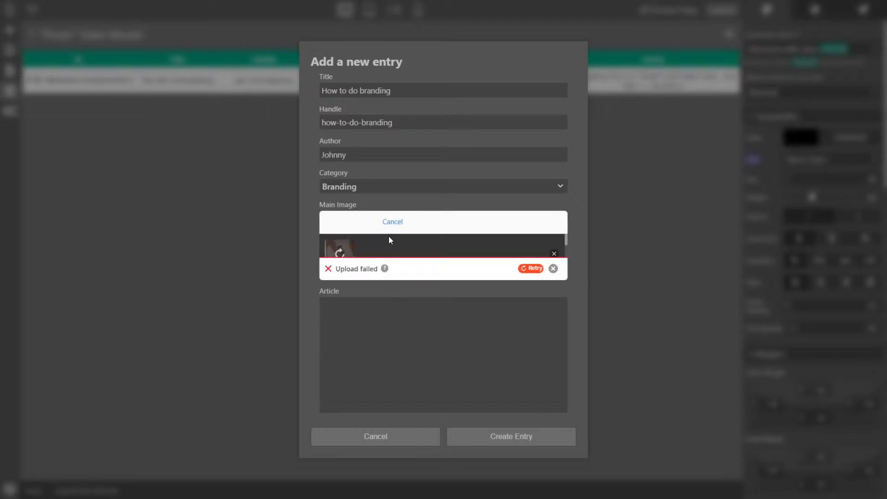
{"action": "left_click", "coordinate": [343, 253]}
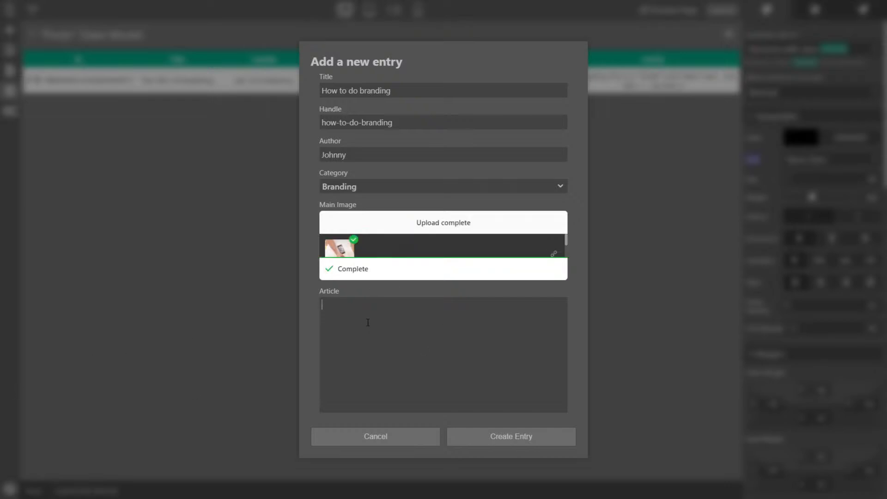
Type a short placeholder article with several paragraphs and create the entry
{"action": "type", "text": "#"}
{"action": "key", "text": "BackSpace"}
{"action": "key", "text": "BackSpace"}
{"action": "type", "text": "Lorem ipsum dfg sdfg"}
{"action": "key", "text": "Return"}
{"action": "type", "text": "dfgsdfg sdfgdfgsdf"}
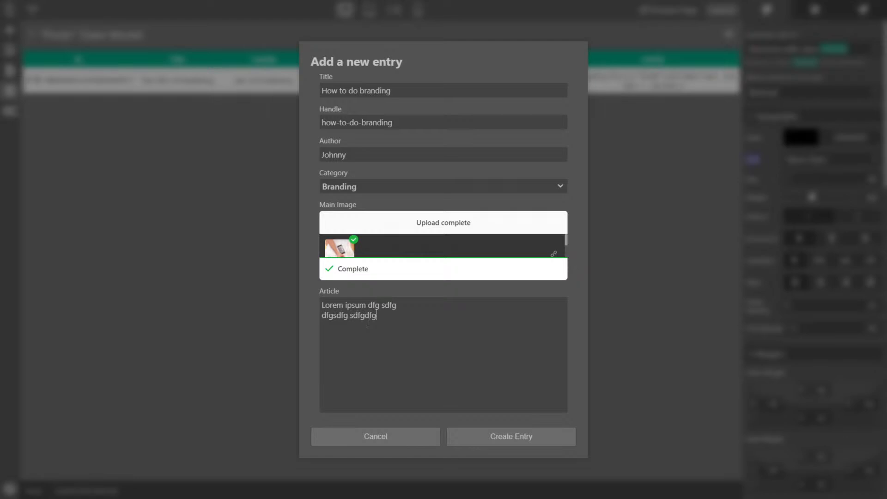
{"action": "key", "text": "Return"}
{"action": "key", "text": "Return"}
{"action": "type", "text": "Another paragraph****"}
{"action": "key", "text": "Home"}
{"action": "key", "text": "Return"}
{"action": "key", "text": "Up"}
{"action": "type", "text": "dsfg"}
{"action": "key", "text": "Return"}
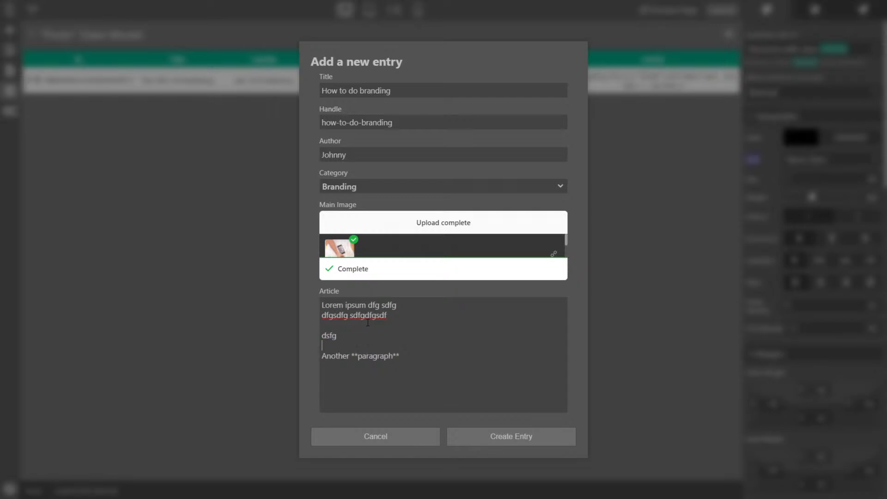
{"action": "left_click", "coordinate": [530, 436]}
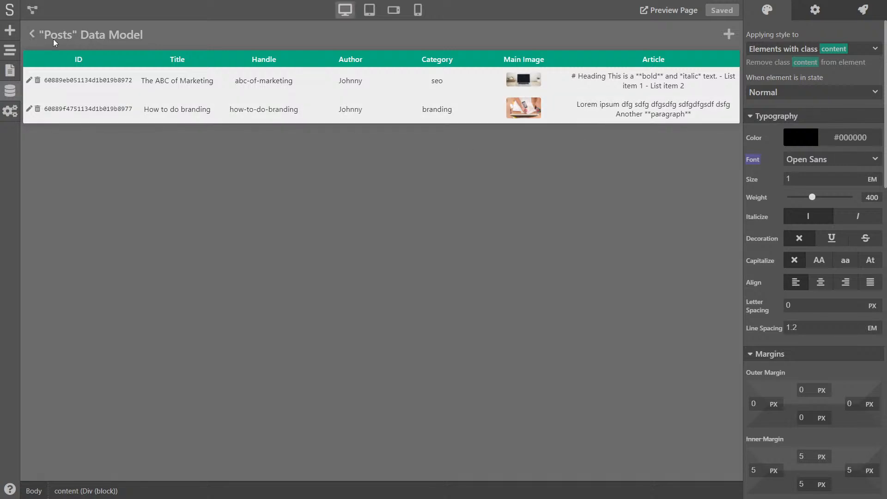
Return to the page designer and drop a Div block below Latest Articles
{"action": "left_click", "coordinate": [31, 36]}
{"action": "left_click", "coordinate": [180, 34]}
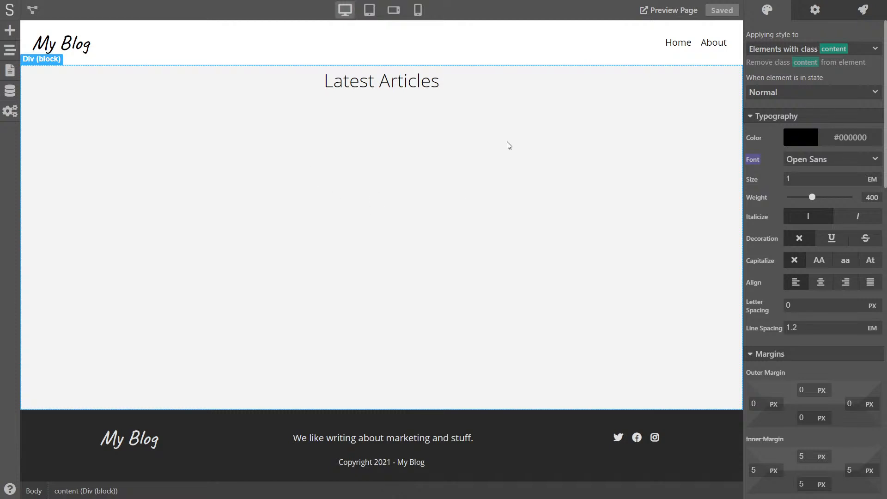
{"action": "left_click", "coordinate": [10, 30]}
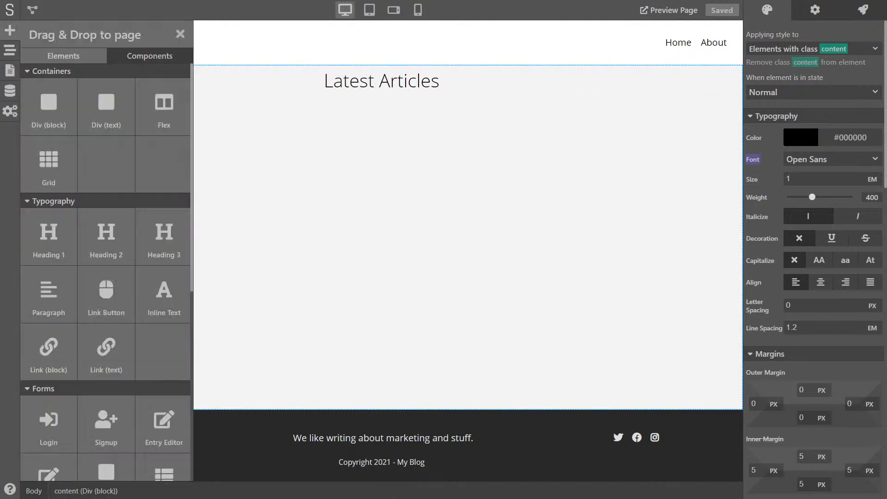
{"action": "left_click_drag", "start_coordinate": [49, 103], "coordinate": [420, 155]}
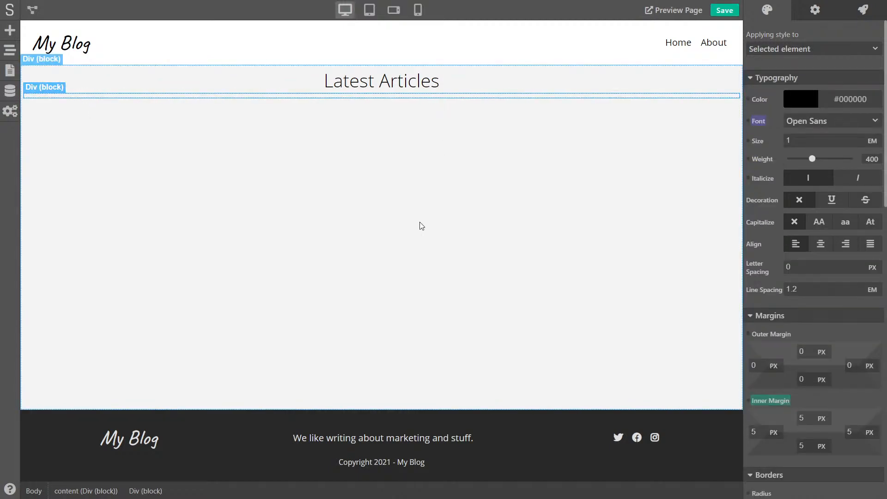
Give the Div block a new class named card-wrapper
{"action": "left_click", "coordinate": [825, 47]}
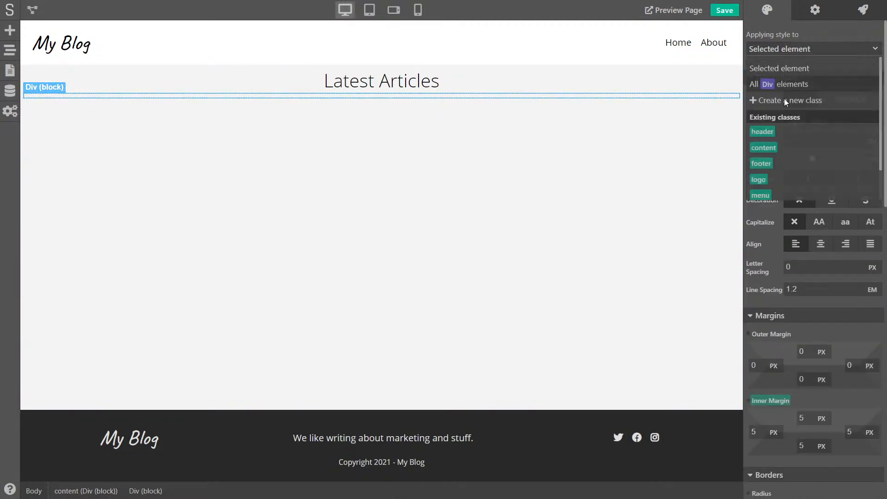
{"action": "left_click", "coordinate": [776, 101]}
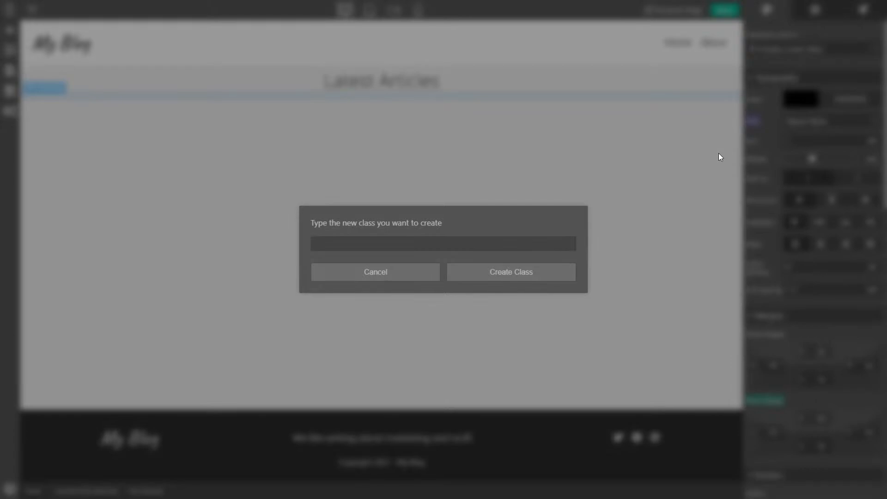
{"action": "type", "text": "card-wrapper"}
{"action": "left_click", "coordinate": [553, 267]}
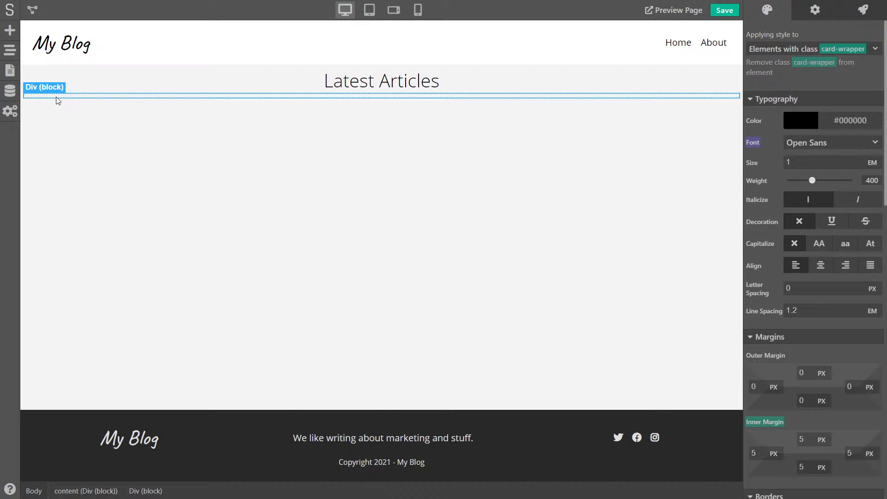
{"action": "left_click", "coordinate": [10, 30]}
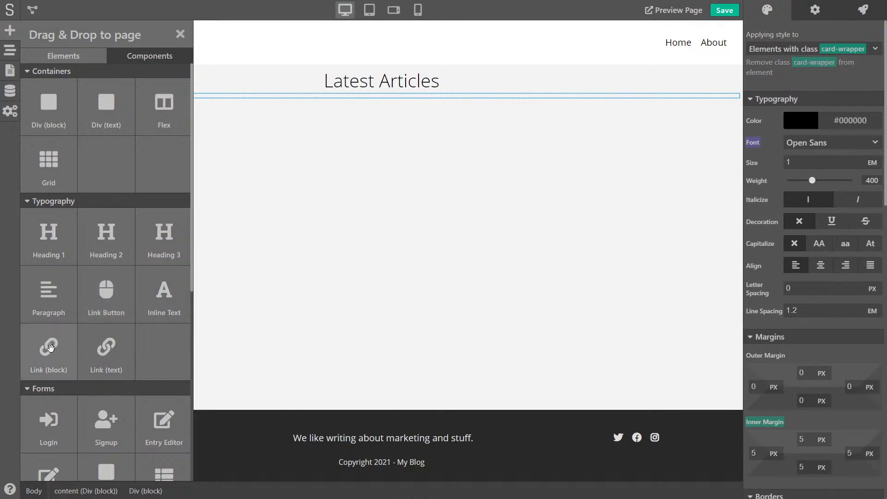
Place a Link block inside card-wrapper and give it a new class card
{"action": "left_click_drag", "start_coordinate": [40, 355], "coordinate": [107, 98]}
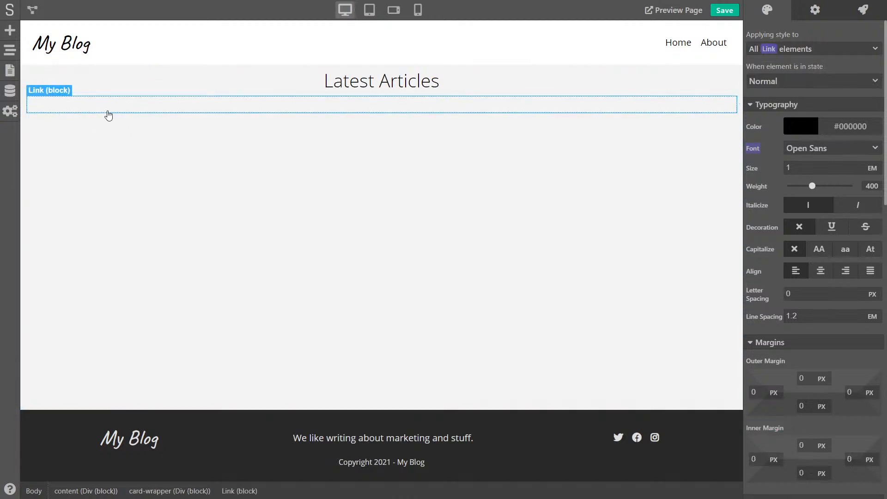
{"action": "left_click", "coordinate": [806, 49]}
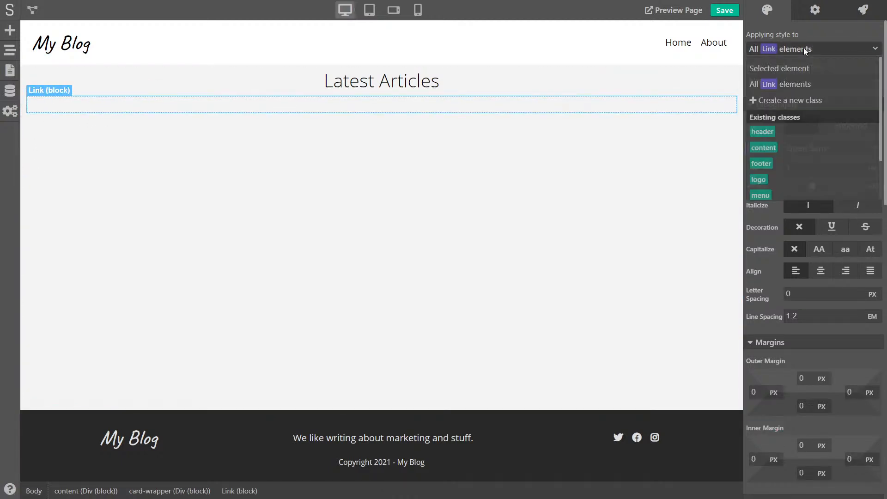
{"action": "left_click", "coordinate": [777, 100]}
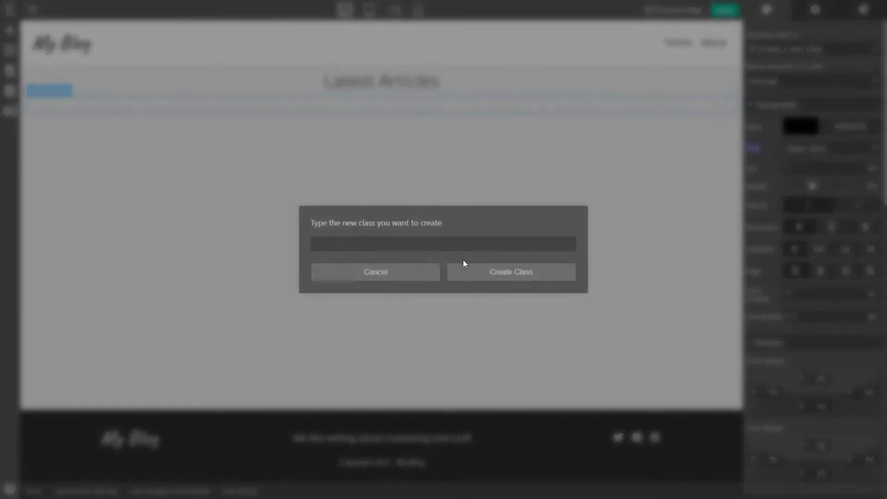
{"action": "type", "text": "card"}
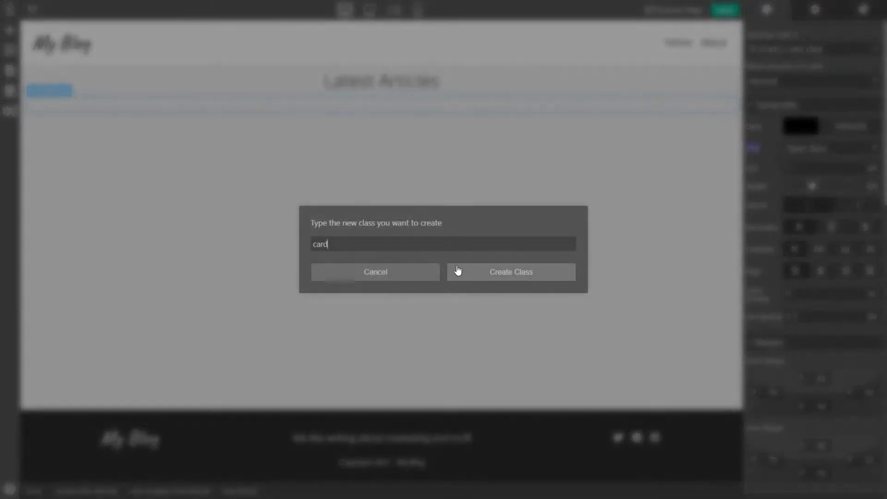
{"action": "left_click", "coordinate": [489, 276]}
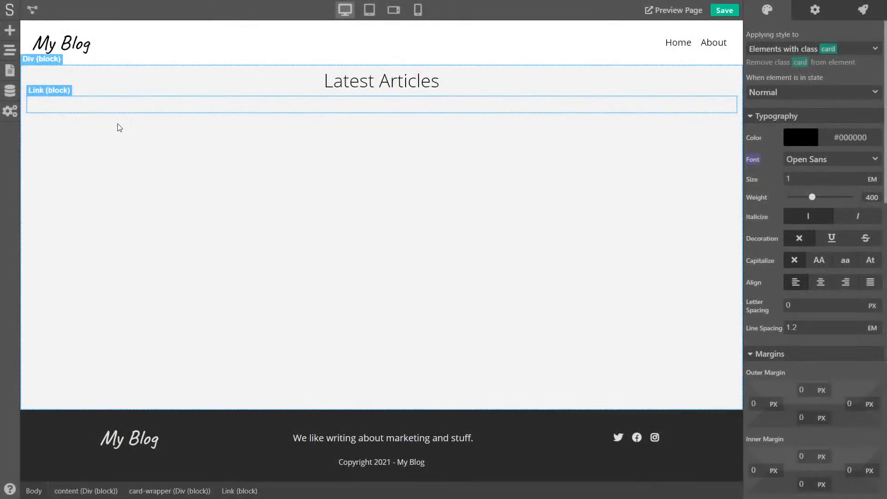
Drop an Image element inside the card link
{"action": "left_click", "coordinate": [10, 31]}
{"action": "scroll", "coordinate": [127, 303], "scroll_direction": "down", "scroll_amount": 8}
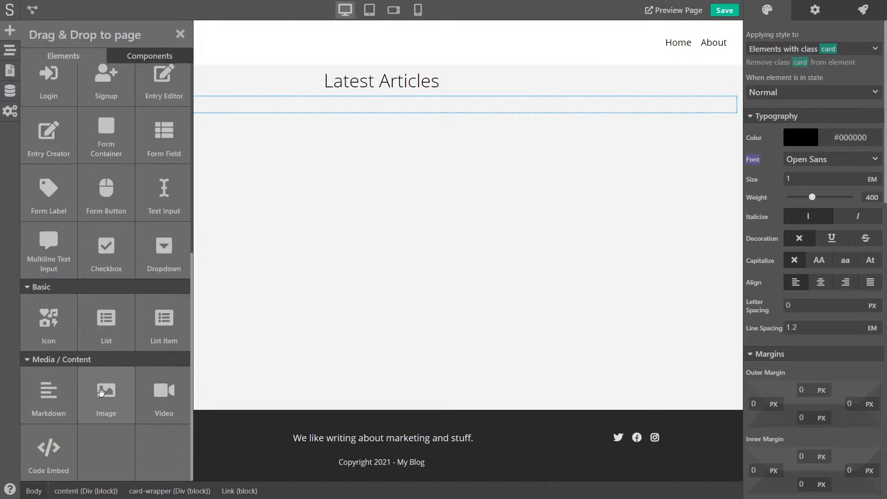
{"action": "left_click_drag", "start_coordinate": [106, 395], "coordinate": [167, 106]}
{"action": "scroll", "coordinate": [238, 189], "scroll_direction": "down", "scroll_amount": 8}
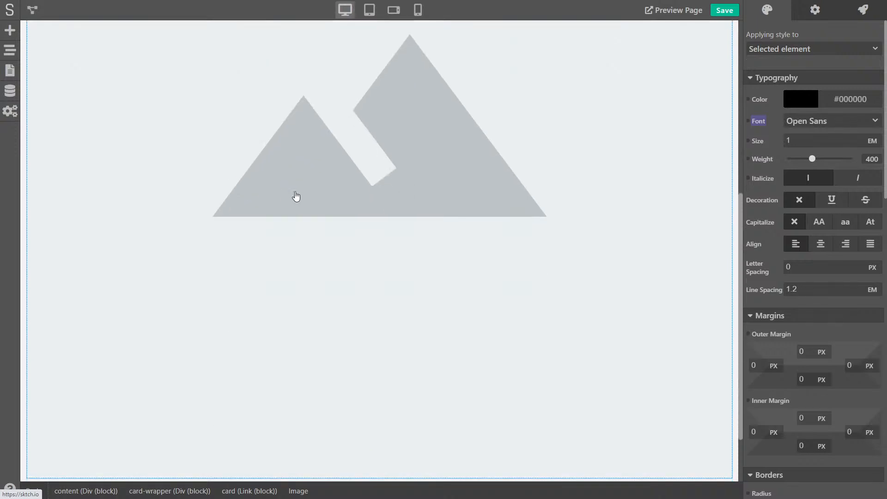
{"action": "scroll", "coordinate": [298, 189], "scroll_direction": "up", "scroll_amount": 8}
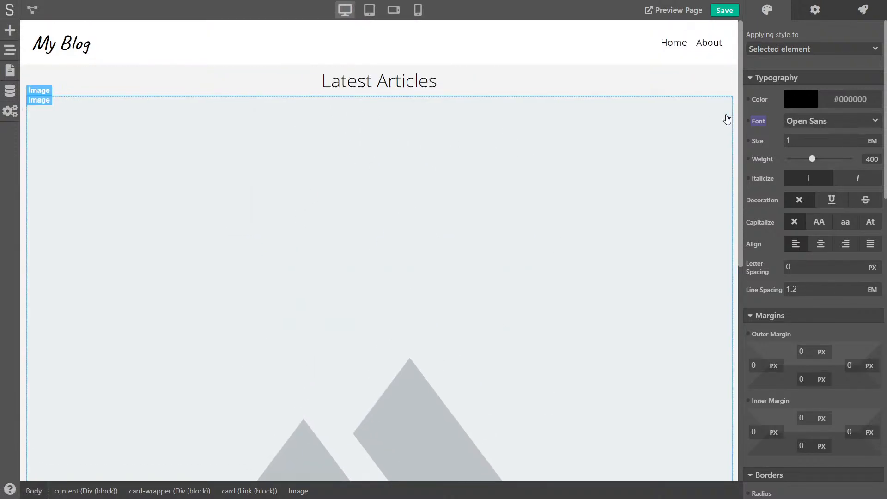
Turn the card-wrapper into a grid of three equal 1 FR columns
{"action": "left_click", "coordinate": [26, 117]}
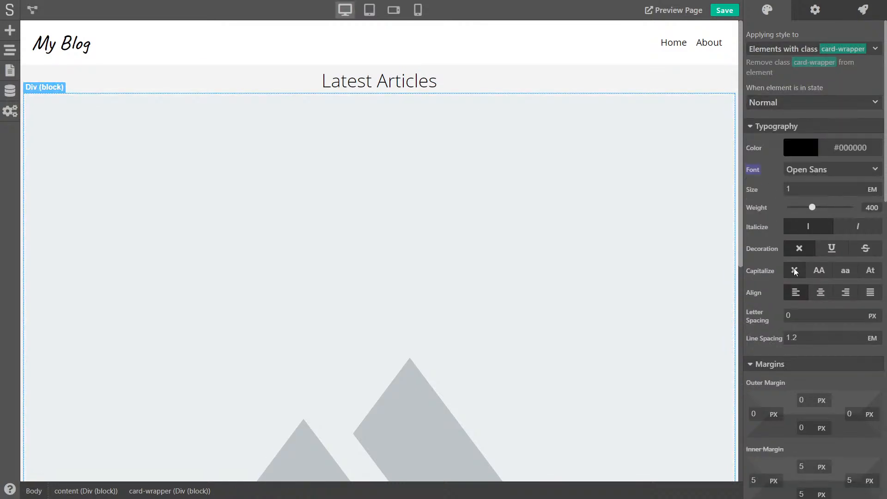
{"action": "scroll", "coordinate": [789, 270], "scroll_direction": "down", "scroll_amount": 10}
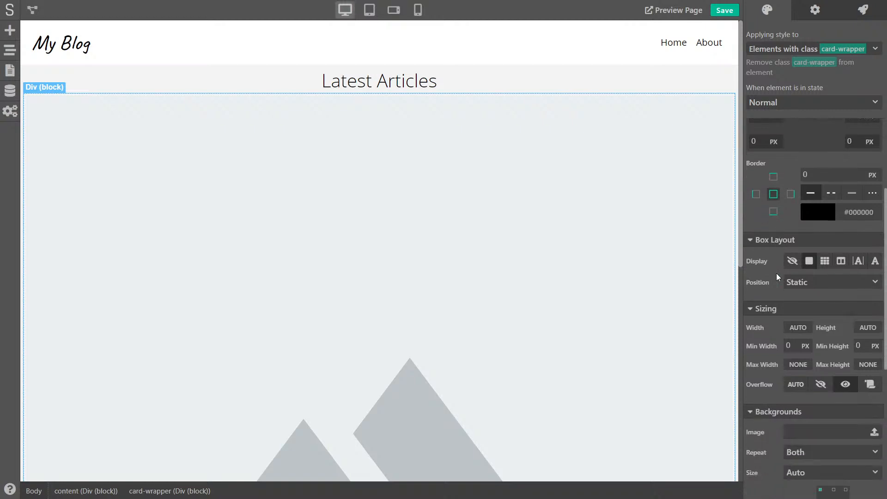
{"action": "scroll", "coordinate": [780, 276], "scroll_direction": "down", "scroll_amount": 1}
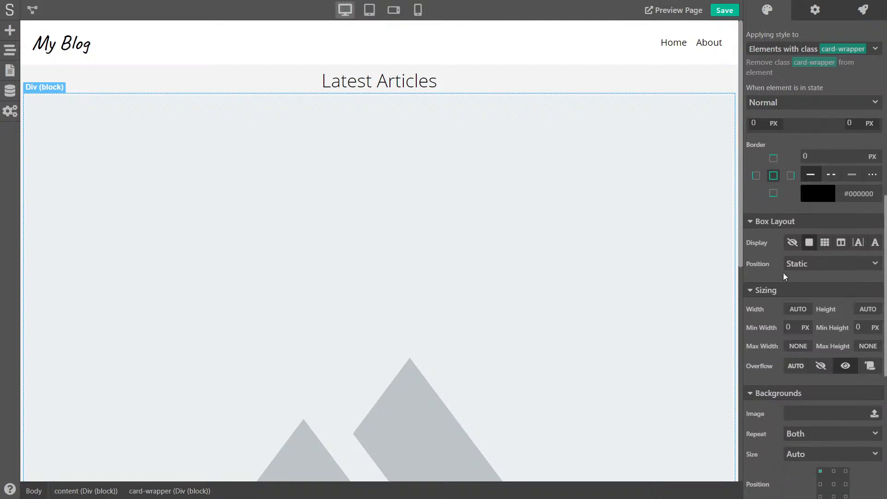
{"action": "left_click", "coordinate": [840, 243]}
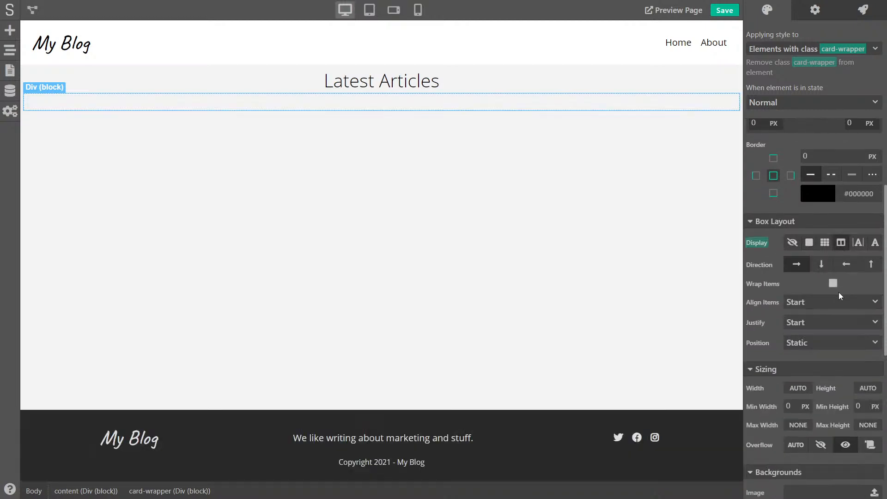
{"action": "left_click", "coordinate": [825, 243]}
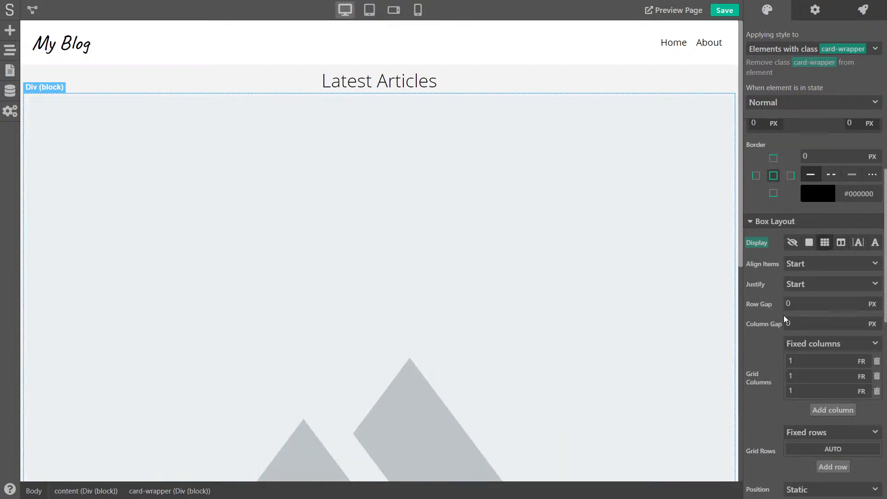
{"action": "scroll", "coordinate": [796, 360], "scroll_direction": "down", "scroll_amount": 2}
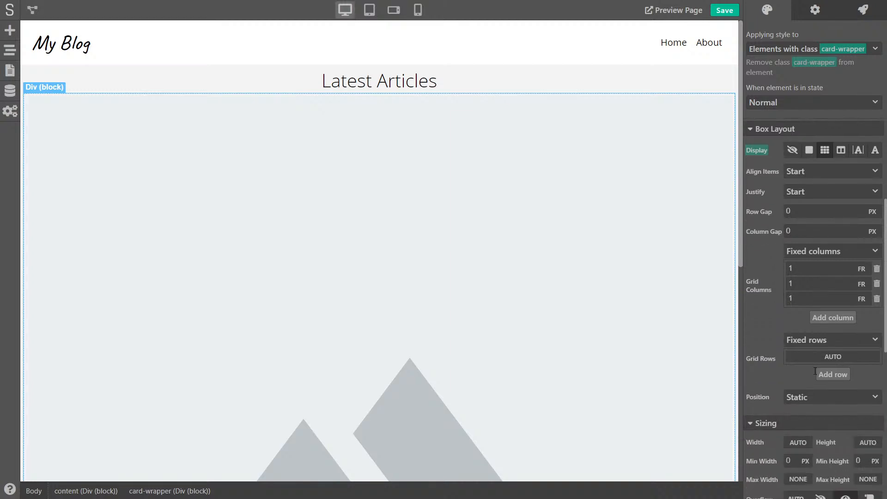
{"action": "left_click", "coordinate": [877, 284]}
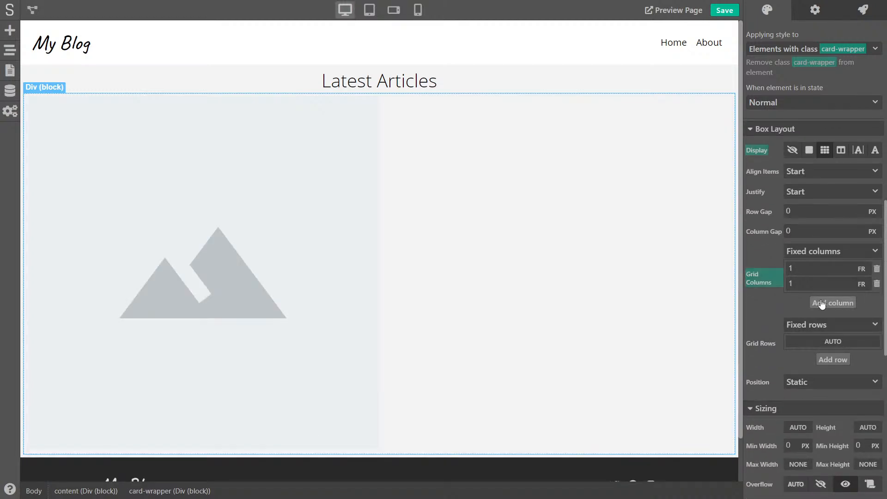
{"action": "left_click", "coordinate": [836, 303]}
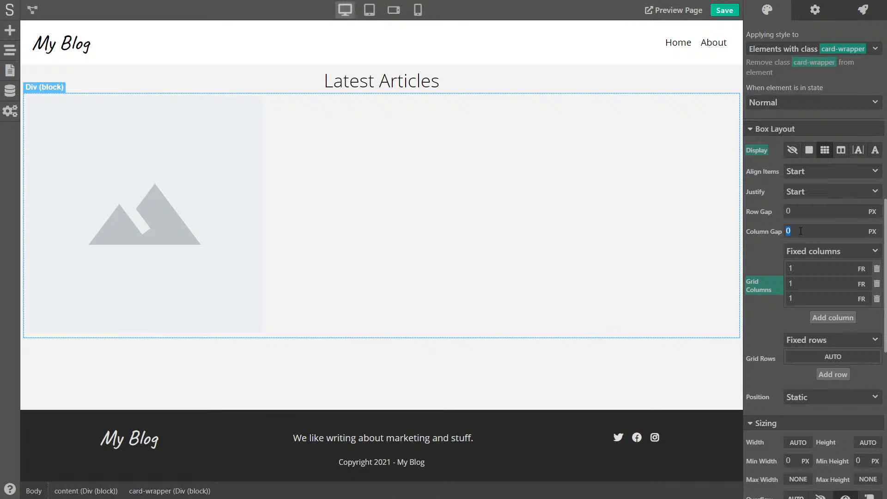
Set both the column gap and the row gap to 15 px
{"action": "type", "text": "15"}
{"action": "left_click", "coordinate": [788, 215]}
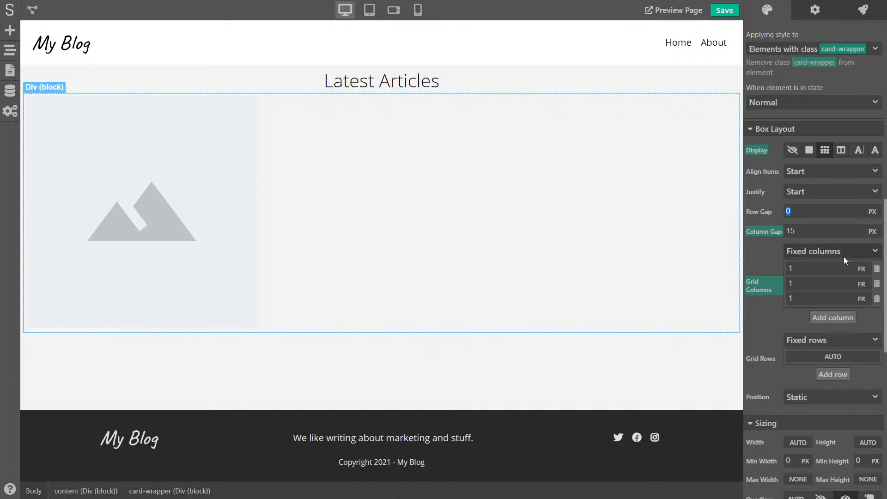
{"action": "type", "text": "15"}
{"action": "key", "text": "Return"}
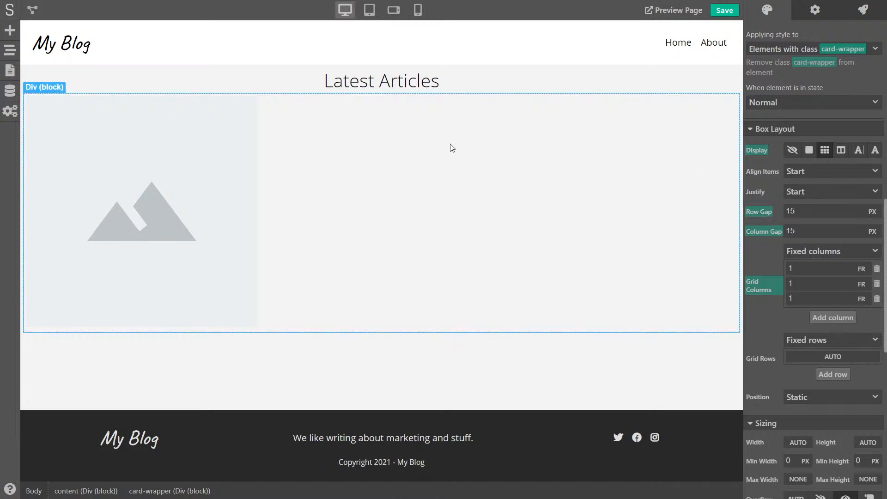
Set the card image's height to 300 px
{"action": "left_click", "coordinate": [186, 187]}
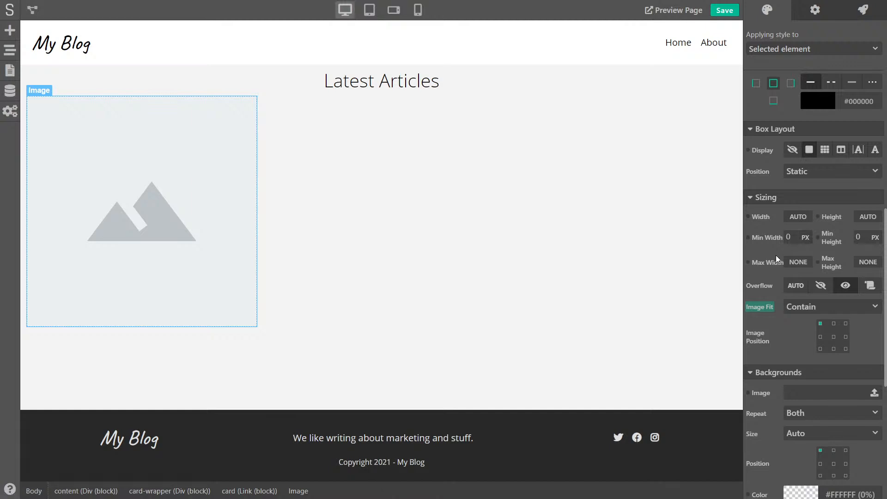
{"action": "scroll", "coordinate": [775, 255], "scroll_direction": "down", "scroll_amount": 6}
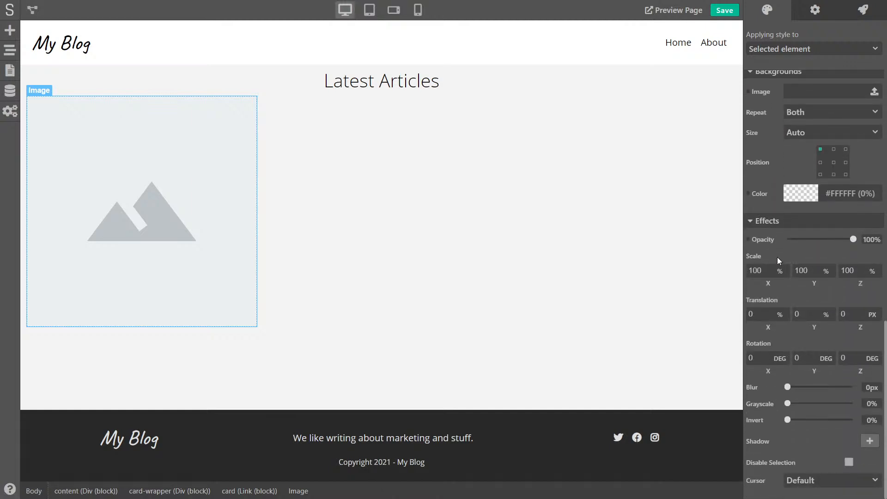
{"action": "scroll", "coordinate": [778, 259], "scroll_direction": "up", "scroll_amount": 3}
{"action": "scroll", "coordinate": [770, 264], "scroll_direction": "down", "scroll_amount": 3}
{"action": "scroll", "coordinate": [769, 342], "scroll_direction": "up", "scroll_amount": 5}
{"action": "scroll", "coordinate": [766, 287], "scroll_direction": "up", "scroll_amount": 2}
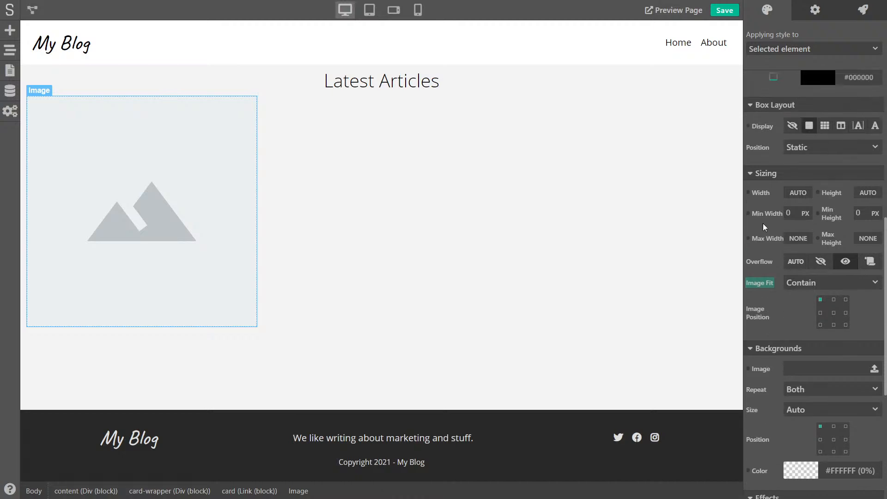
{"action": "left_click", "coordinate": [872, 195]}
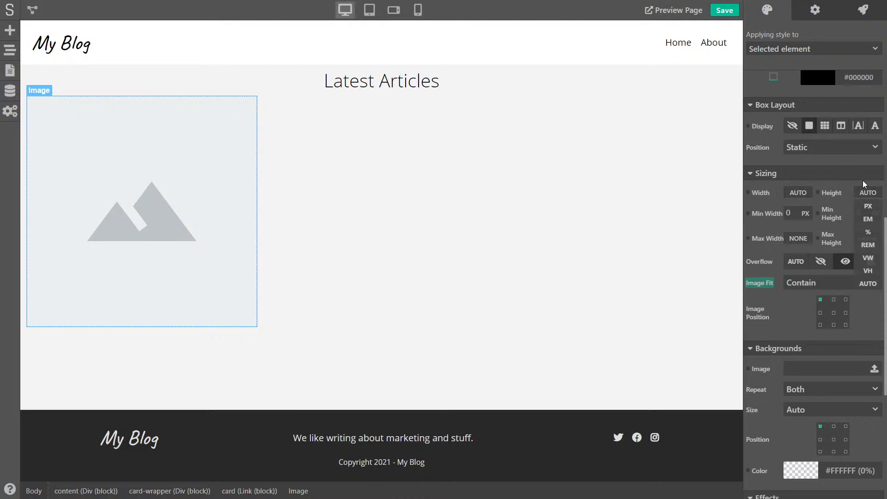
{"action": "left_click", "coordinate": [873, 206]}
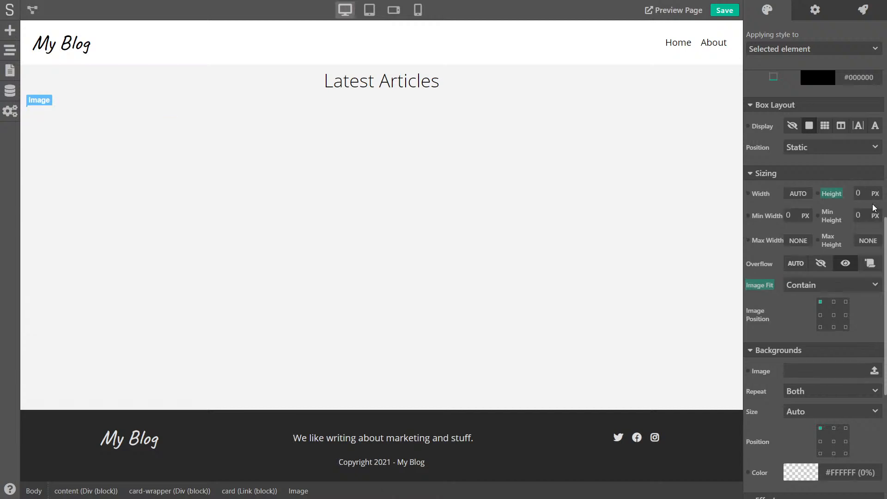
{"action": "double_click", "coordinate": [859, 194]}
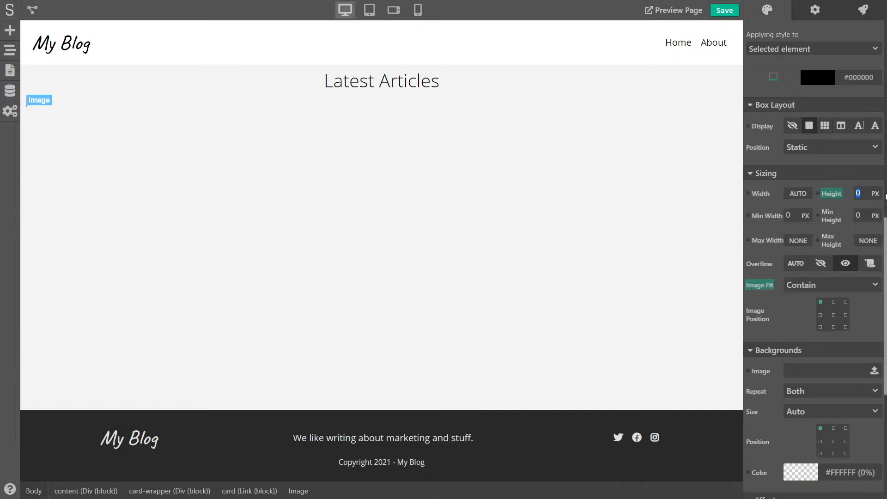
{"action": "type", "text": "300"}
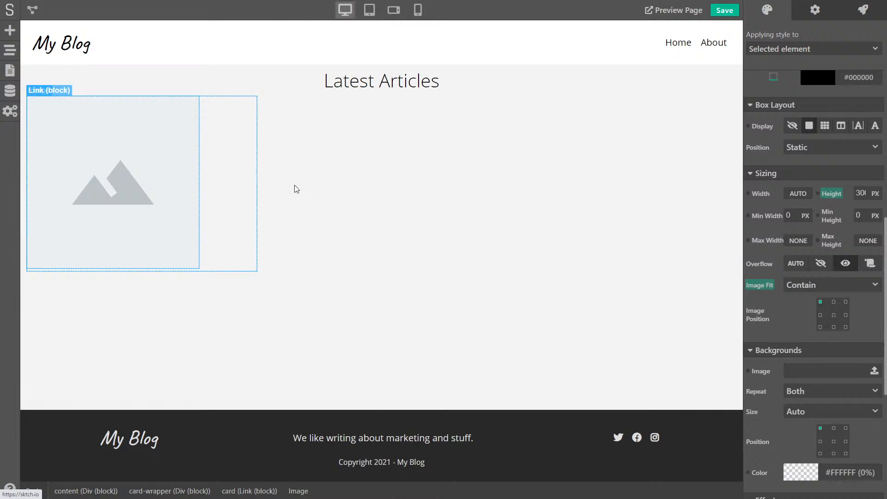
Make the image 100 % wide with Cover fit, then reselect the card link block
{"action": "left_click", "coordinate": [802, 196]}
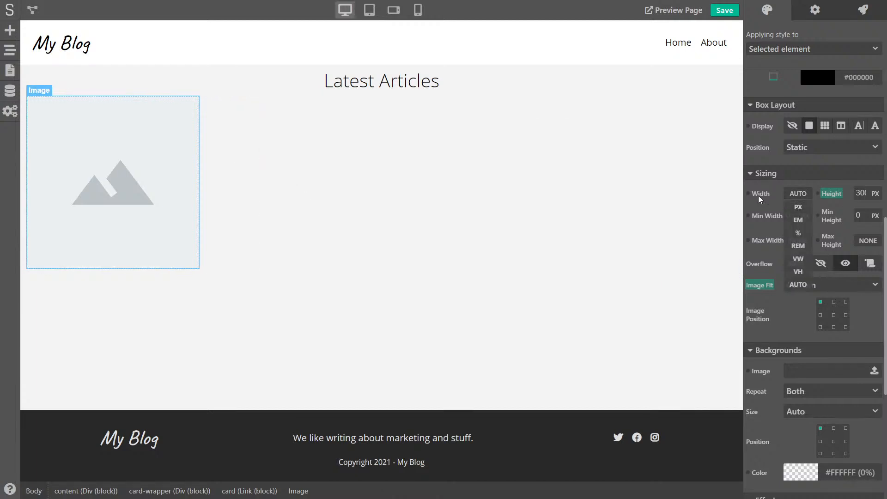
{"action": "left_click", "coordinate": [798, 233]}
{"action": "left_click_drag", "start_coordinate": [796, 194], "coordinate": [760, 198]}
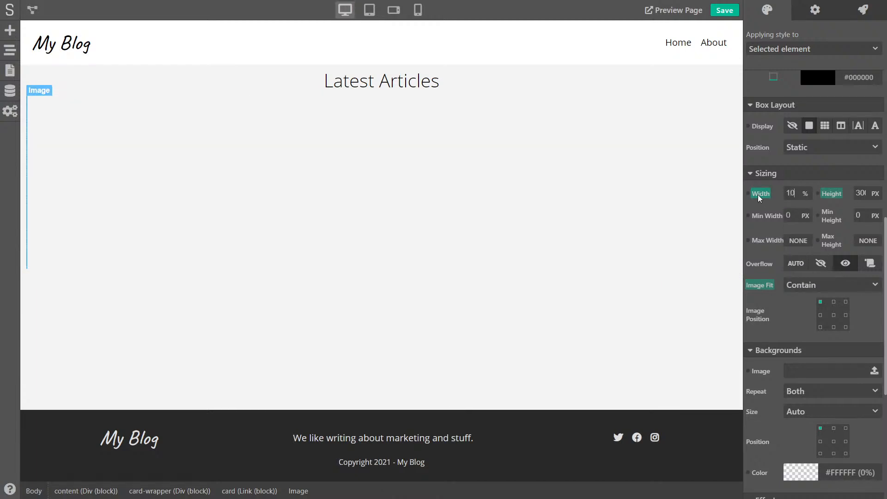
{"action": "type", "text": "100"}
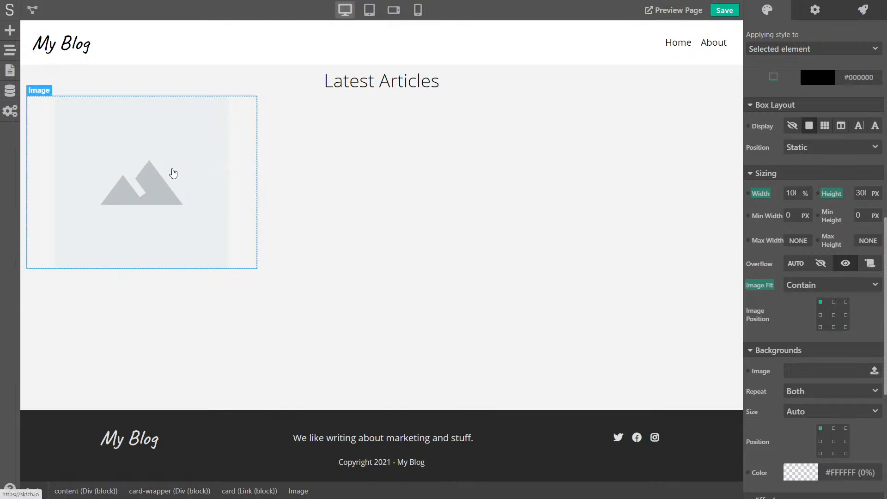
{"action": "left_click", "coordinate": [807, 287]}
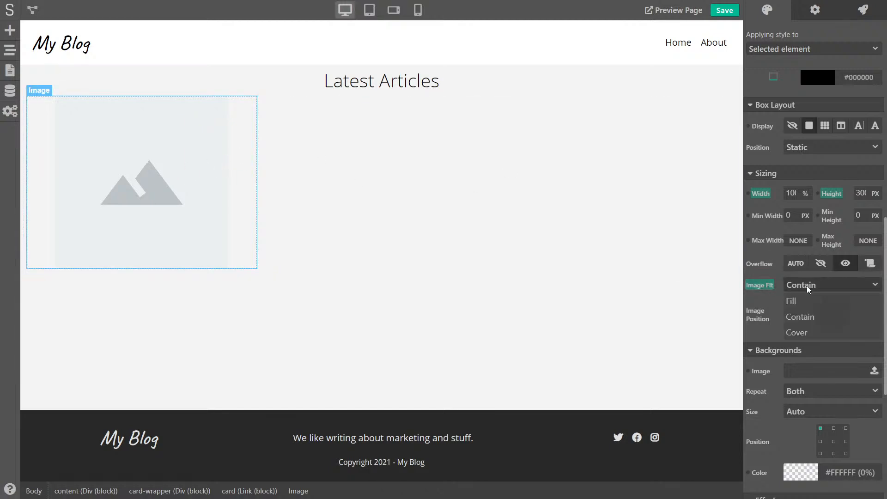
{"action": "left_click", "coordinate": [801, 334]}
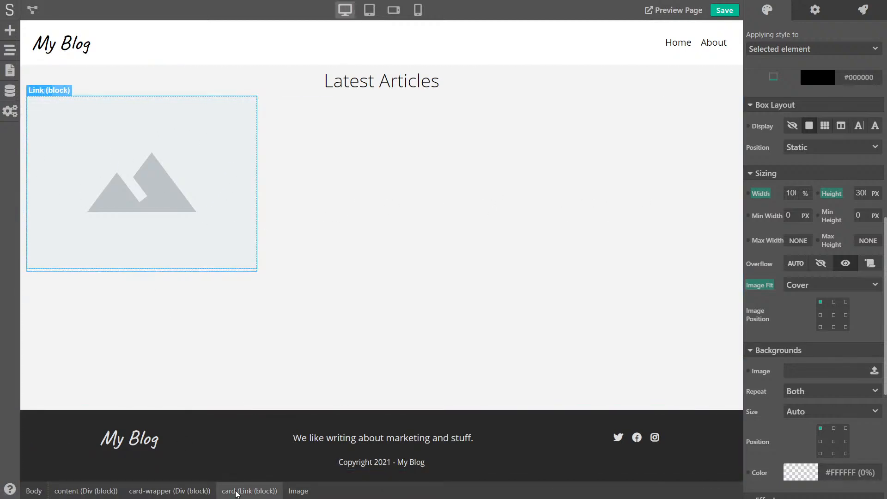
{"action": "left_click", "coordinate": [236, 491]}
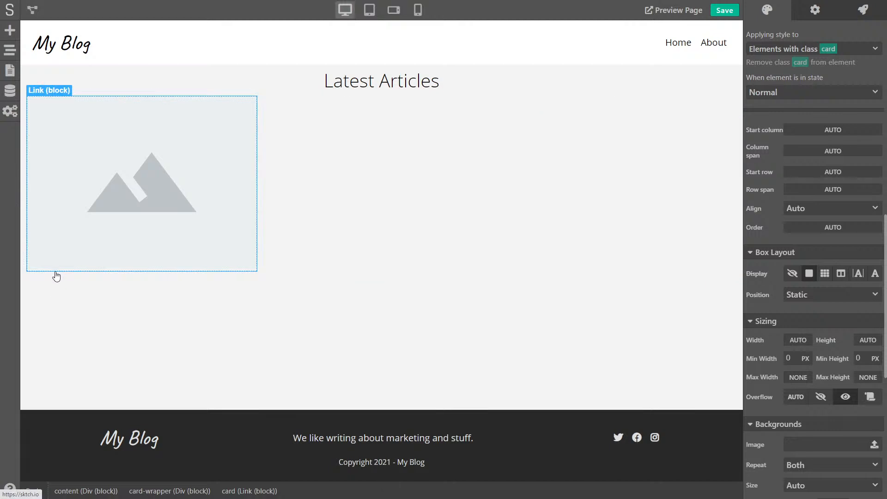
Add a Heading 2 reading 'Blog Post Title' below the card image
{"action": "left_click", "coordinate": [10, 32]}
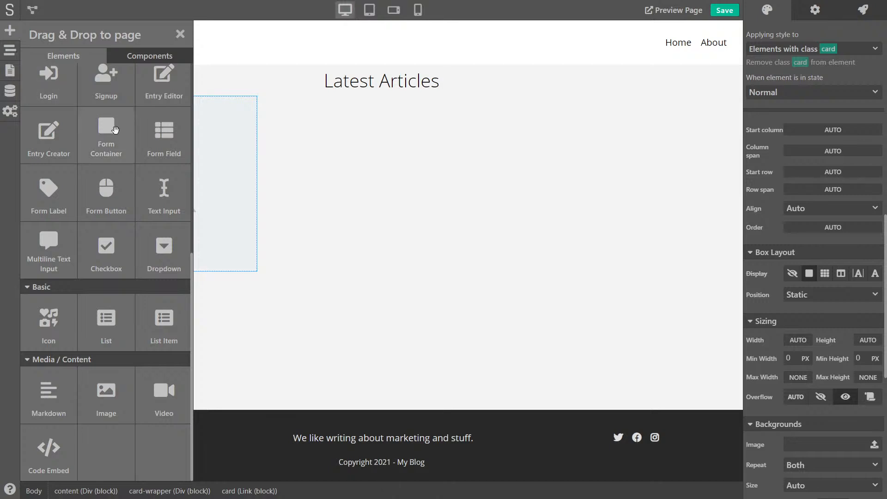
{"action": "scroll", "coordinate": [109, 120], "scroll_direction": "up", "scroll_amount": 8}
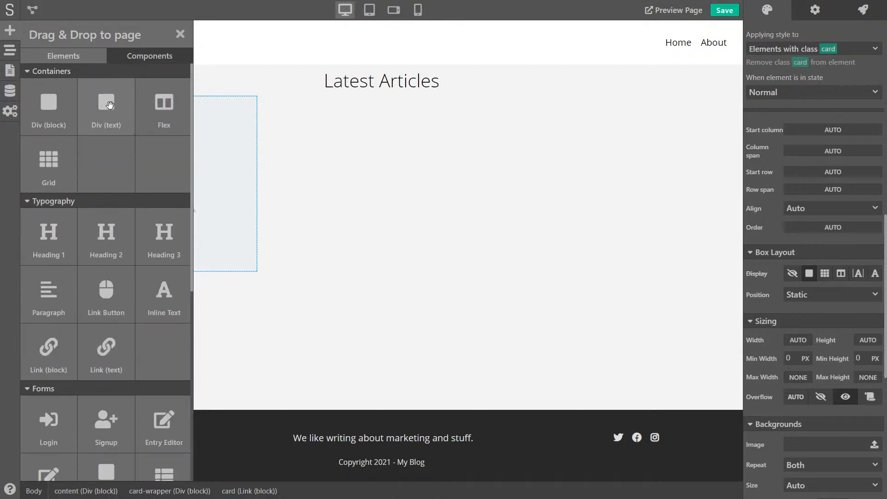
{"action": "left_click_drag", "start_coordinate": [108, 238], "coordinate": [113, 272]}
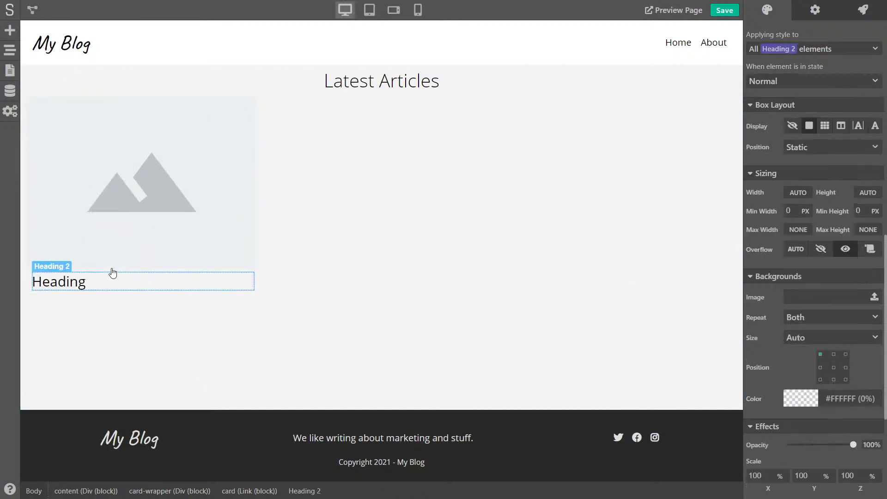
{"action": "double_click", "coordinate": [66, 286]}
{"action": "type", "text": "Blog Post T"}
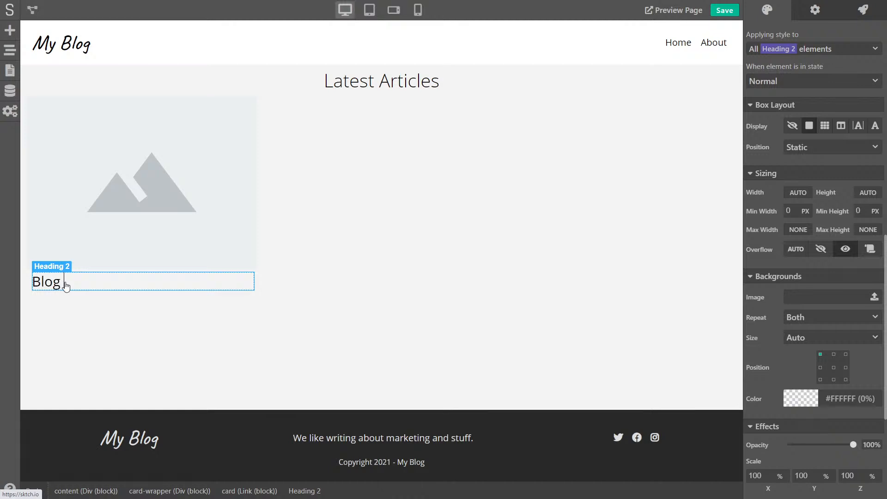
{"action": "type", "text": "itle"}
Add a Heading 3 reading 'Author - Date' beneath the title
{"action": "left_click", "coordinate": [28, 143]}
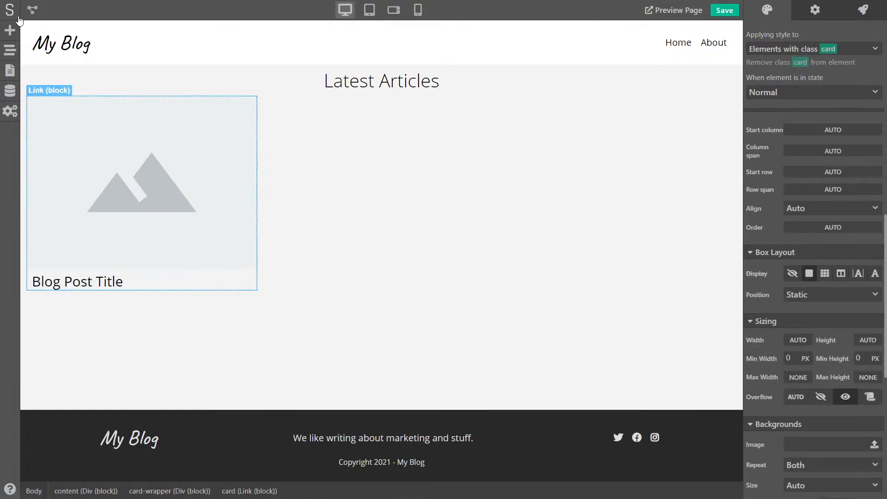
{"action": "left_click", "coordinate": [9, 30]}
{"action": "left_click_drag", "start_coordinate": [162, 233], "coordinate": [179, 294]}
{"action": "double_click", "coordinate": [53, 296]}
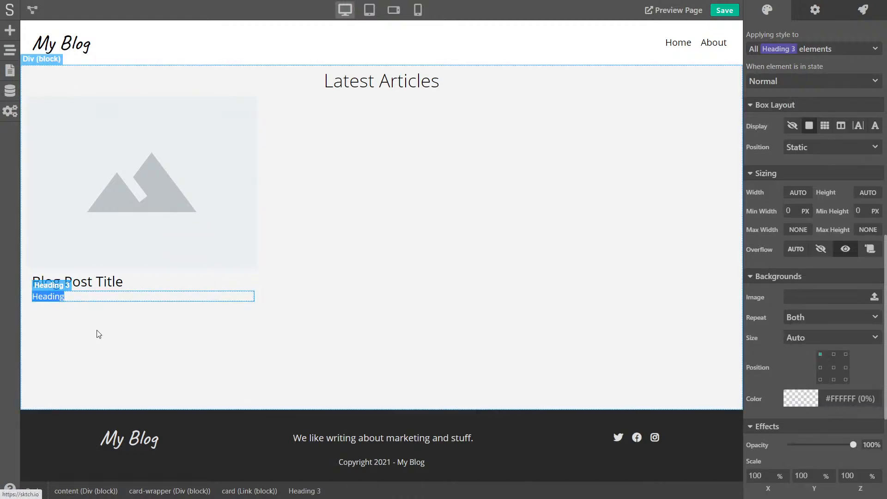
{"action": "type", "text": "Author - Date"}
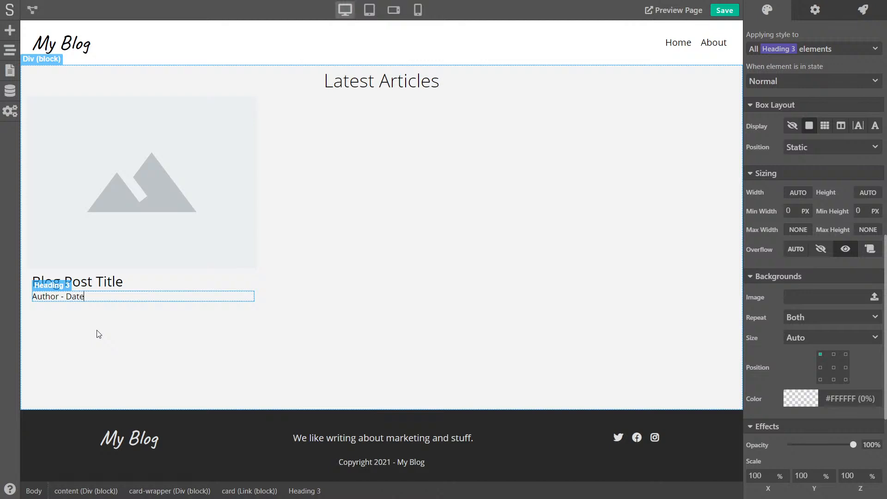
{"action": "left_click", "coordinate": [95, 334]}
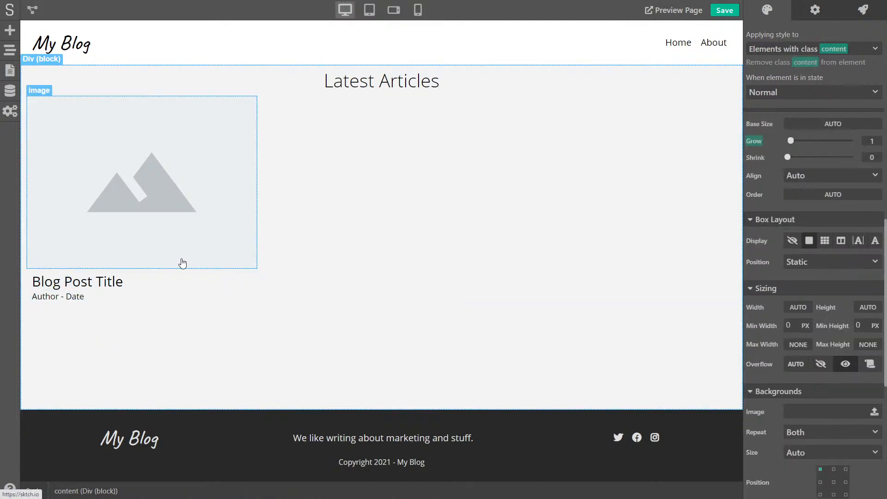
Set the card link block's background colour to opaque white #FFFFFF
{"action": "left_click", "coordinate": [29, 275]}
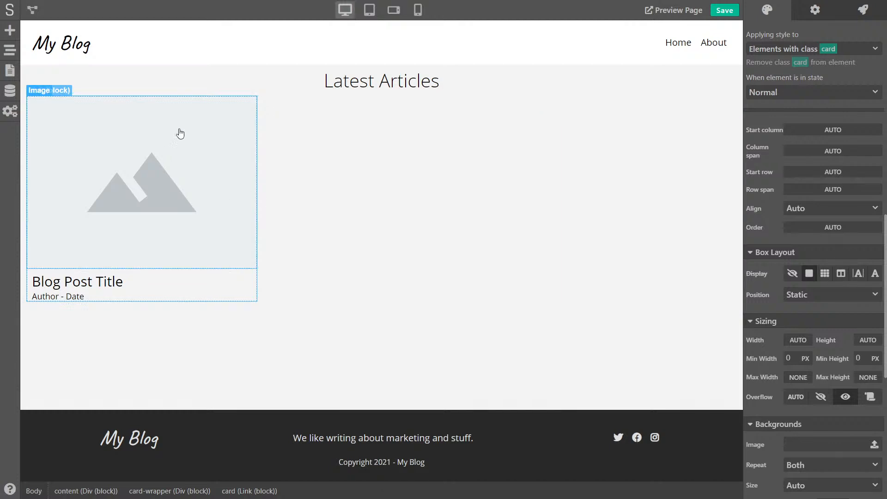
{"action": "scroll", "coordinate": [778, 193], "scroll_direction": "down", "scroll_amount": 4}
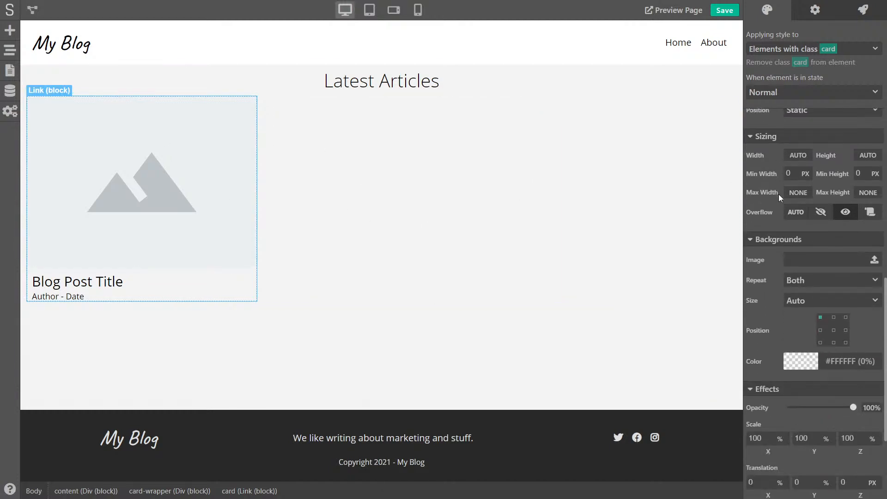
{"action": "scroll", "coordinate": [778, 194], "scroll_direction": "down", "scroll_amount": 3}
{"action": "scroll", "coordinate": [800, 231], "scroll_direction": "up", "scroll_amount": 2}
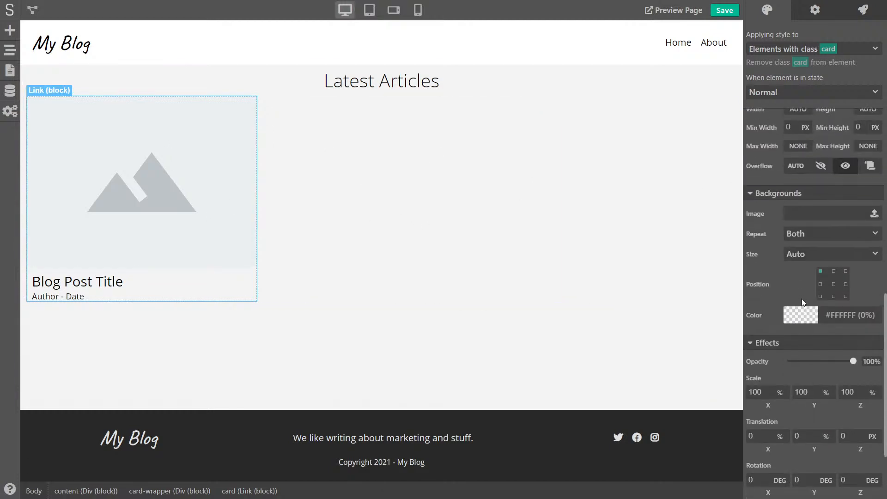
{"action": "left_click", "coordinate": [792, 320]}
{"action": "left_click_drag", "start_coordinate": [770, 347], "coordinate": [738, 317]}
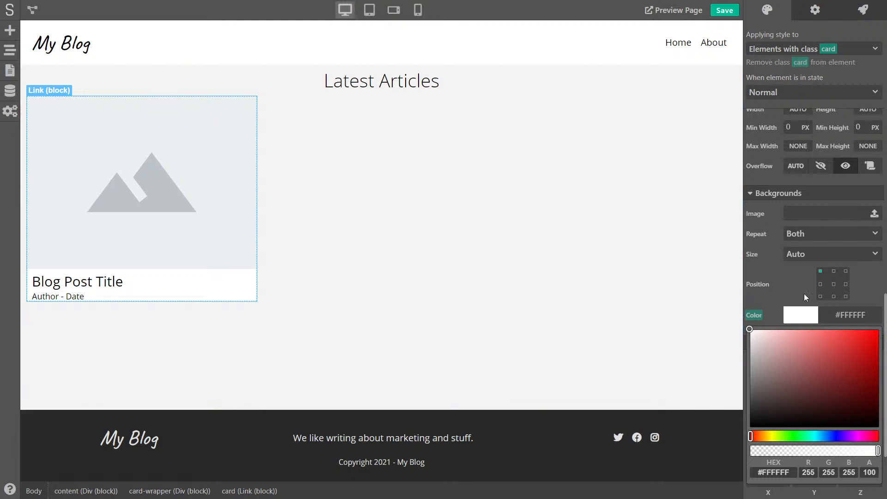
{"action": "left_click", "coordinate": [791, 271]}
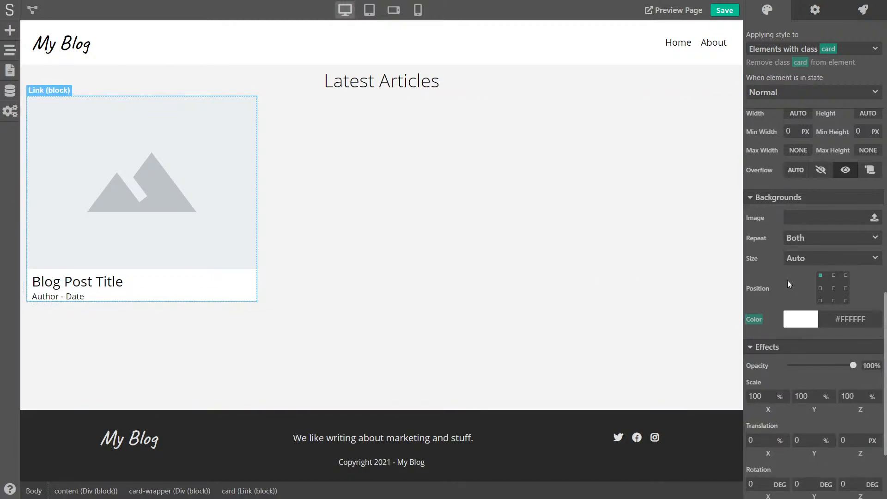
Give the card a 10 px bottom inner margin
{"action": "scroll", "coordinate": [787, 282], "scroll_direction": "up", "scroll_amount": 10}
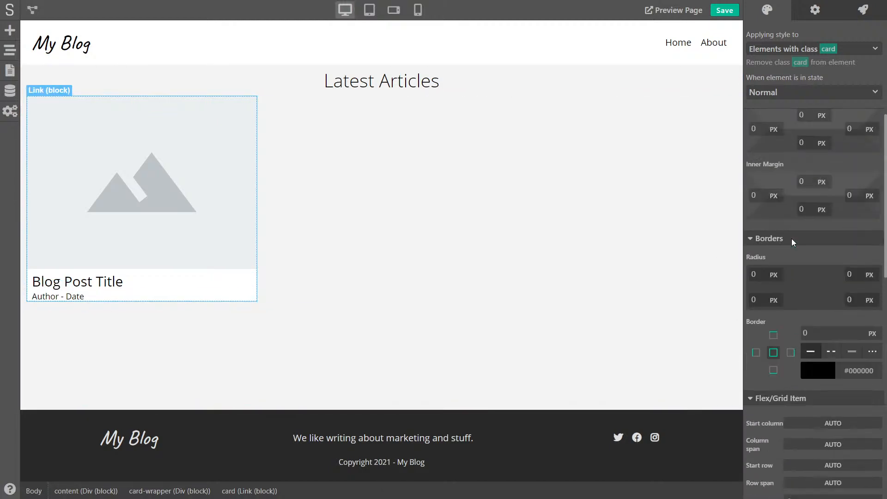
{"action": "scroll", "coordinate": [797, 243], "scroll_direction": "up", "scroll_amount": 1}
{"action": "double_click", "coordinate": [808, 240]}
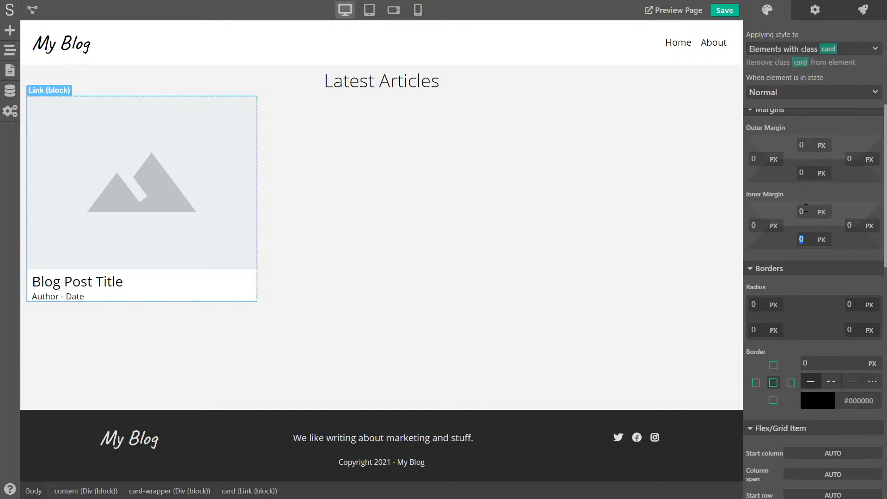
{"action": "type", "text": "10"}
{"action": "left_click", "coordinate": [850, 197]}
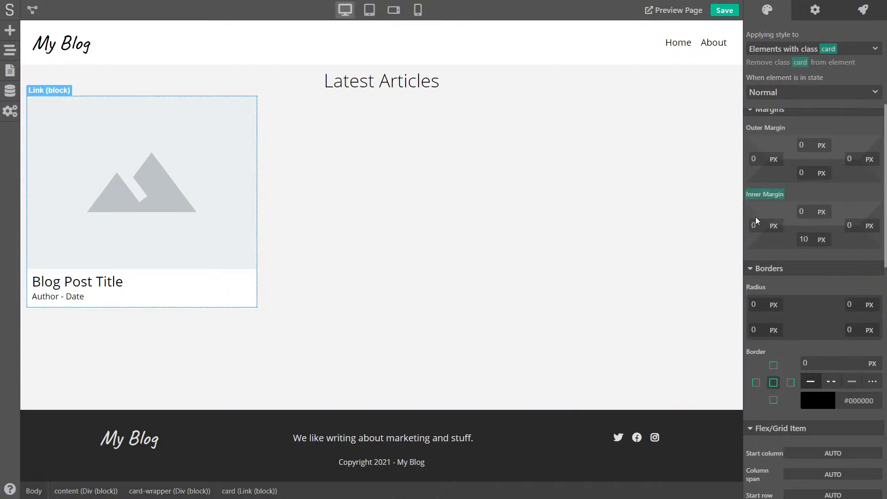
Round all four corners of the card with a 5 px border radius
{"action": "left_click", "coordinate": [372, 234]}
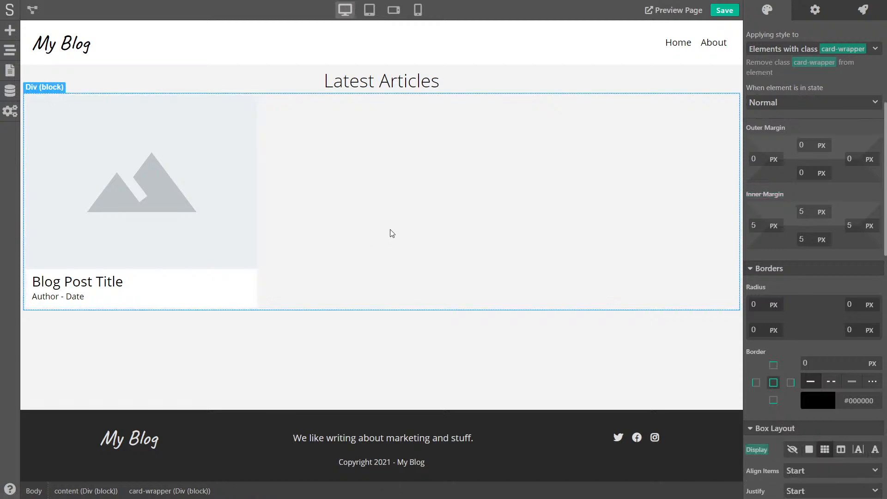
{"action": "left_click", "coordinate": [256, 276]}
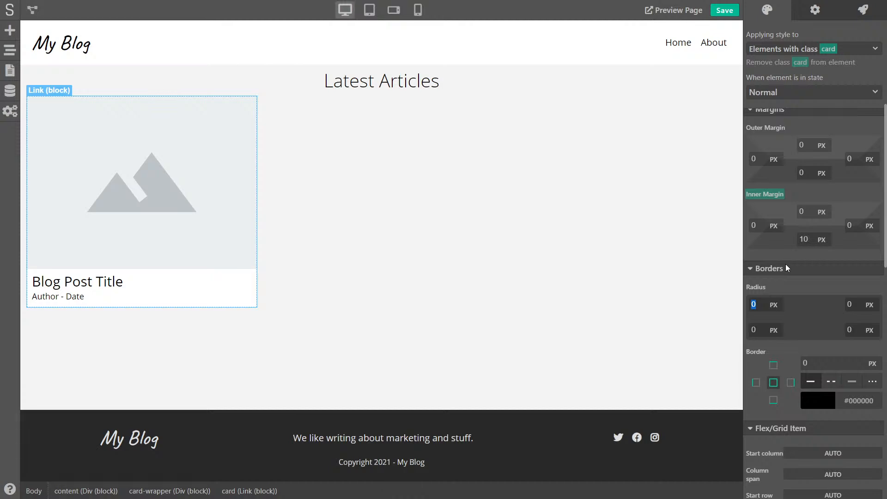
{"action": "type", "text": "5"}
{"action": "key", "text": "Tab"}
{"action": "type", "text": "5"}
{"action": "key", "text": "Tab"}
{"action": "type", "text": "5"}
{"action": "key", "text": "Tab"}
{"action": "type", "text": "5"}
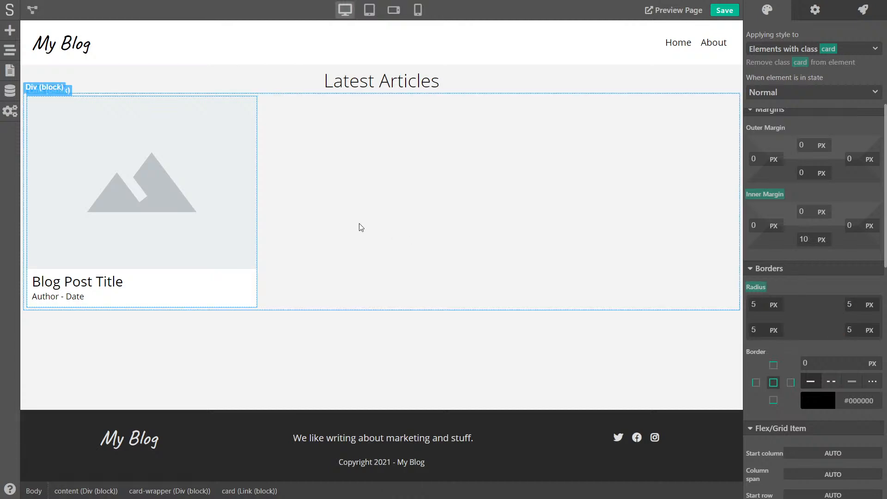
{"action": "left_click", "coordinate": [337, 243]}
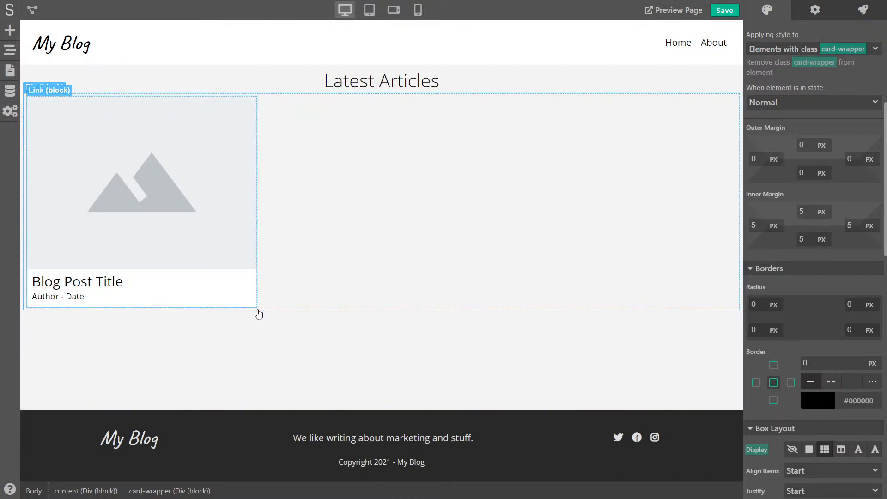
Add a 10 px blur, zero-offset black shadow at 15% opacity to the card
{"action": "left_click", "coordinate": [256, 280]}
{"action": "scroll", "coordinate": [808, 314], "scroll_direction": "down", "scroll_amount": 10}
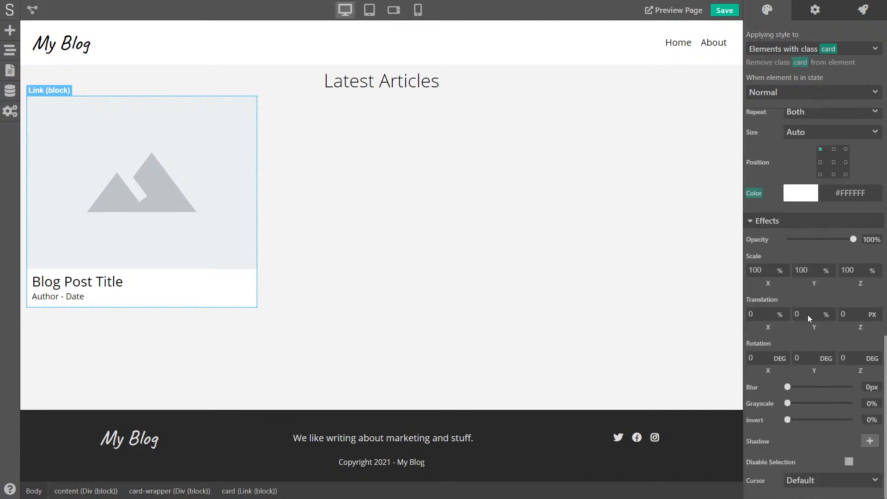
{"action": "left_click", "coordinate": [874, 441]}
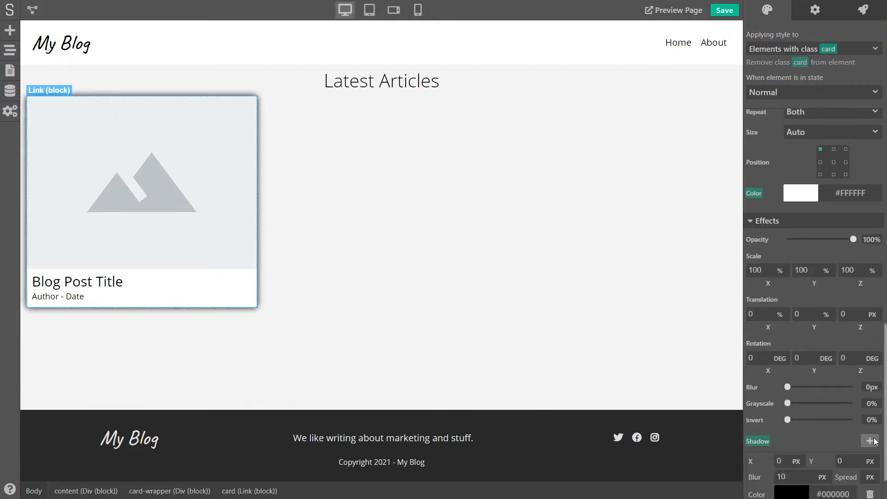
{"action": "scroll", "coordinate": [814, 437], "scroll_direction": "down", "scroll_amount": 2}
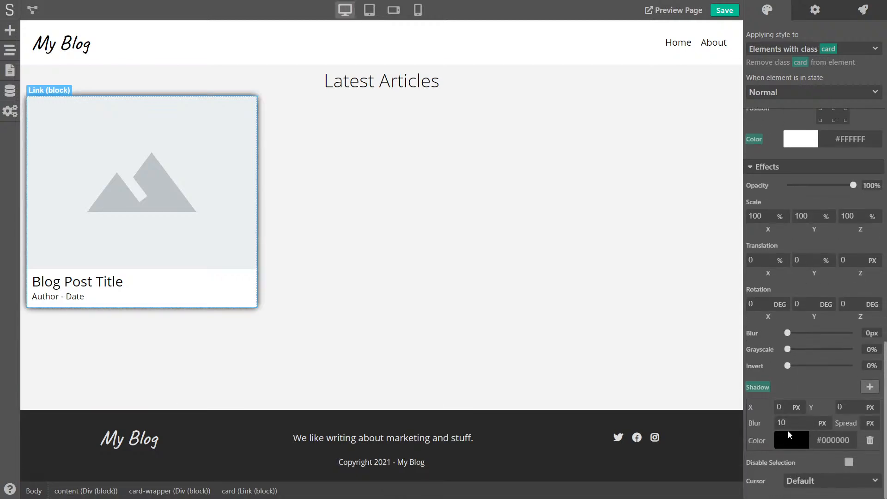
{"action": "left_click", "coordinate": [801, 444]}
{"action": "scroll", "coordinate": [797, 455], "scroll_direction": "down", "scroll_amount": 4}
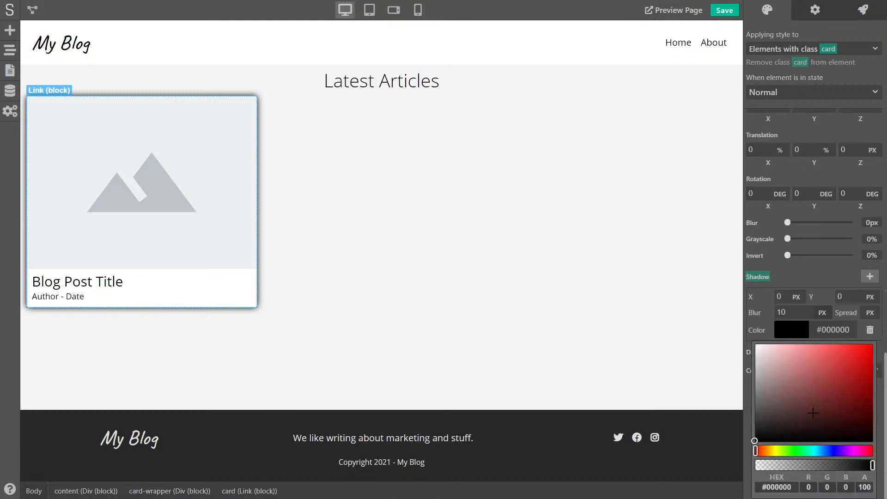
{"action": "left_click_drag", "start_coordinate": [872, 465], "coordinate": [772, 465]}
{"action": "left_click", "coordinate": [803, 278]}
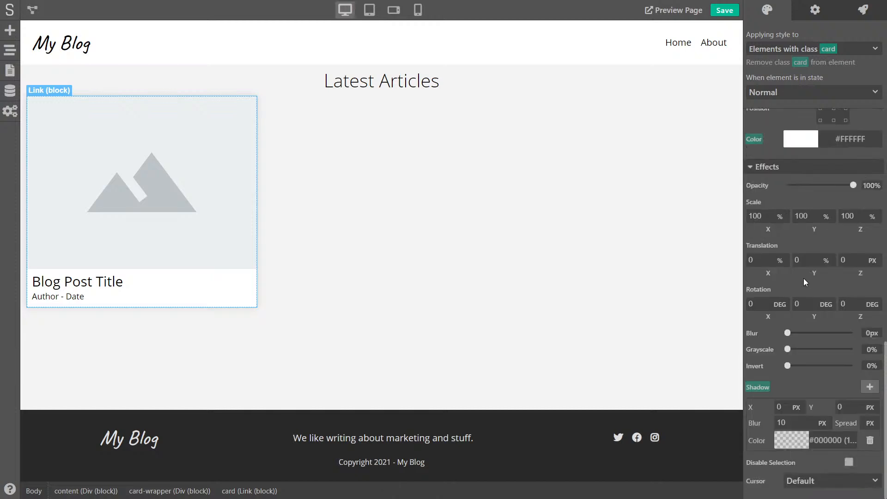
{"action": "left_click", "coordinate": [495, 212]}
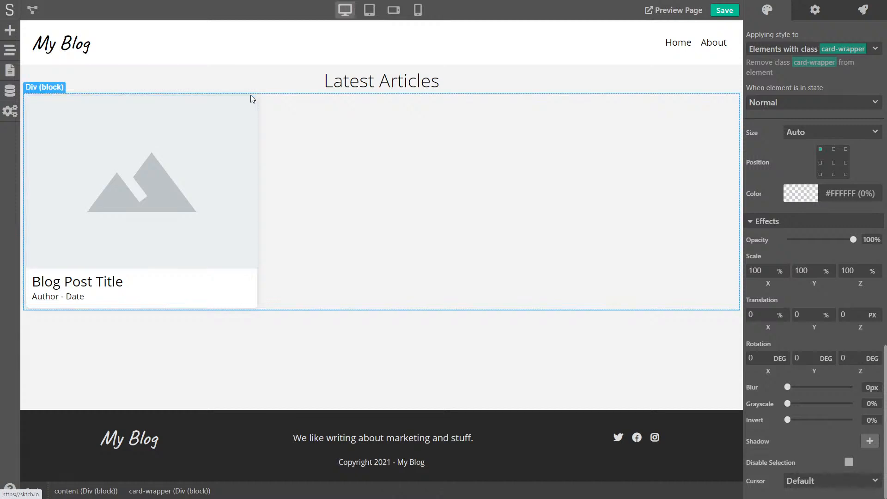
Set the card's Overflow to hidden so content follows its rounded edges
{"action": "left_click", "coordinate": [257, 276]}
{"action": "scroll", "coordinate": [787, 246], "scroll_direction": "up", "scroll_amount": 5}
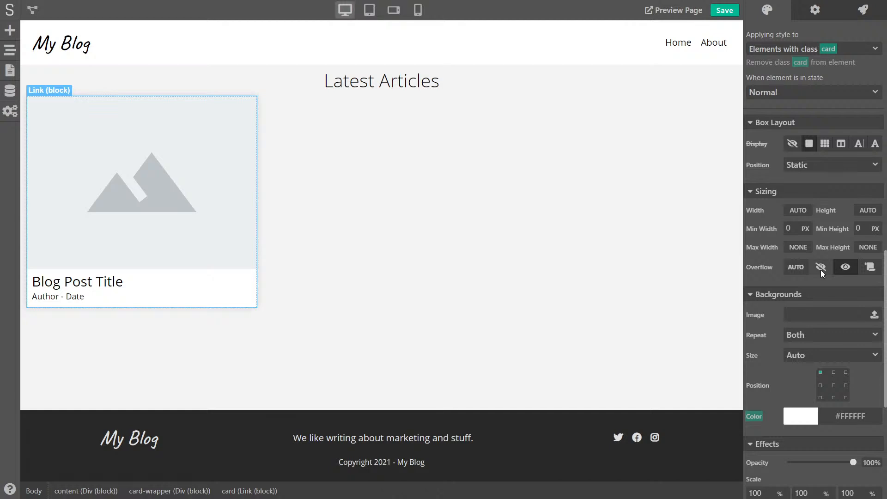
{"action": "left_click", "coordinate": [820, 270]}
Save the project and review the card in the full-screen preview
{"action": "left_click", "coordinate": [400, 174]}
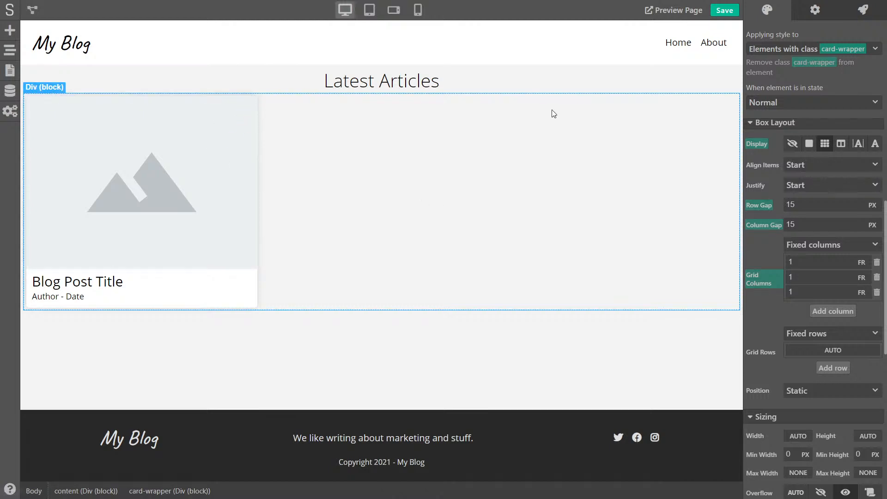
{"action": "left_click", "coordinate": [728, 11]}
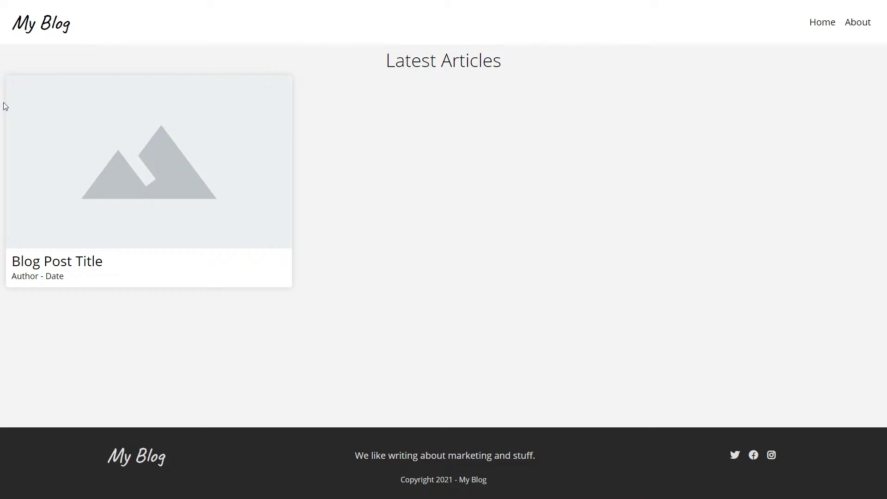
{"action": "key", "text": "Escape"}
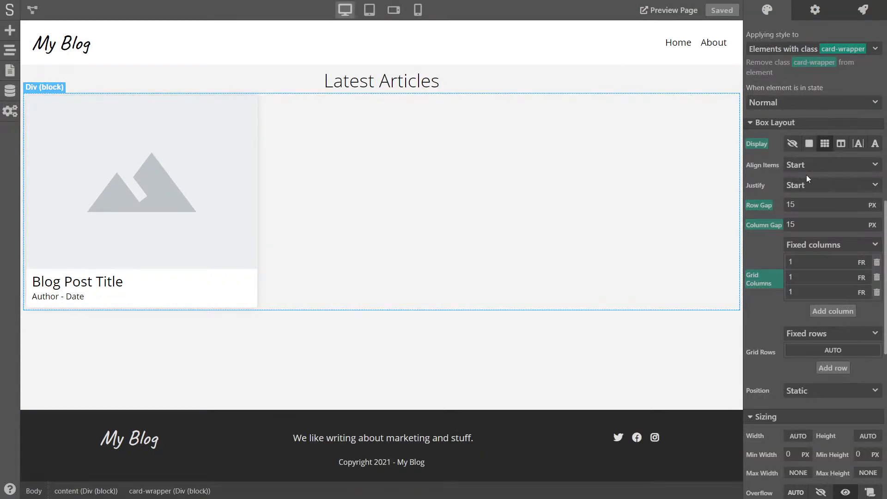
Reset the element's inner margin override and target the card-wrapper class again
{"action": "scroll", "coordinate": [795, 198], "scroll_direction": "down", "scroll_amount": 4}
{"action": "scroll", "coordinate": [788, 207], "scroll_direction": "up", "scroll_amount": 11}
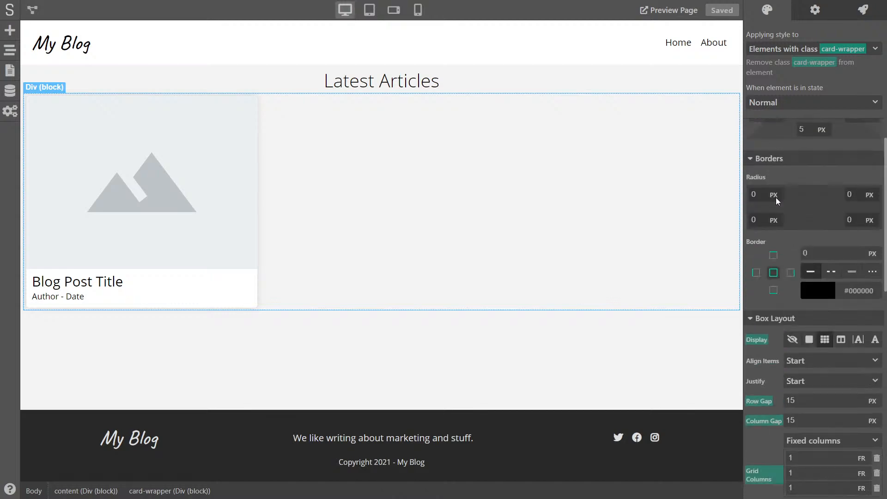
{"action": "left_click", "coordinate": [771, 214]}
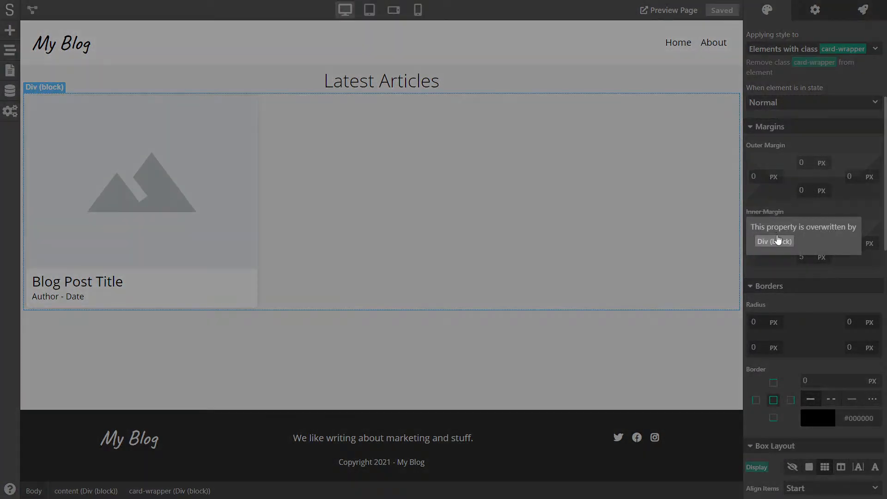
{"action": "left_click", "coordinate": [776, 240]}
{"action": "left_click", "coordinate": [772, 212]}
{"action": "left_click", "coordinate": [780, 229]}
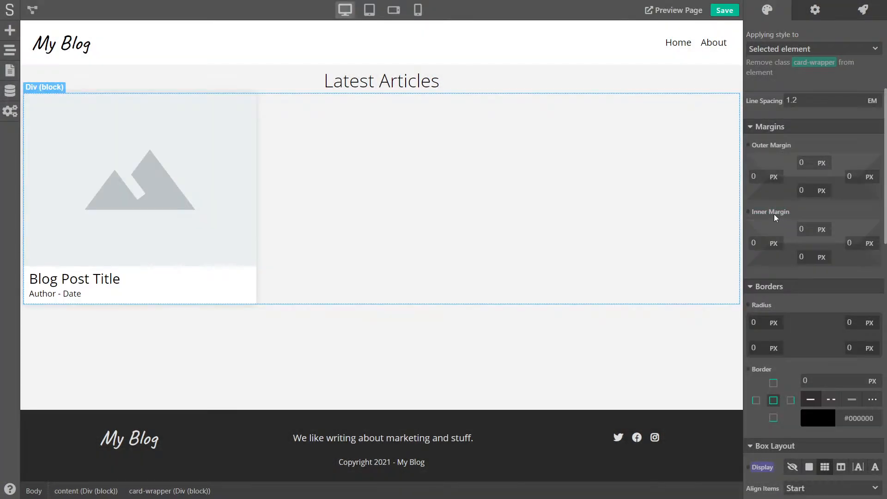
{"action": "left_click", "coordinate": [786, 51]}
{"action": "left_click", "coordinate": [786, 100]}
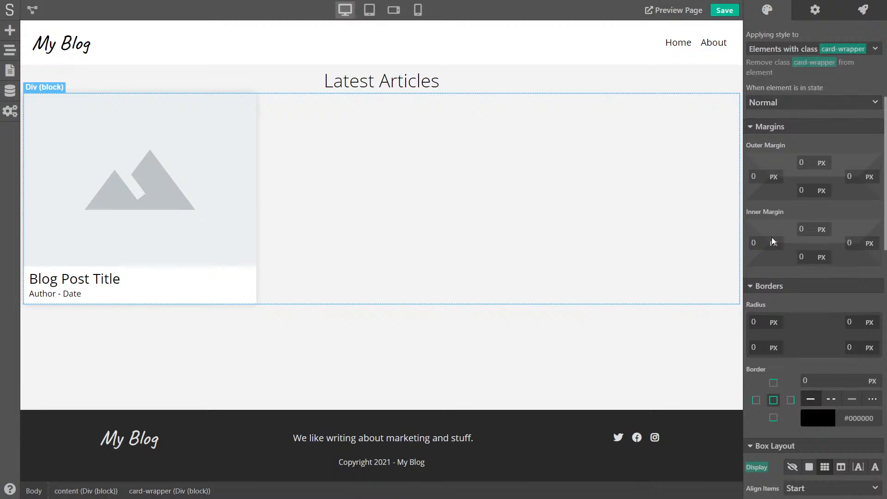
Give card-wrapper 20 px left/right and 10 px top/bottom inner margins, save, and preview
{"action": "left_click", "coordinate": [756, 243]}
{"action": "key", "text": "Tab"}
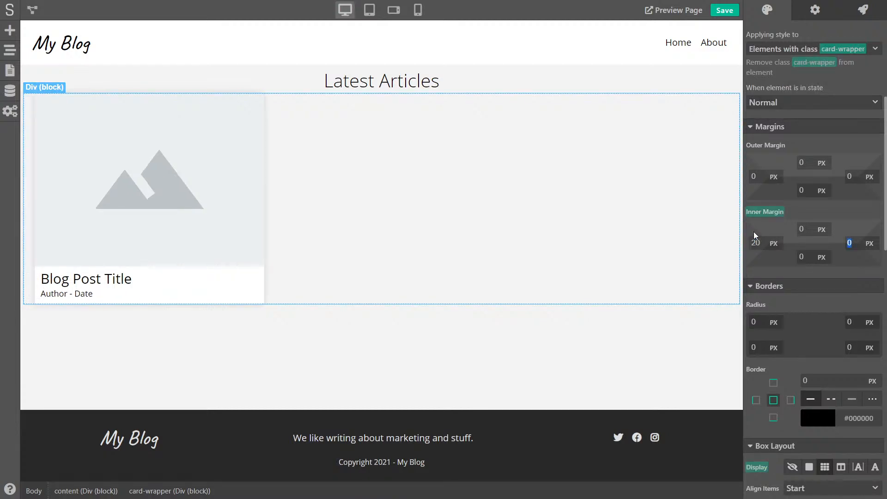
{"action": "type", "text": "20"}
{"action": "left_click", "coordinate": [865, 215]}
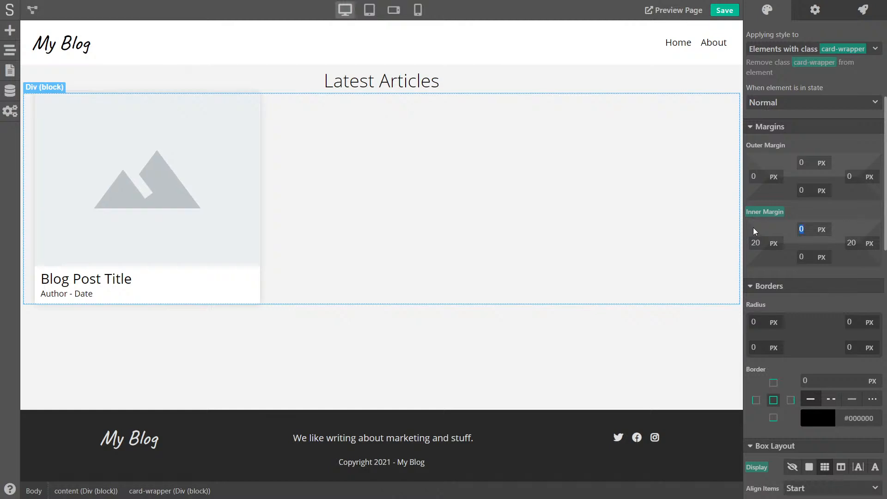
{"action": "type", "text": "10"}
{"action": "key", "text": "Tab"}
{"action": "key", "text": "Tab"}
{"action": "type", "text": "10"}
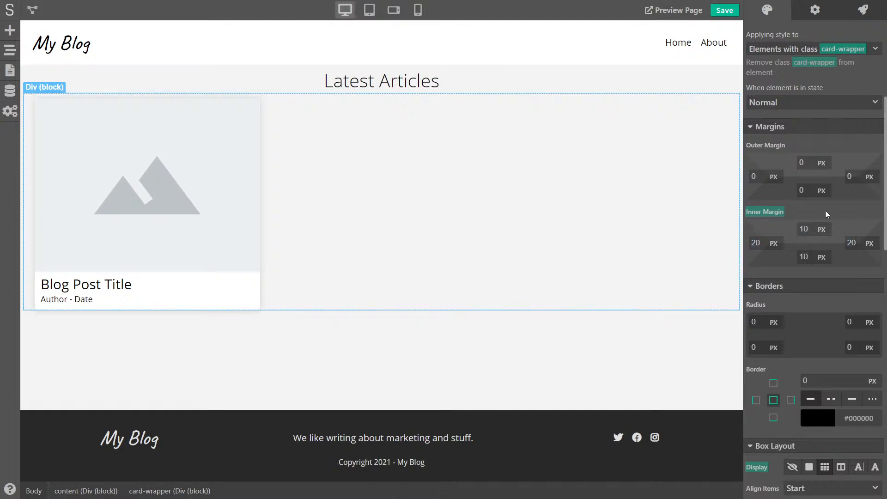
{"action": "left_click", "coordinate": [371, 349]}
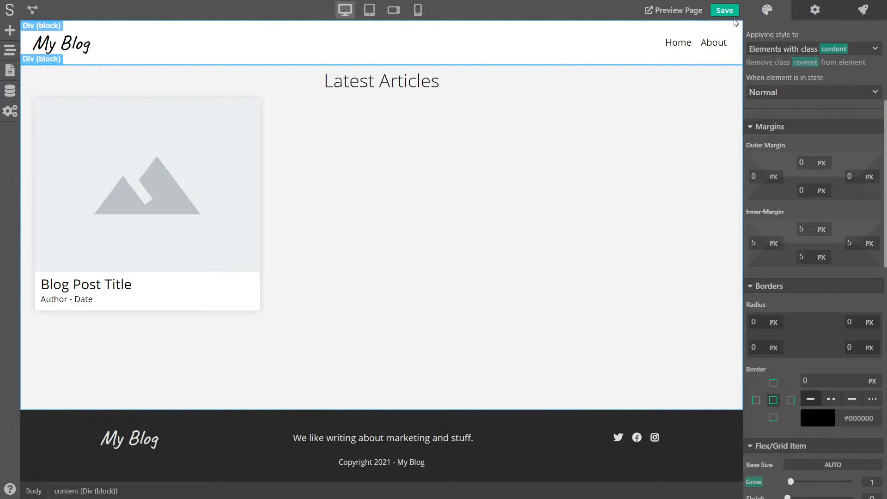
{"action": "key", "text": "ctrl+s"}
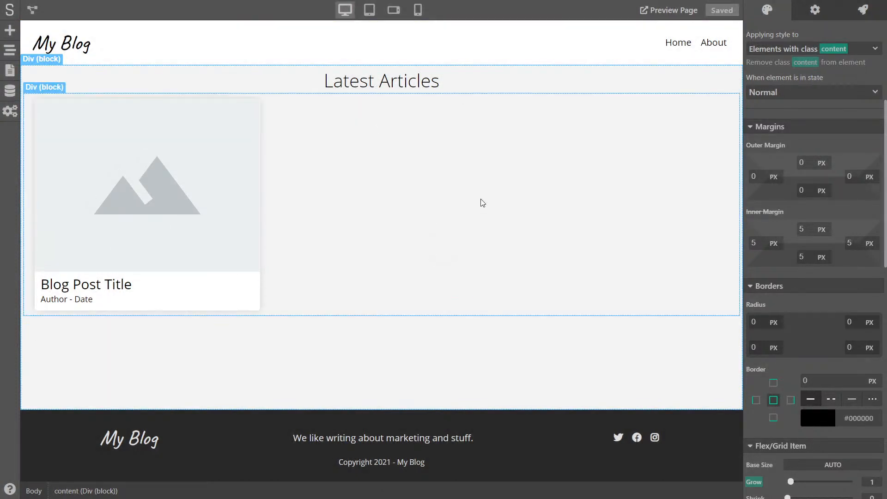
{"action": "left_click", "coordinate": [480, 200]}
{"action": "key", "text": "ctrl+Tab"}
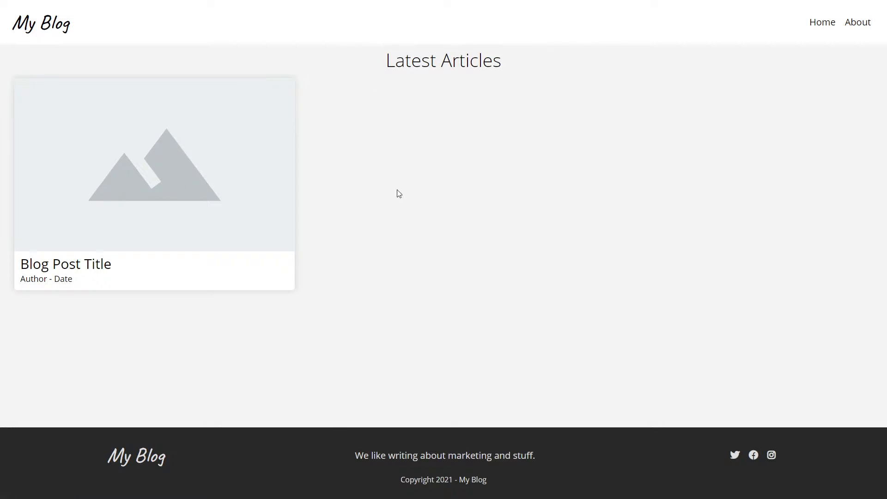
Leave the preview and bring up the page logic view with its Page Setup node
{"action": "key", "text": "ctrl+w"}
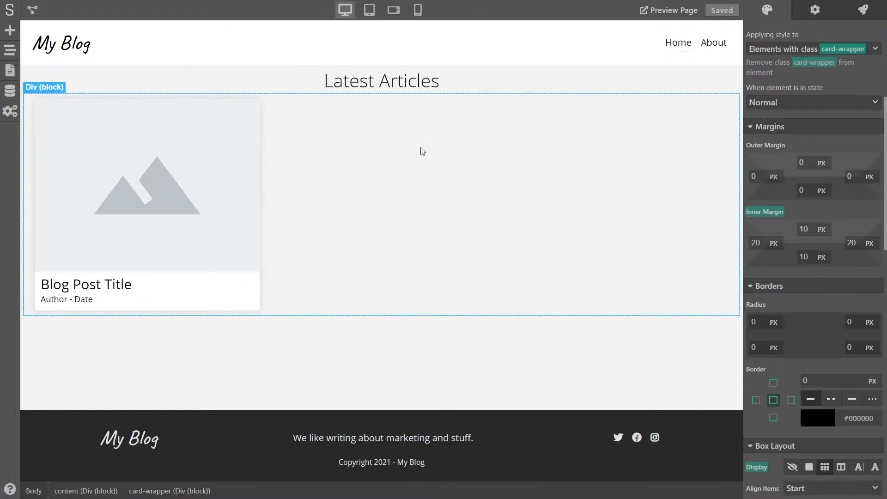
{"action": "left_click", "coordinate": [32, 10]}
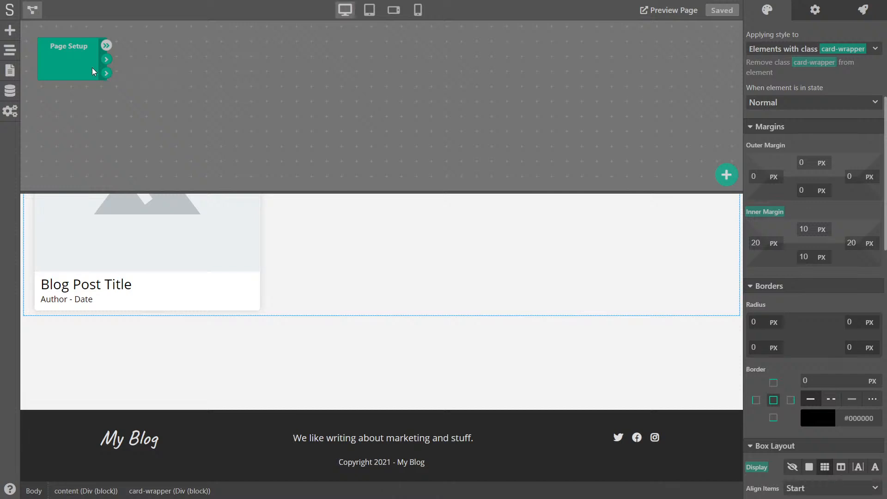
Add a Database Data Retriever node and connect Page Setup to it
{"action": "right_click", "coordinate": [148, 57]}
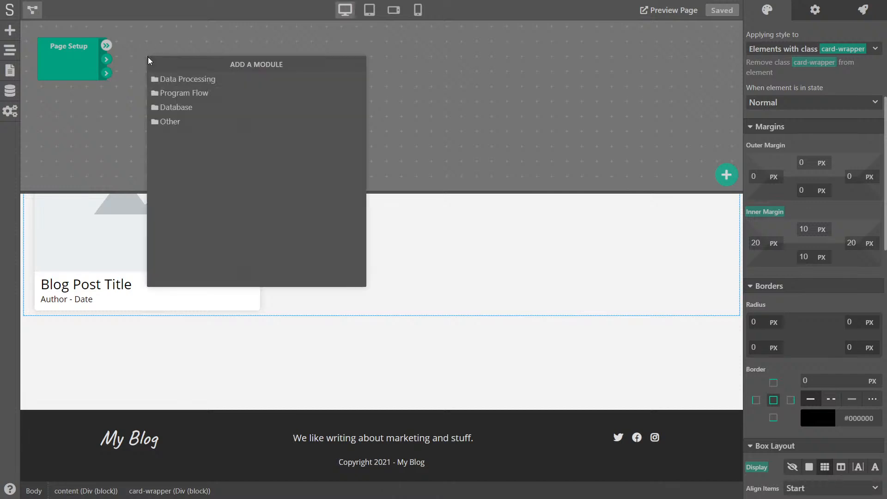
{"action": "left_click", "coordinate": [176, 109]}
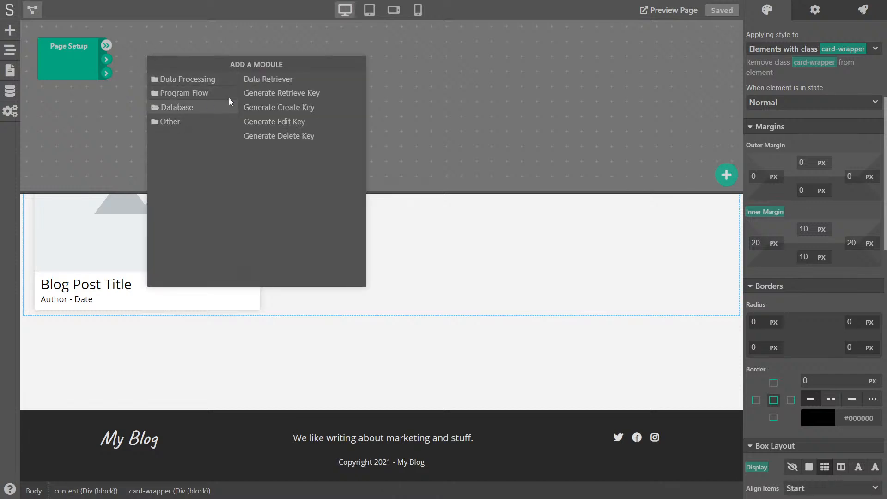
{"action": "left_click", "coordinate": [287, 79]}
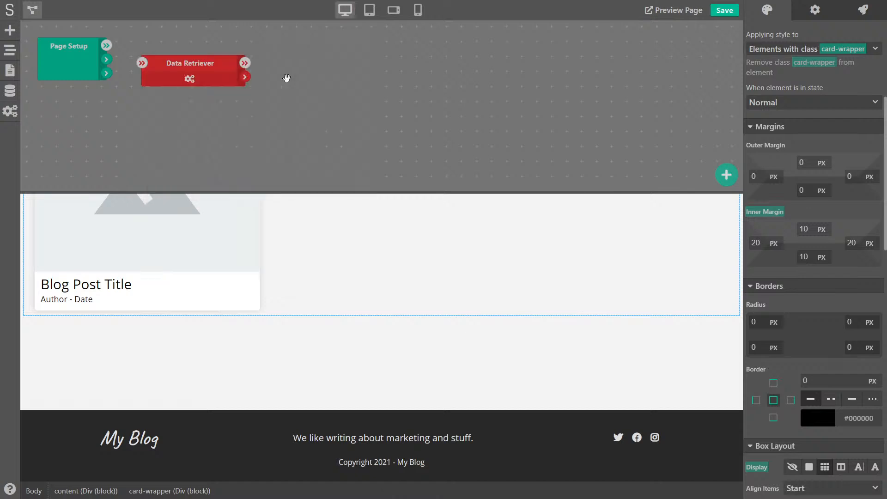
{"action": "mouse_move", "coordinate": [181, 59]}
{"action": "left_mouse_down"}
{"action": "mouse_move", "coordinate": [190, 45]}
{"action": "mouse_move", "coordinate": [172, 48]}
{"action": "left_mouse_up"}
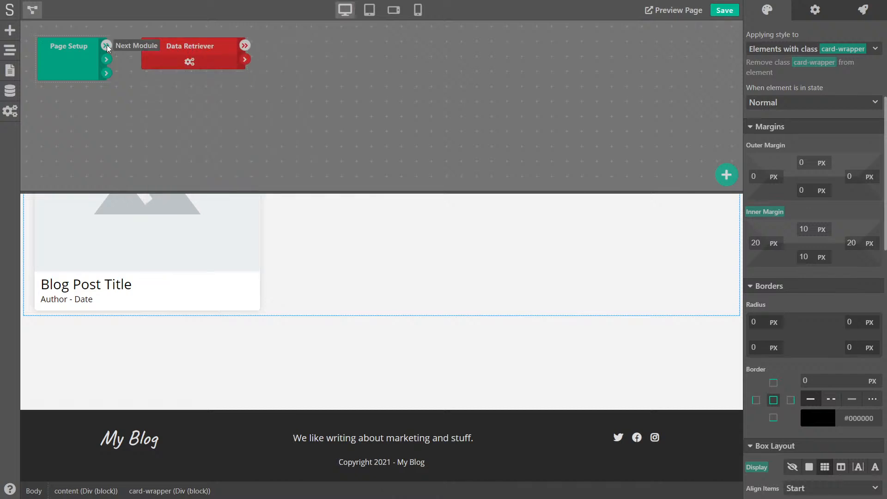
{"action": "left_click_drag", "start_coordinate": [106, 46], "coordinate": [142, 48]}
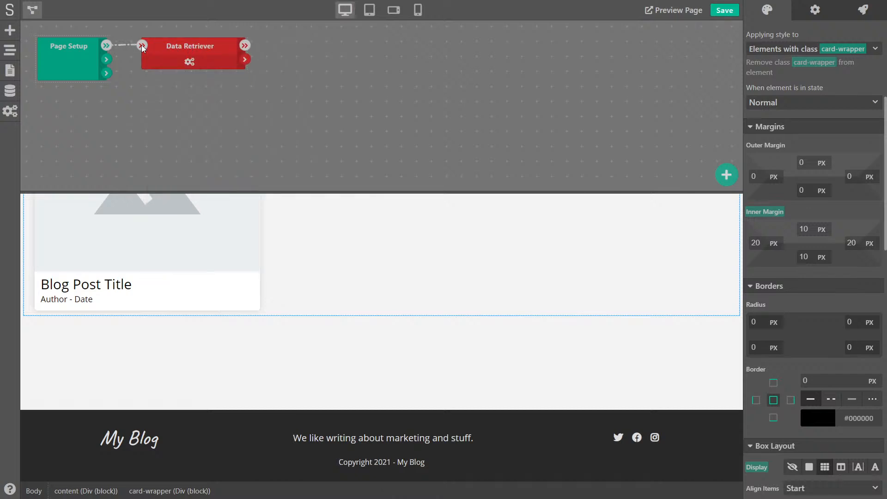
Configure the retriever to fetch Posts sorted by Date Created, descending
{"action": "left_click", "coordinate": [189, 63]}
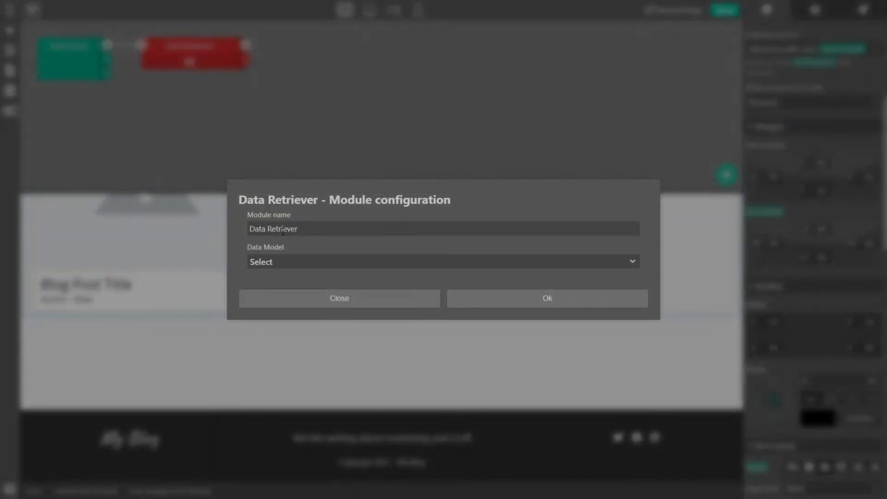
{"action": "left_click", "coordinate": [267, 257]}
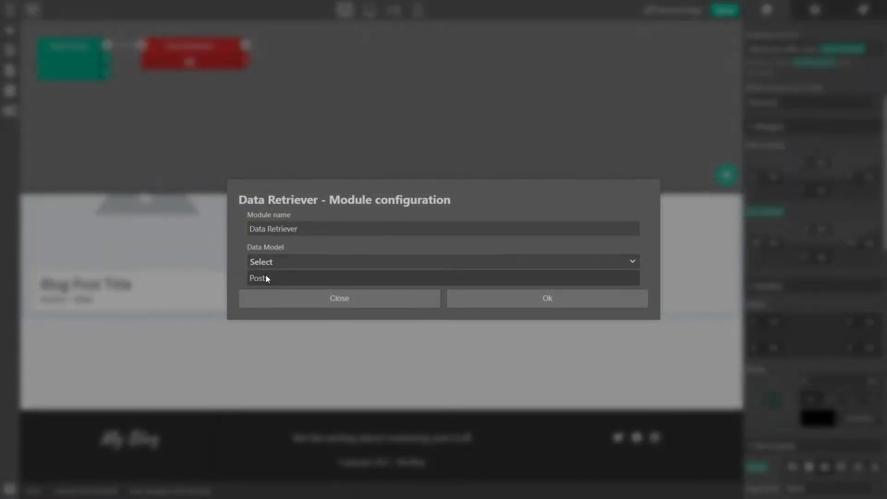
{"action": "left_click", "coordinate": [265, 275]}
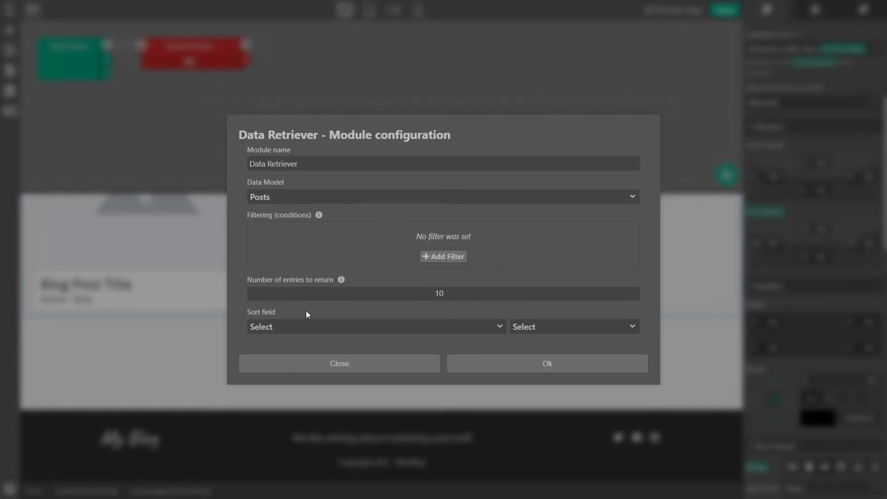
{"action": "left_click", "coordinate": [266, 327]}
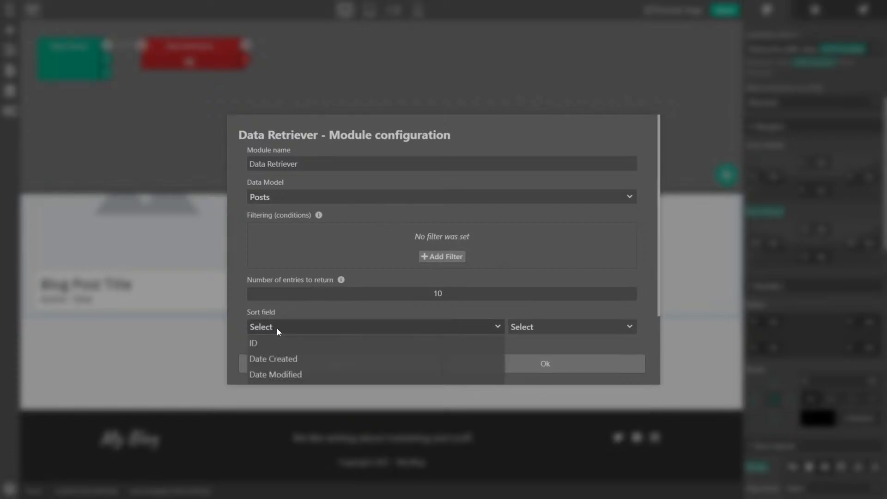
{"action": "left_click", "coordinate": [276, 359]}
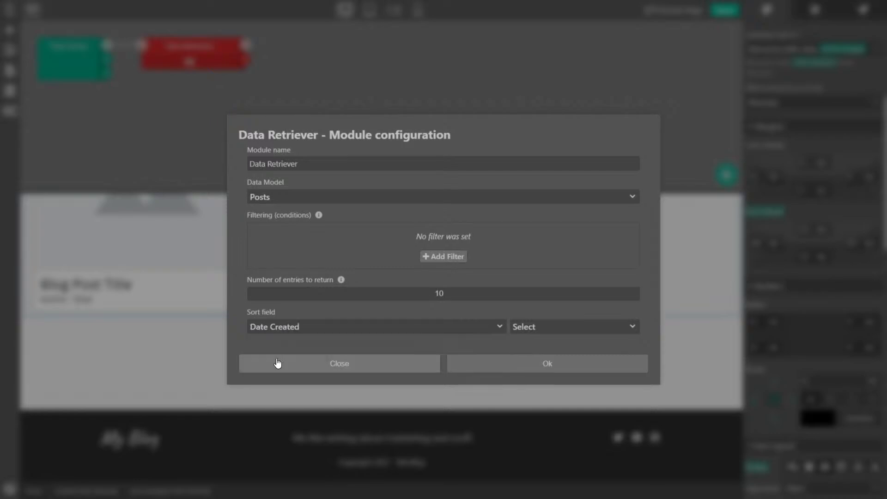
{"action": "left_click", "coordinate": [528, 327]}
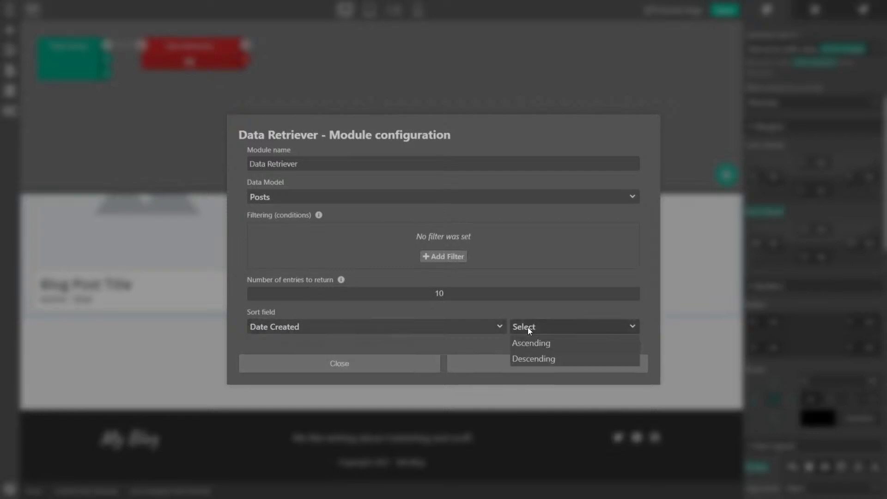
{"action": "left_click", "coordinate": [529, 359]}
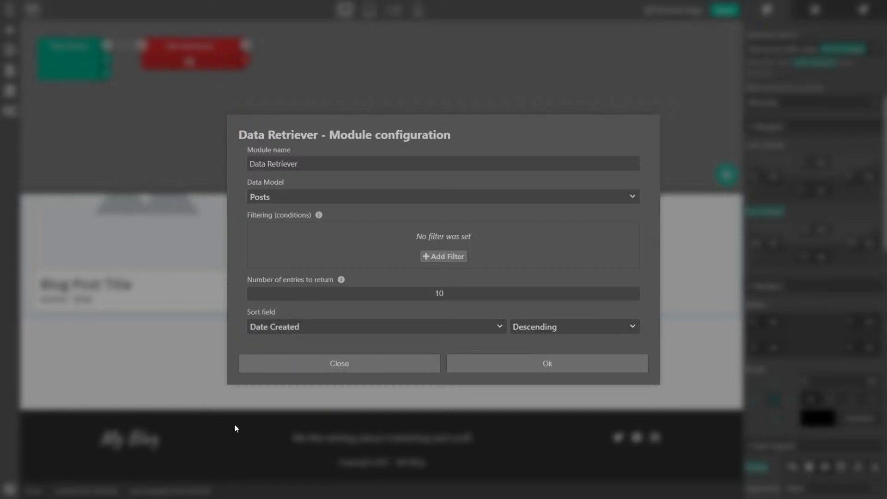
{"action": "left_click", "coordinate": [511, 370]}
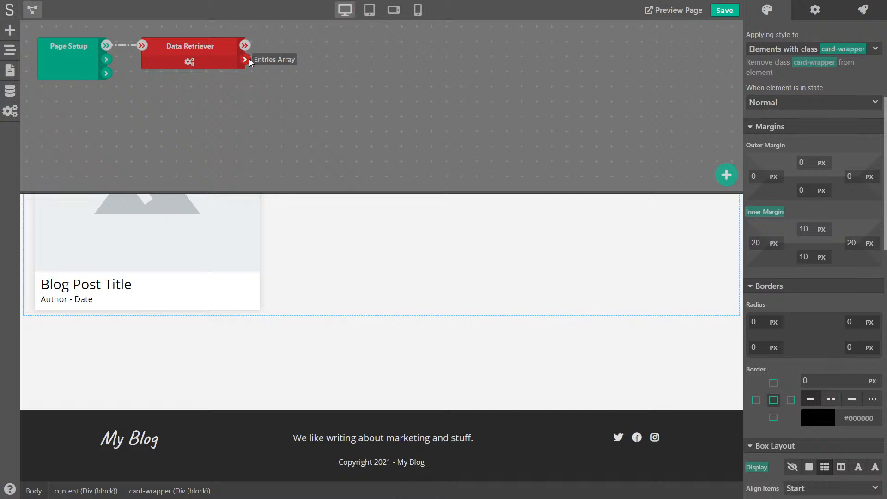
Store the Posts Entries Array in a Set Variable named posts, then save the project
{"action": "right_click", "coordinate": [281, 50]}
{"action": "left_click", "coordinate": [318, 73]}
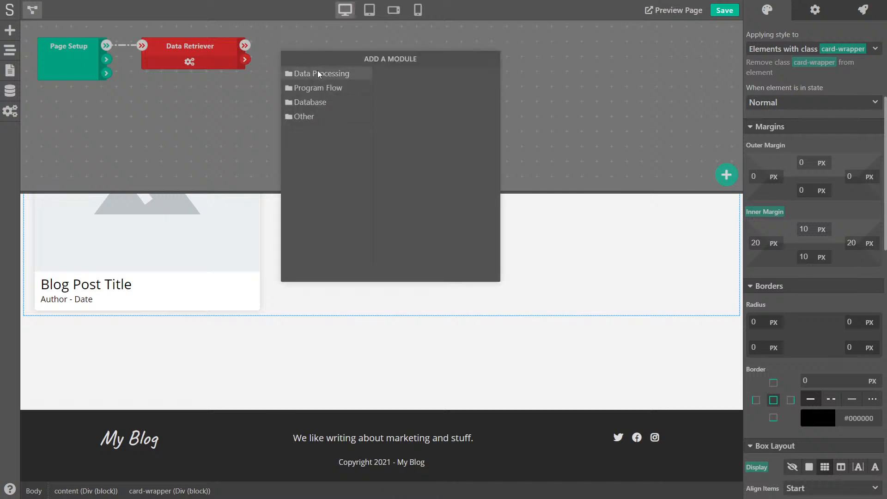
{"action": "left_click", "coordinate": [398, 145]}
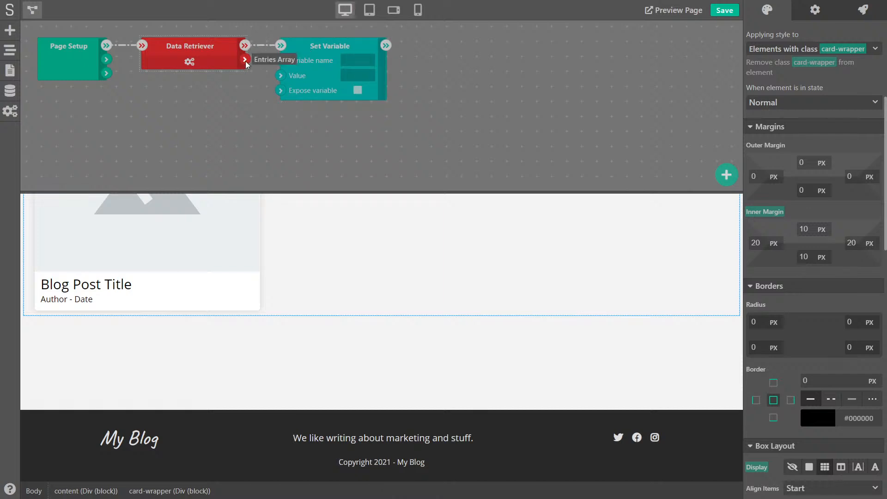
{"action": "left_click_drag", "start_coordinate": [245, 60], "coordinate": [280, 79]}
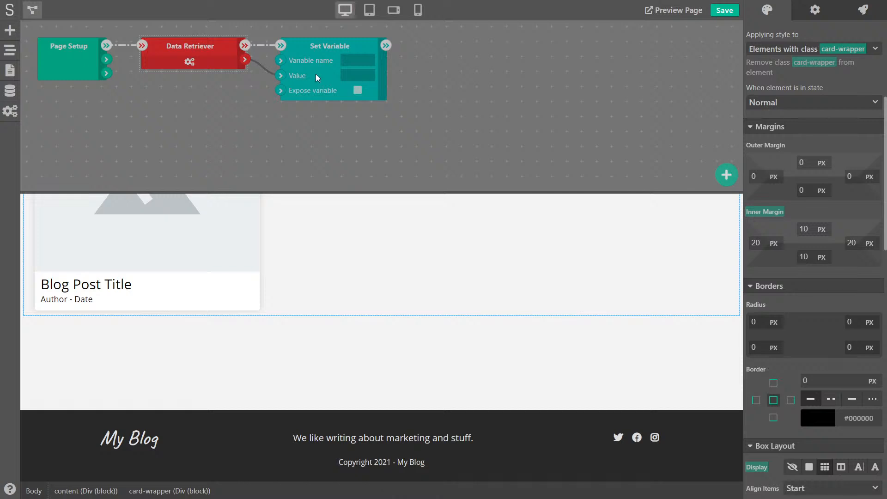
{"action": "left_click", "coordinate": [352, 64]}
{"action": "type", "text": "posts"}
{"action": "left_click", "coordinate": [410, 73]}
{"action": "left_click", "coordinate": [34, 10]}
{"action": "left_click", "coordinate": [724, 10]}
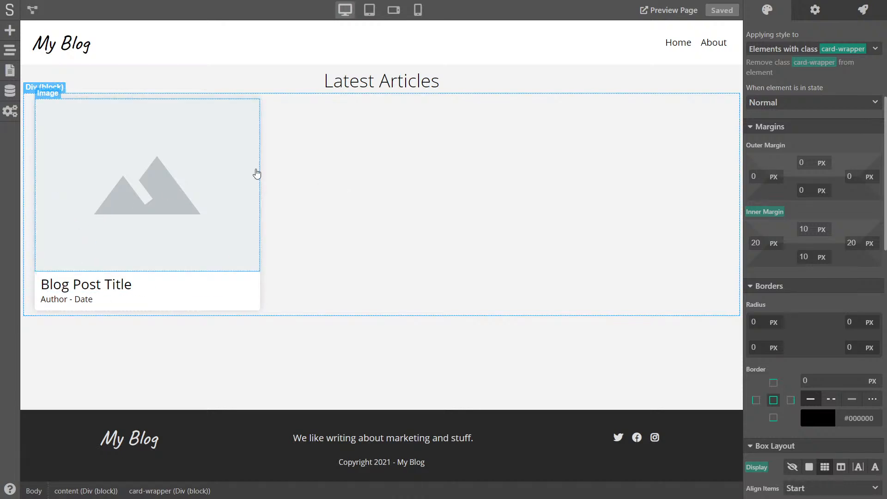
Select the post card's Link block and show its element settings
{"action": "left_click", "coordinate": [38, 283]}
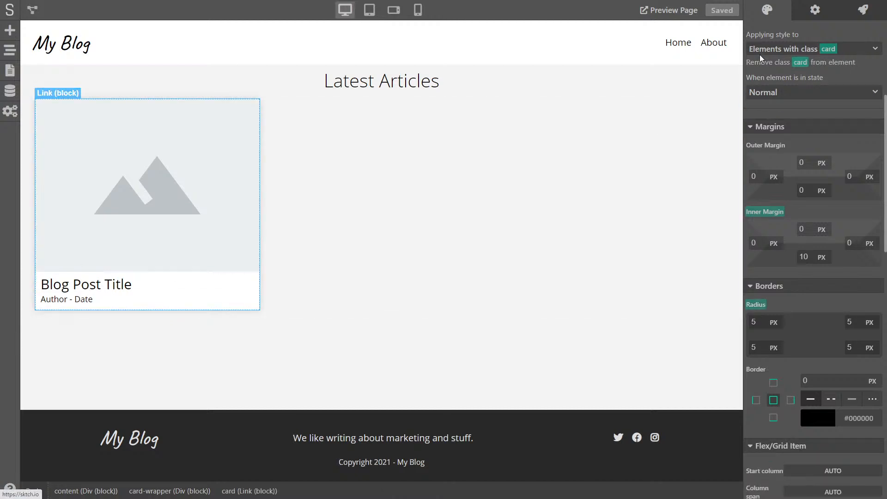
{"action": "left_click", "coordinate": [815, 10]}
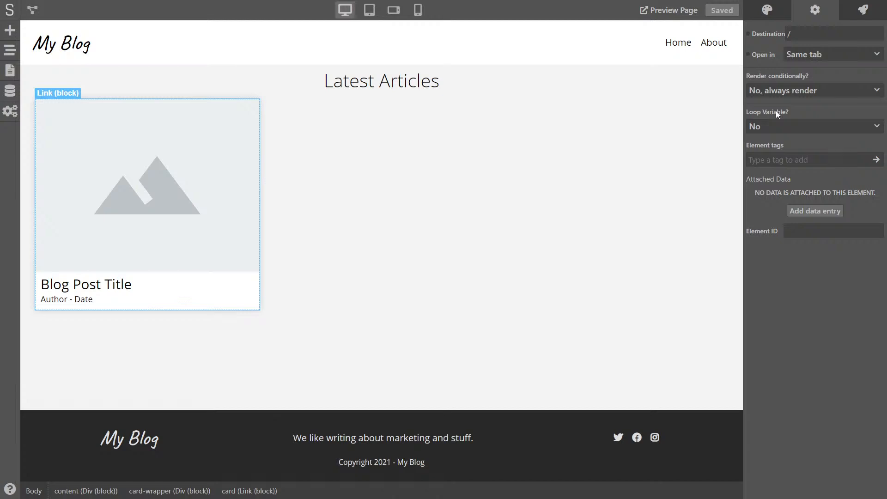
Turn on Loop Variable with posts as the data array and post as the loop item
{"action": "left_click", "coordinate": [767, 124]}
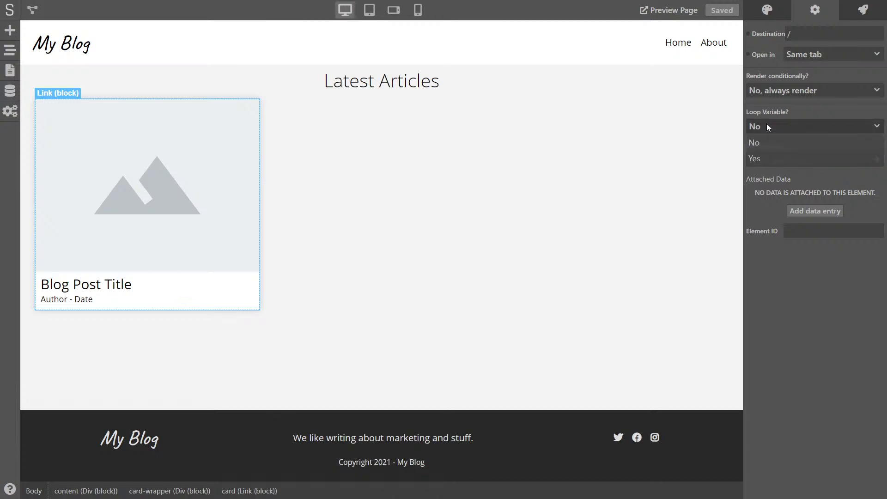
{"action": "left_click", "coordinate": [761, 157]}
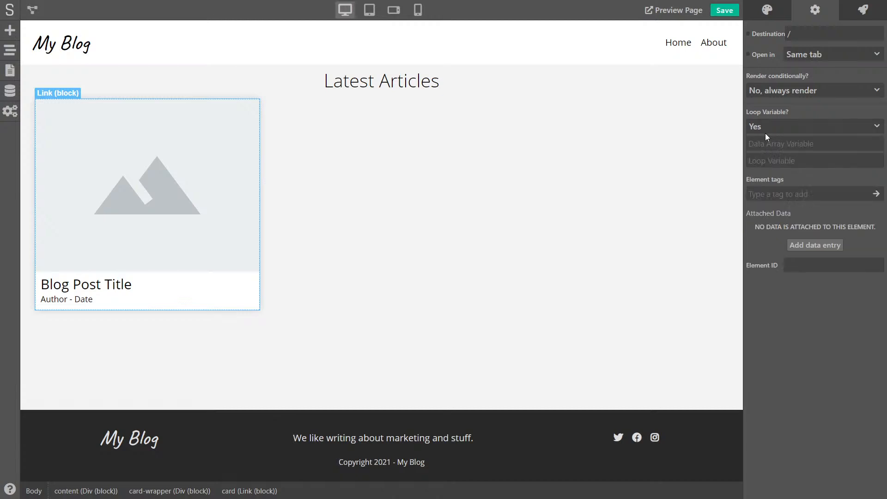
{"action": "left_click", "coordinate": [803, 140]}
{"action": "type", "text": "posts"}
{"action": "left_click_drag", "start_coordinate": [784, 144], "coordinate": [762, 144]}
{"action": "left_click", "coordinate": [770, 161]}
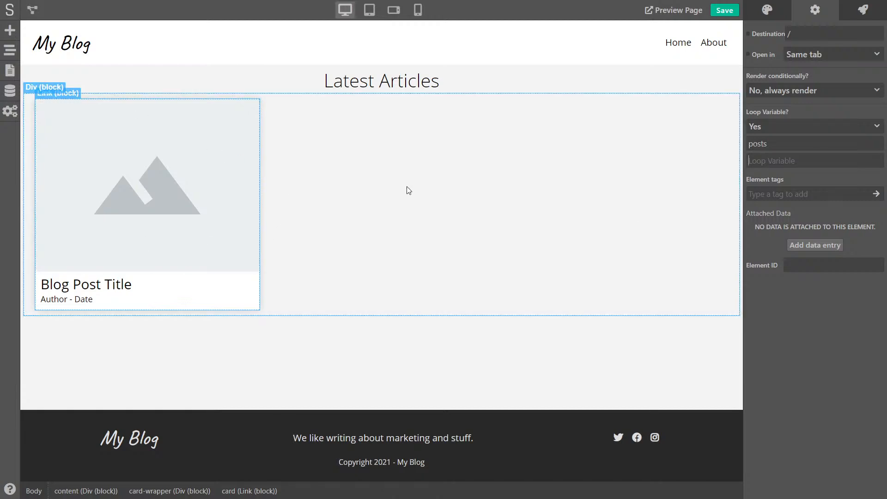
{"action": "left_click", "coordinate": [792, 160]}
{"action": "type", "text": "post"}
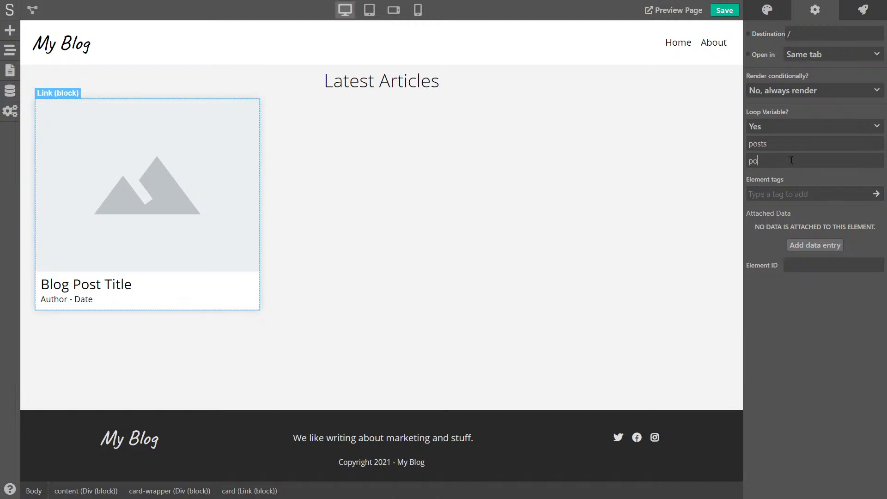
{"action": "double_click", "coordinate": [753, 161]}
{"action": "left_click", "coordinate": [765, 161]}
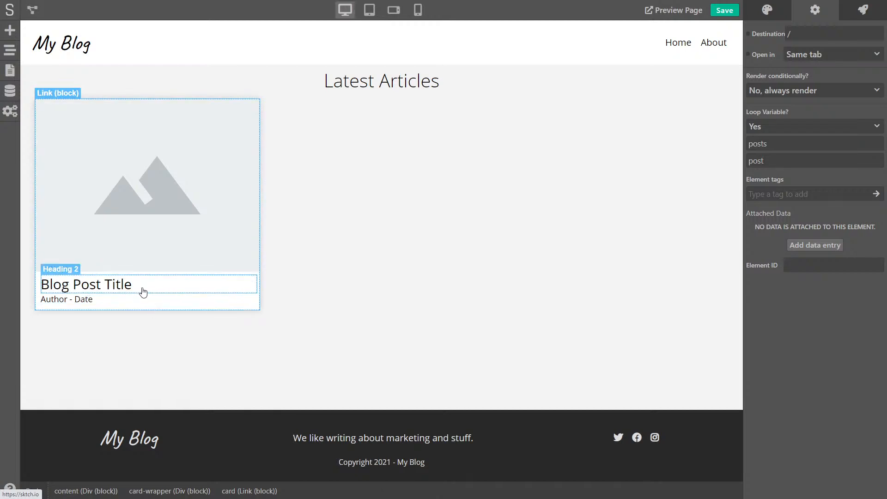
Link the Blog Post Title heading's content to post.title and save the project
{"action": "left_click_drag", "start_coordinate": [768, 161], "coordinate": [736, 162]}
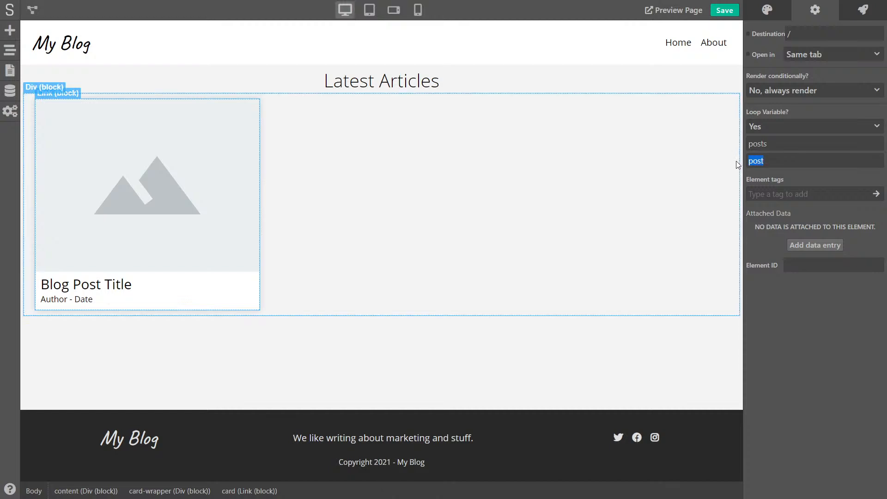
{"action": "left_click", "coordinate": [802, 346]}
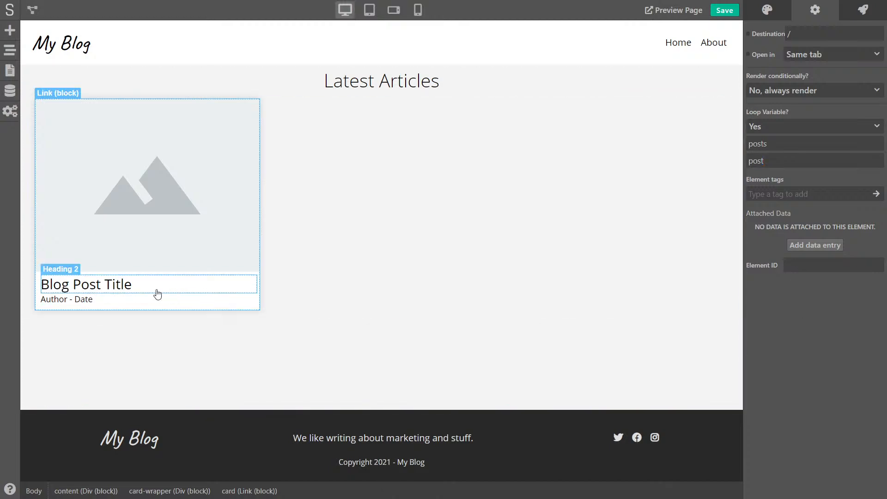
{"action": "left_click", "coordinate": [89, 289]}
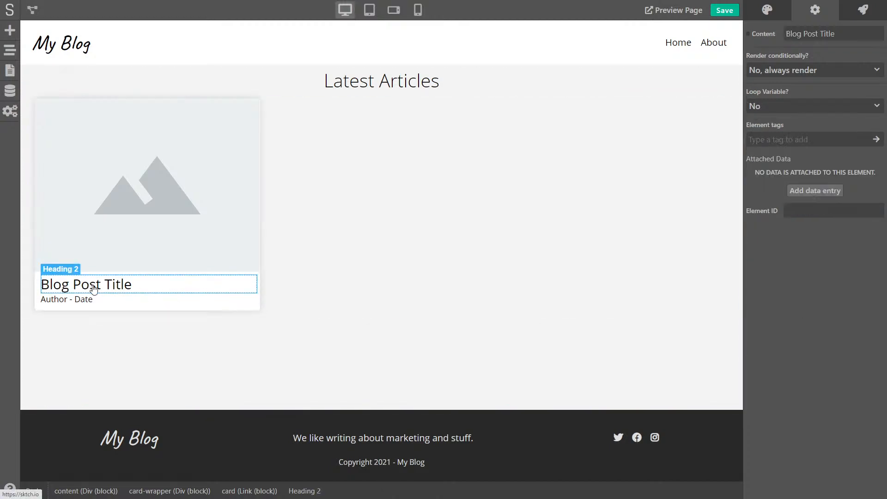
{"action": "left_click", "coordinate": [749, 35]}
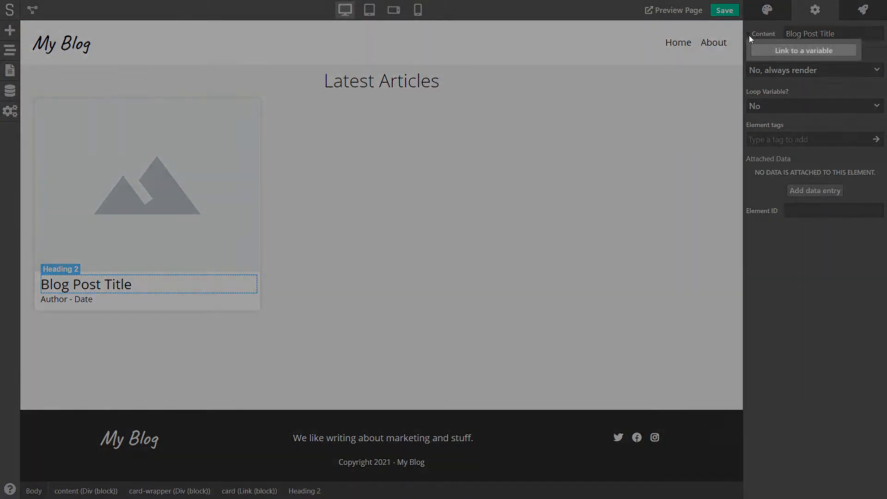
{"action": "left_click", "coordinate": [788, 50]}
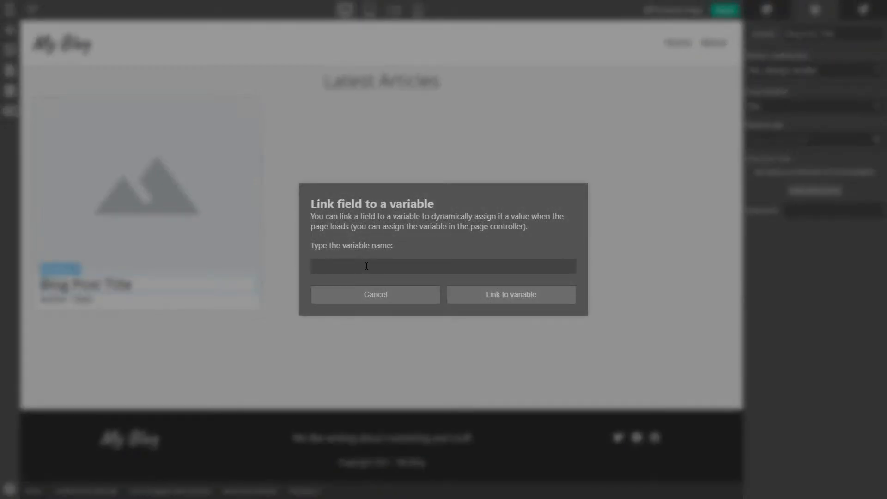
{"action": "type", "text": "post.title"}
{"action": "left_click_drag", "start_coordinate": [327, 266], "coordinate": [306, 264]}
{"action": "left_click", "coordinate": [341, 266]}
{"action": "left_click_drag", "start_coordinate": [346, 267], "coordinate": [331, 267]}
{"action": "left_click", "coordinate": [503, 296]}
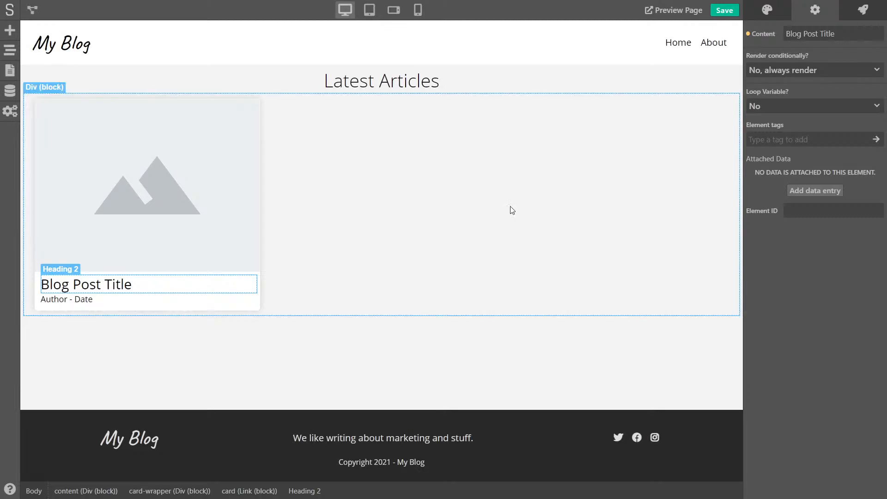
{"action": "left_click", "coordinate": [724, 13]}
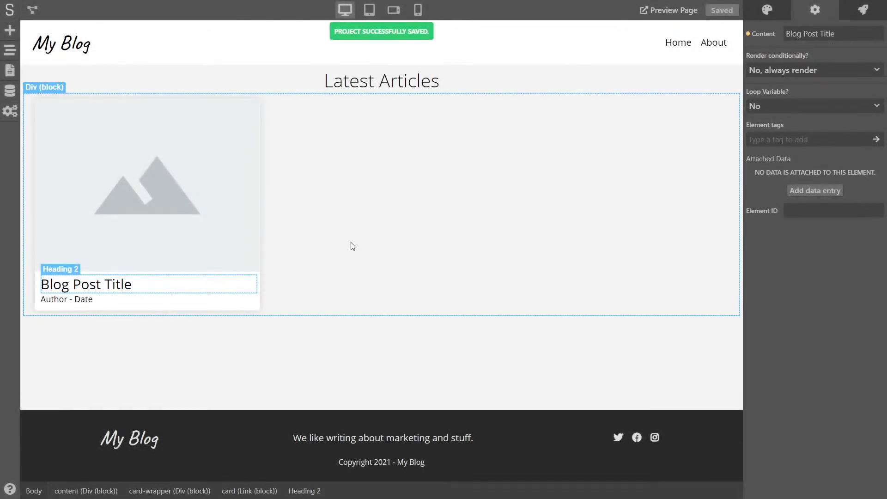
Preview the two looped cards, titled How to do branding and The ABC of Marketing, then return to editing
{"action": "key", "text": "ctrl+Tab"}
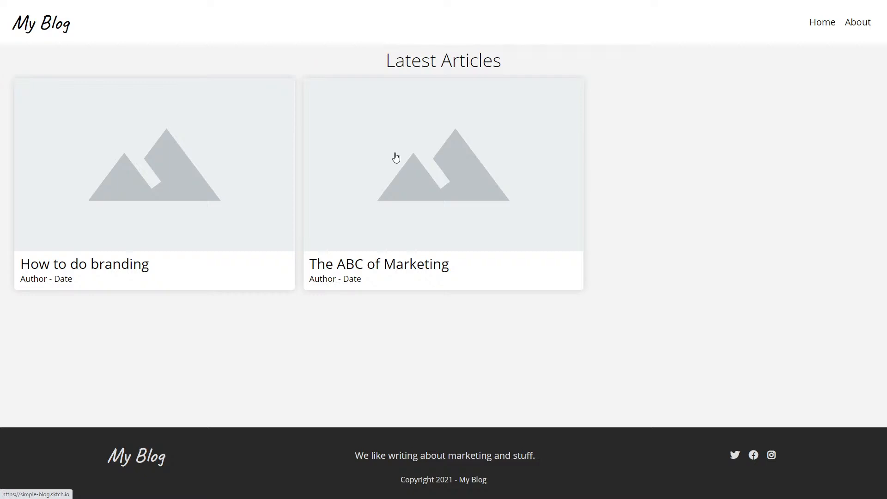
{"action": "key", "text": "ctrl+w"}
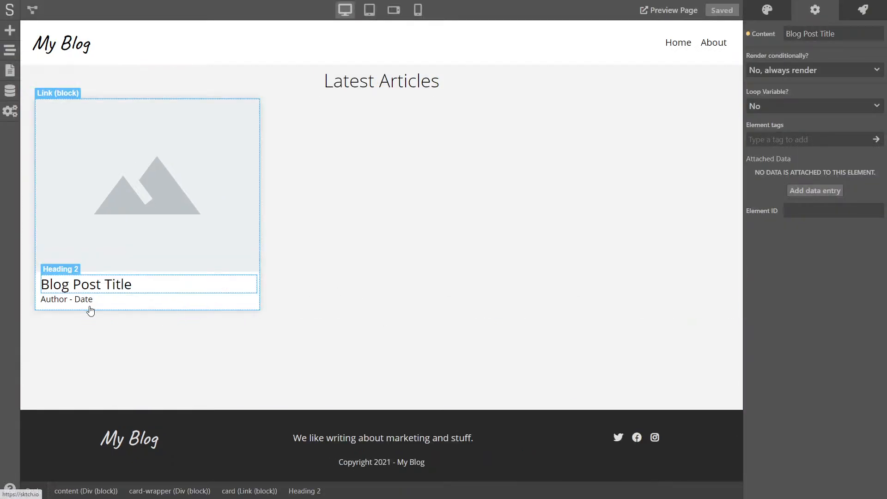
Link the card image's Image URL to the post.image variable
{"action": "left_click", "coordinate": [120, 196]}
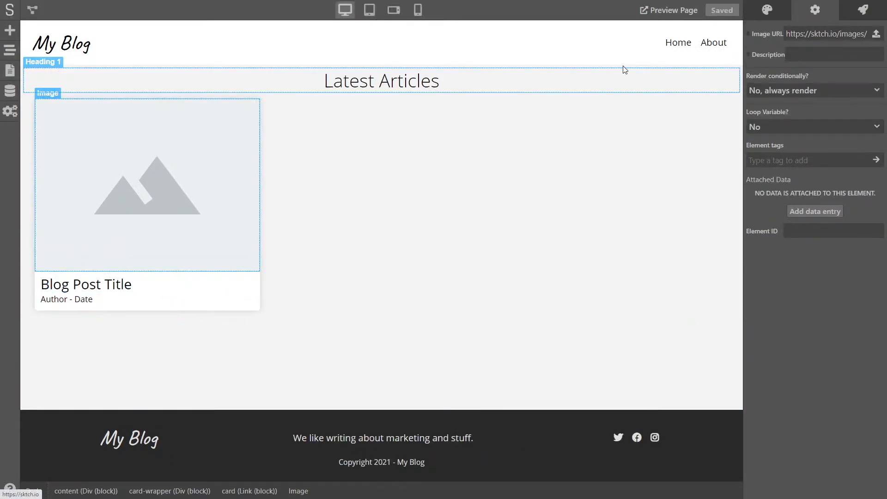
{"action": "left_click", "coordinate": [747, 35]}
{"action": "left_click", "coordinate": [778, 52]}
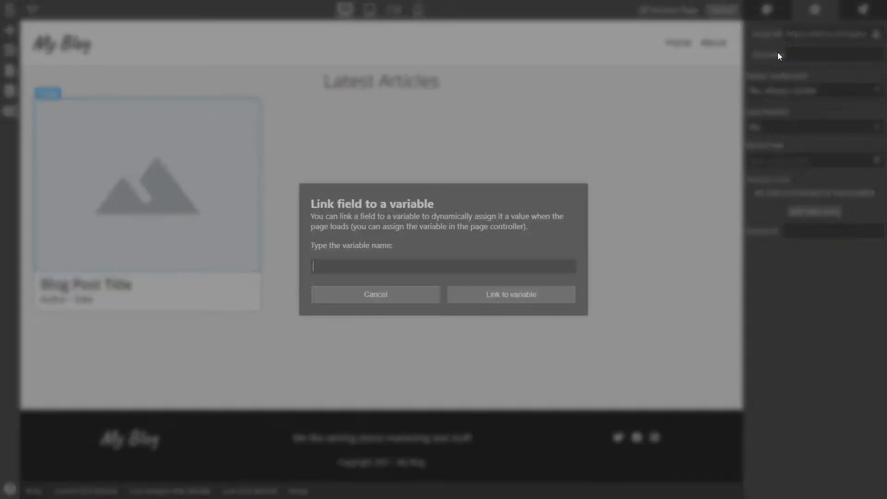
{"action": "type", "text": "post."}
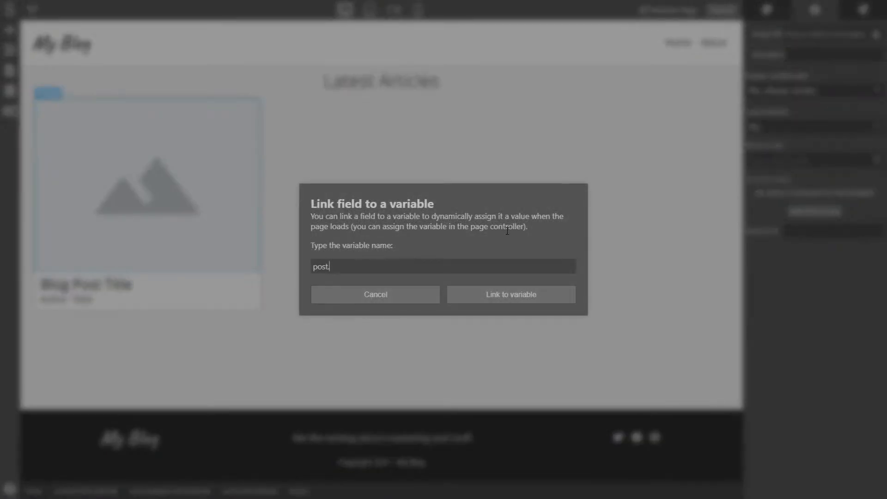
{"action": "type", "text": "image"}
{"action": "left_click", "coordinate": [539, 302]}
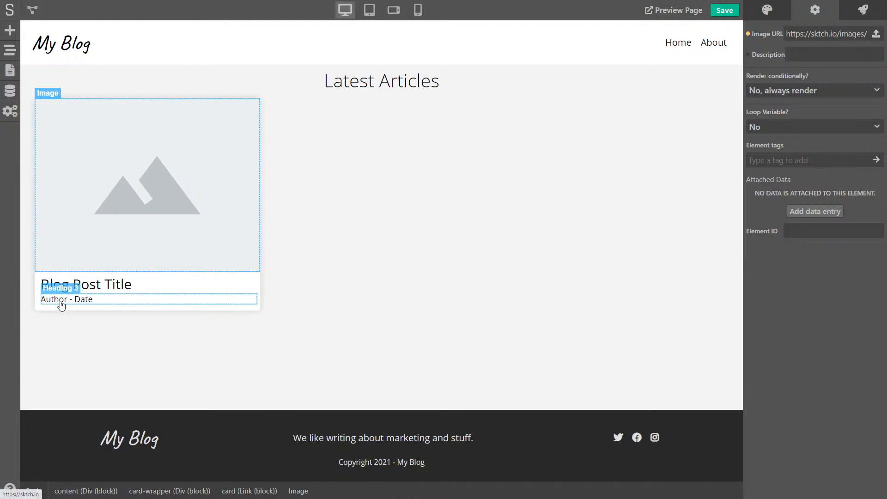
{"action": "left_click", "coordinate": [85, 301]}
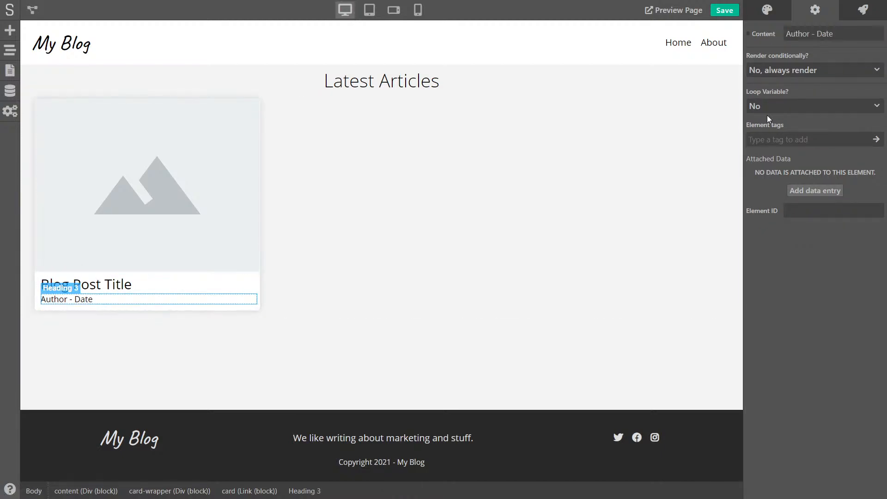
Start linking the Author - Date content to a variable with ={{ post.author }}
{"action": "left_click", "coordinate": [750, 37]}
{"action": "left_click", "coordinate": [781, 54]}
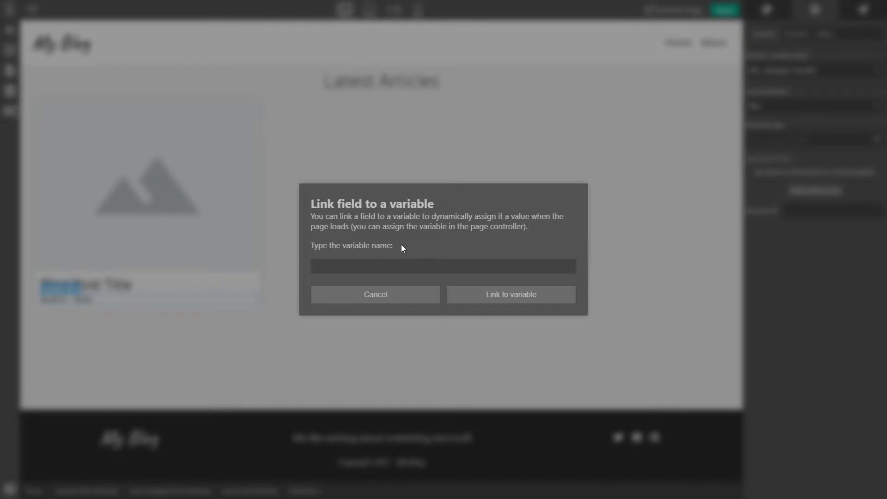
{"action": "type", "text": "="}
{"action": "type", "text": "{{}}"}
{"action": "key", "text": "Left"}
{"action": "key", "text": "Left"}
{"action": "type", "text": "post.author"}
{"action": "left_click_drag", "start_coordinate": [373, 269], "coordinate": [320, 271]}
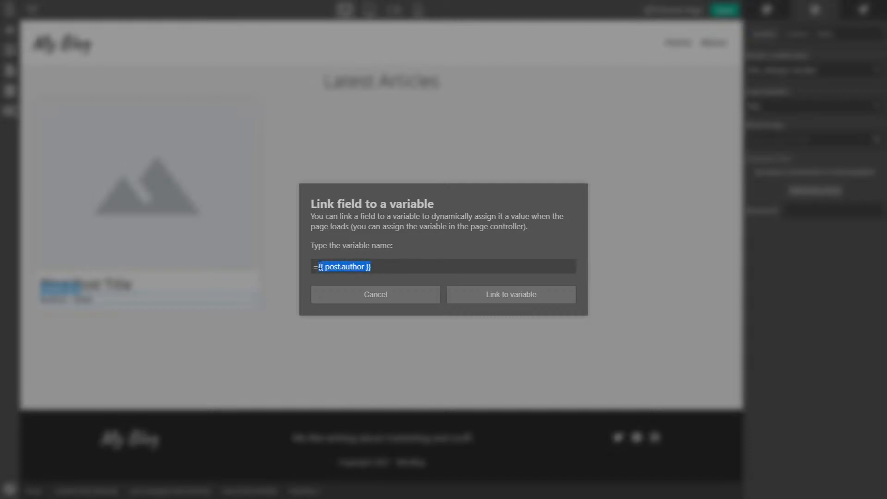
{"action": "left_click", "coordinate": [372, 267]}
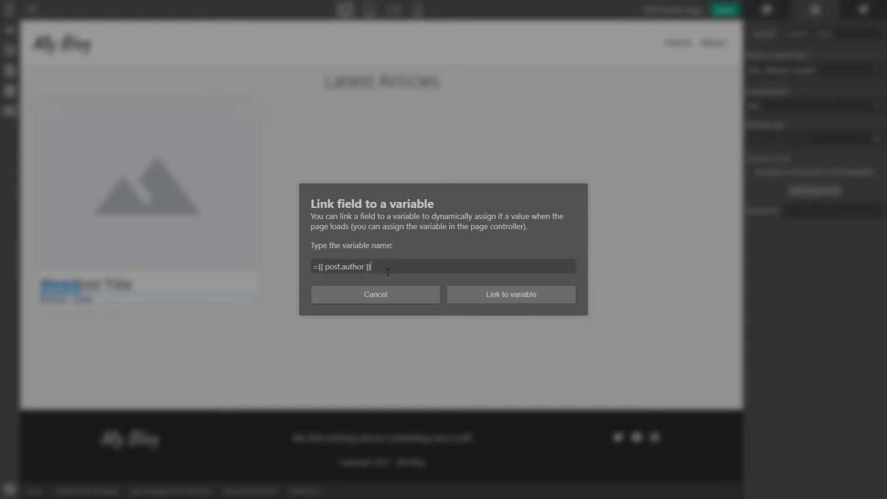
Append ' - {{ post.date-created | relative_time }}' to the expression and confirm the link
{"action": "type", "text": "- "}
{"action": "type", "text": "{{}}"}
{"action": "type", "text": " post."}
{"action": "key", "text": "Left"}
{"action": "type", "text": "da"}
{"action": "left_click_drag", "start_coordinate": [401, 267], "coordinate": [446, 267]}
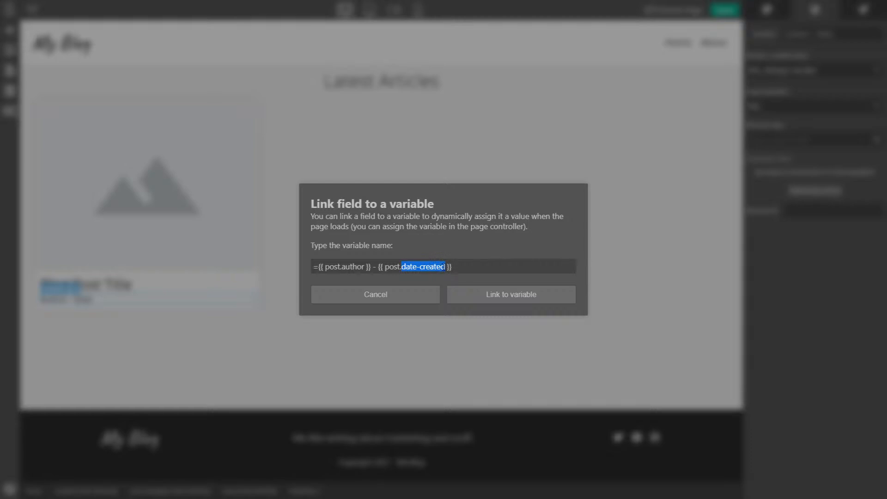
{"action": "left_click", "coordinate": [446, 267]}
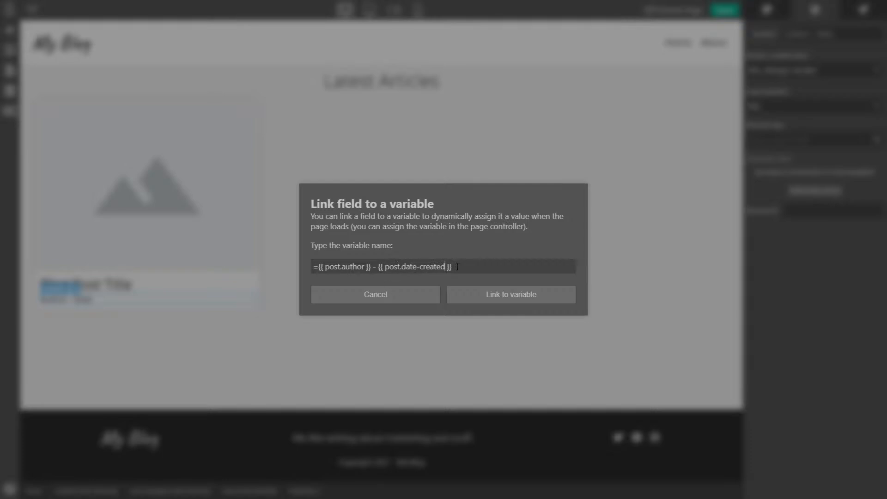
{"action": "type", "text": "| relative_time"}
{"action": "left_click_drag", "start_coordinate": [500, 267], "coordinate": [379, 265]}
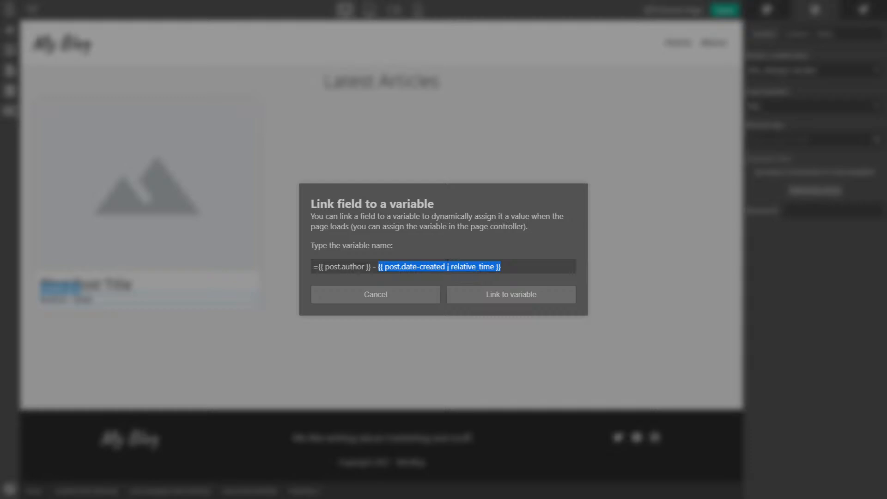
{"action": "left_click", "coordinate": [523, 269]}
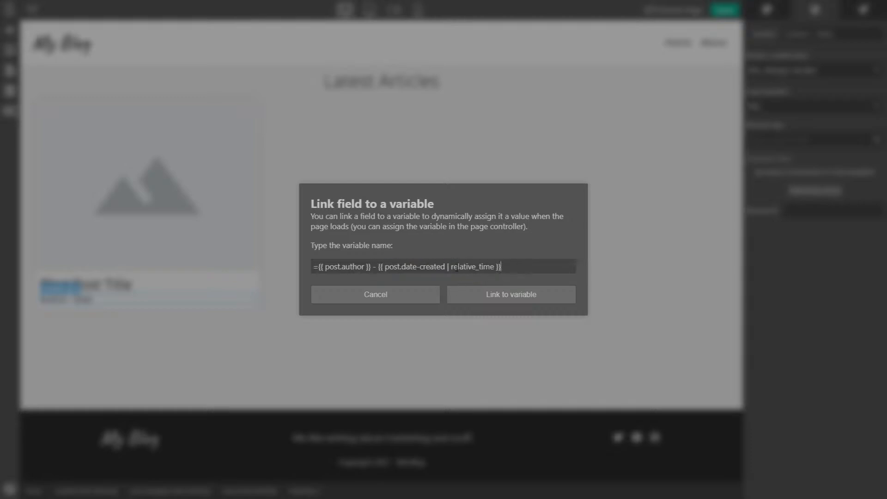
{"action": "left_click", "coordinate": [500, 302]}
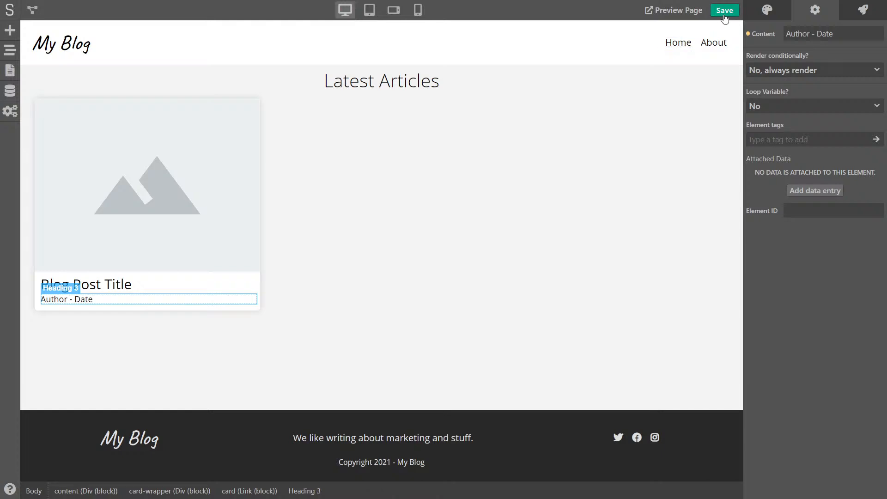
Save, then preview cards showing author and relative time such as '12 minutes ago'
{"action": "left_click", "coordinate": [723, 10]}
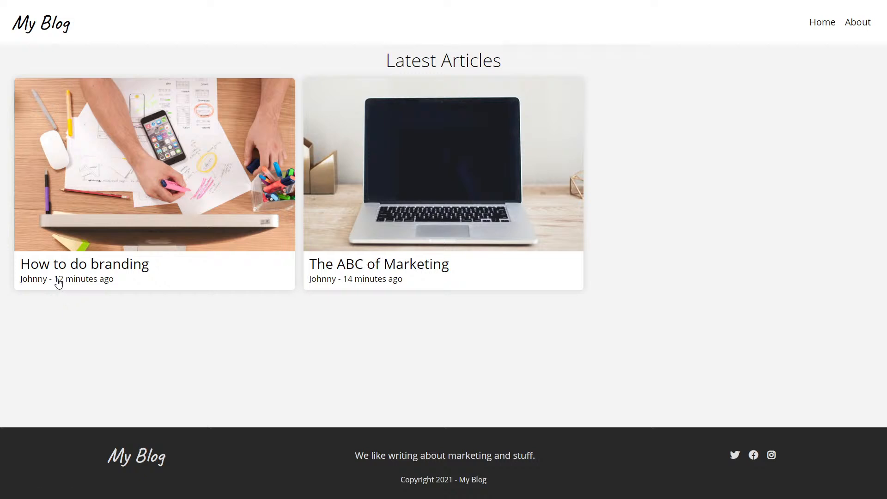
{"action": "mouse_move", "coordinate": [55, 281]}
{"action": "left_mouse_down"}
{"action": "mouse_move", "coordinate": [74, 280]}
{"action": "mouse_move", "coordinate": [66, 282]}
{"action": "left_mouse_up"}
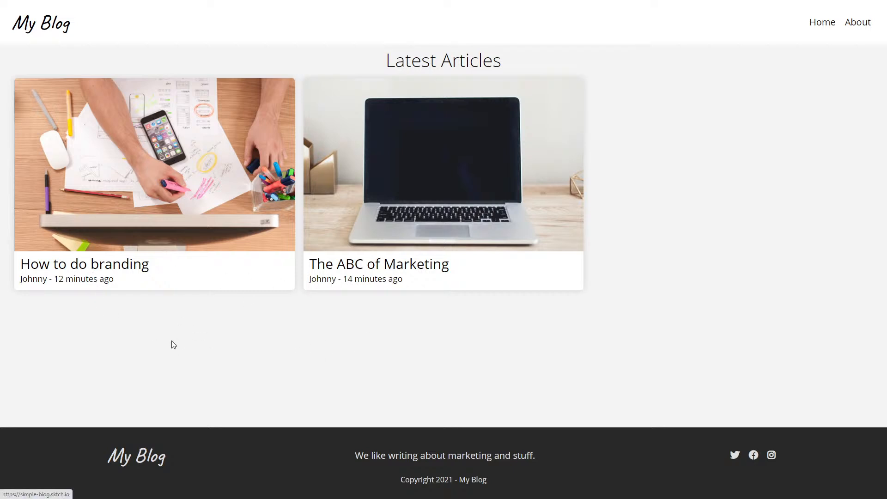
{"action": "key", "text": "ctrl+w"}
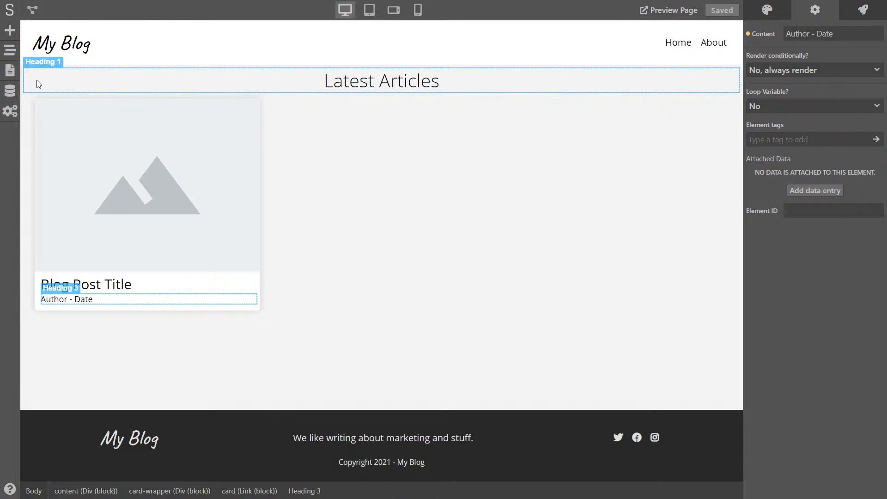
Create a Blog Post page with path /post/* and open its empty canvas
{"action": "left_click", "coordinate": [10, 71]}
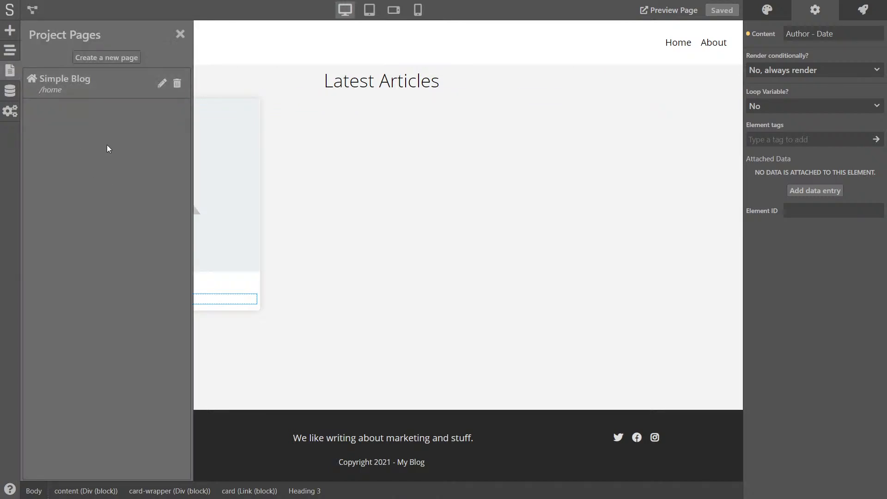
{"action": "left_click", "coordinate": [94, 58]}
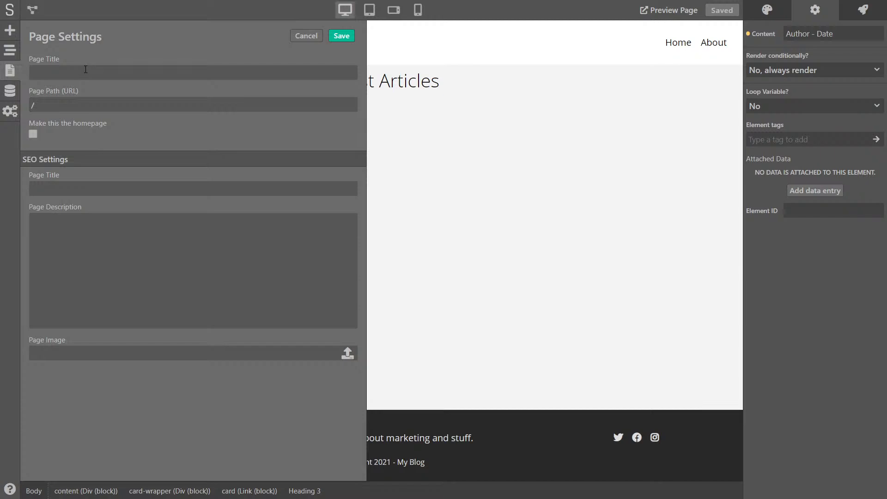
{"action": "type", "text": "Blog Post"}
{"action": "type", "text": "post/"}
{"action": "type", "text": "*"}
{"action": "left_click_drag", "start_coordinate": [53, 105], "coordinate": [34, 106]}
{"action": "left_click_drag", "start_coordinate": [65, 74], "coordinate": [33, 73]}
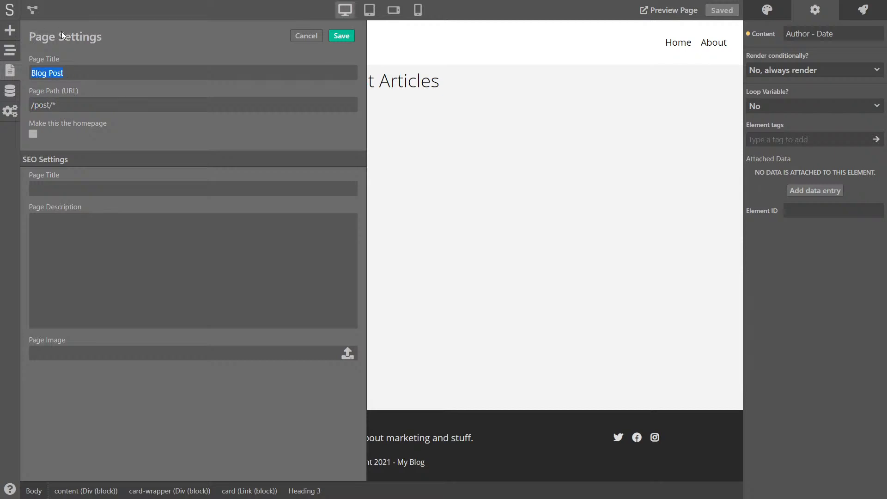
{"action": "left_click", "coordinate": [43, 37]}
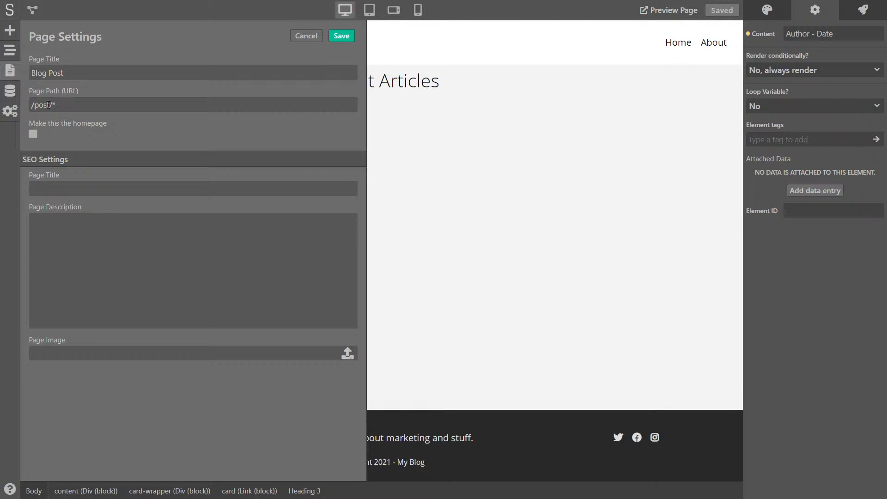
{"action": "left_click_drag", "start_coordinate": [54, 105], "coordinate": [58, 105]}
{"action": "double_click", "coordinate": [54, 105]}
{"action": "left_click", "coordinate": [342, 36]}
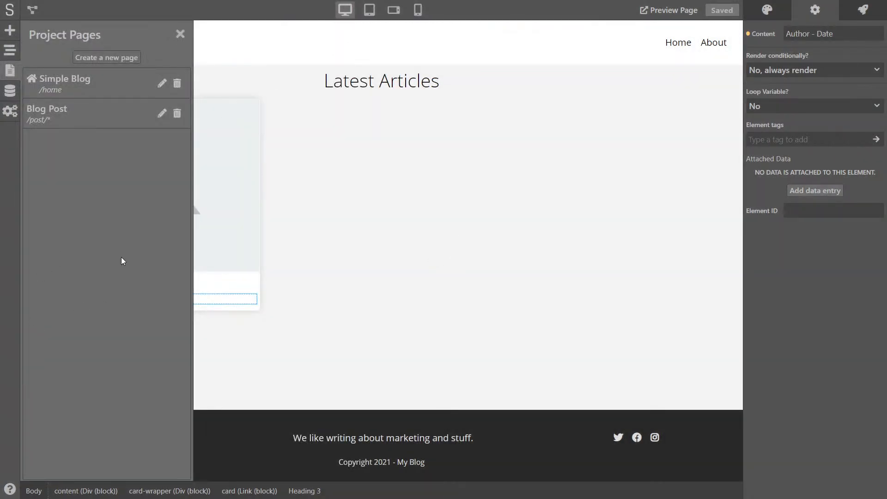
{"action": "left_click", "coordinate": [74, 120]}
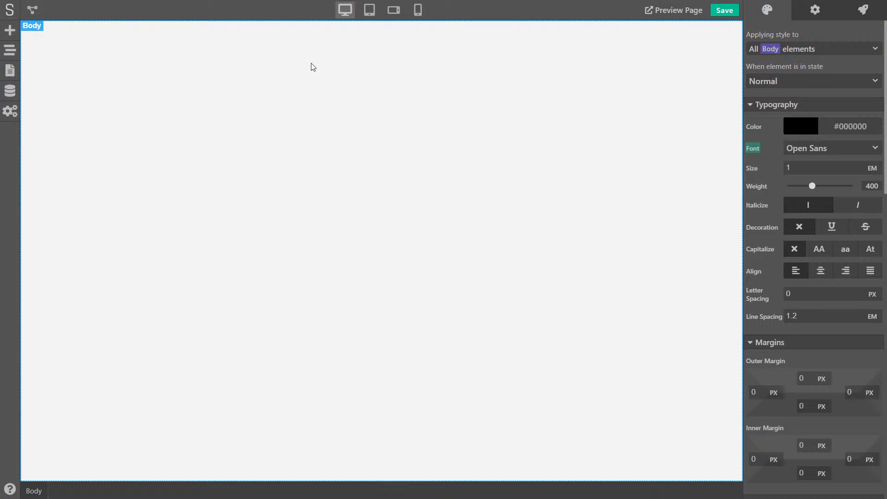
Go back to Simple Blog, select the header and choose Convert to Component on it
{"action": "left_click", "coordinate": [16, 69]}
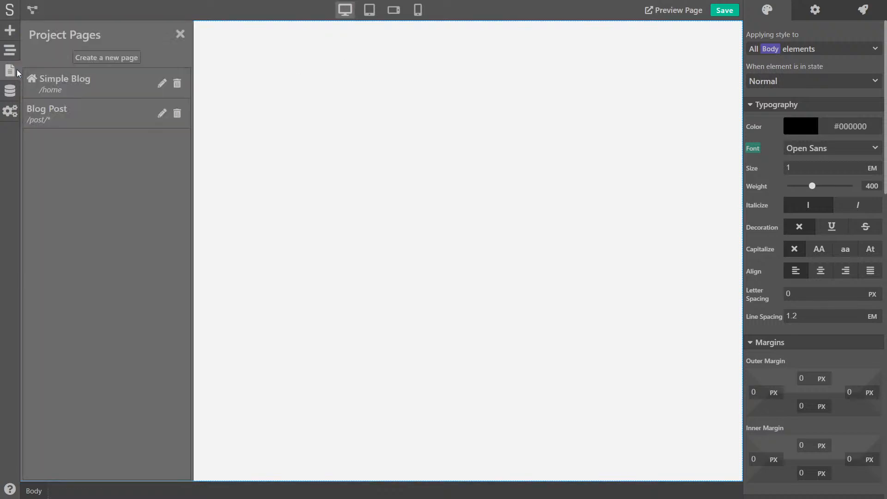
{"action": "left_click", "coordinate": [80, 82]}
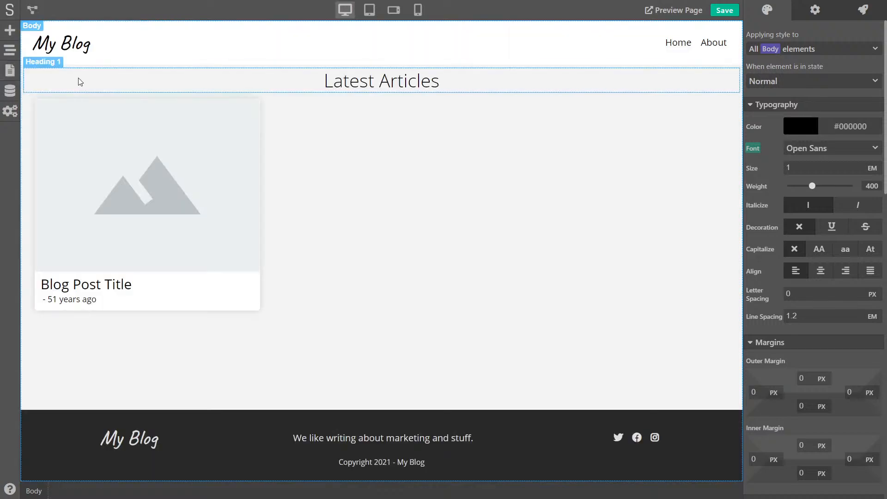
{"action": "left_click", "coordinate": [28, 59]}
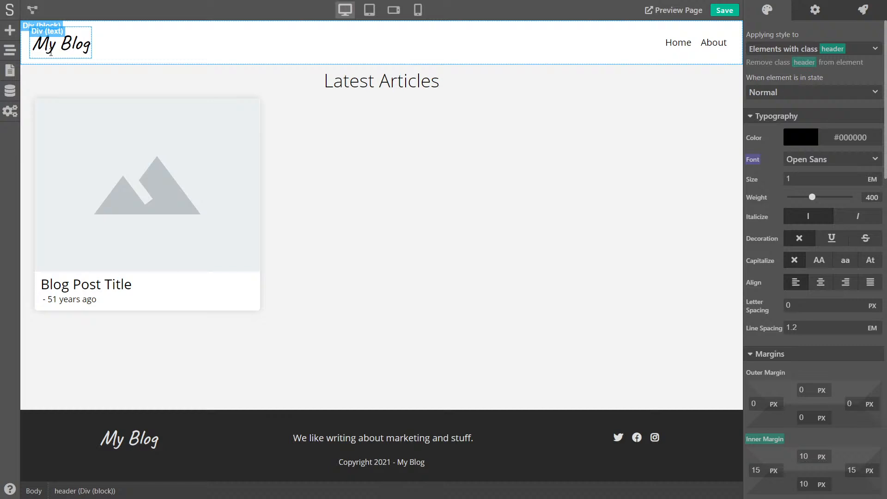
{"action": "left_click", "coordinate": [13, 53]}
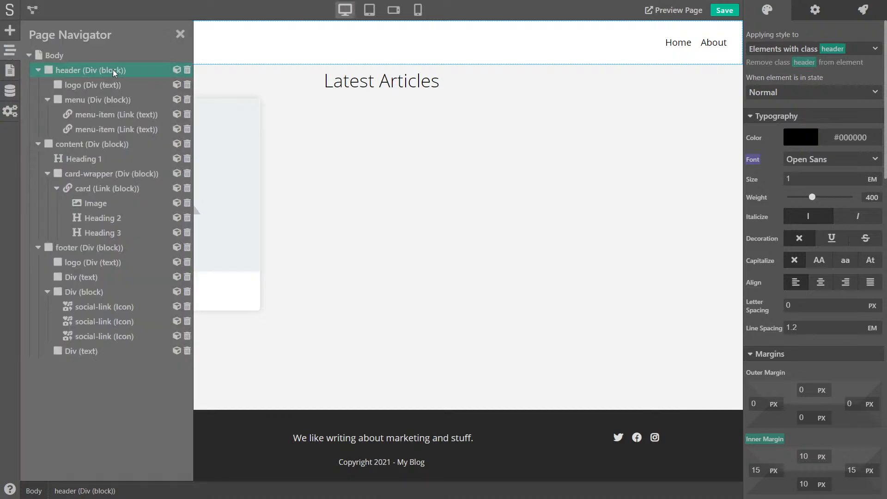
{"action": "left_click", "coordinate": [177, 70]}
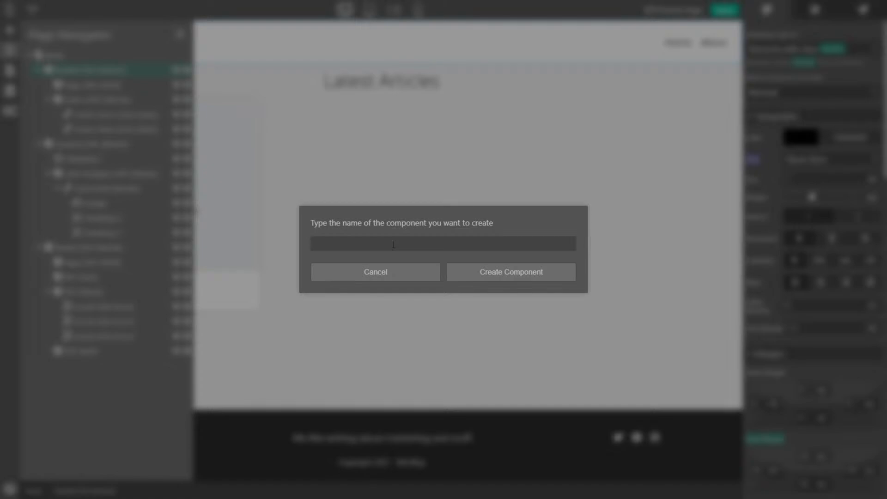
Create the Header component, then convert the footer into a component named Footer
{"action": "type", "text": "Header"}
{"action": "left_click", "coordinate": [501, 276]}
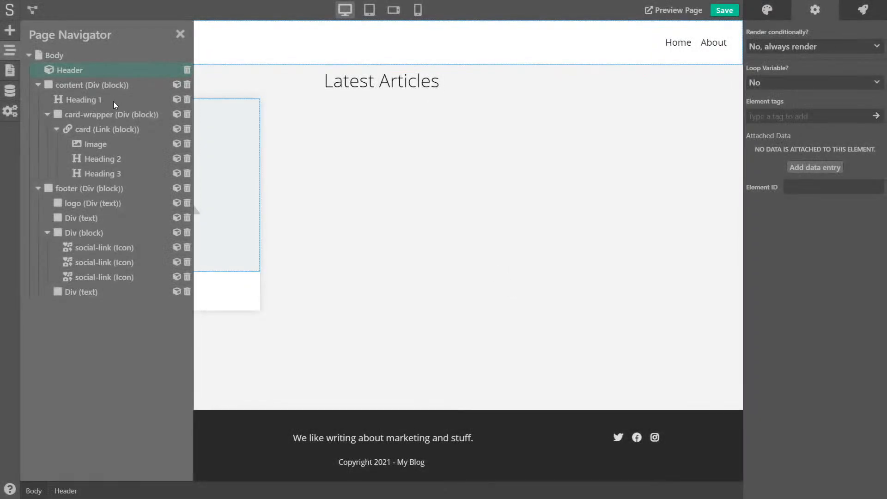
{"action": "left_click", "coordinate": [75, 188]}
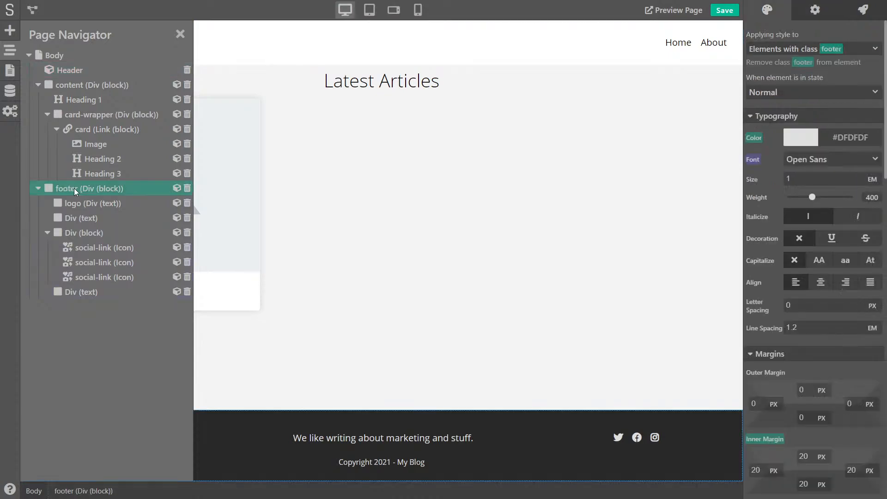
{"action": "left_click", "coordinate": [176, 188]}
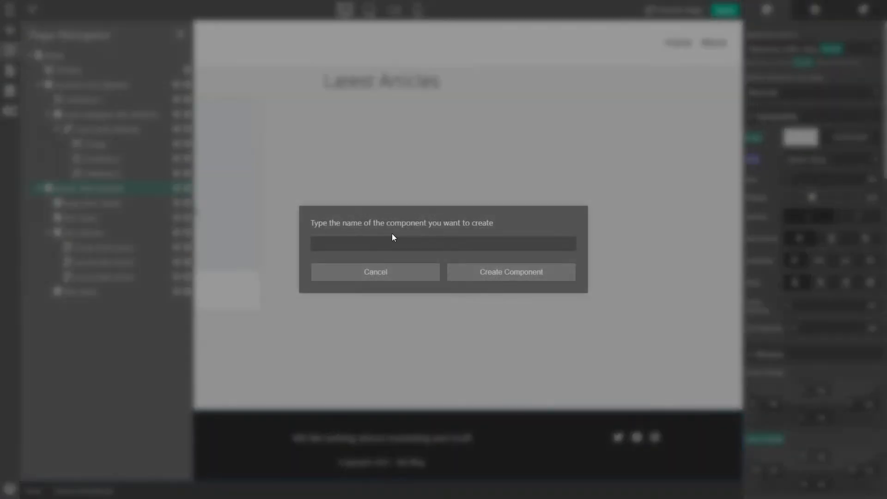
{"action": "type", "text": "Footer"}
{"action": "left_click", "coordinate": [546, 279]}
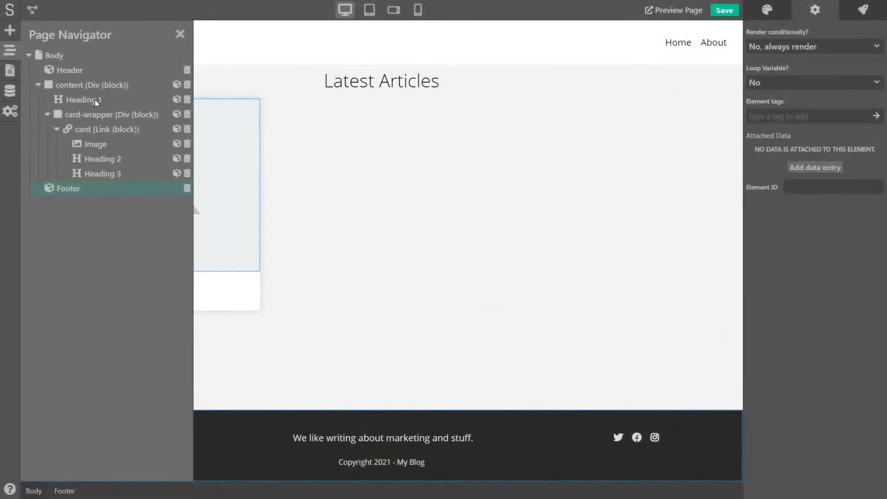
Open the Footer component on the page for editing, then leave editing mode
{"action": "left_click", "coordinate": [180, 34]}
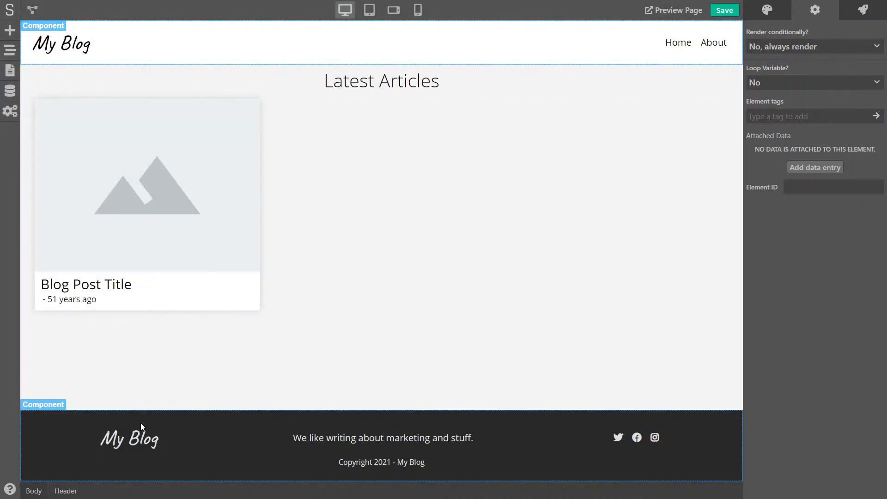
{"action": "left_click", "coordinate": [167, 434]}
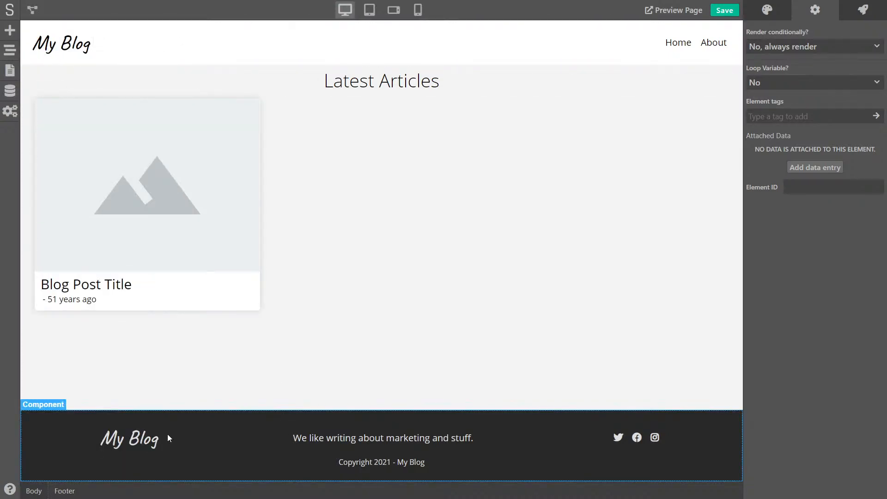
{"action": "double_click", "coordinate": [341, 439]}
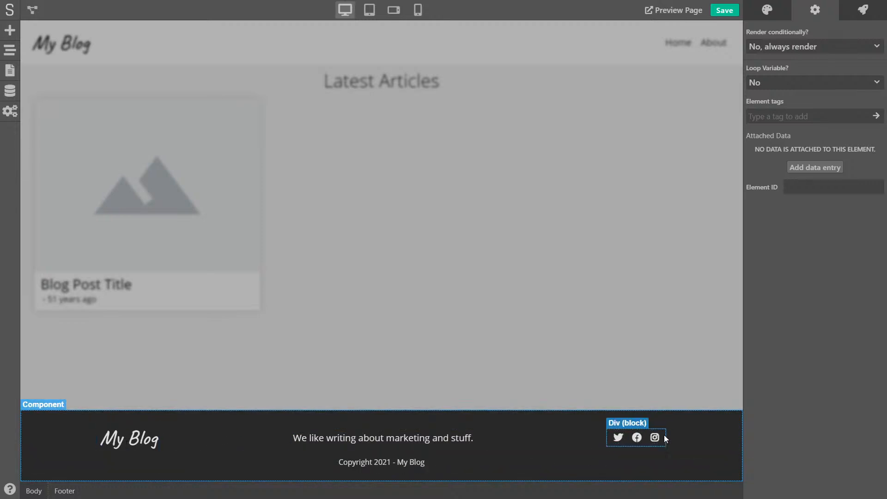
{"action": "left_click", "coordinate": [387, 125]}
On the Blog Post page, place the Header component at the top and Footer below it
{"action": "left_click", "coordinate": [9, 70]}
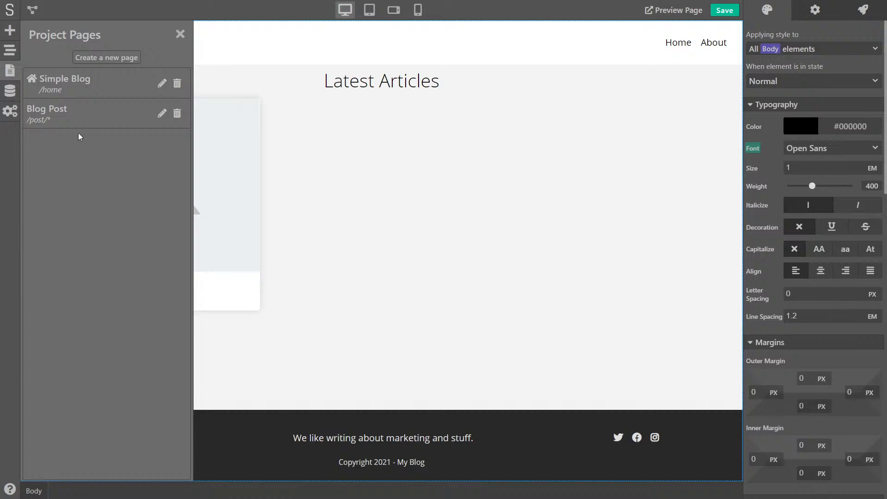
{"action": "left_click", "coordinate": [66, 121]}
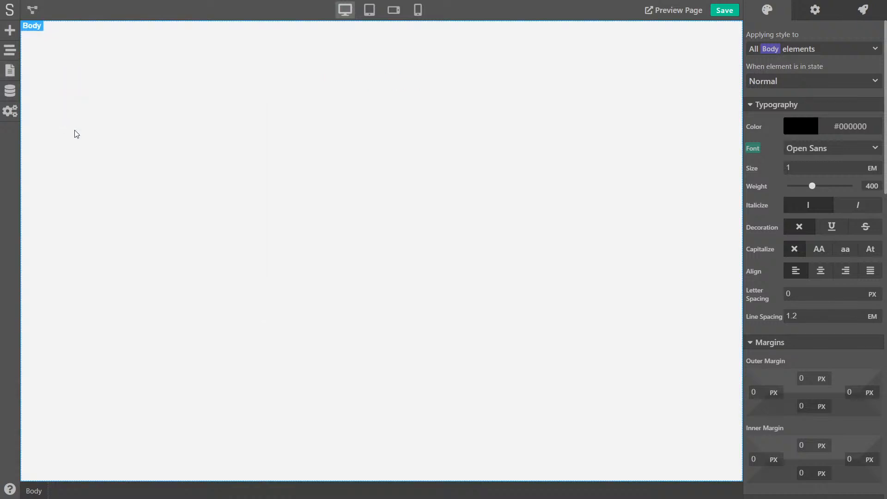
{"action": "left_click", "coordinate": [10, 31]}
{"action": "left_click", "coordinate": [134, 57]}
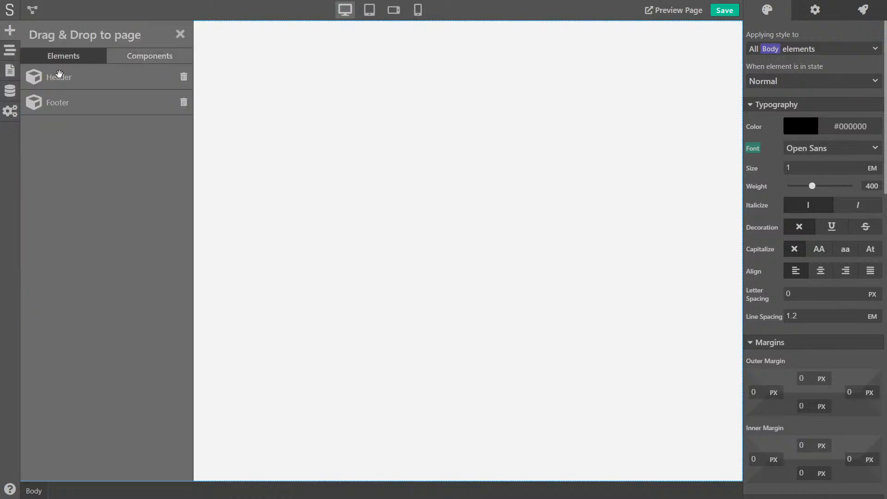
{"action": "left_click_drag", "start_coordinate": [59, 75], "coordinate": [249, 81]}
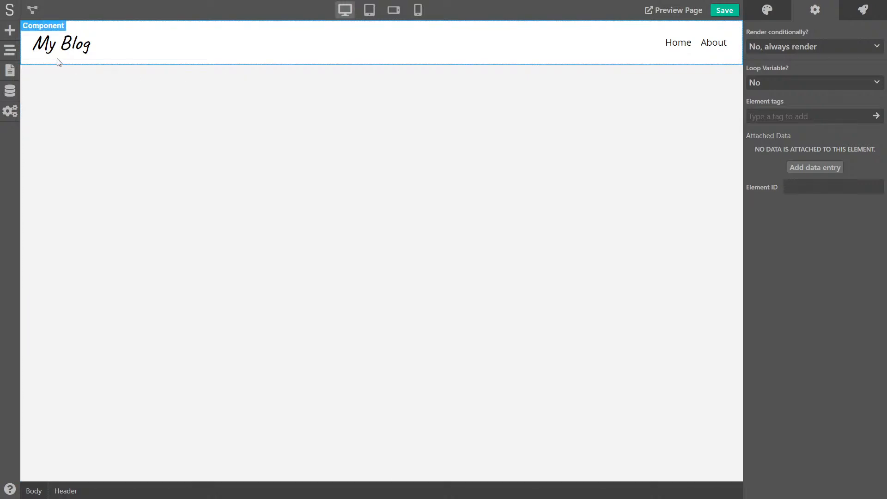
{"action": "left_click", "coordinate": [10, 31]}
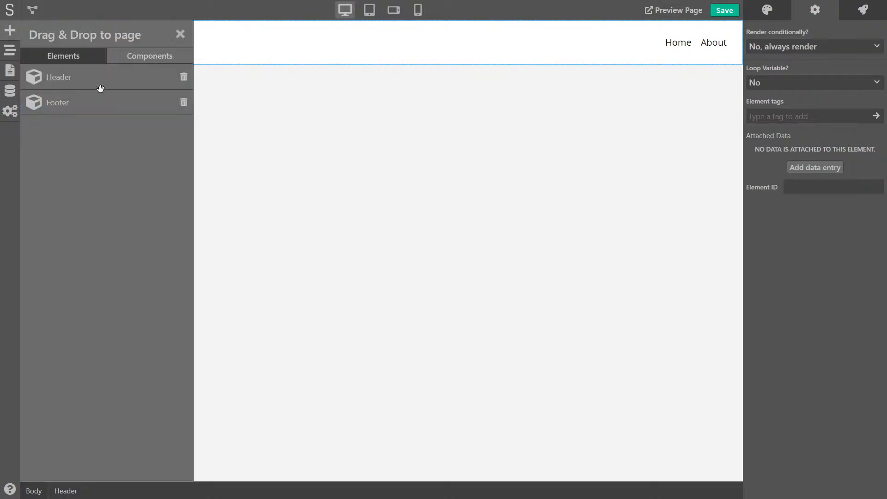
{"action": "left_click_drag", "start_coordinate": [56, 102], "coordinate": [223, 131]}
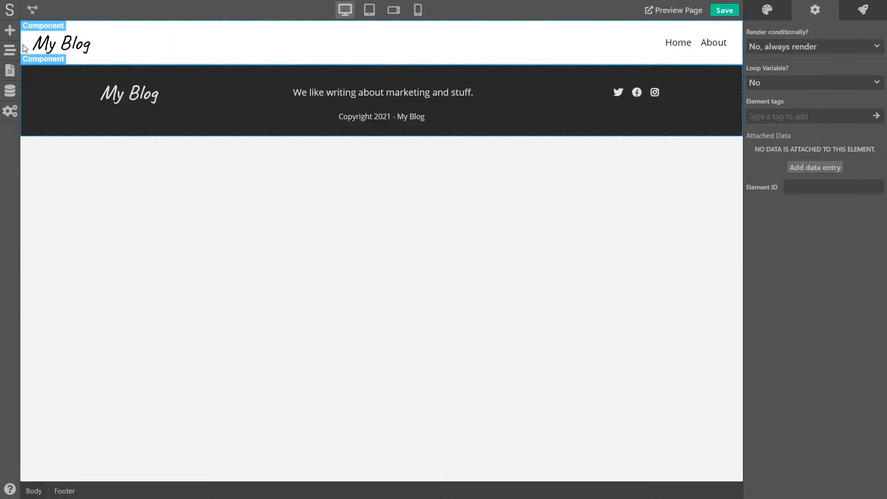
Add a Div block container from the basic elements onto the Blog Post canvas
{"action": "left_click", "coordinate": [11, 31]}
{"action": "left_click", "coordinate": [46, 55]}
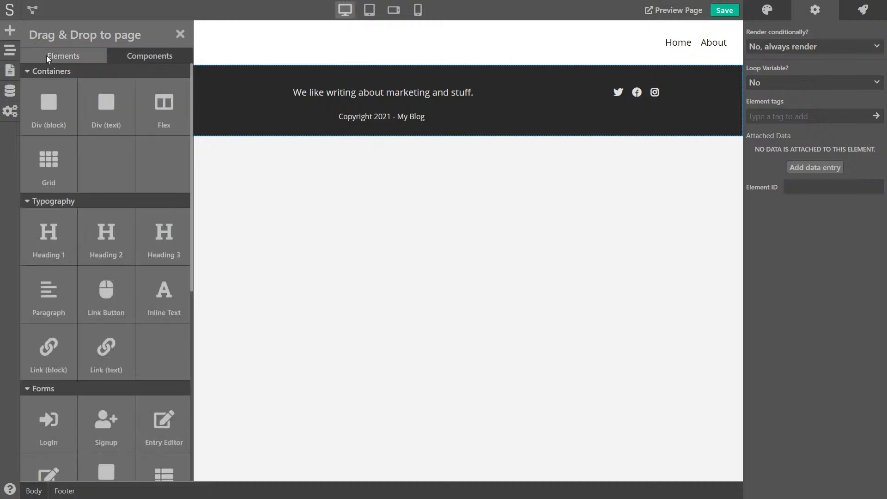
{"action": "left_click_drag", "start_coordinate": [51, 106], "coordinate": [237, 68]}
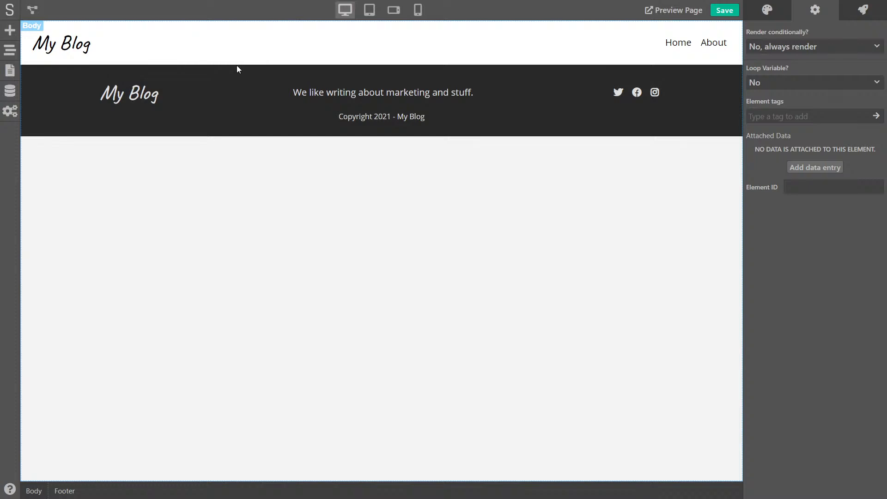
Apply the content class to the new container and move it above Footer in the page tree
{"action": "left_click", "coordinate": [805, 48]}
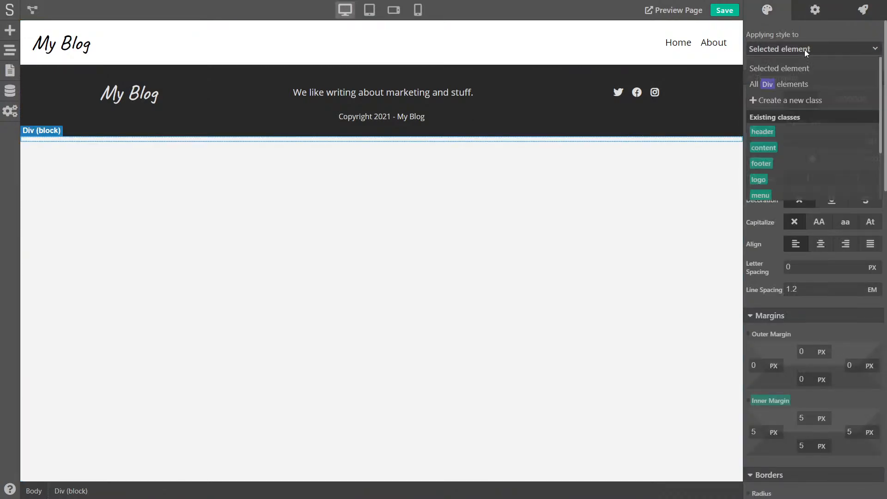
{"action": "left_click", "coordinate": [772, 149]}
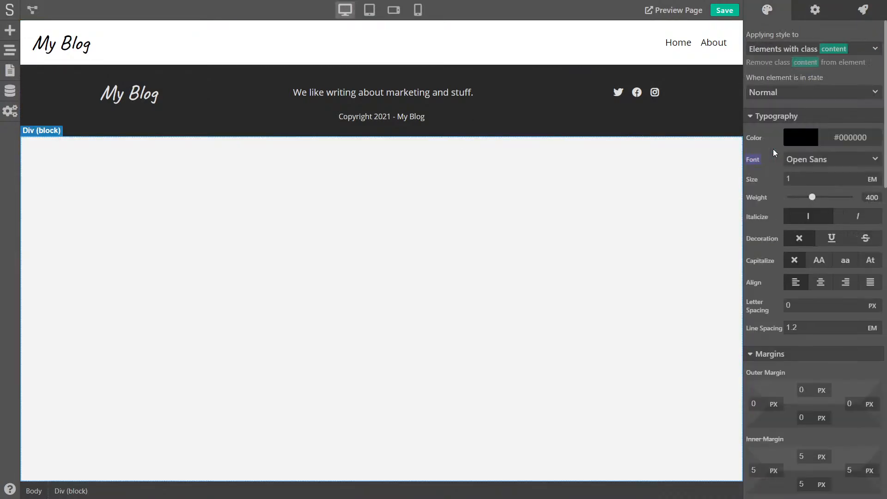
{"action": "left_click", "coordinate": [9, 70]}
{"action": "left_click", "coordinate": [10, 49]}
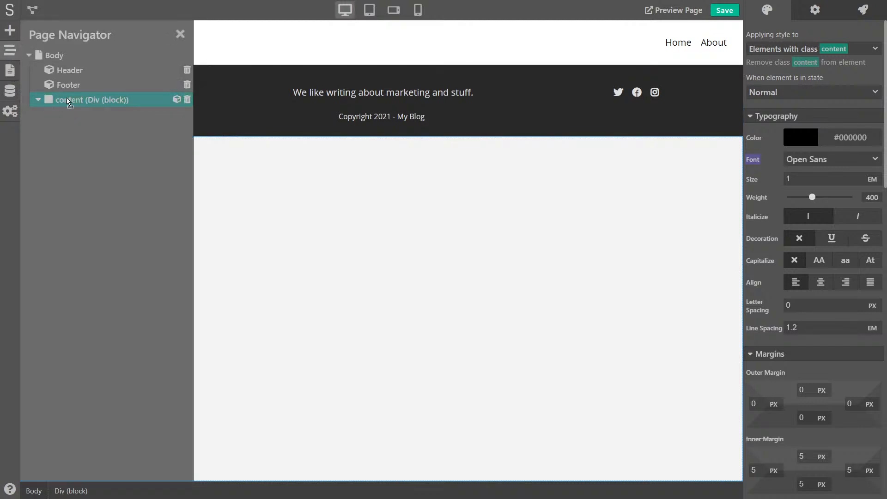
{"action": "left_click_drag", "start_coordinate": [67, 99], "coordinate": [98, 81]}
{"action": "left_click", "coordinate": [180, 34]}
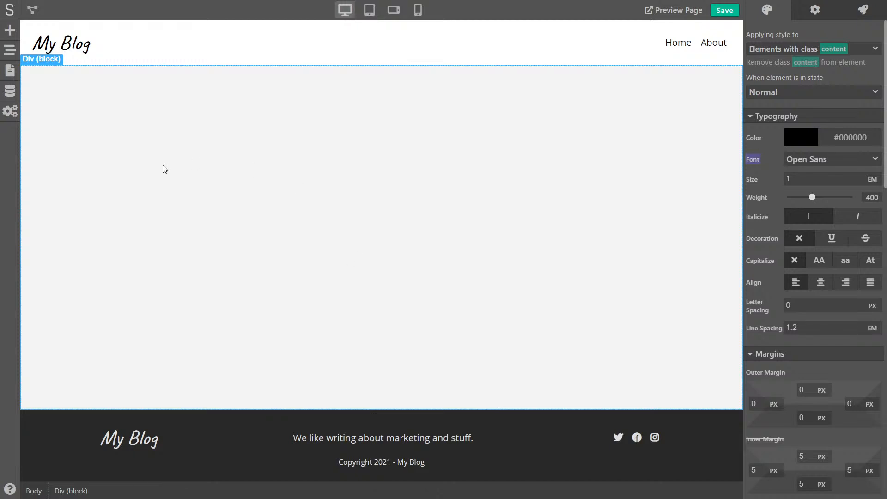
{"action": "left_click", "coordinate": [9, 35]}
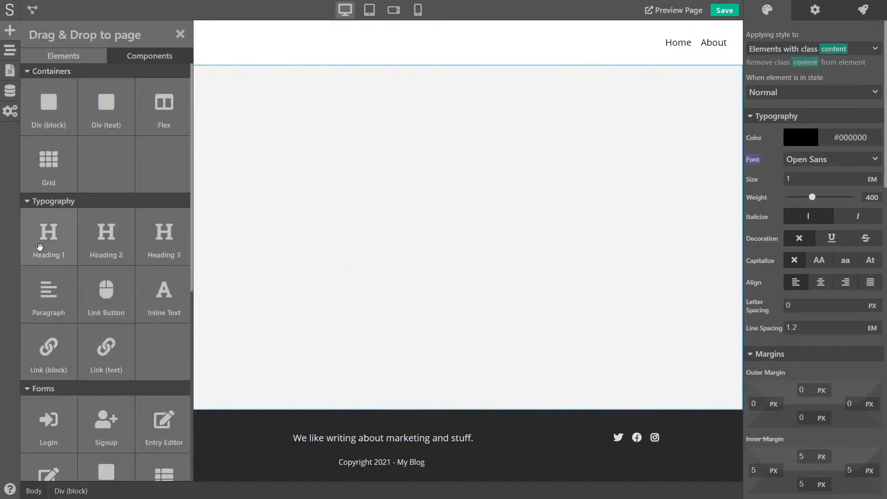
Put a Heading 1 reading 'Title of Blog Post' inside the content div and save
{"action": "left_click_drag", "start_coordinate": [39, 246], "coordinate": [307, 123]}
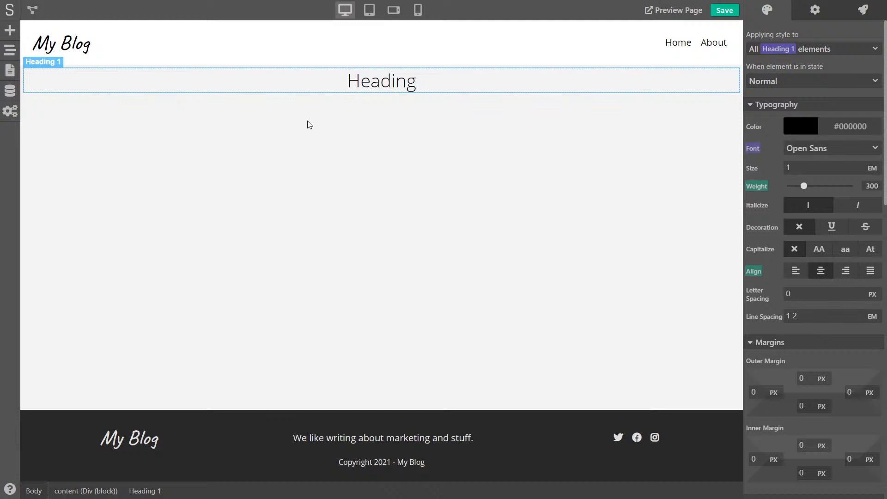
{"action": "double_click", "coordinate": [374, 79]}
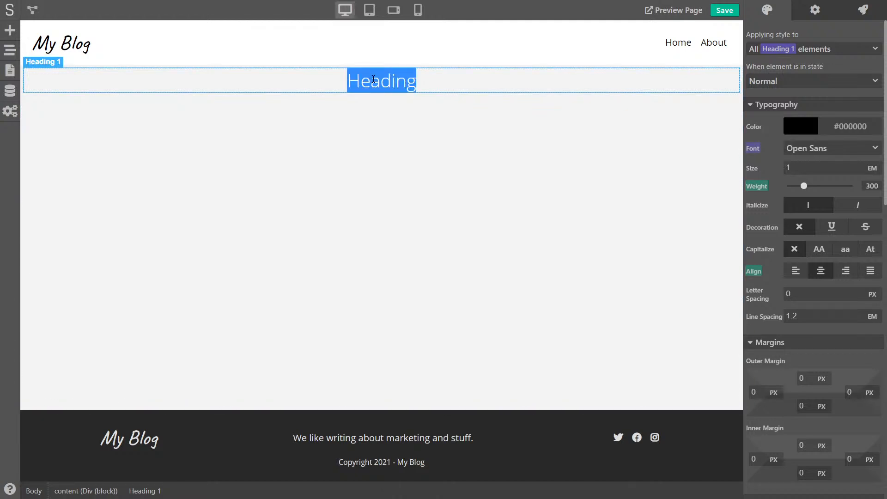
{"action": "type", "text": "T"}
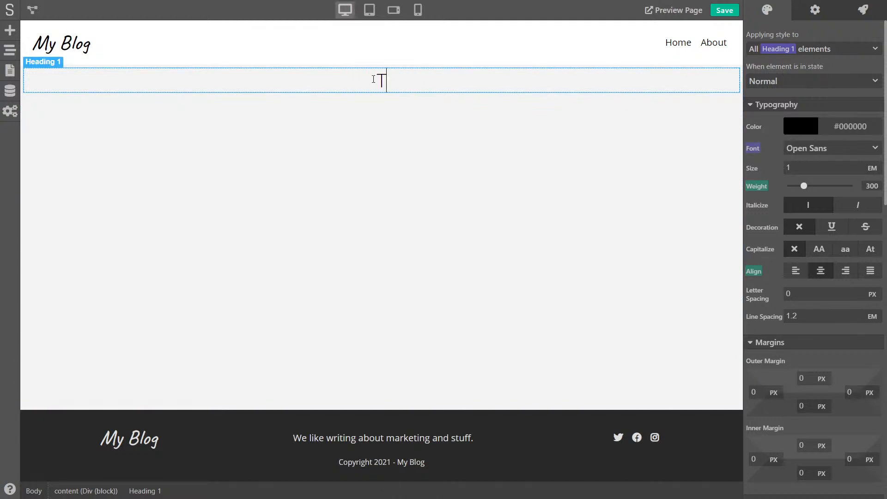
{"action": "type", "text": "itle of Blog Post"}
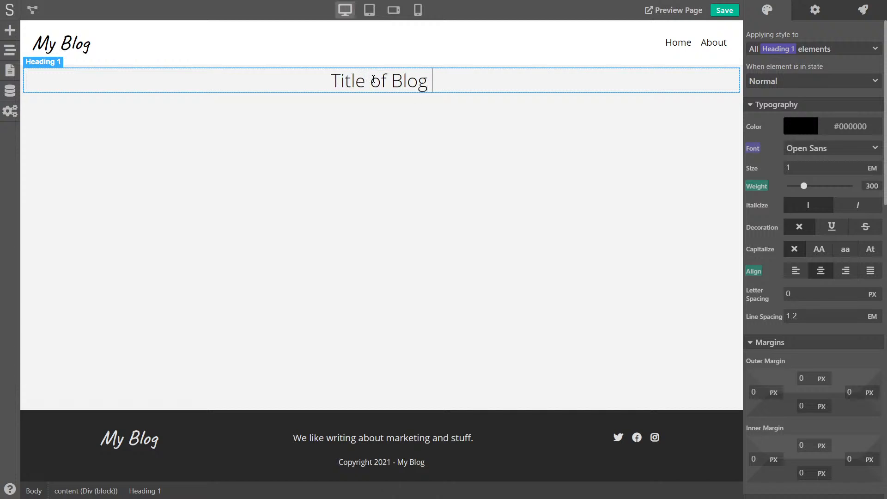
{"action": "left_click", "coordinate": [422, 116]}
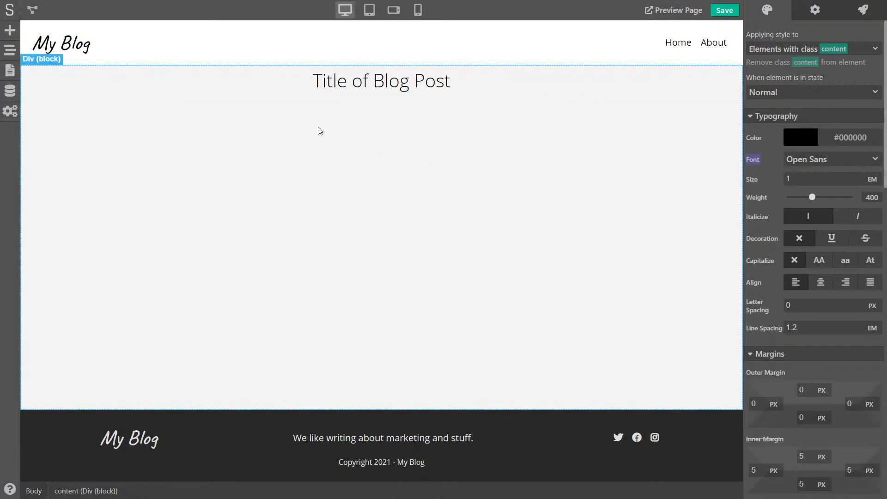
{"action": "left_click", "coordinate": [724, 11]}
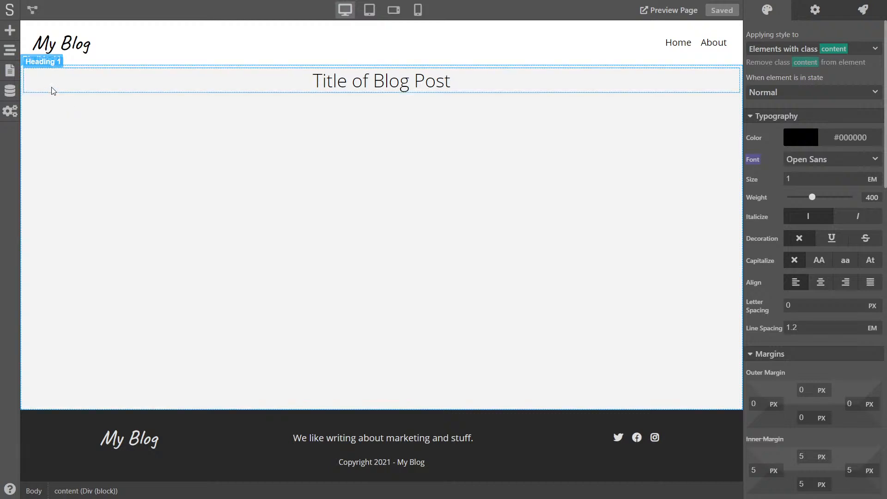
{"action": "left_click", "coordinate": [10, 70]}
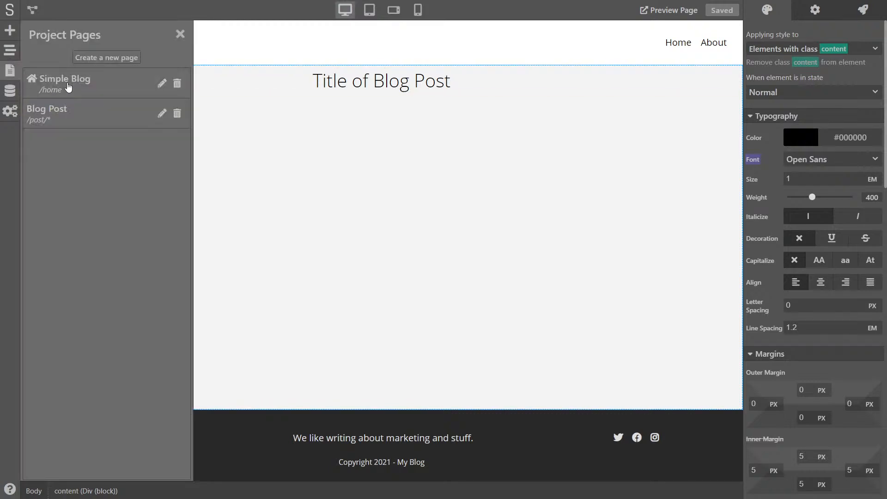
On the Simple Blog home page, select the blog post card and show its link settings
{"action": "left_click", "coordinate": [72, 84]}
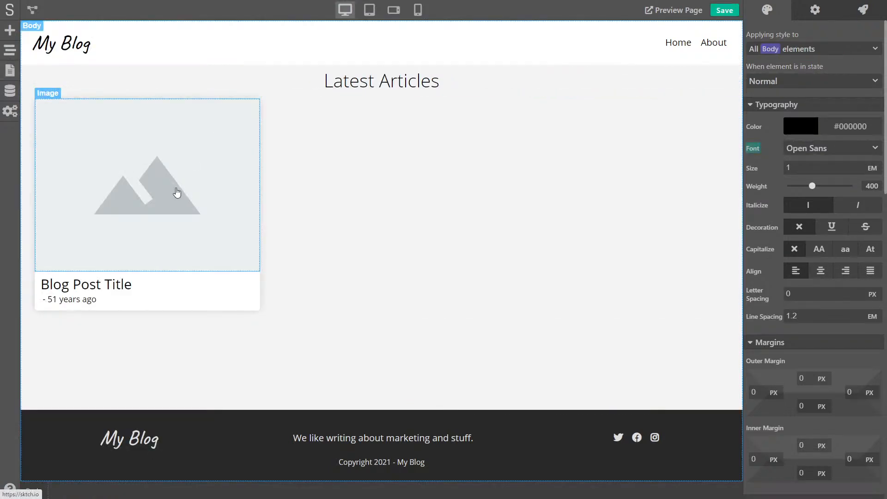
{"action": "left_click", "coordinate": [10, 72]}
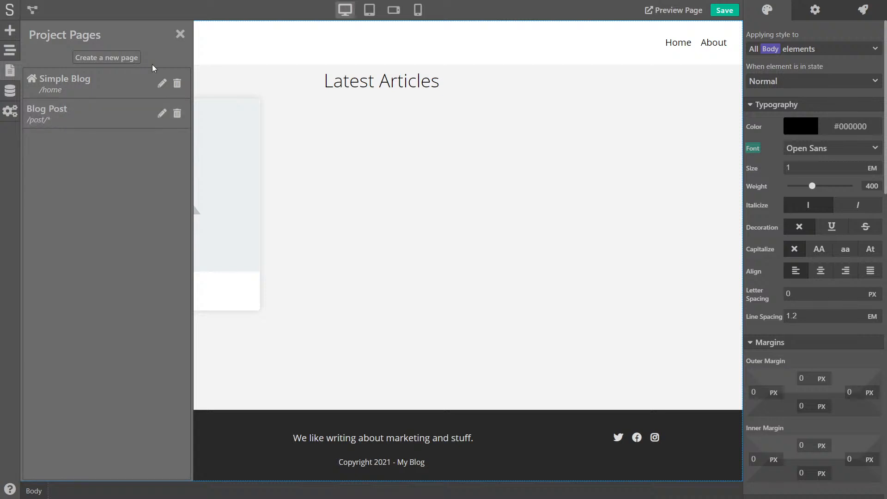
{"action": "left_click", "coordinate": [180, 34]}
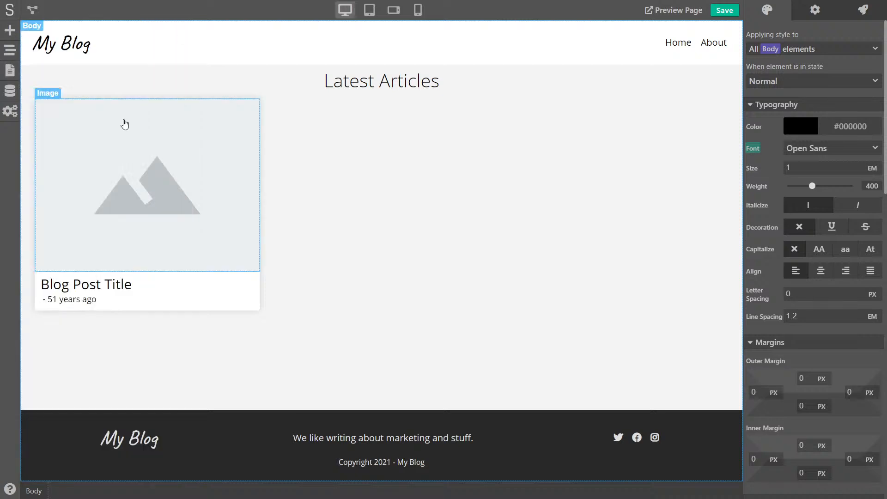
{"action": "left_click", "coordinate": [38, 280]}
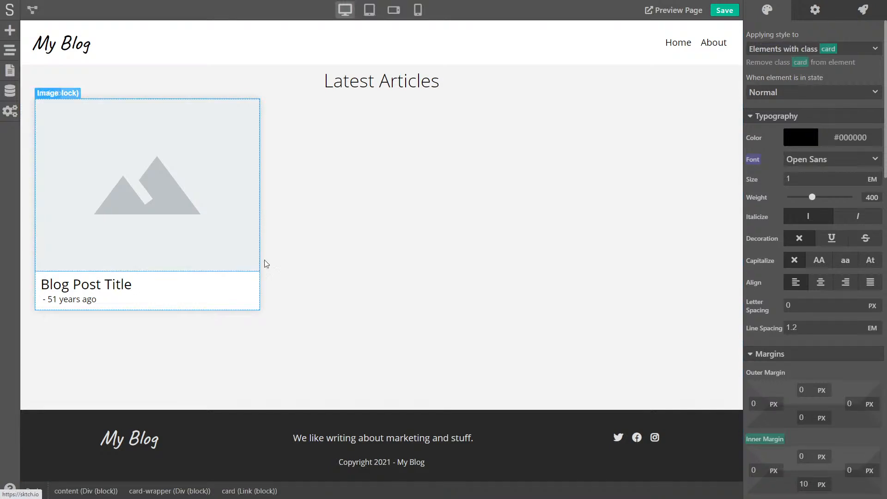
{"action": "left_click", "coordinate": [816, 10]}
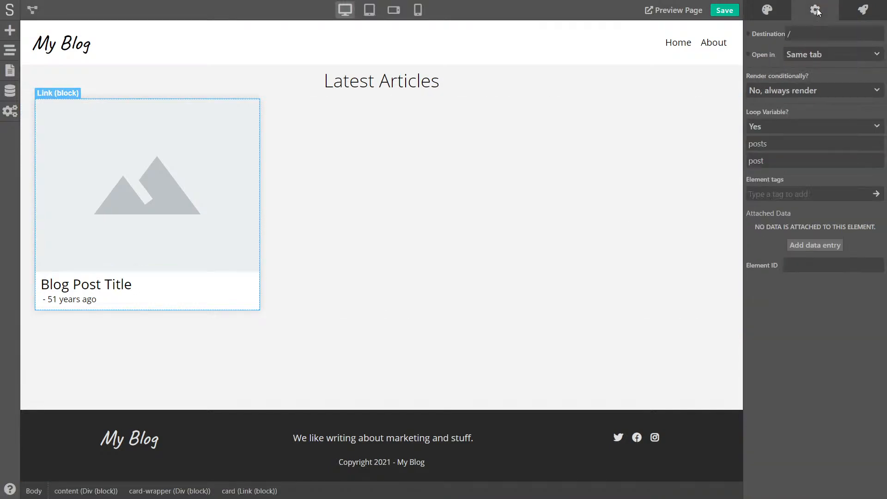
Link the card's Destination to the variable =/post/{{ post.handle }} and save the project
{"action": "left_click", "coordinate": [749, 33]}
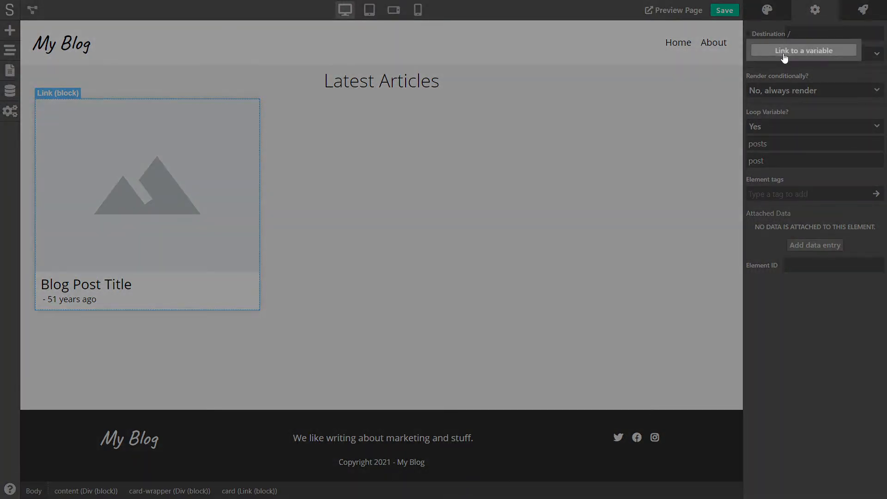
{"action": "left_click", "coordinate": [785, 55]}
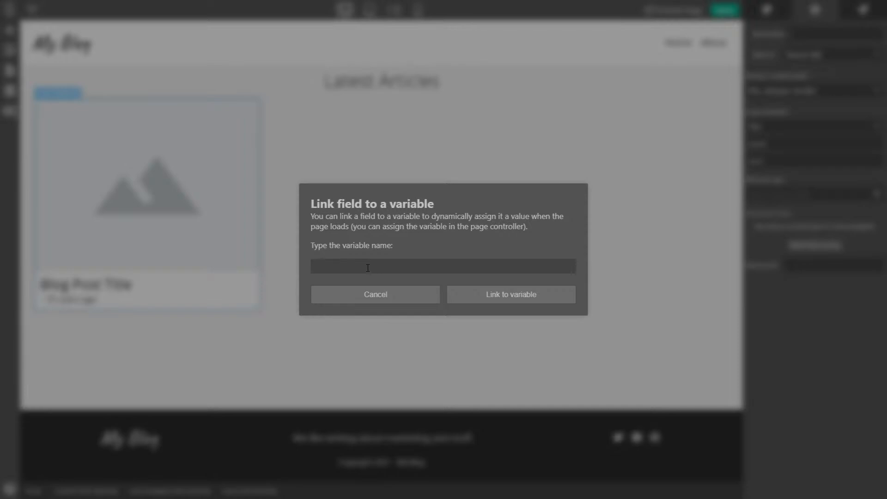
{"action": "type", "text": "post.handle"}
{"action": "left_click", "coordinate": [314, 268]}
{"action": "type", "text": "=/post/{{"}
{"action": "key", "text": "End"}
{"action": "type", "text": "}}"}
{"action": "key", "text": "Left"}
{"action": "key", "text": "Left"}
{"action": "left_click", "coordinate": [346, 261]}
{"action": "key", "text": "End"}
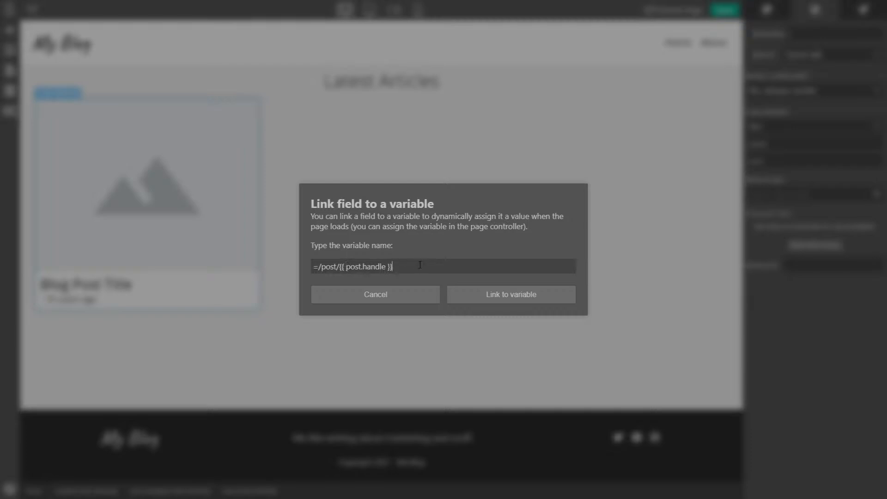
{"action": "left_click", "coordinate": [496, 303]}
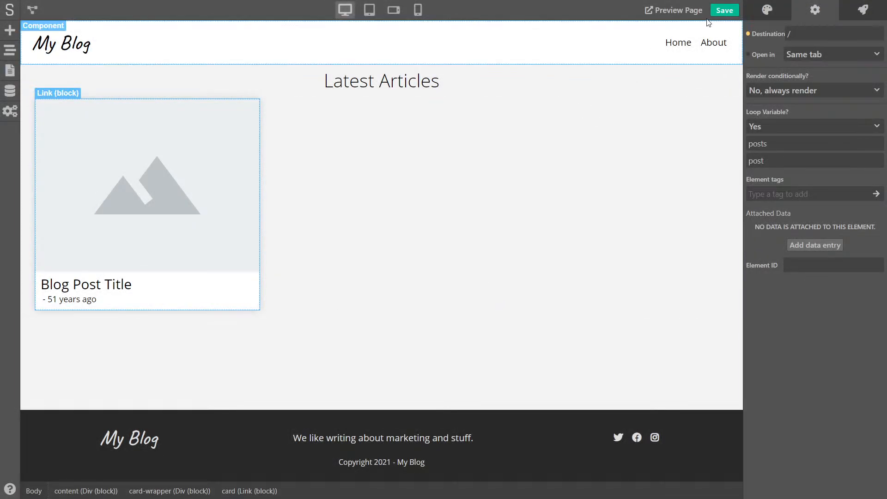
{"action": "left_click", "coordinate": [725, 10]}
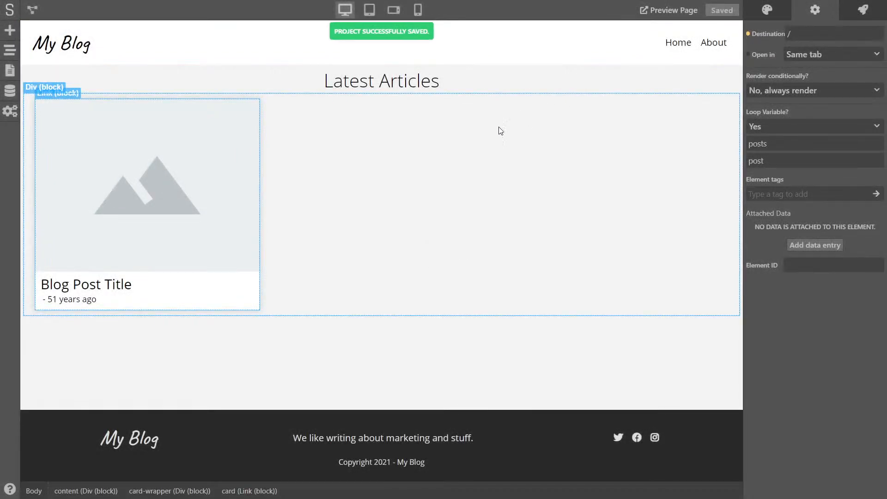
Open the first article card on the live blog and check the /post/how-to-do-branding URL
{"action": "left_click", "coordinate": [416, 157]}
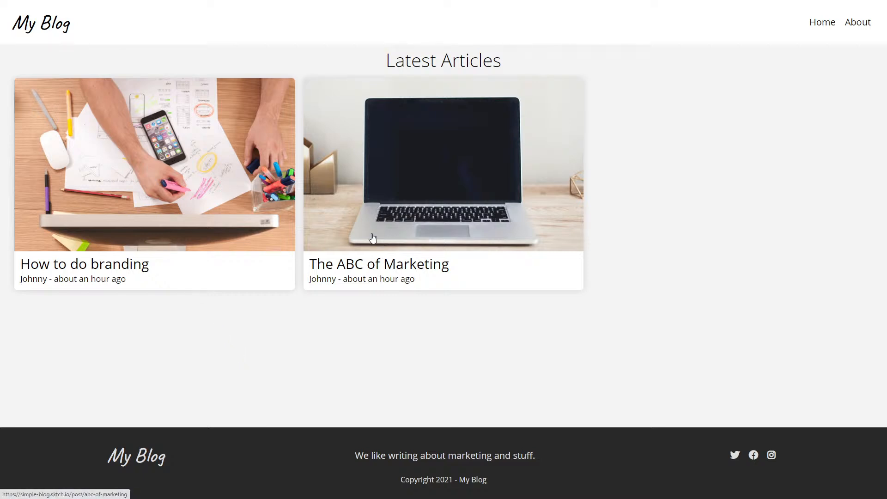
{"action": "left_click", "coordinate": [157, 208]}
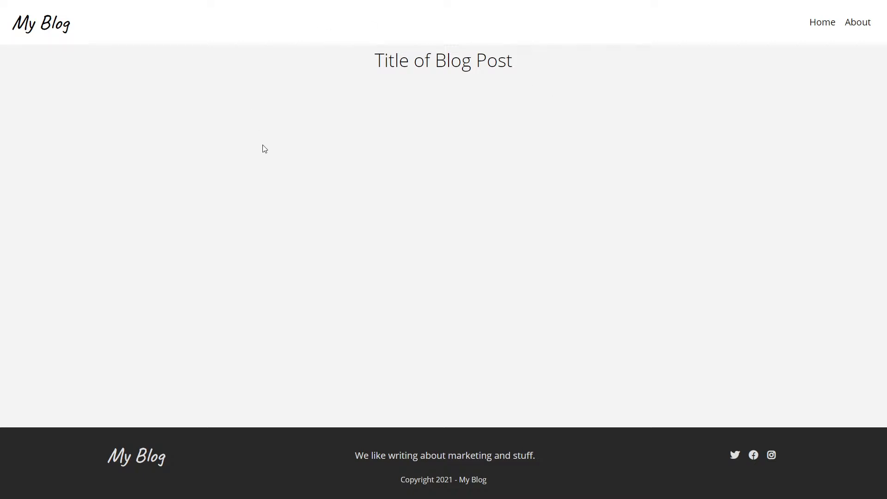
{"action": "left_click_drag", "start_coordinate": [375, 63], "coordinate": [564, 72]}
{"action": "left_click", "coordinate": [576, 85]}
{"action": "key", "text": "F11"}
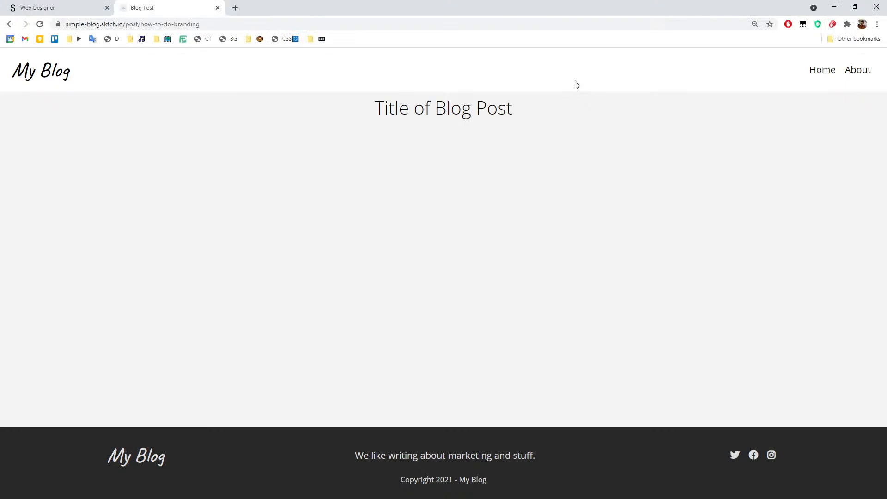
{"action": "key", "text": "ctrl+shift+b"}
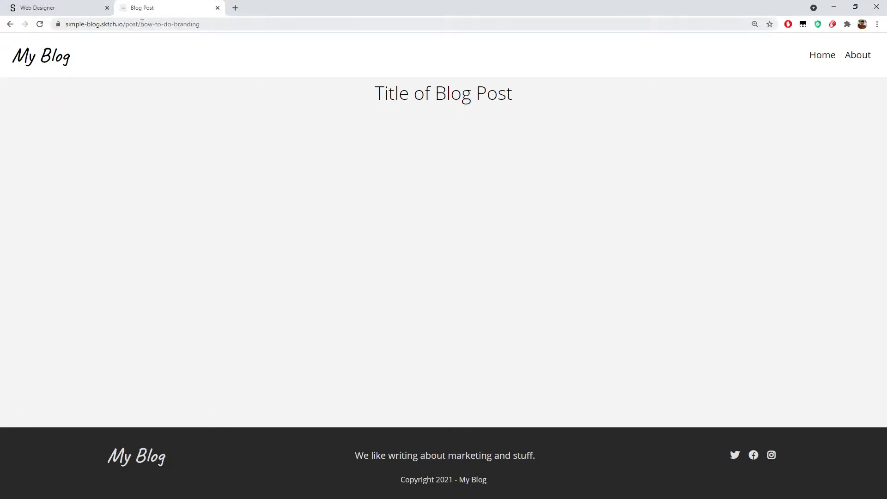
{"action": "left_click_drag", "start_coordinate": [142, 25], "coordinate": [206, 24]}
{"action": "left_click", "coordinate": [212, 126]}
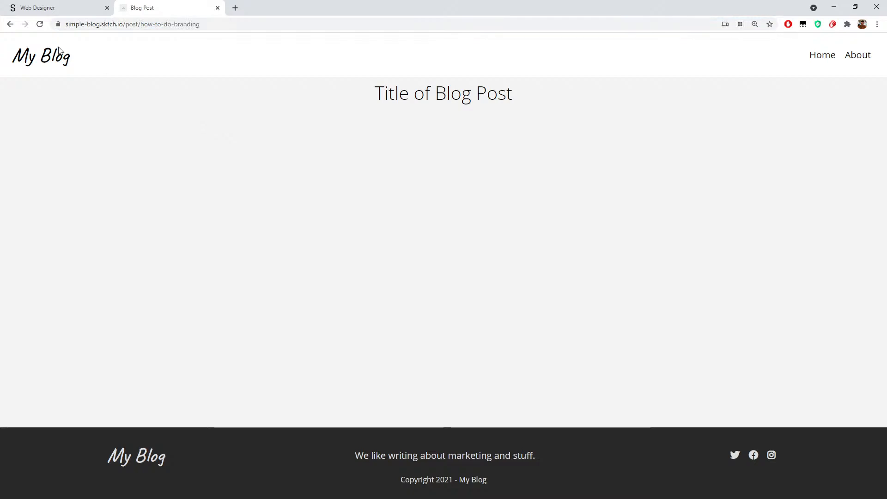
Back in the Web Designer, open Blog Post, select its content div, and open the logic flow
{"action": "left_click", "coordinate": [63, 9]}
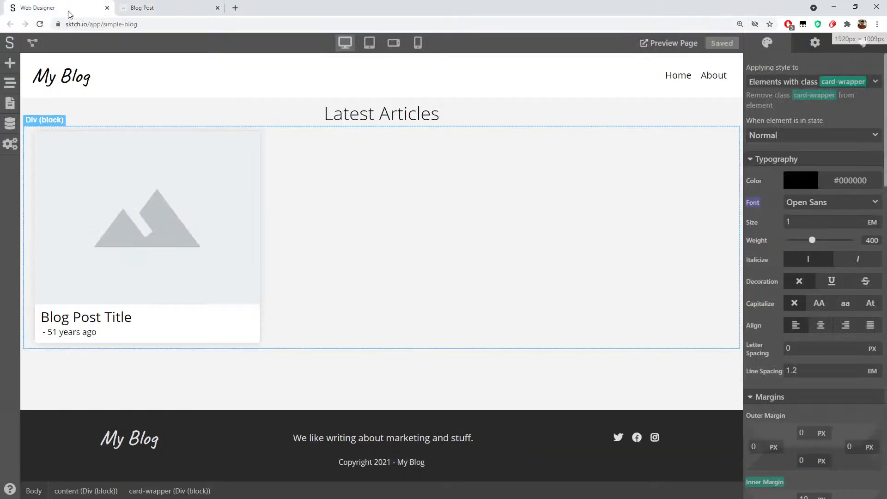
{"action": "key", "text": "F11"}
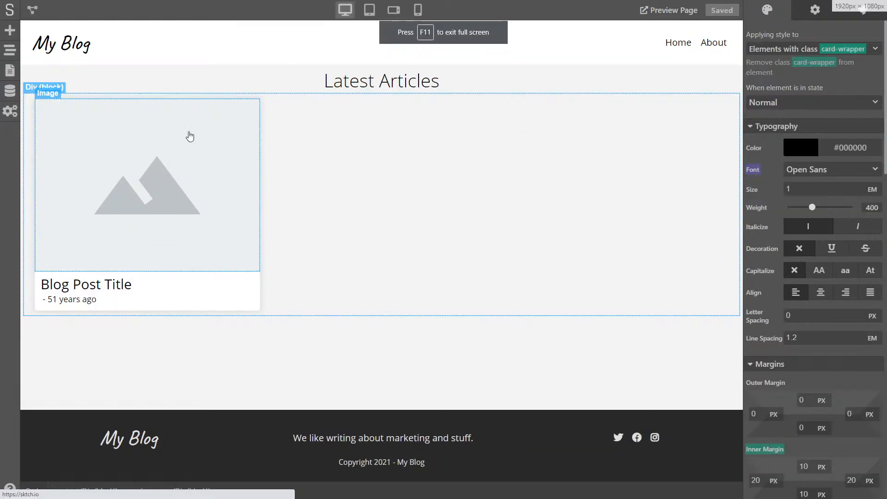
{"action": "left_click", "coordinate": [10, 71]}
{"action": "left_click", "coordinate": [79, 110]}
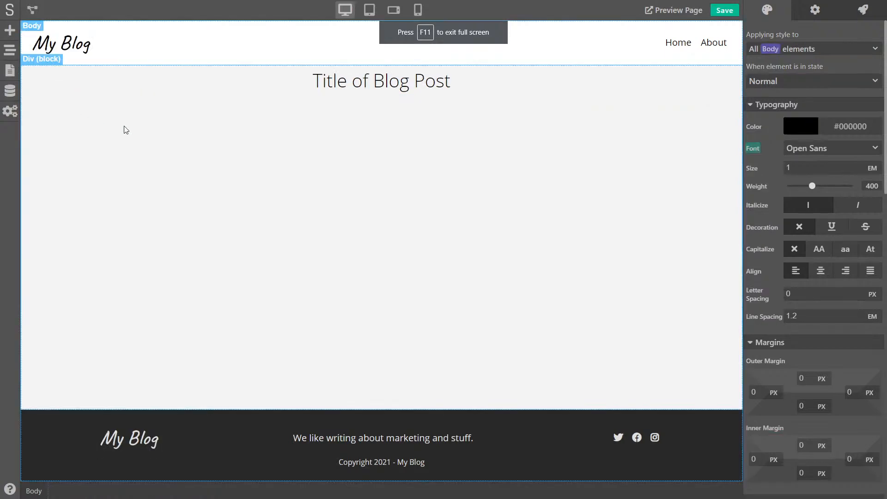
{"action": "left_click", "coordinate": [344, 129]}
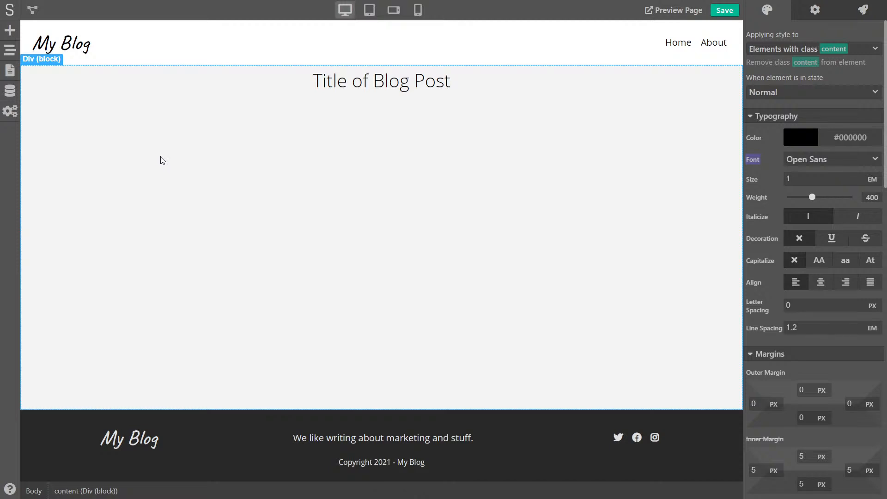
{"action": "left_click", "coordinate": [34, 10]}
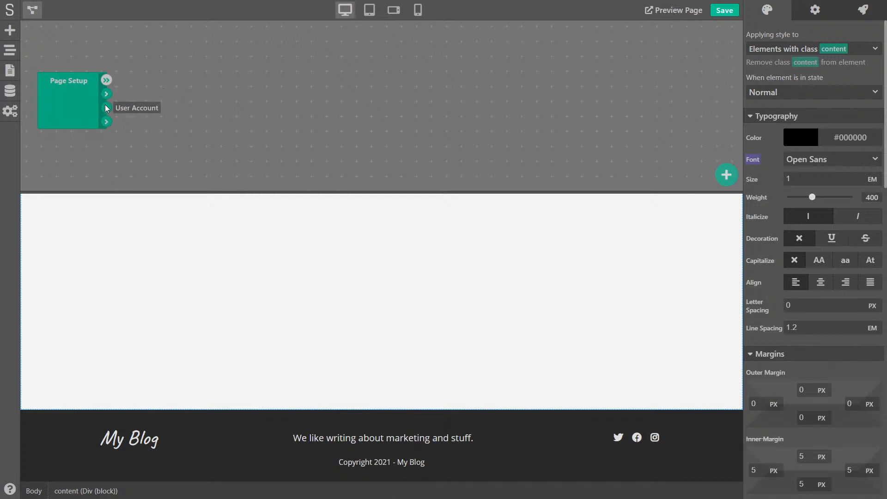
Add a Data Retriever connected from Page Setup and set its data model to Posts
{"action": "right_click", "coordinate": [151, 88]}
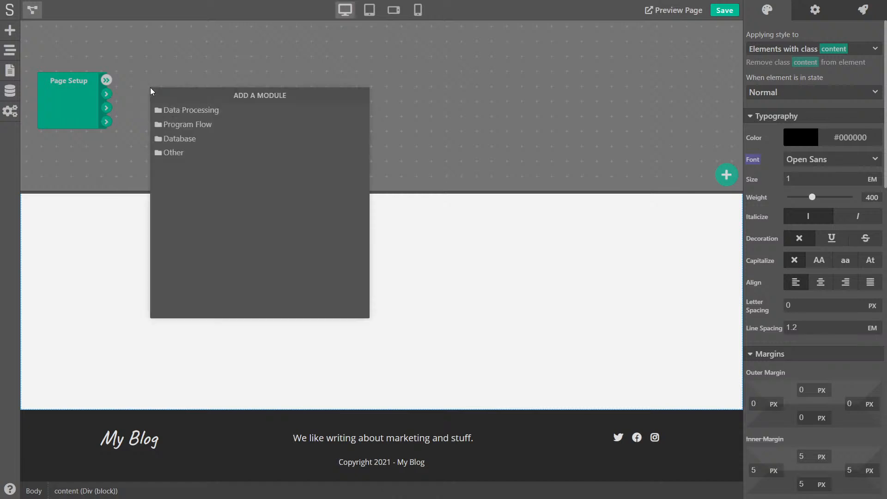
{"action": "left_click", "coordinate": [190, 138]}
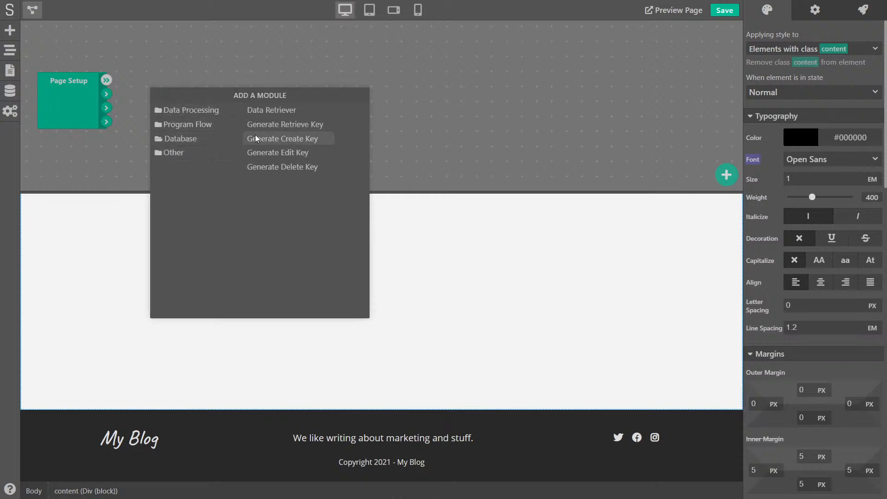
{"action": "left_click", "coordinate": [273, 110]}
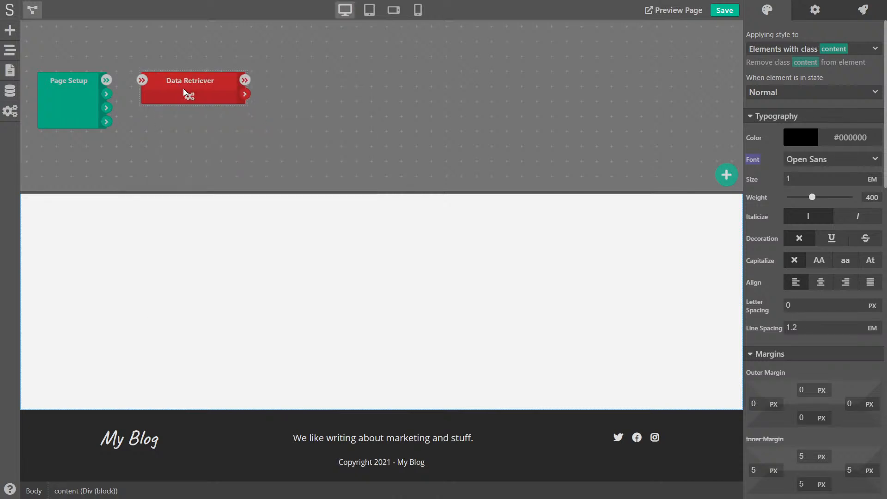
{"action": "left_click_drag", "start_coordinate": [108, 80], "coordinate": [142, 81]}
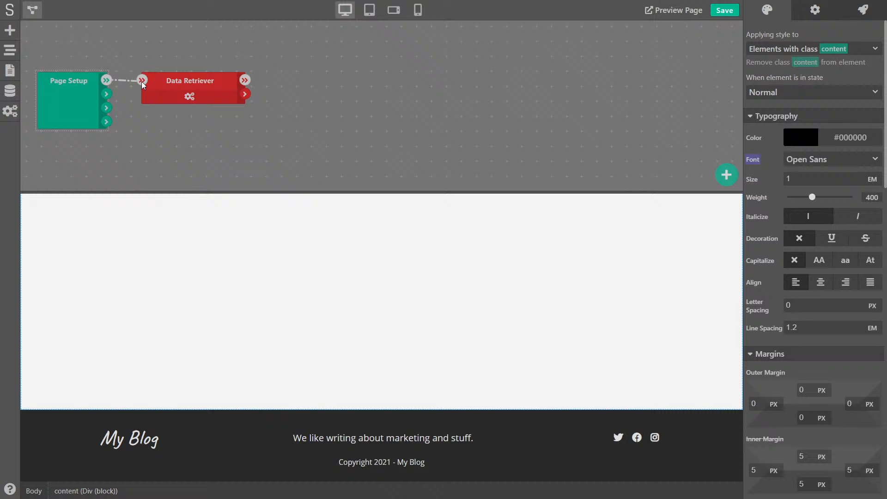
{"action": "double_click", "coordinate": [173, 95]}
{"action": "left_click", "coordinate": [276, 259]}
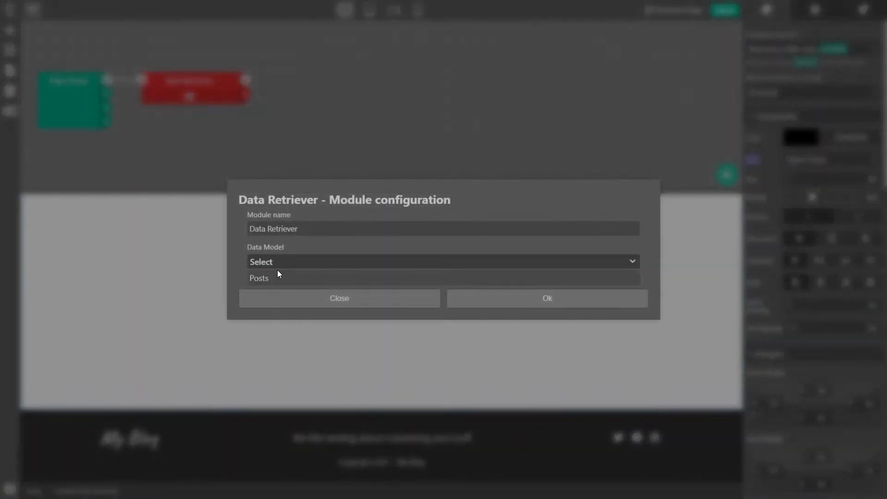
{"action": "left_click", "coordinate": [276, 276]}
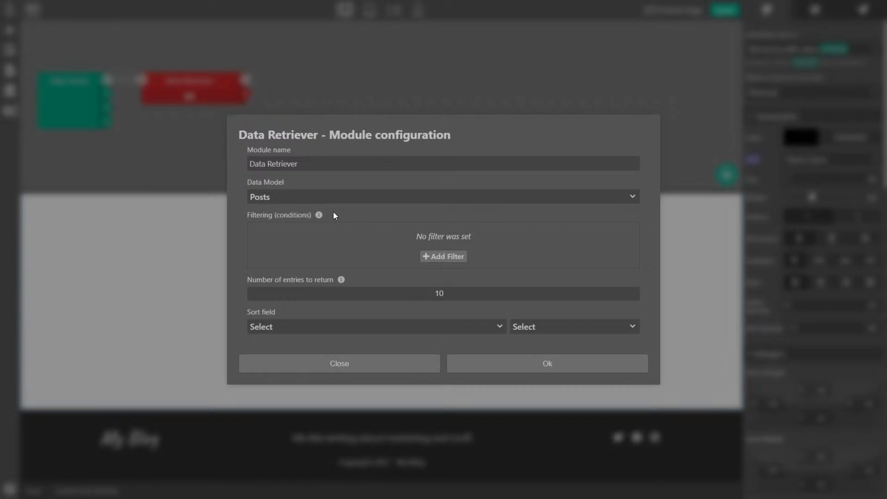
Filter by Handle Is Input, return 1 entry, and wire URL Match into the filter input
{"action": "left_click", "coordinate": [443, 258]}
{"action": "left_click", "coordinate": [318, 237]}
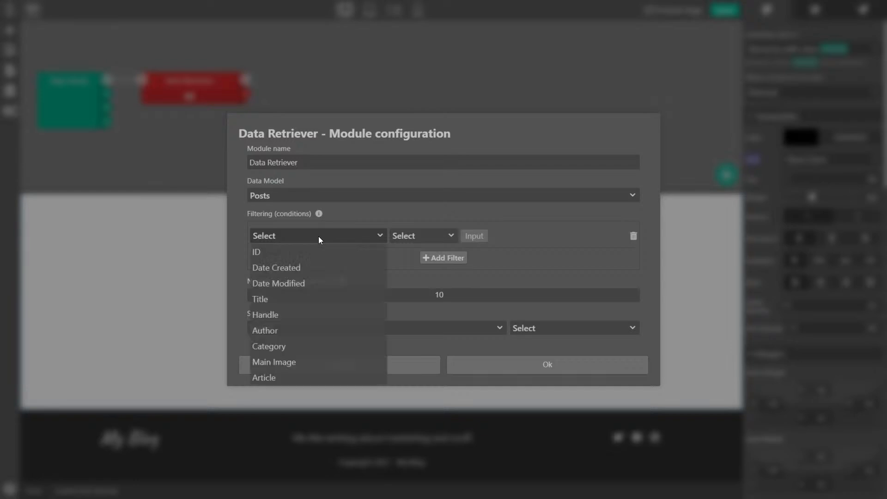
{"action": "left_click", "coordinate": [272, 315]}
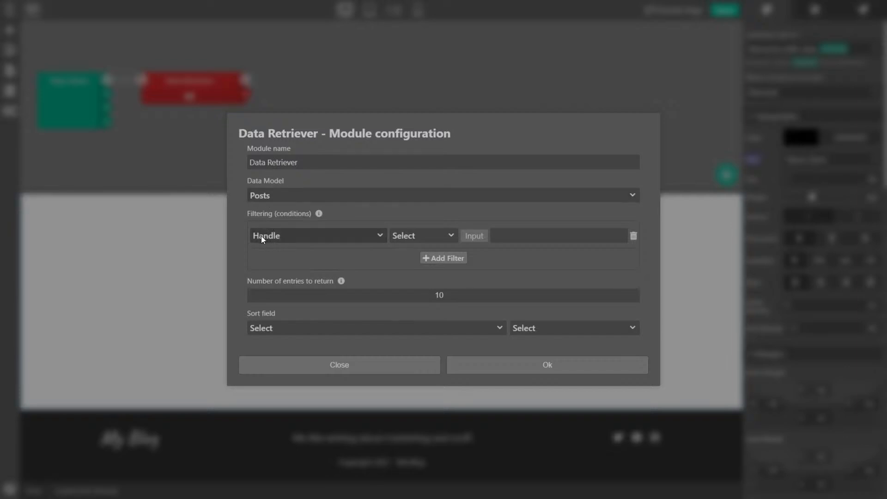
{"action": "left_click", "coordinate": [424, 234]}
{"action": "left_click", "coordinate": [402, 248]}
{"action": "left_click", "coordinate": [496, 231]}
{"action": "left_click", "coordinate": [470, 234]}
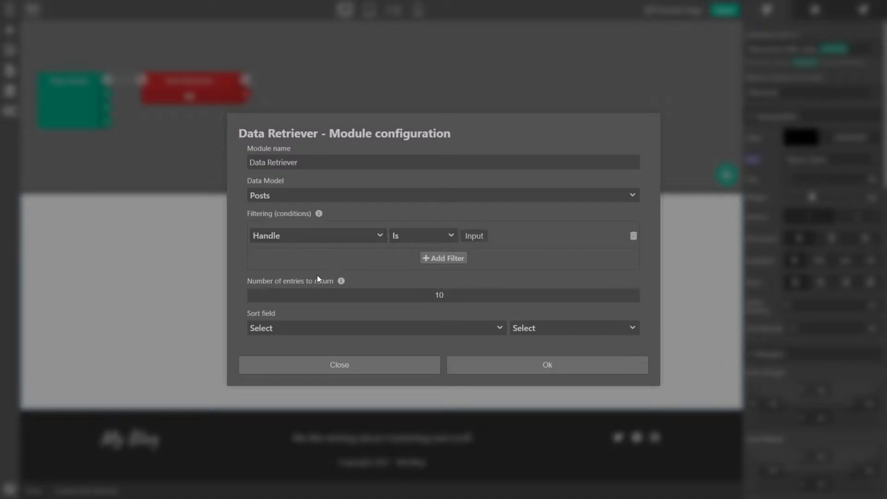
{"action": "double_click", "coordinate": [455, 293]}
{"action": "left_click", "coordinate": [496, 367]}
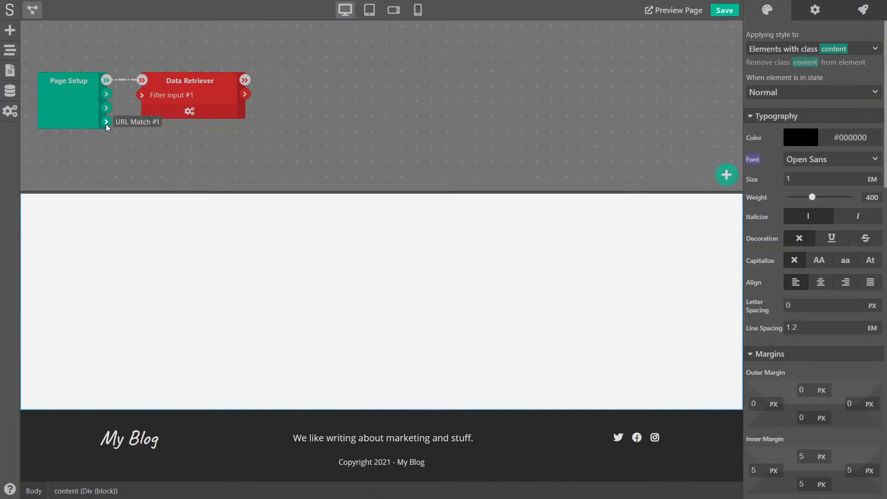
{"action": "left_click_drag", "start_coordinate": [106, 123], "coordinate": [141, 98]}
Feed the Data Retriever's Single Entry into a Set Variable module named post
{"action": "left_click", "coordinate": [180, 112]}
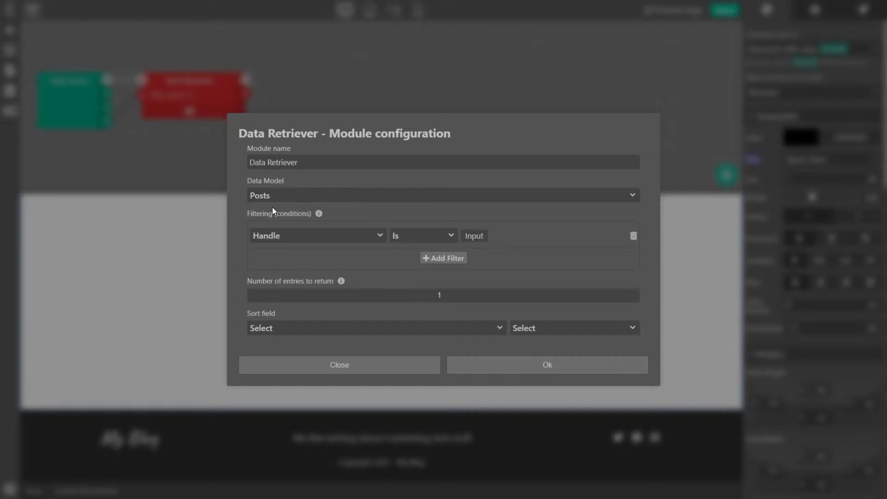
{"action": "left_click", "coordinate": [464, 366]}
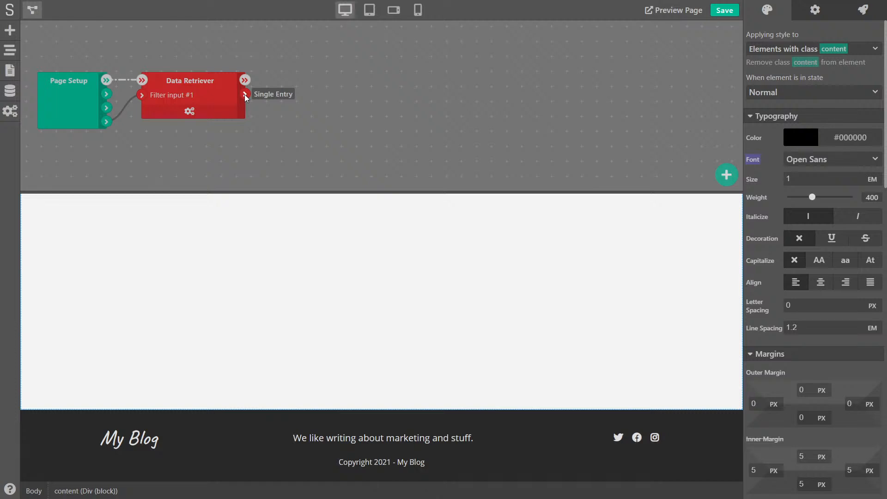
{"action": "left_click_drag", "start_coordinate": [245, 94], "coordinate": [279, 84]}
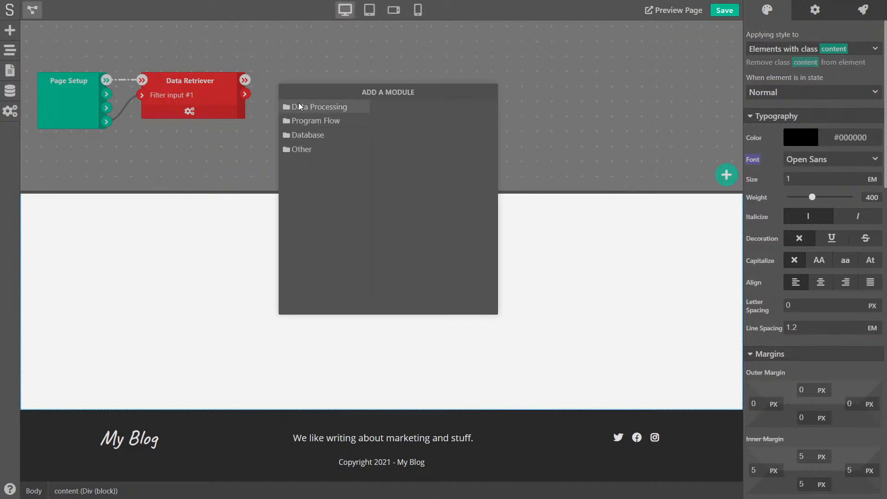
{"action": "left_click", "coordinate": [320, 106]}
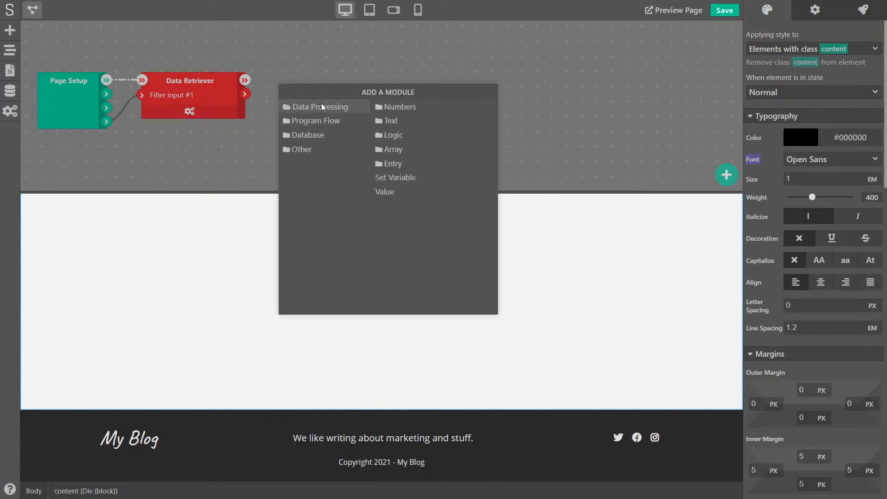
{"action": "left_click", "coordinate": [395, 177]}
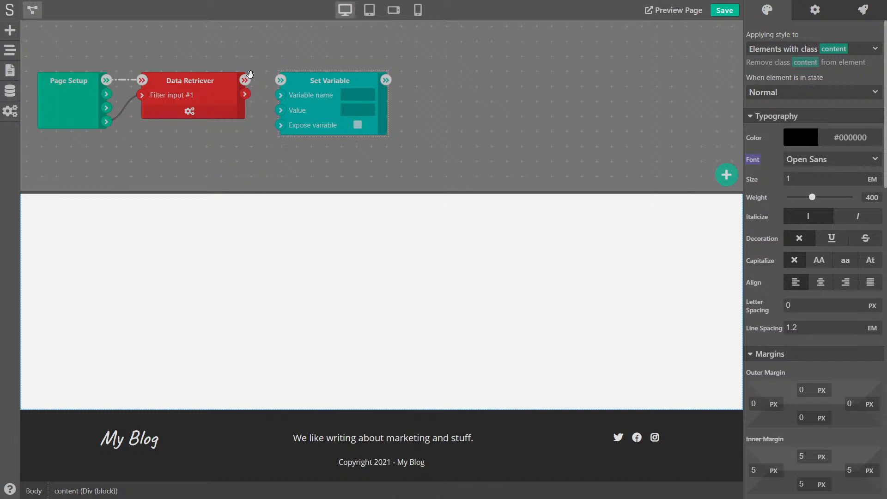
{"action": "left_click_drag", "start_coordinate": [276, 79], "coordinate": [276, 106]}
{"action": "left_click", "coordinate": [33, 10]}
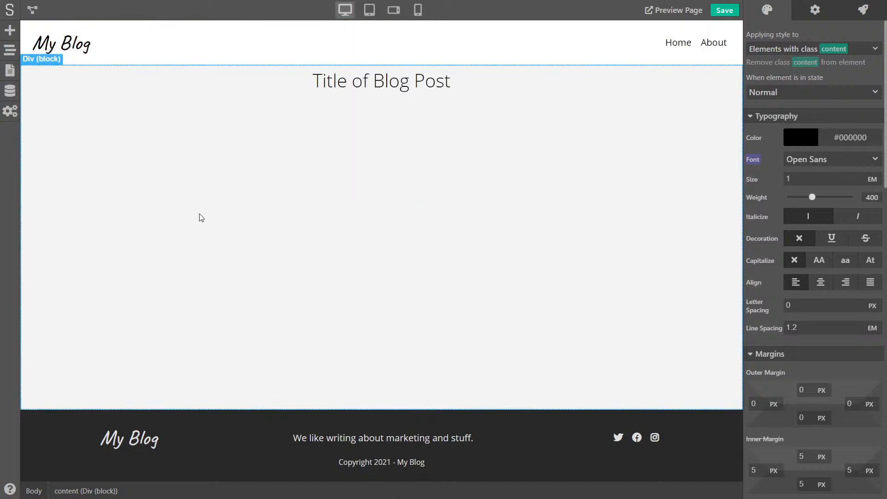
Link the heading's content to the variable post.title and save the project
{"action": "left_click", "coordinate": [296, 87]}
{"action": "left_click", "coordinate": [818, 12]}
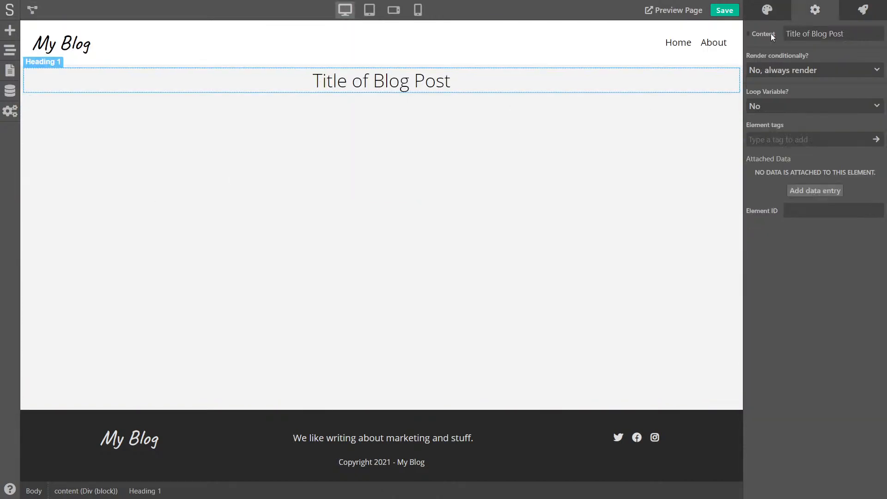
{"action": "left_click", "coordinate": [749, 33]}
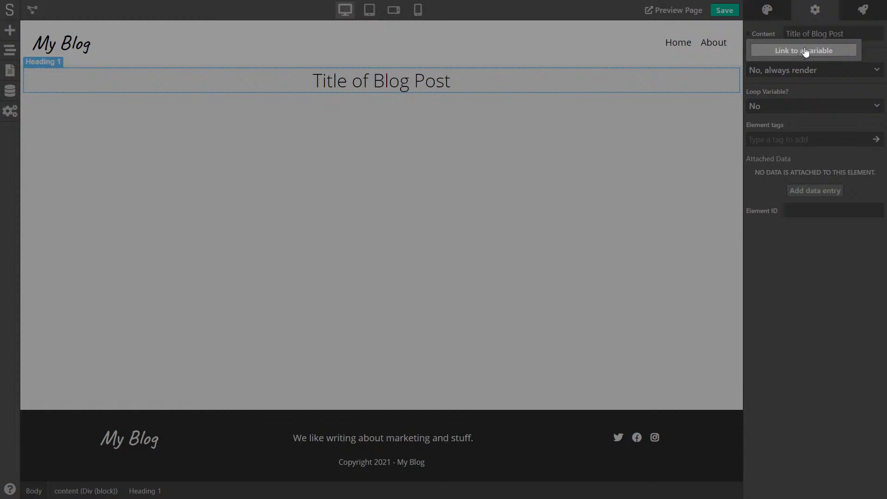
{"action": "left_click", "coordinate": [804, 54]}
{"action": "type", "text": "p"}
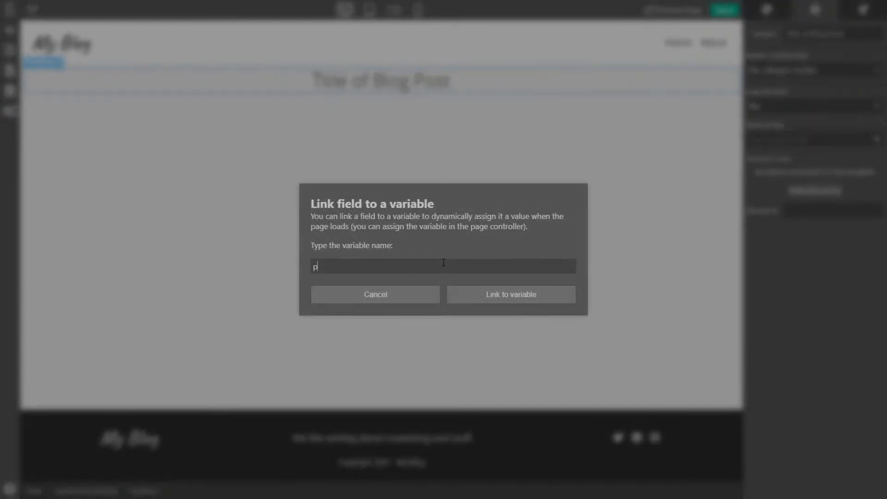
{"action": "type", "text": "ost.title"}
{"action": "left_click", "coordinate": [502, 301]}
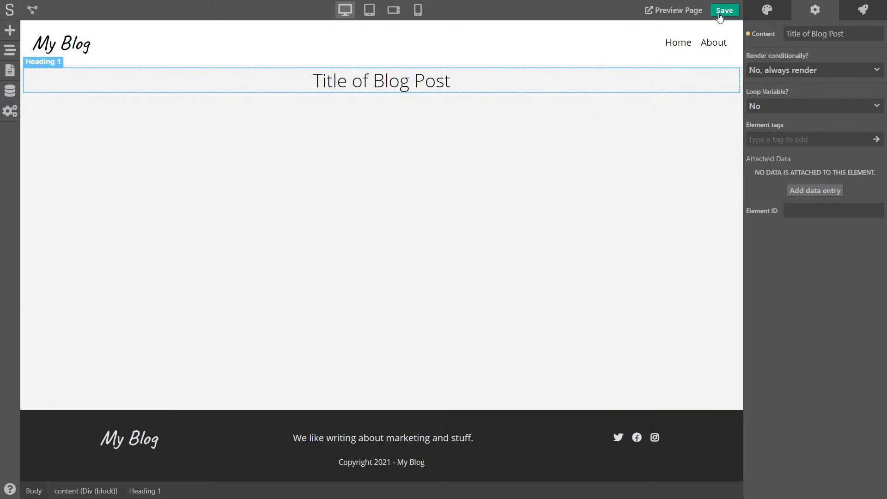
{"action": "left_click", "coordinate": [721, 12]}
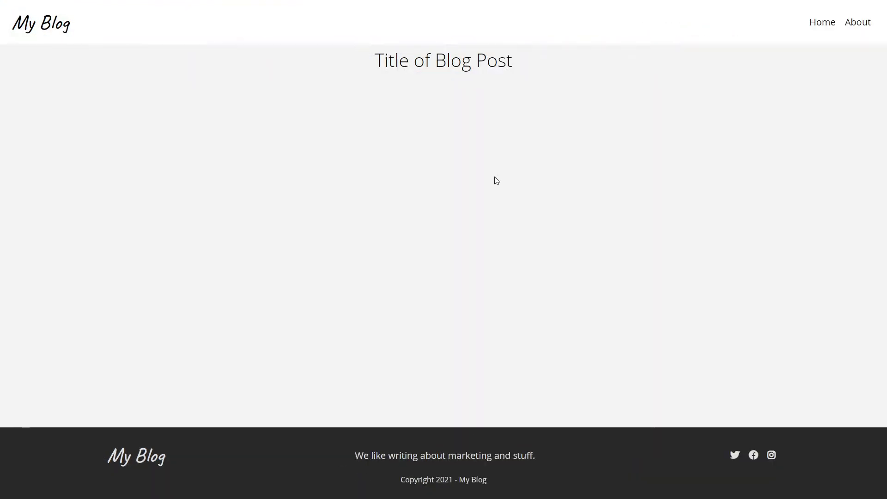
Check that the preview heading reads 'How to do branding', then close the preview
{"action": "left_click_drag", "start_coordinate": [360, 56], "coordinate": [336, 62]}
{"action": "left_click", "coordinate": [542, 65]}
{"action": "left_click", "coordinate": [336, 61]}
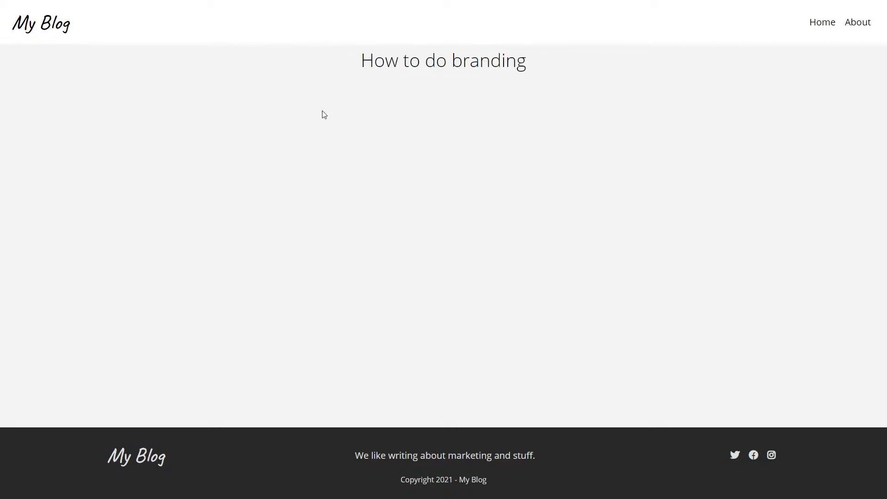
{"action": "key", "text": "ctrl+w"}
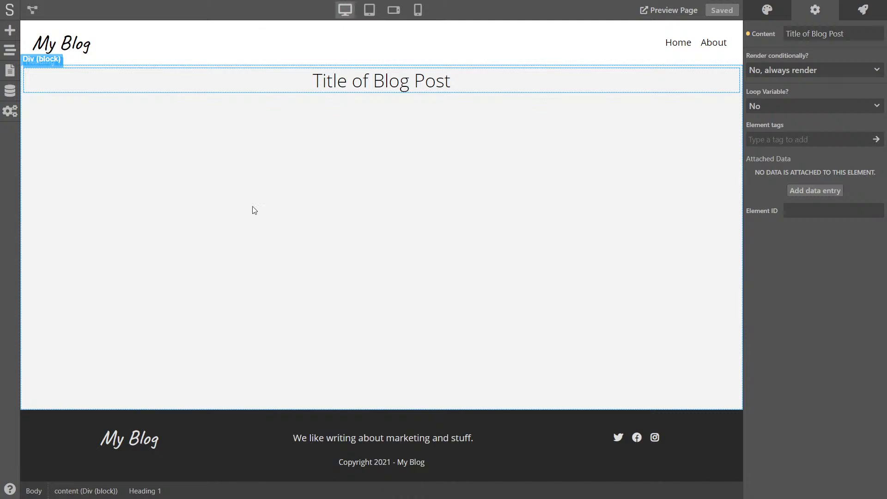
Drop a text block and a placeholder image into the content container under the post title
{"action": "left_click", "coordinate": [162, 161]}
{"action": "left_click", "coordinate": [9, 31]}
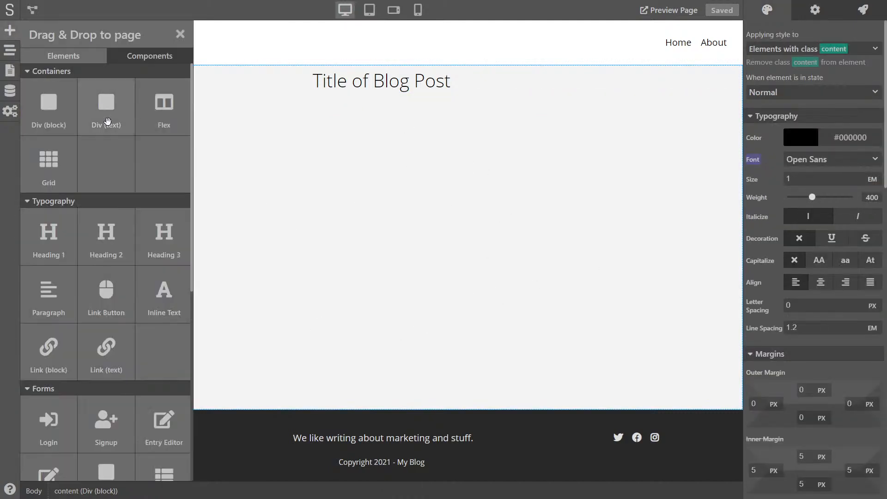
{"action": "left_click_drag", "start_coordinate": [101, 102], "coordinate": [151, 115]}
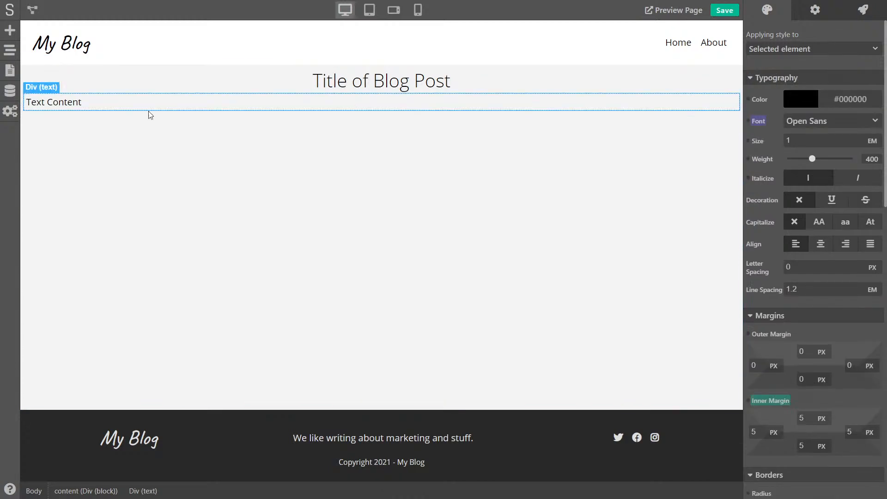
{"action": "left_click", "coordinate": [10, 31]}
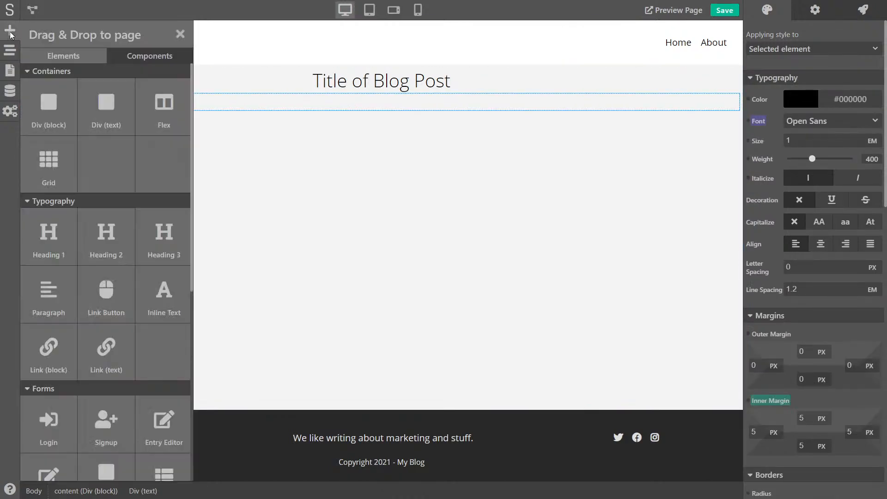
{"action": "scroll", "coordinate": [84, 273], "scroll_direction": "down", "scroll_amount": 4}
{"action": "scroll", "coordinate": [84, 273], "scroll_direction": "down", "scroll_amount": 3}
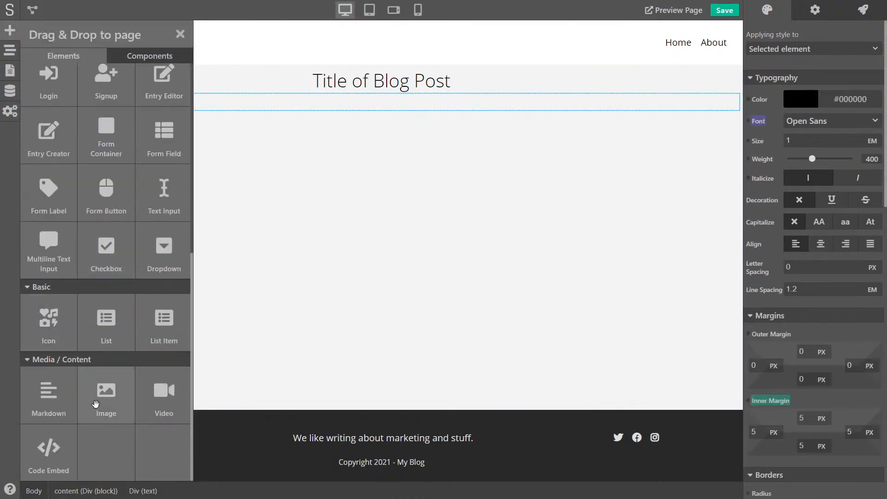
{"action": "left_click_drag", "start_coordinate": [96, 402], "coordinate": [287, 157]}
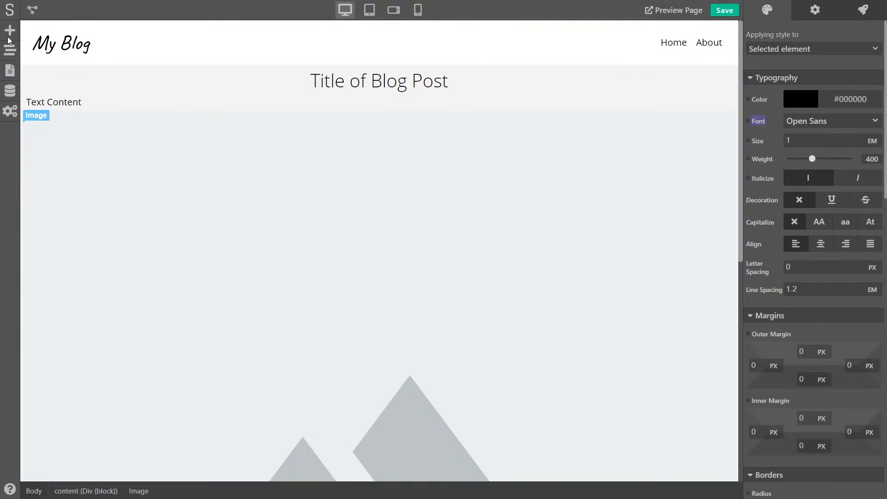
Add a Markdown block with Lorem ipsum text below the image
{"action": "left_click", "coordinate": [10, 30]}
{"action": "scroll", "coordinate": [253, 236], "scroll_direction": "down", "scroll_amount": 5}
{"action": "scroll", "coordinate": [252, 236], "scroll_direction": "down", "scroll_amount": 3}
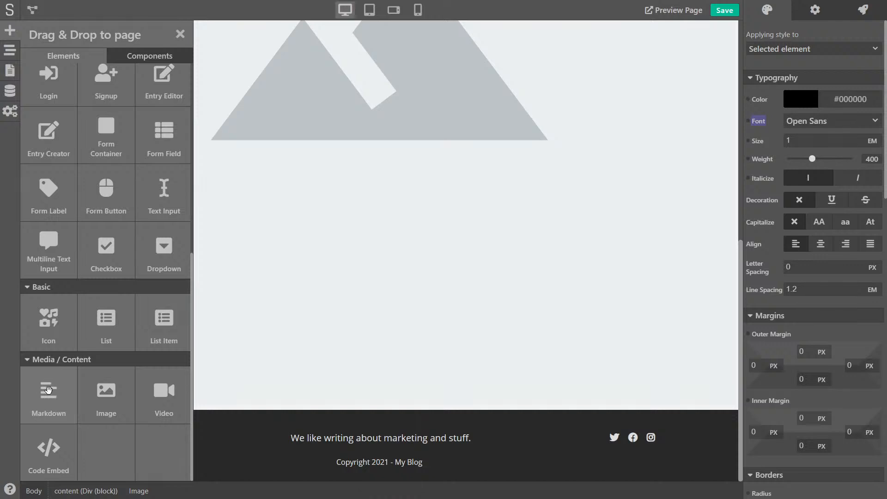
{"action": "left_click_drag", "start_coordinate": [44, 389], "coordinate": [283, 403]}
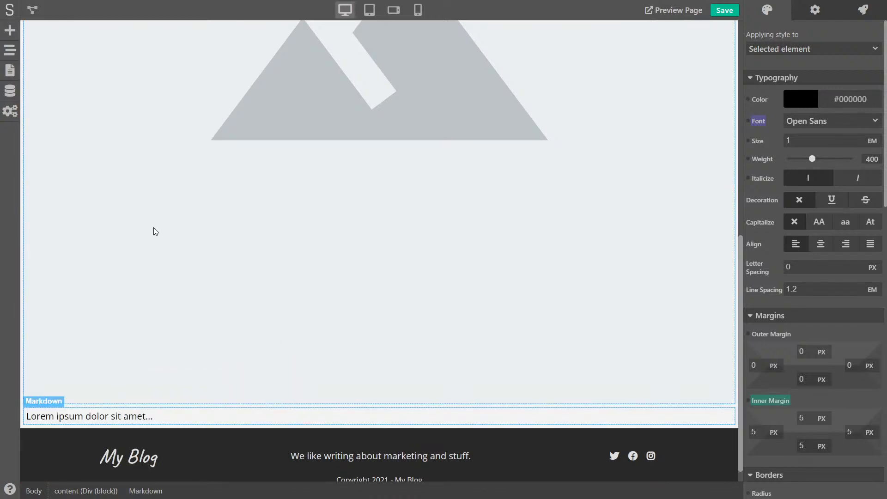
{"action": "scroll", "coordinate": [154, 234], "scroll_direction": "up", "scroll_amount": 10}
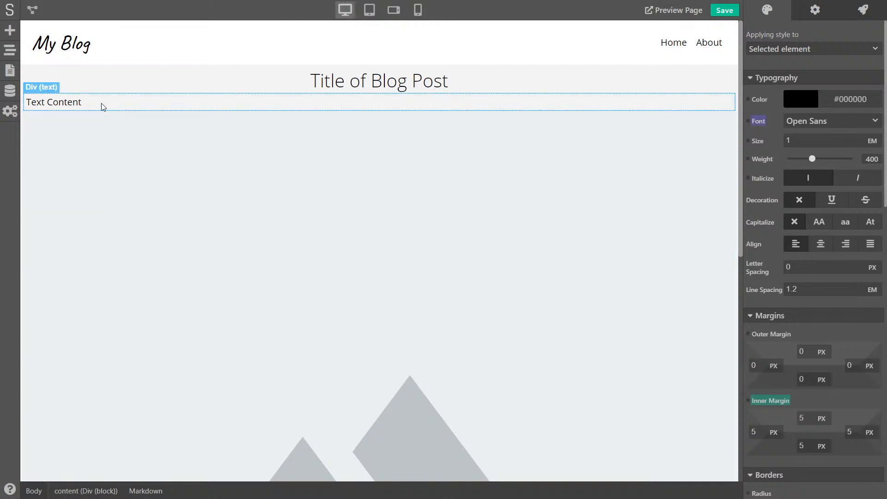
Centre the text line under the title and change it to 'Author - Date'
{"action": "left_click", "coordinate": [102, 104]}
{"action": "left_click", "coordinate": [821, 244]}
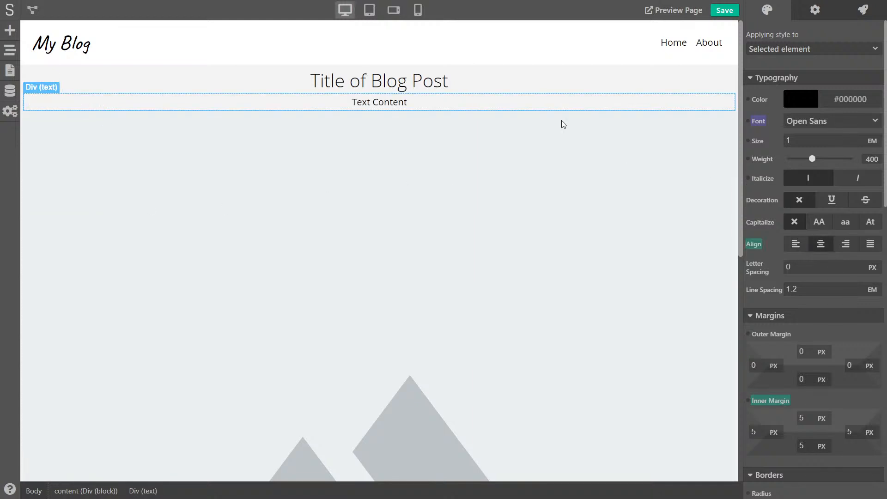
{"action": "left_click_drag", "start_coordinate": [408, 102], "coordinate": [403, 102]}
{"action": "triple_click", "coordinate": [397, 102]}
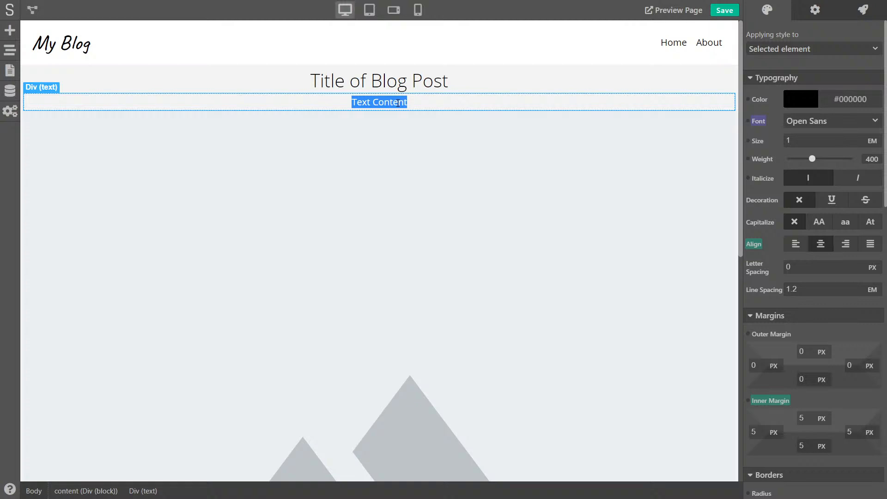
{"action": "type", "text": "Author - Da"}
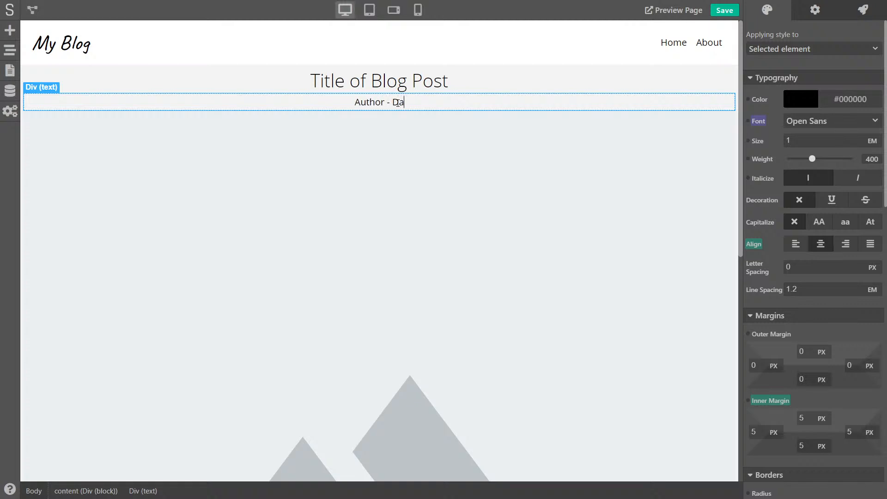
{"action": "type", "text": "te"}
Give the placeholder image a 360 px maximum height and set Image Fit to Cover
{"action": "left_click", "coordinate": [440, 179]}
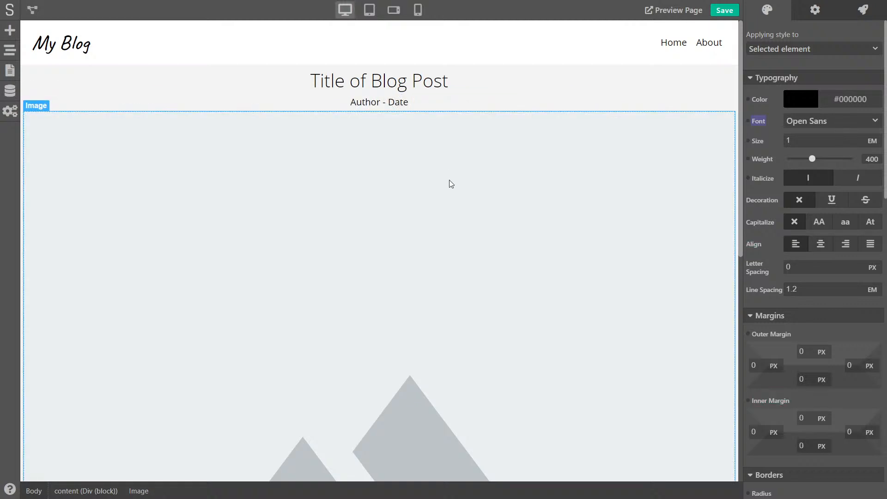
{"action": "scroll", "coordinate": [451, 184], "scroll_direction": "down", "scroll_amount": 3}
{"action": "scroll", "coordinate": [451, 184], "scroll_direction": "up", "scroll_amount": 3}
{"action": "scroll", "coordinate": [451, 184], "scroll_direction": "down", "scroll_amount": 6}
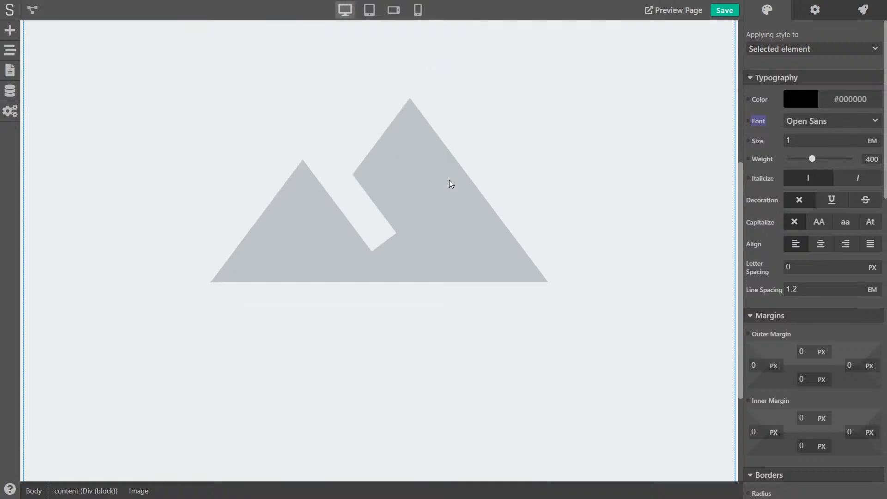
{"action": "scroll", "coordinate": [451, 183], "scroll_direction": "down", "scroll_amount": 3}
{"action": "scroll", "coordinate": [505, 167], "scroll_direction": "up", "scroll_amount": 8}
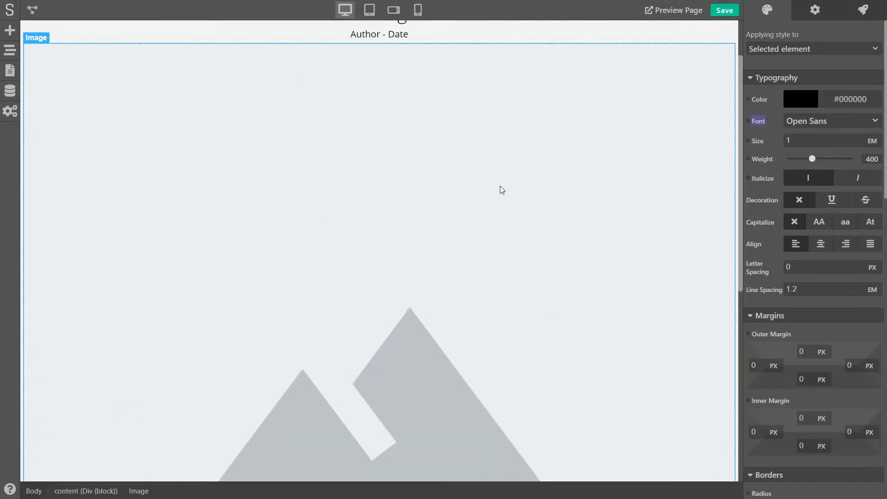
{"action": "scroll", "coordinate": [789, 199], "scroll_direction": "down", "scroll_amount": 10}
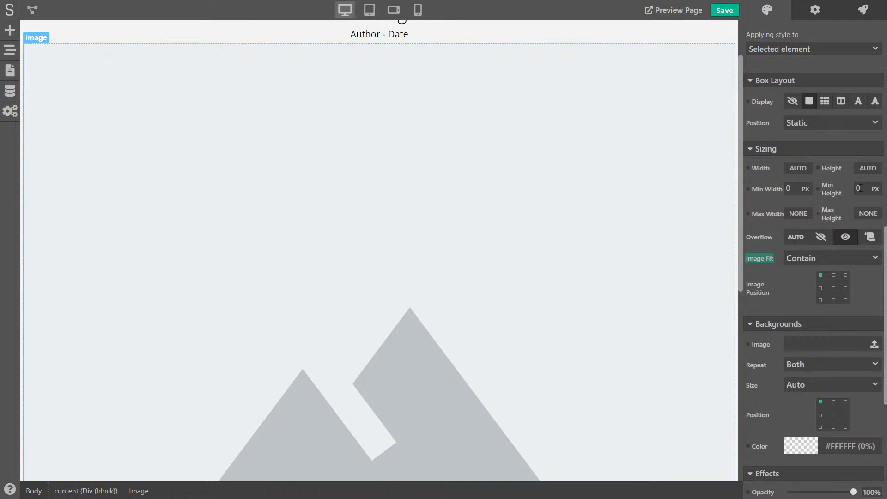
{"action": "left_click", "coordinate": [860, 209]}
{"action": "left_click", "coordinate": [866, 221]}
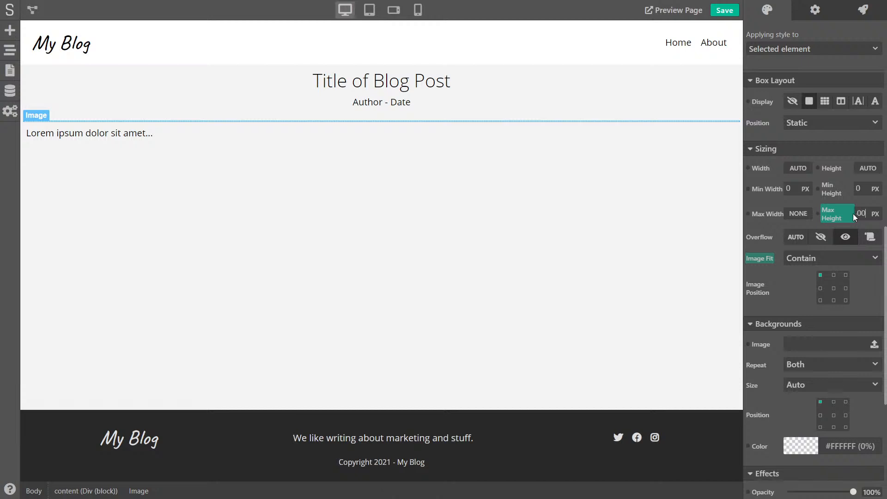
{"action": "key", "text": "Return"}
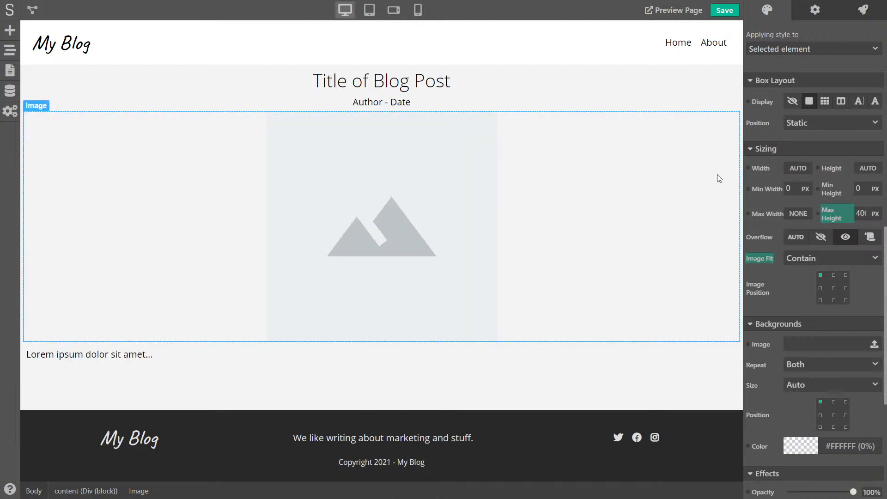
{"action": "double_click", "coordinate": [866, 214]}
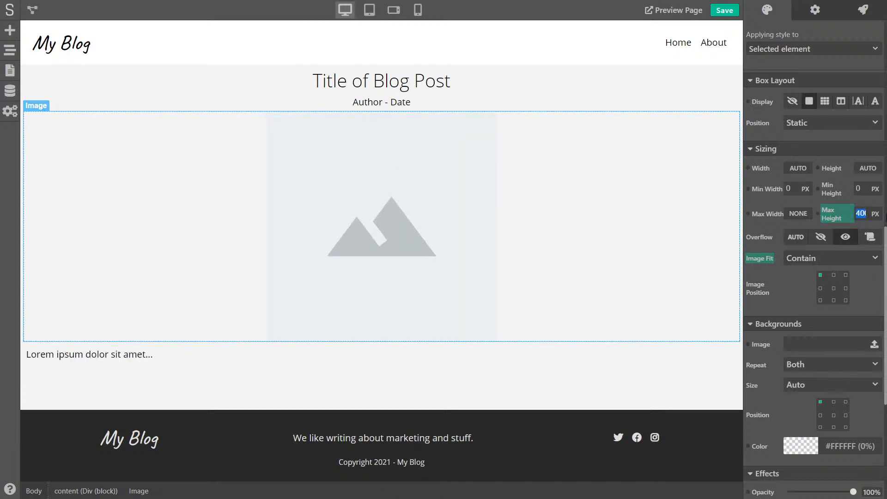
{"action": "type", "text": "360"}
{"action": "key", "text": "Return"}
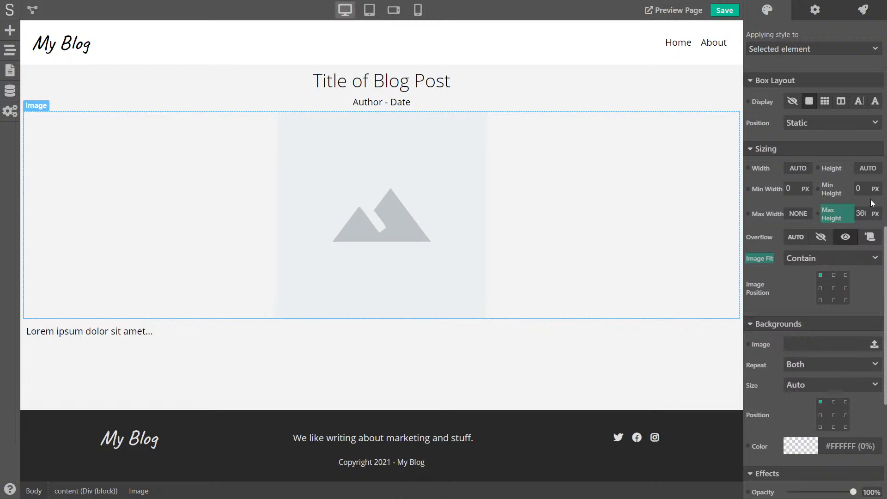
{"action": "left_click", "coordinate": [826, 260]}
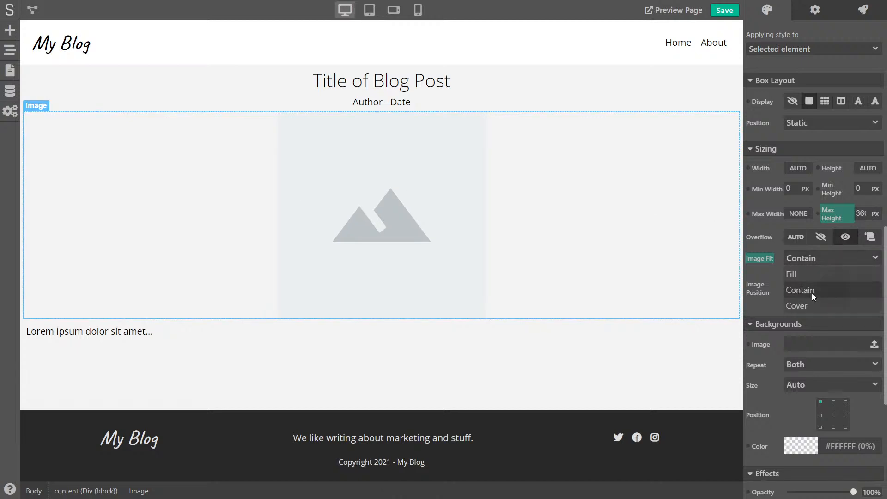
{"action": "left_click", "coordinate": [804, 306]}
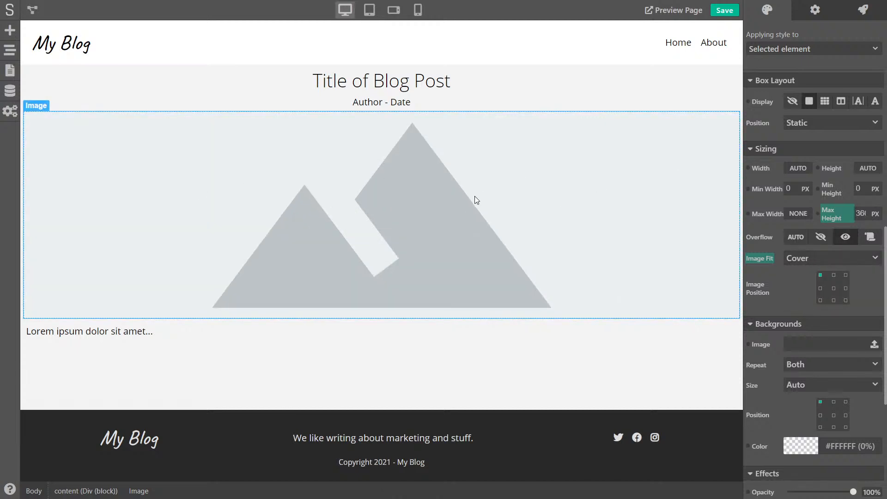
{"action": "left_click", "coordinate": [23, 93]}
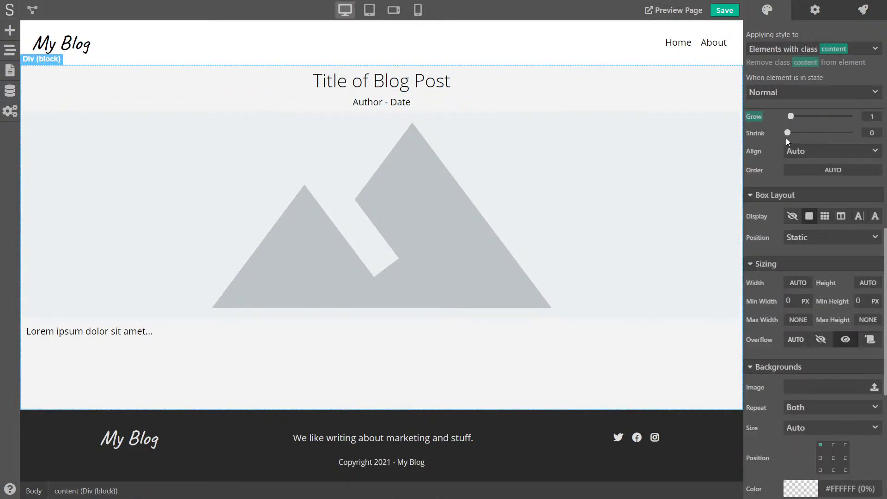
{"action": "scroll", "coordinate": [774, 171], "scroll_direction": "down", "scroll_amount": 4}
{"action": "scroll", "coordinate": [775, 173], "scroll_direction": "up", "scroll_amount": 12}
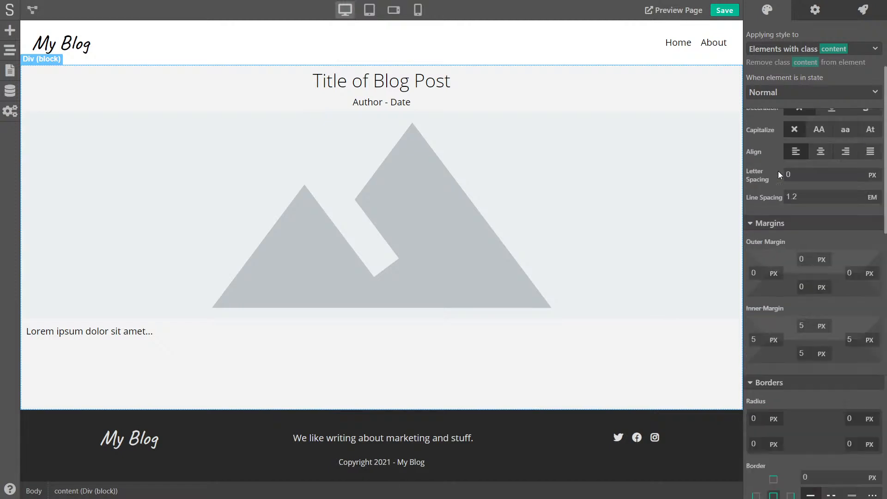
{"action": "scroll", "coordinate": [781, 168], "scroll_direction": "up", "scroll_amount": 3}
{"action": "scroll", "coordinate": [785, 208], "scroll_direction": "down", "scroll_amount": 5}
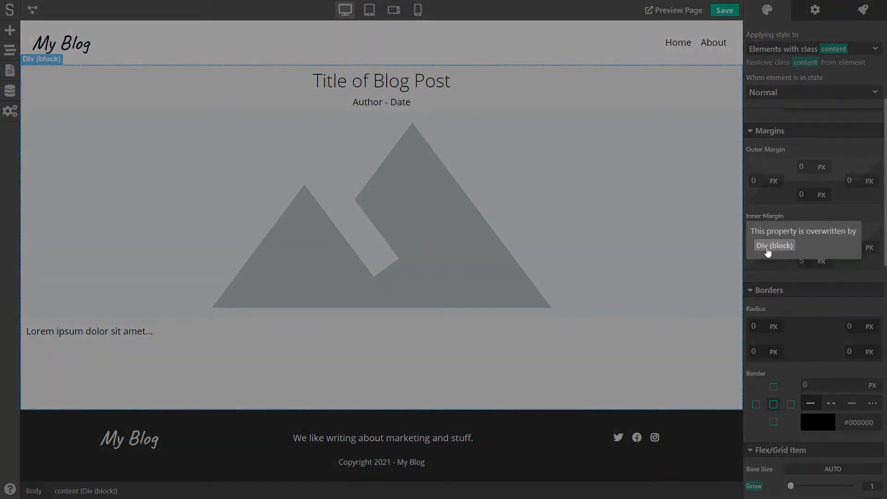
{"action": "left_click", "coordinate": [774, 246]}
{"action": "mouse_move", "coordinate": [769, 217]}
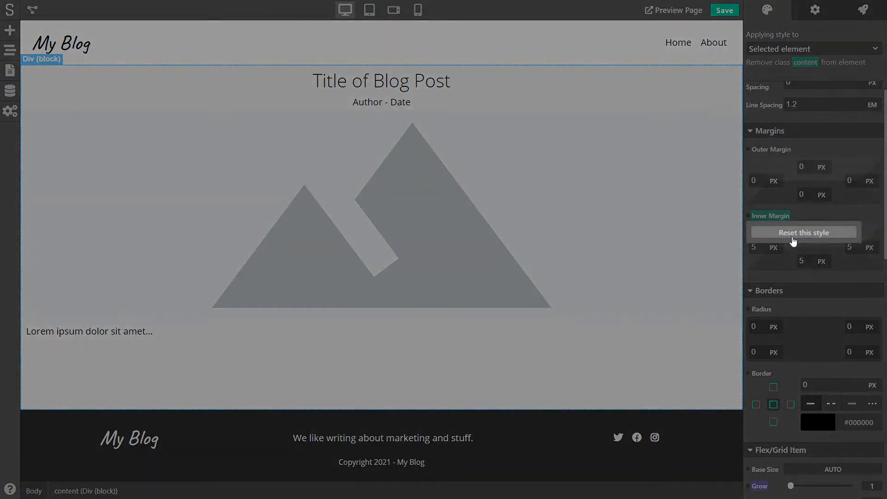
{"action": "left_click", "coordinate": [794, 240]}
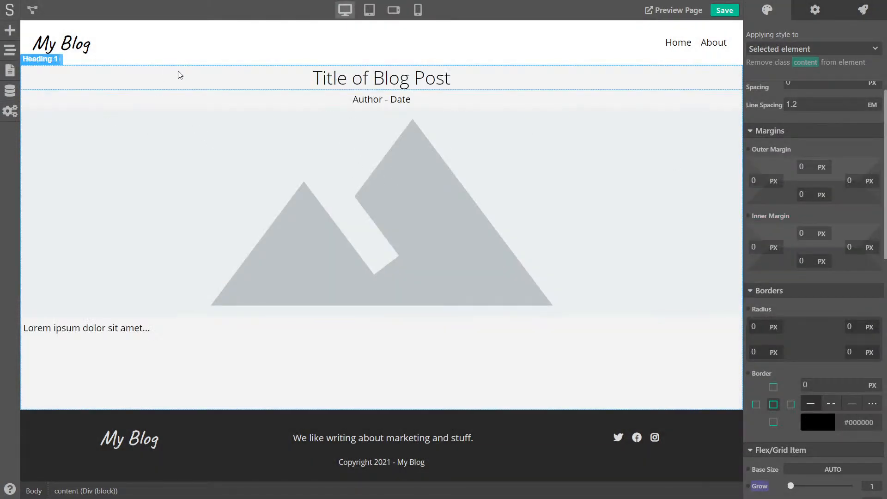
{"action": "left_click", "coordinate": [541, 331]}
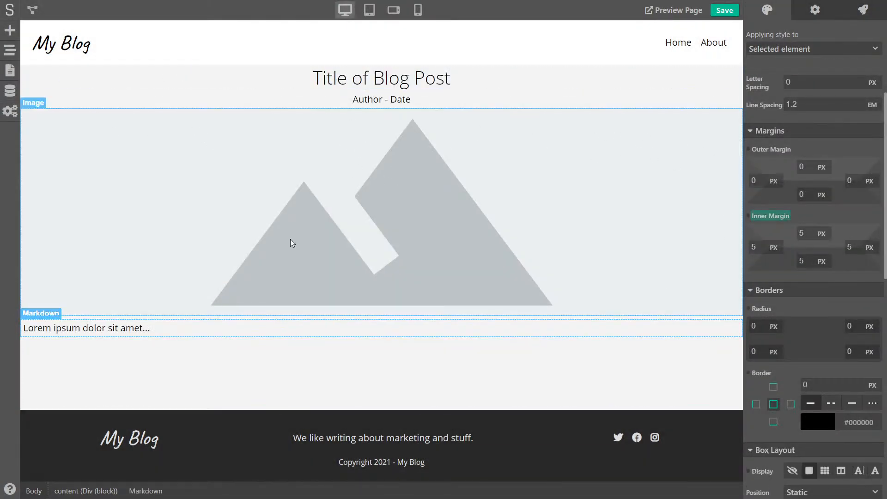
{"action": "left_click", "coordinate": [311, 79]}
{"action": "left_click", "coordinate": [332, 100]}
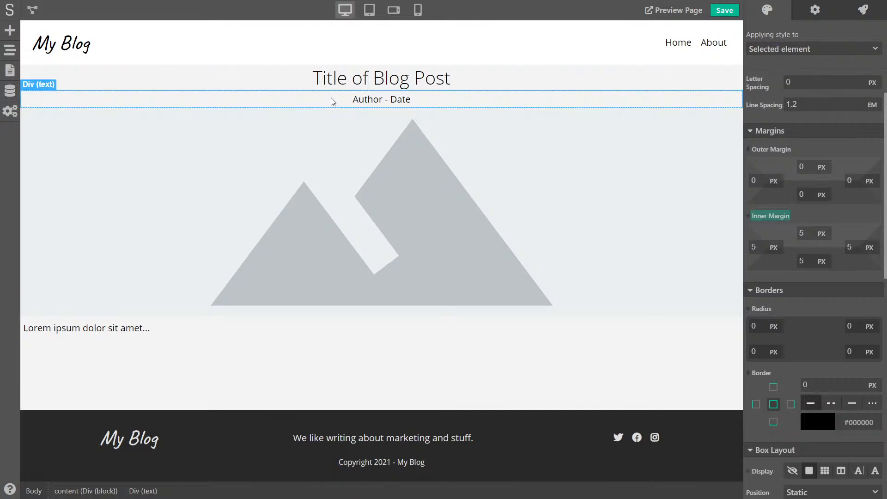
{"action": "left_click", "coordinate": [247, 247]}
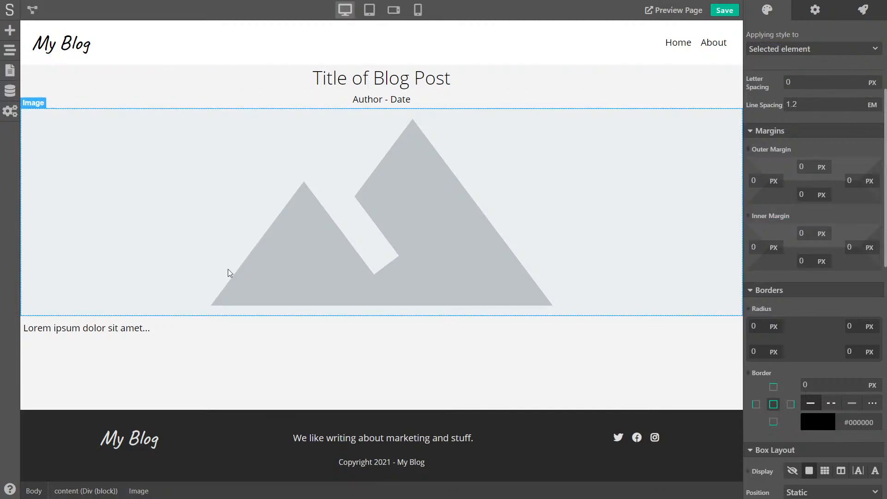
{"action": "left_click", "coordinate": [185, 328]}
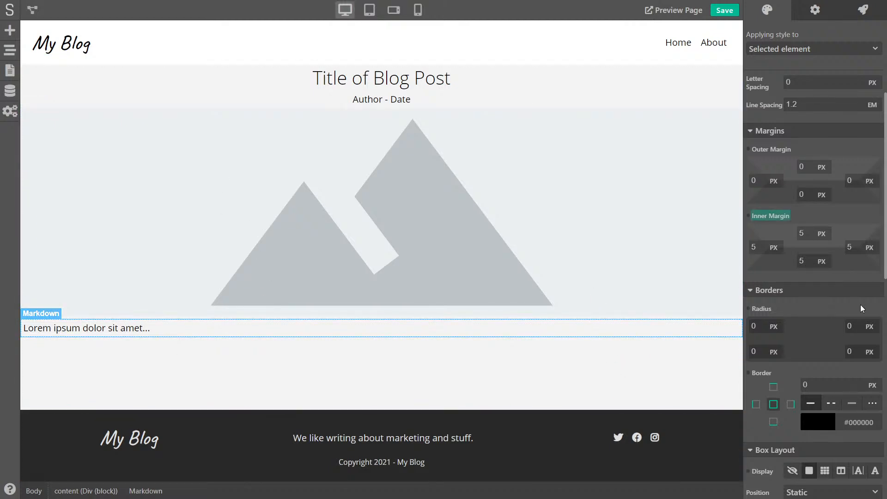
Set the Markdown block's width to 90%
{"action": "scroll", "coordinate": [860, 302], "scroll_direction": "down", "scroll_amount": 7}
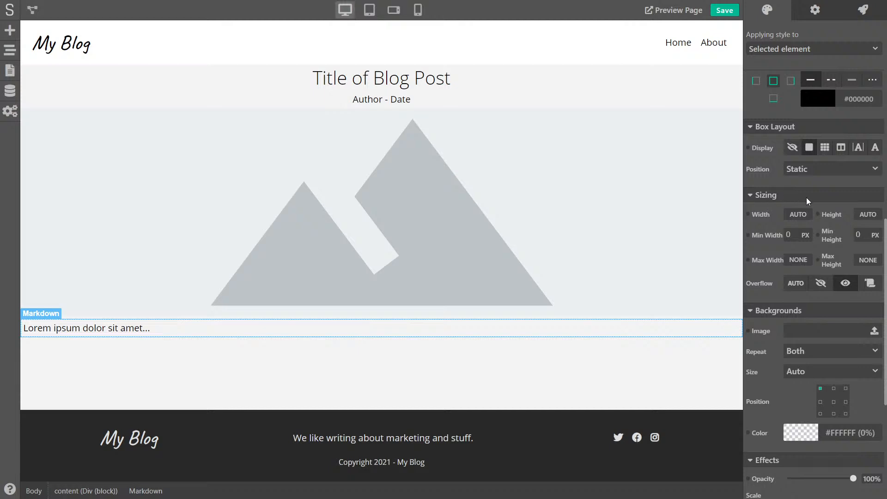
{"action": "left_click", "coordinate": [800, 214]}
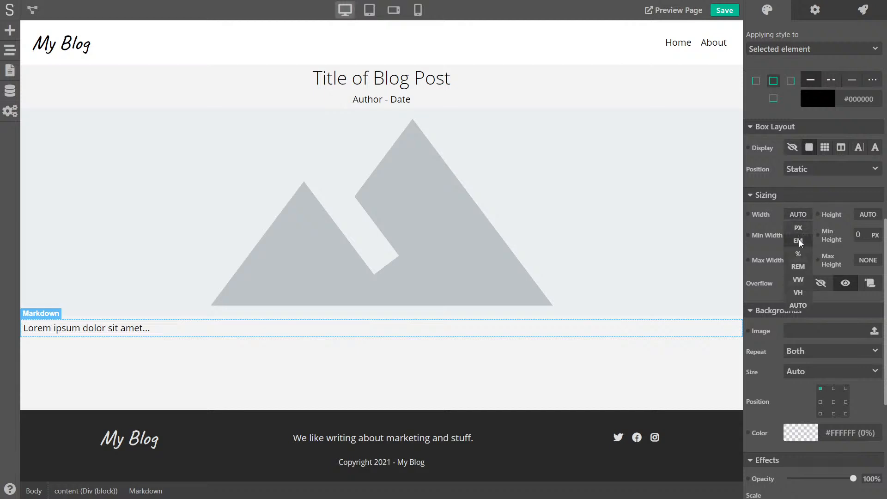
{"action": "left_click", "coordinate": [799, 253]}
{"action": "double_click", "coordinate": [793, 211]}
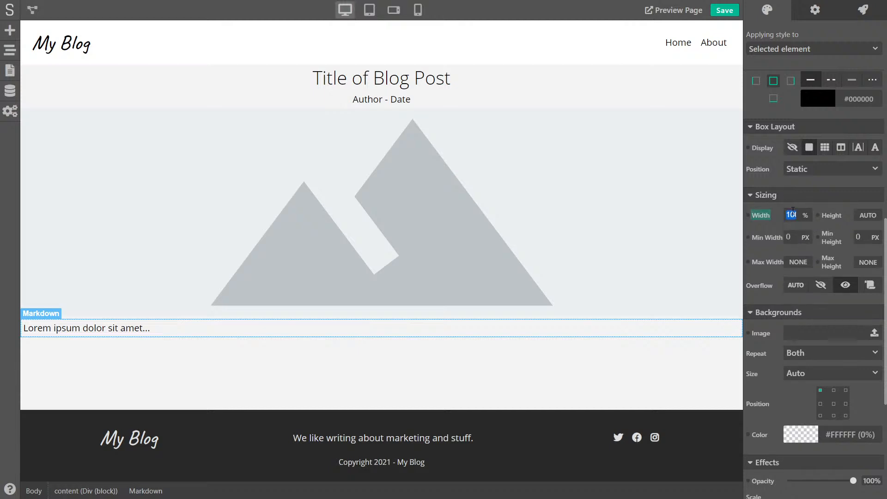
{"action": "type", "text": "90"}
{"action": "left_click", "coordinate": [805, 182]}
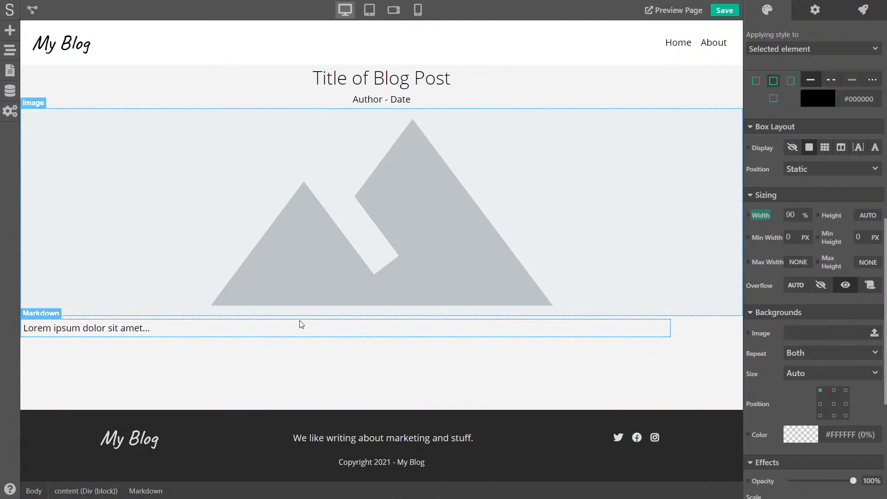
Make the content area a flex column with Align Items set to Stretch
{"action": "left_click", "coordinate": [277, 382]}
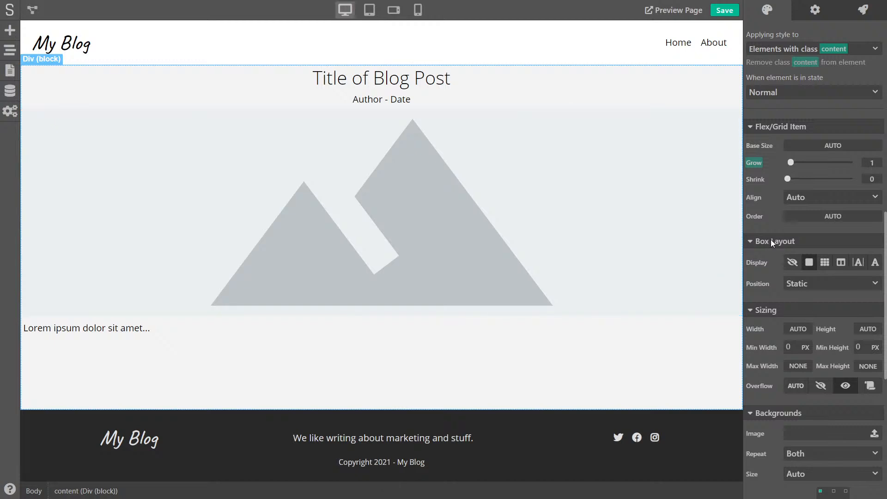
{"action": "scroll", "coordinate": [771, 239], "scroll_direction": "down", "scroll_amount": 2}
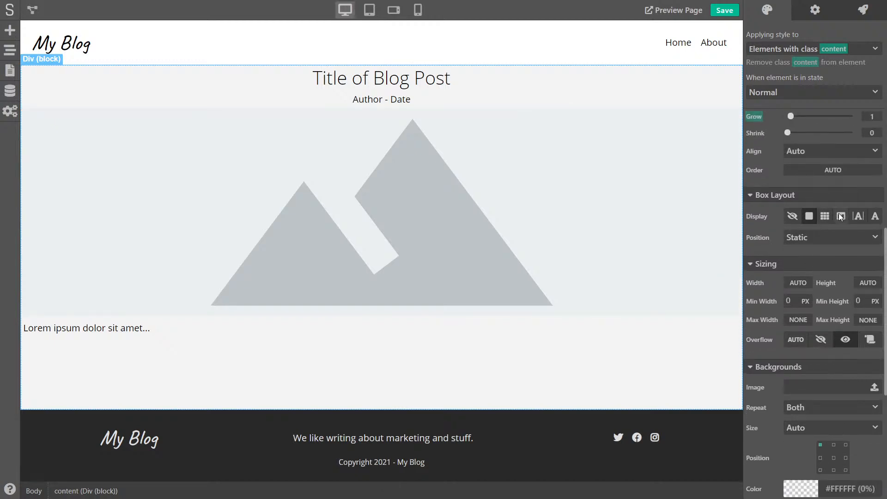
{"action": "left_click", "coordinate": [840, 216]}
{"action": "left_click", "coordinate": [821, 237]}
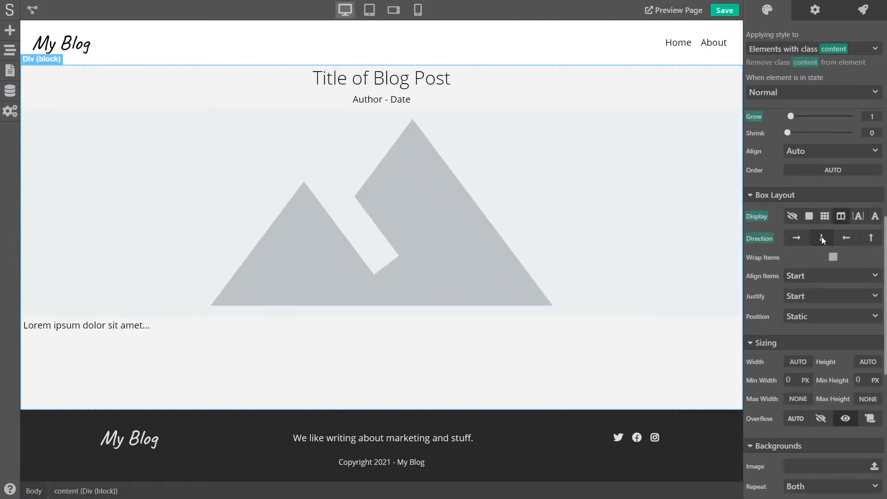
{"action": "left_click", "coordinate": [813, 276]}
{"action": "left_click", "coordinate": [810, 303]}
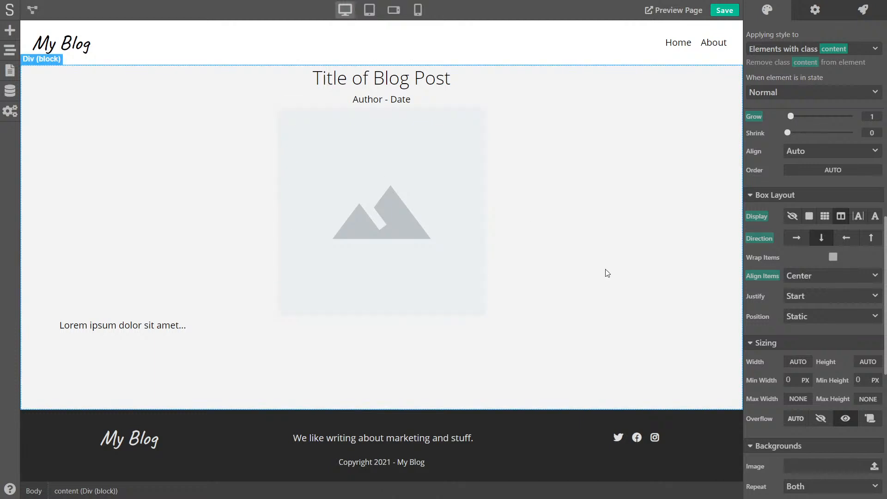
{"action": "left_click", "coordinate": [813, 280]}
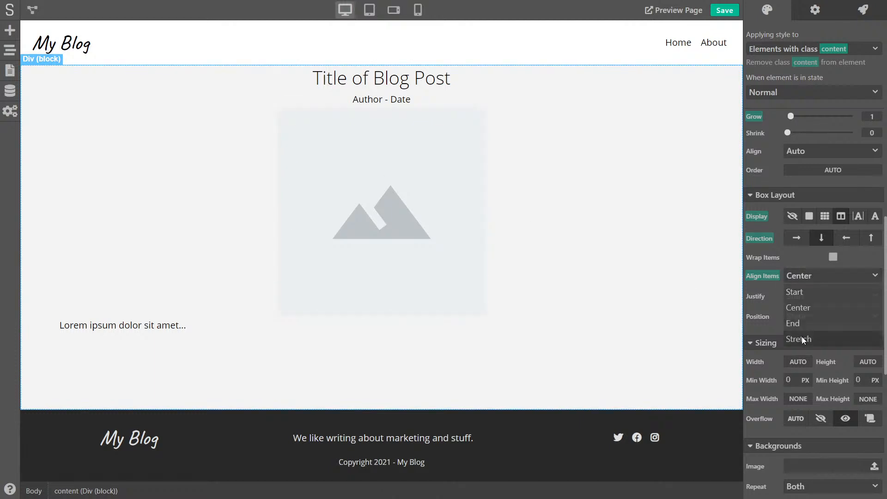
{"action": "left_click", "coordinate": [802, 337]}
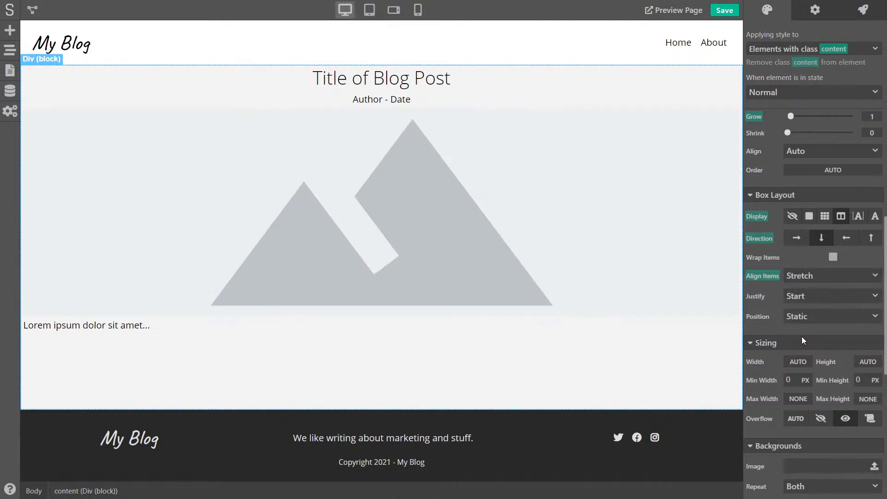
Set the Markdown block's flex item alignment to Center
{"action": "left_click", "coordinate": [658, 332]}
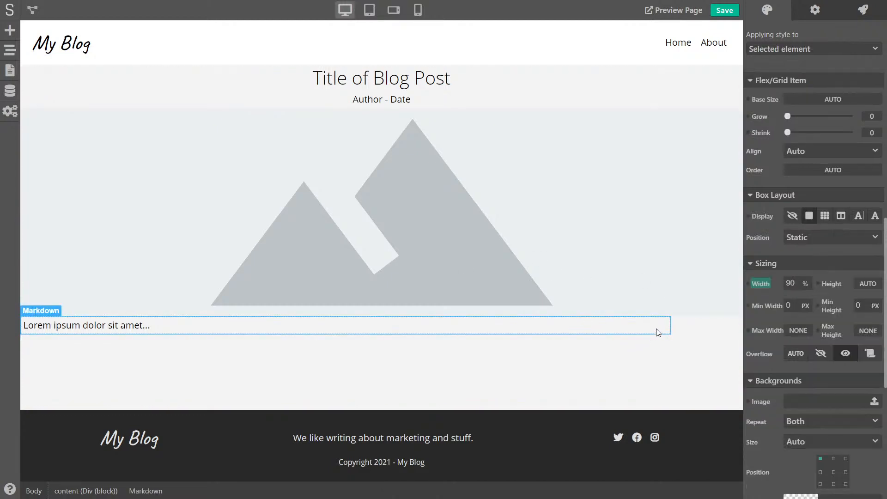
{"action": "left_click", "coordinate": [796, 152]}
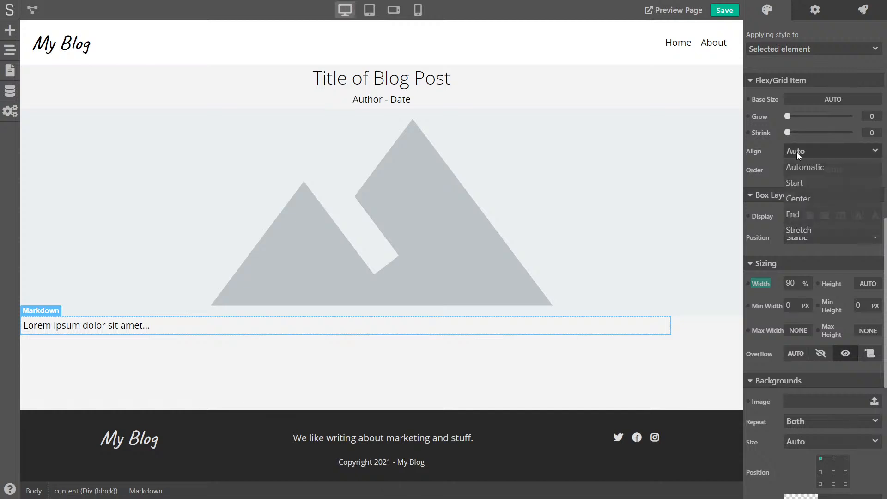
{"action": "left_click", "coordinate": [798, 197]}
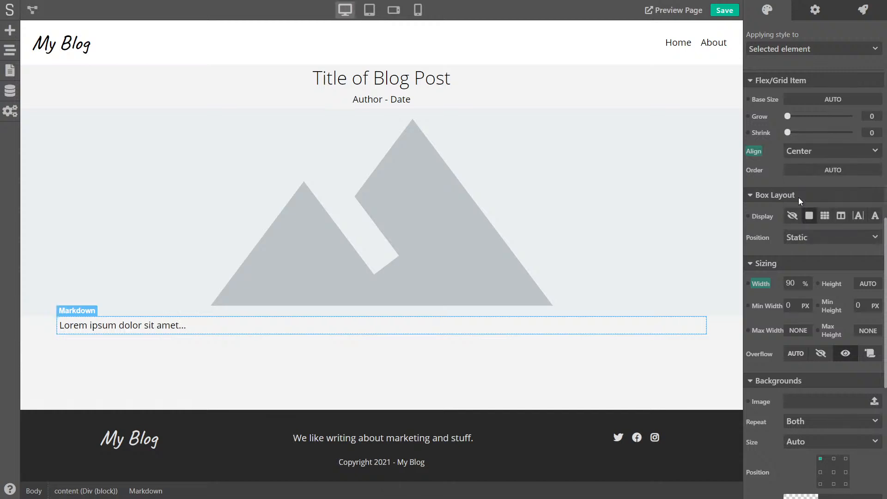
{"action": "left_click", "coordinate": [270, 367]}
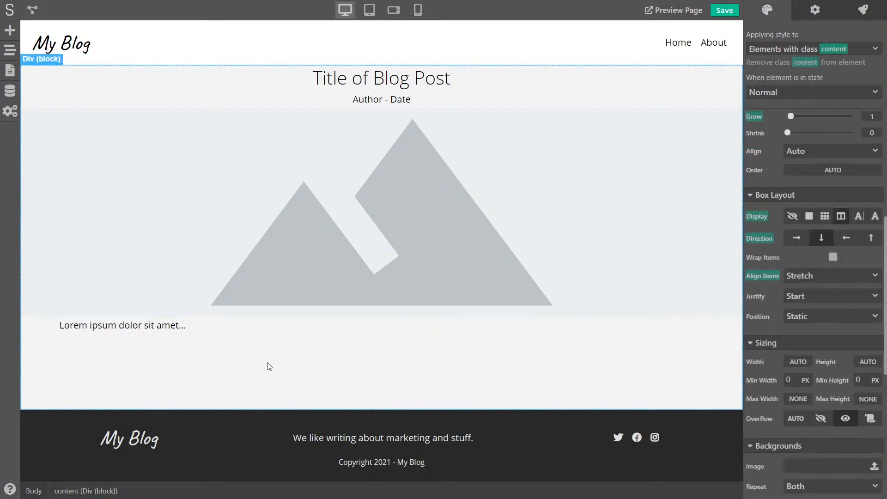
{"action": "left_click", "coordinate": [252, 331]}
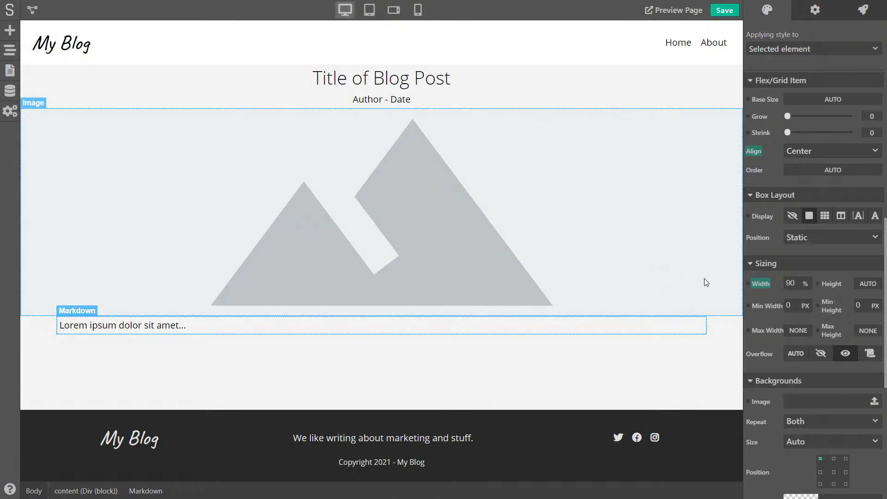
Give the Markdown block 15 px inner margin on all four sides
{"action": "scroll", "coordinate": [766, 244], "scroll_direction": "up", "scroll_amount": 2}
{"action": "scroll", "coordinate": [766, 247], "scroll_direction": "up", "scroll_amount": 4}
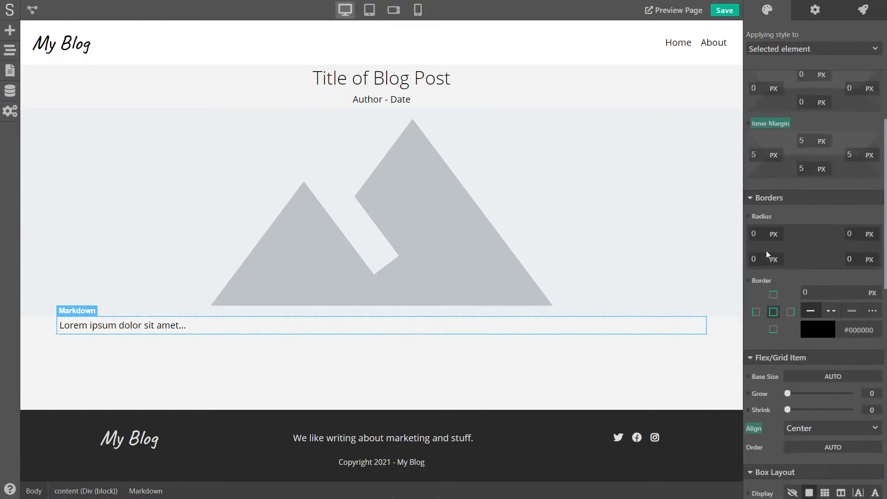
{"action": "scroll", "coordinate": [789, 276], "scroll_direction": "up", "scroll_amount": 2}
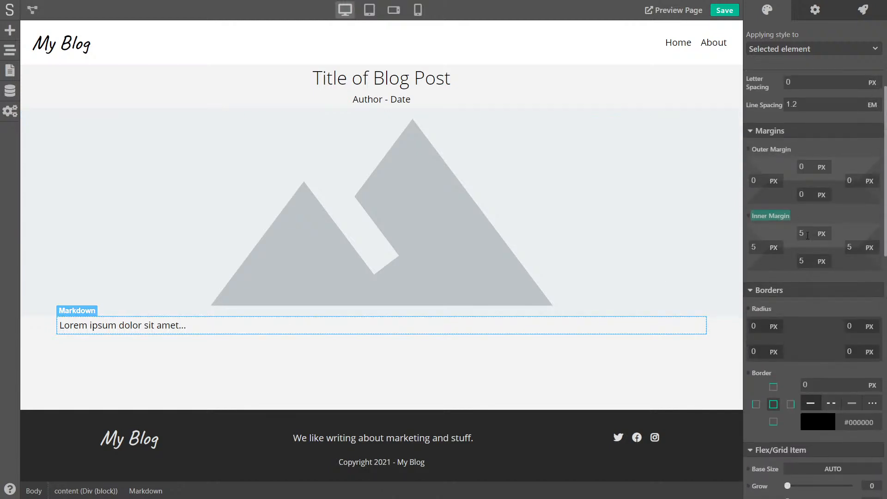
{"action": "left_click", "coordinate": [781, 218]}
{"action": "type", "text": "15"}
{"action": "key", "text": "Tab"}
{"action": "type", "text": "15"}
{"action": "key", "text": "Tab"}
{"action": "type", "text": "15"}
{"action": "key", "text": "Tab"}
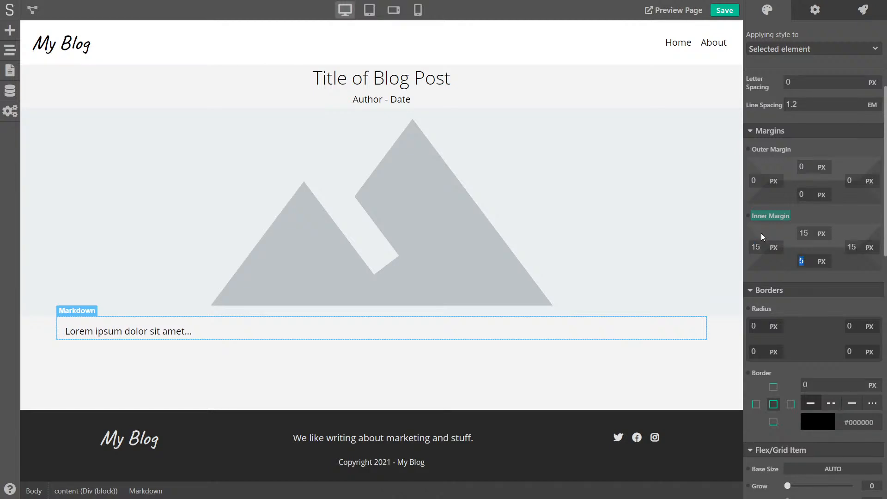
{"action": "type", "text": "15"}
{"action": "key", "text": "Tab"}
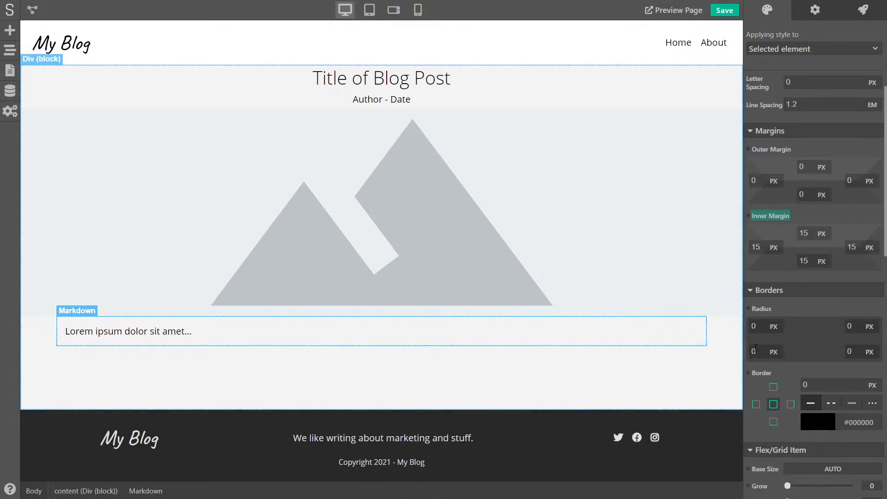
Cap the Markdown block's maximum width at 1000 px
{"action": "scroll", "coordinate": [839, 304], "scroll_direction": "down", "scroll_amount": 6}
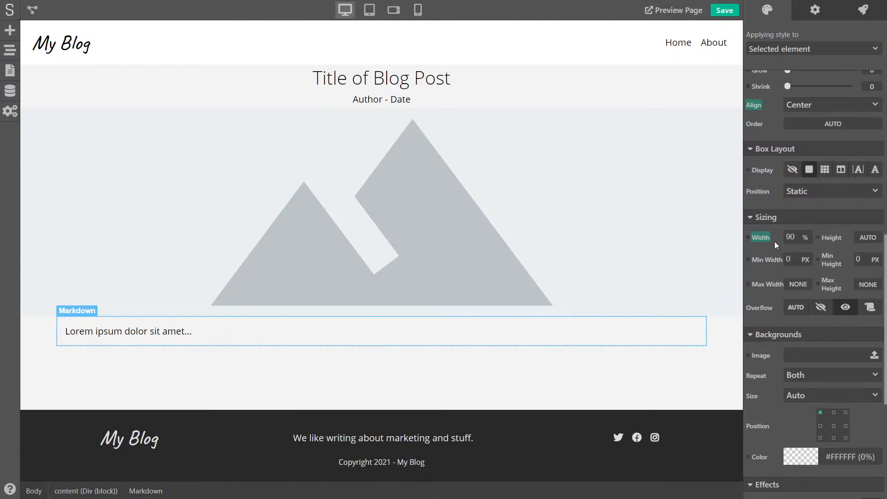
{"action": "left_click", "coordinate": [797, 284]}
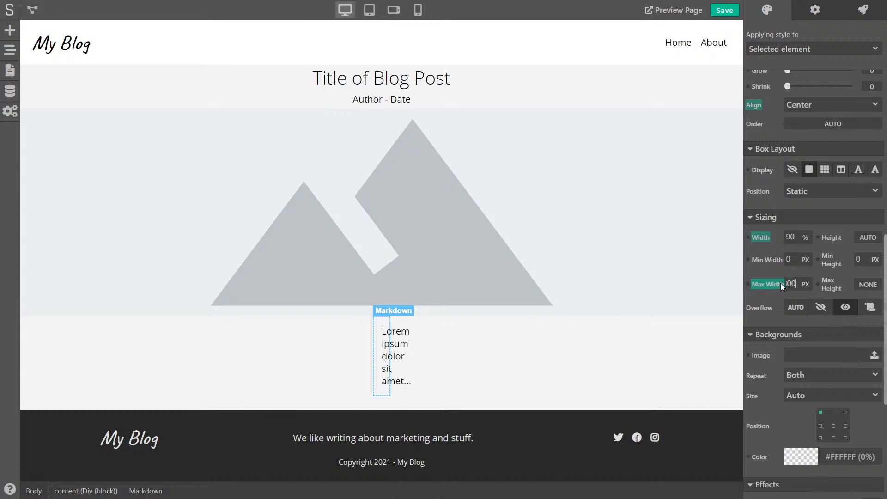
{"action": "key", "text": "Return"}
{"action": "left_click", "coordinate": [307, 366]}
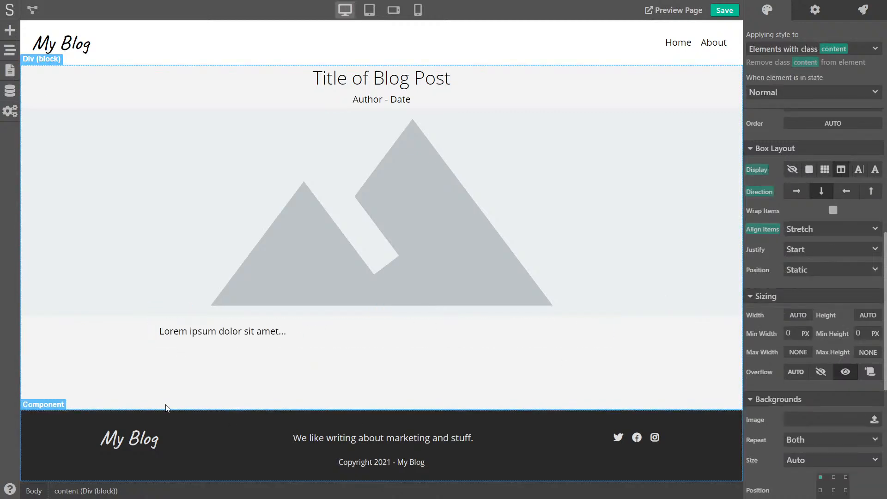
{"action": "left_click", "coordinate": [374, 10]}
{"action": "left_click", "coordinate": [392, 11]}
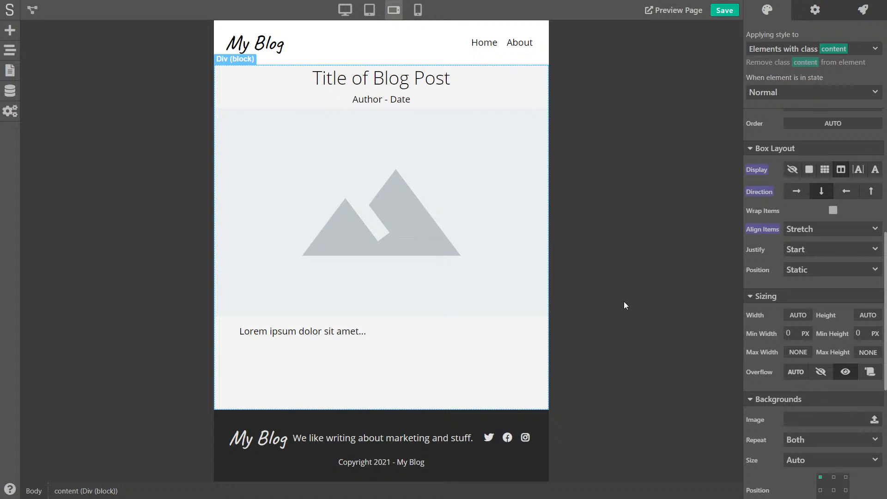
{"action": "left_click", "coordinate": [343, 13]}
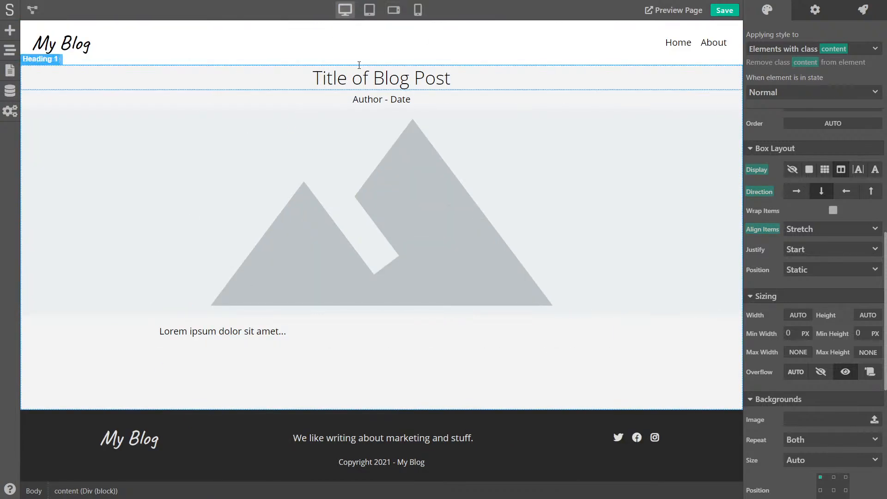
{"action": "left_click", "coordinate": [440, 102]}
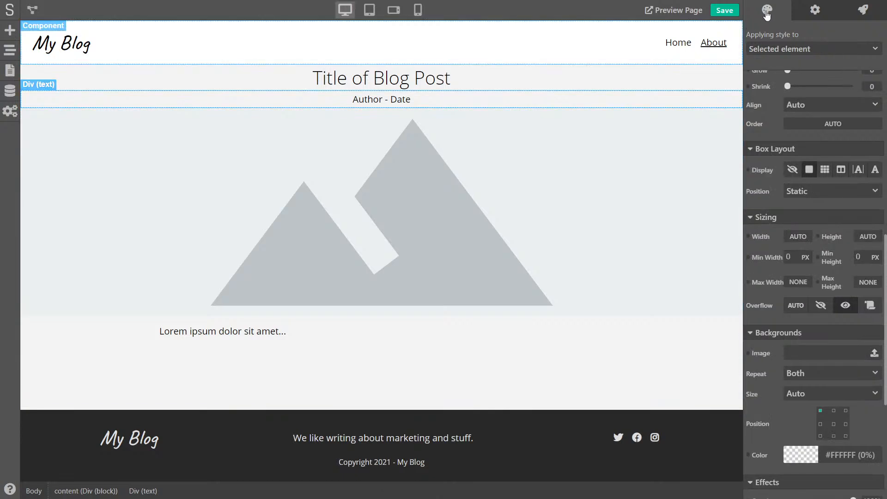
Link the Author - Date line to post.author and post.date-created with the relative_time filter
{"action": "left_click", "coordinate": [816, 10]}
{"action": "left_click", "coordinate": [748, 32]}
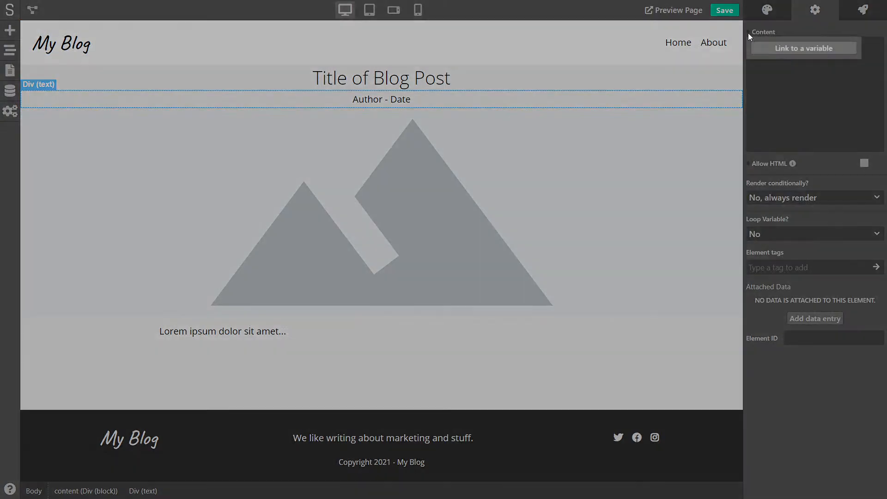
{"action": "left_click", "coordinate": [789, 48]}
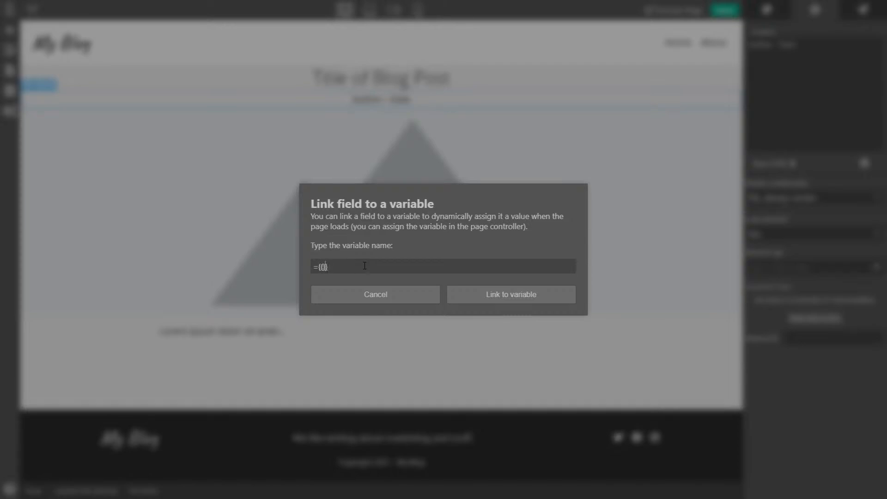
{"action": "type", "text": "post.auth"}
{"action": "type", "text": "or"}
{"action": "type", "text": " - {{"}
{"action": "type", "text": " post.date-cr"}
{"action": "type", "text": "eated | "}
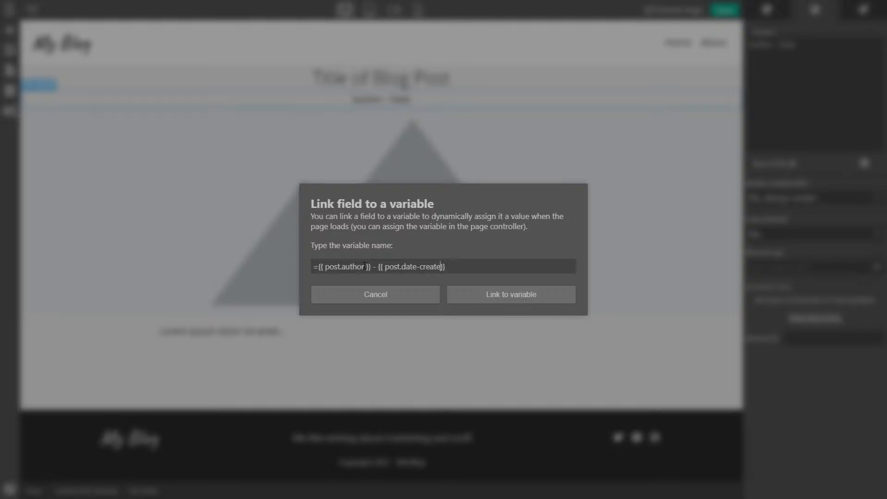
{"action": "type", "text": "time"}
{"action": "key", "text": "BackSpace"}
{"action": "key", "text": "BackSpace"}
{"action": "key", "text": "BackSpace"}
{"action": "key", "text": "BackSpace"}
{"action": "type", "text": "relative_time"}
{"action": "left_click", "coordinate": [510, 298]}
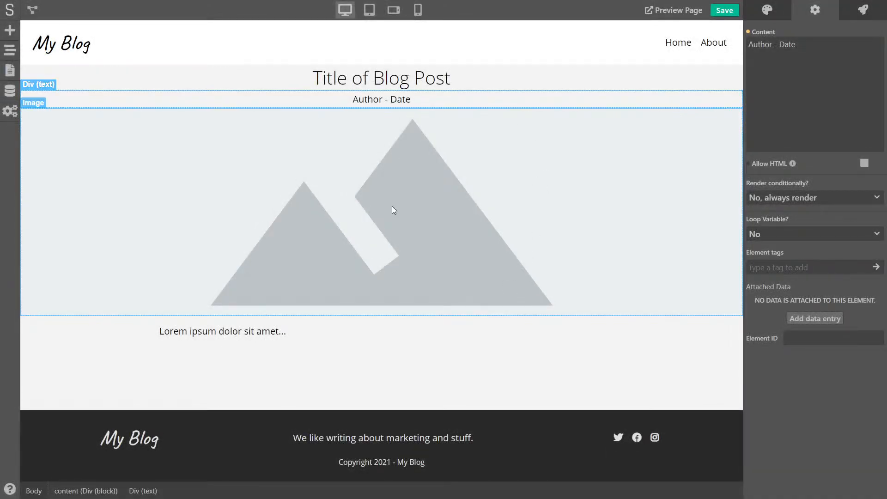
Bind the header image's URL to post.image
{"action": "left_click", "coordinate": [393, 210]}
{"action": "left_click", "coordinate": [748, 40]}
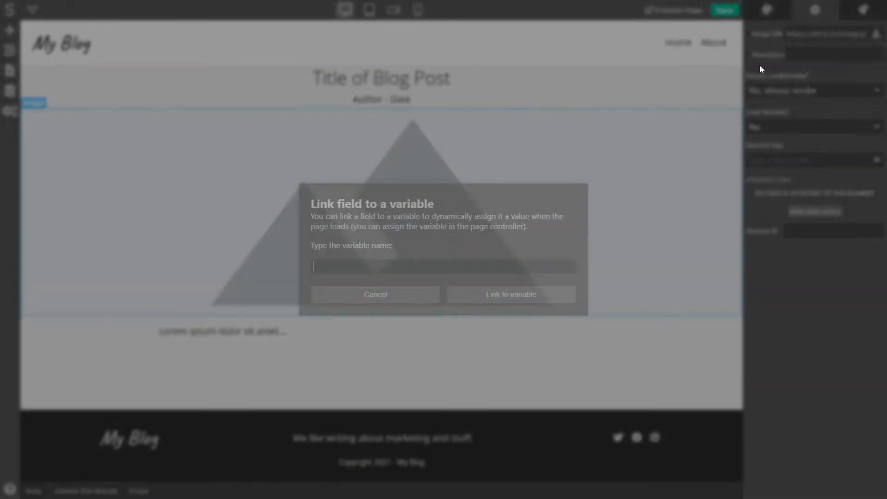
{"action": "type", "text": "post.image"}
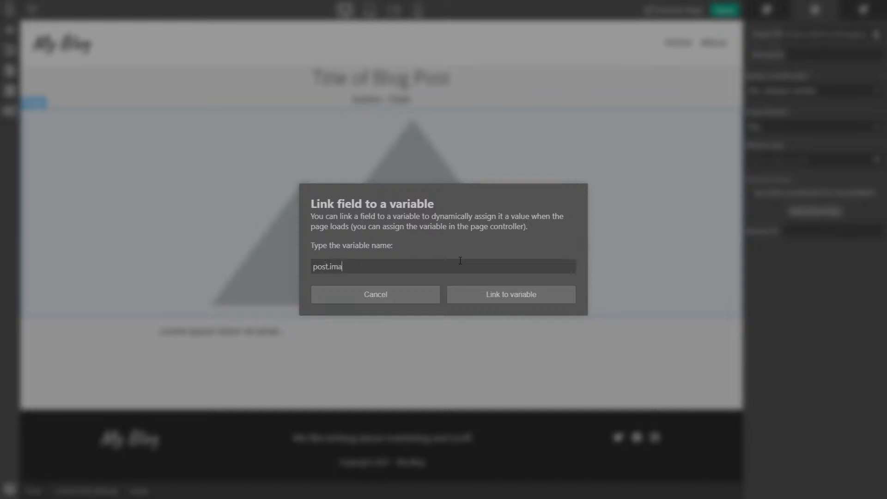
{"action": "left_click", "coordinate": [508, 291]}
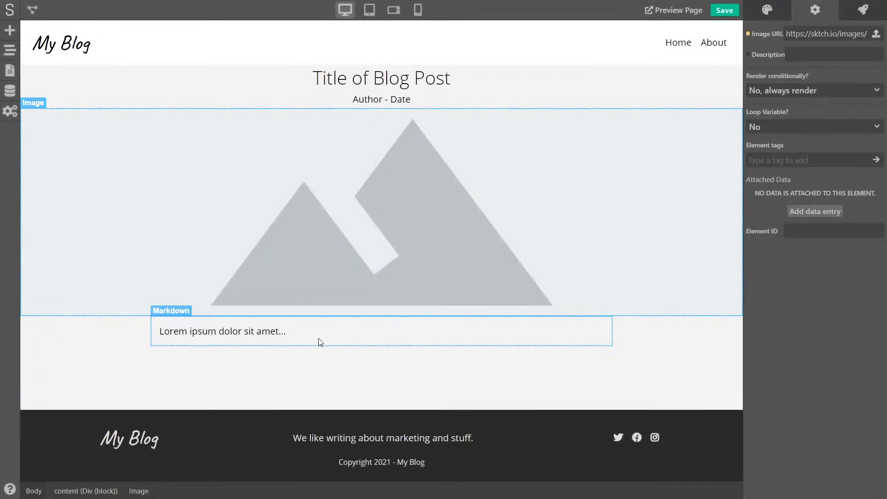
Bind the Markdown article content to post.article
{"action": "left_click", "coordinate": [354, 330]}
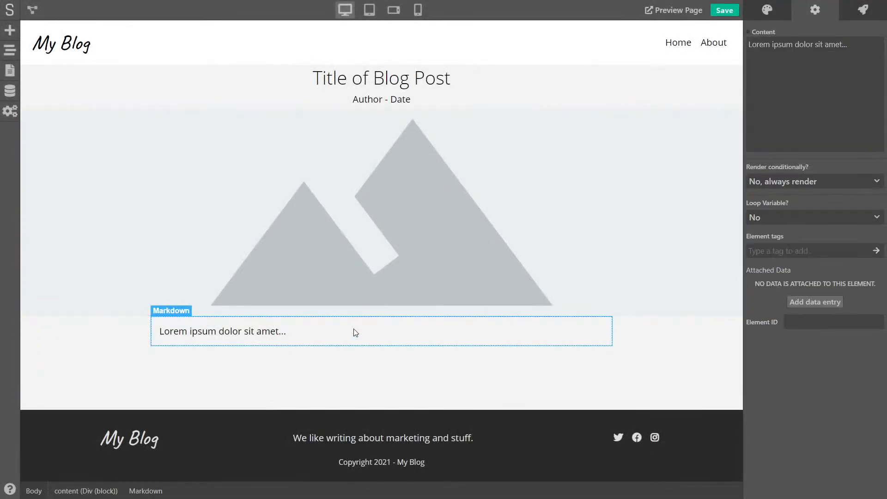
{"action": "left_click", "coordinate": [750, 31]}
{"action": "type", "text": "p"}
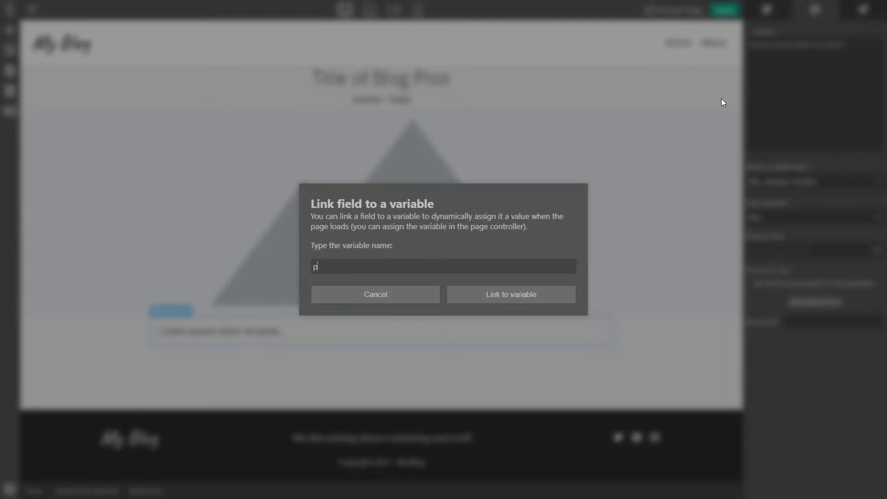
{"action": "type", "text": "ost.article"}
{"action": "left_click", "coordinate": [532, 291]}
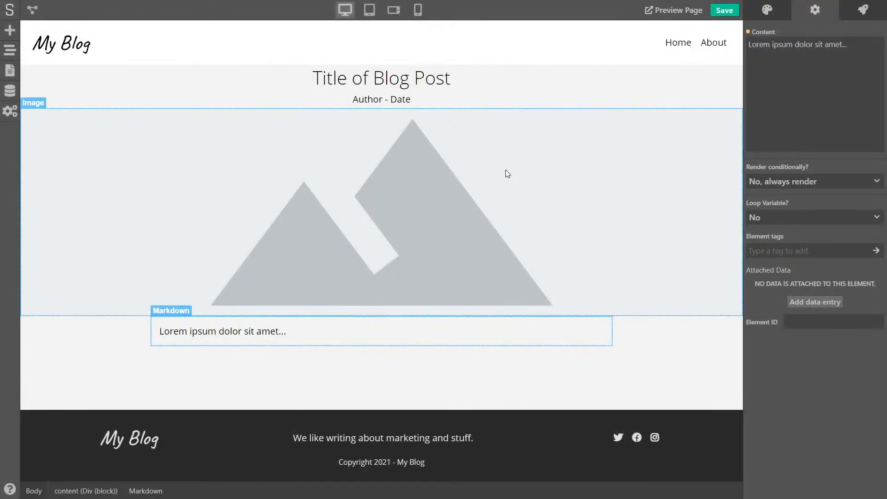
Save, preview the Blog Post page showing the branding post, then return to the editor
{"action": "left_click", "coordinate": [726, 16]}
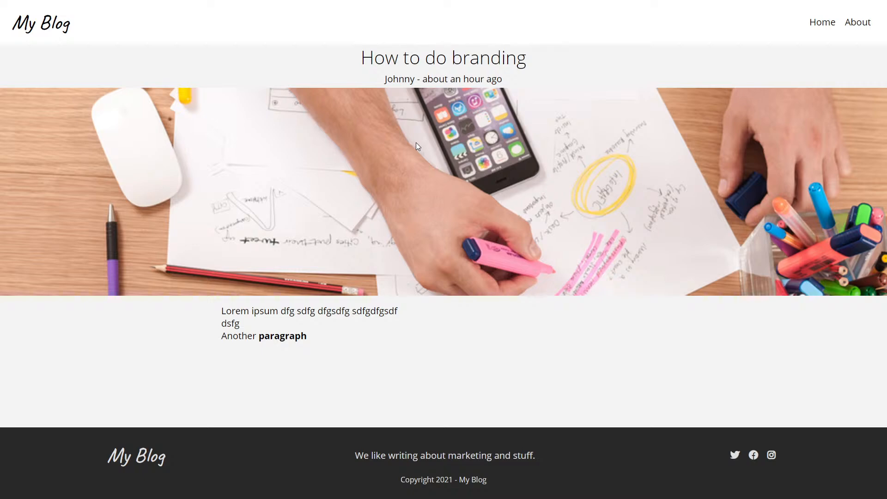
{"action": "key", "text": "ctrl+shift+Tab"}
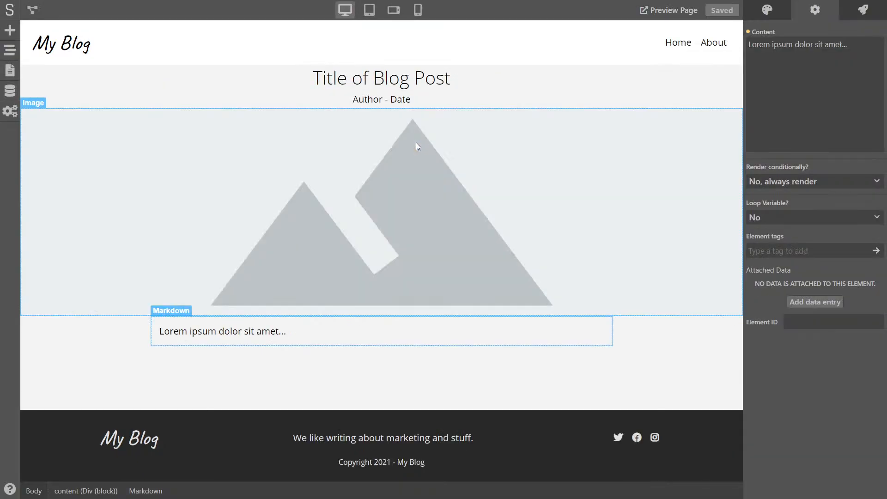
{"action": "left_click", "coordinate": [301, 77]}
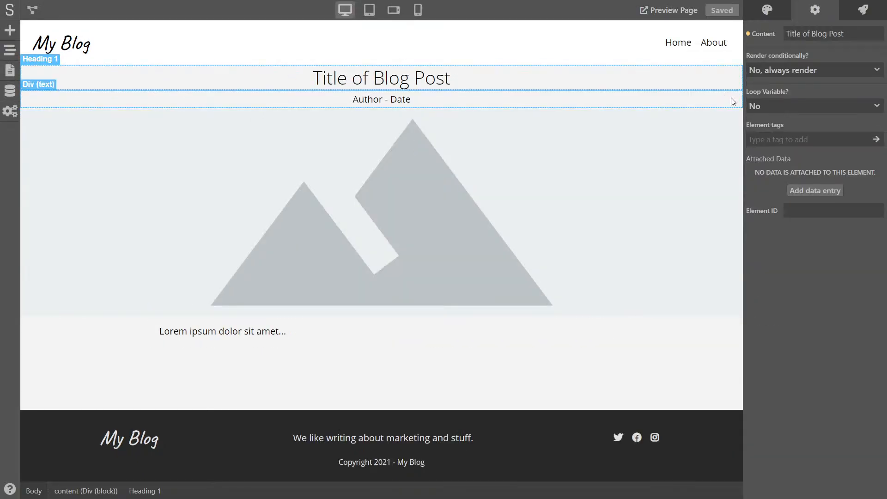
Set the content block's top and bottom inner margin to 15 px and save
{"action": "left_click", "coordinate": [694, 388]}
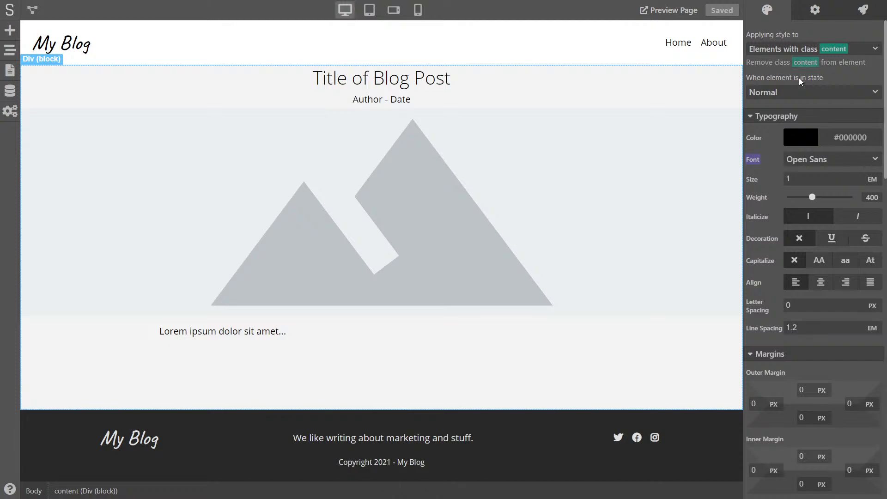
{"action": "scroll", "coordinate": [811, 268], "scroll_direction": "down", "scroll_amount": 4}
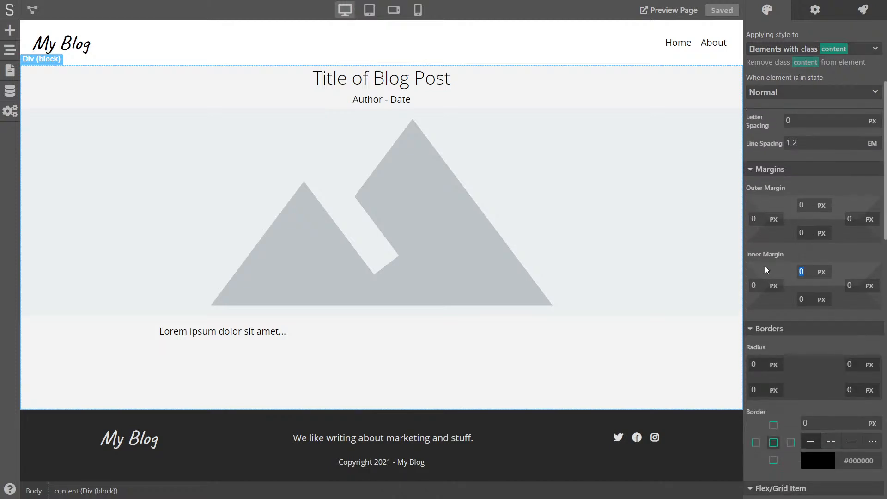
{"action": "type", "text": "15"}
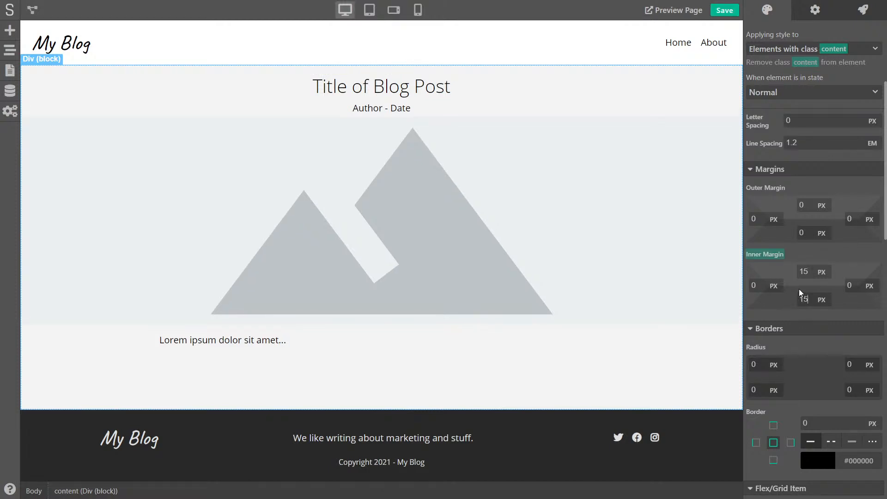
{"action": "left_click", "coordinate": [724, 10]}
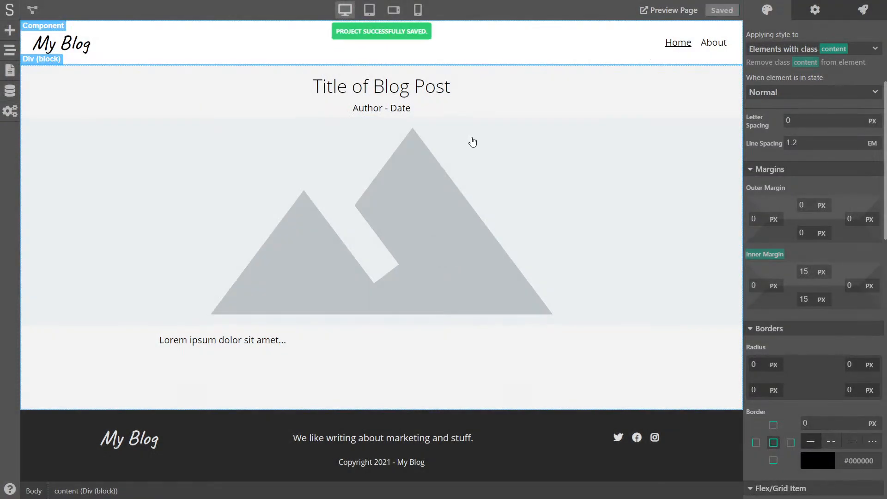
Give the post image 10 px outer margins above and below
{"action": "left_click", "coordinate": [444, 168]}
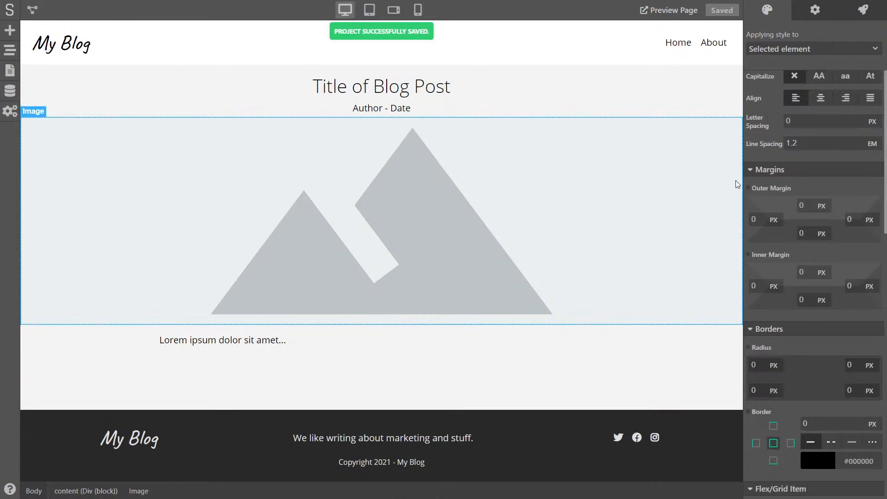
{"action": "left_click", "coordinate": [809, 201]}
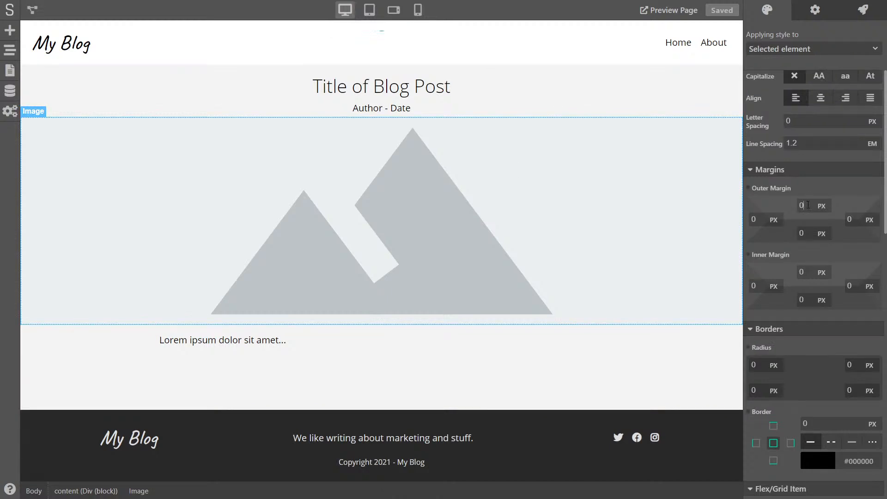
{"action": "type", "text": "10"}
{"action": "key", "text": "Tab"}
{"action": "key", "text": "Tab"}
{"action": "type", "text": "1"}
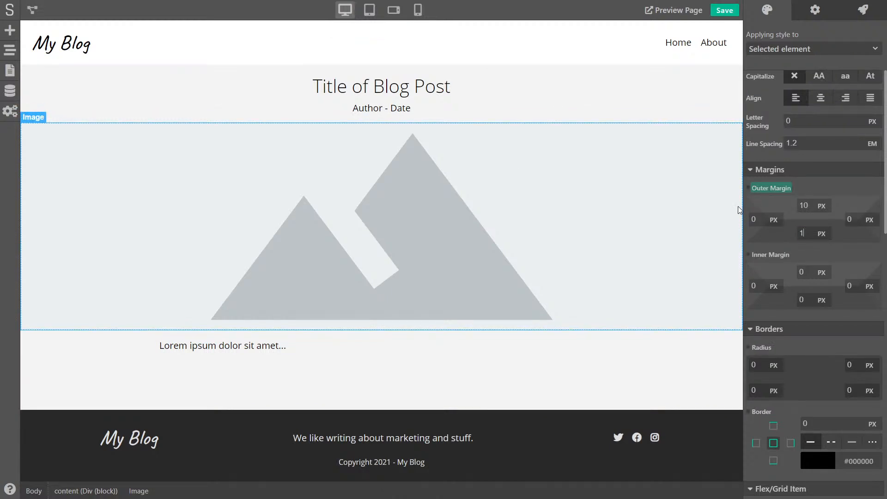
{"action": "type", "text": "0"}
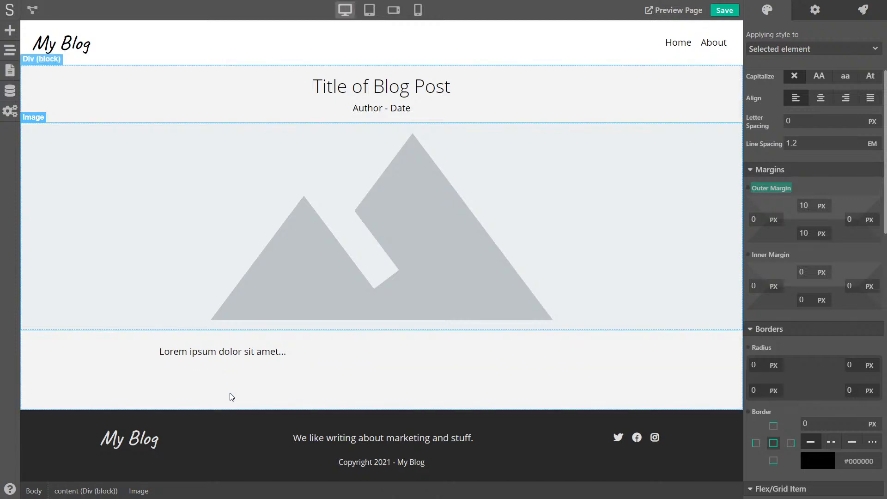
{"action": "left_click", "coordinate": [157, 372]}
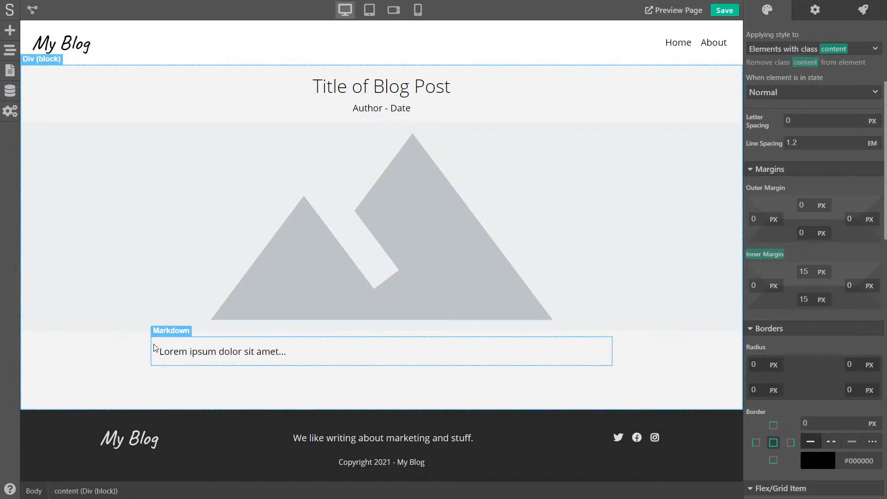
Set the article text block's background colour to white #FFFFFF
{"action": "left_click", "coordinate": [156, 350]}
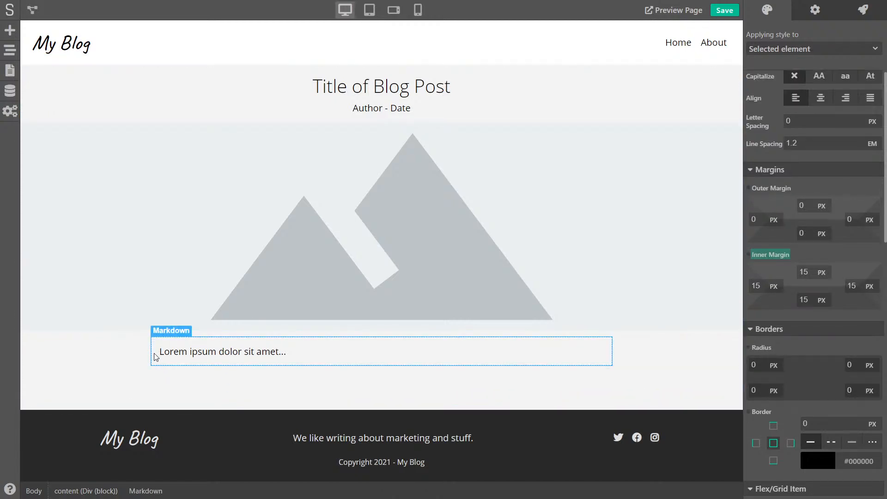
{"action": "scroll", "coordinate": [822, 349], "scroll_direction": "down", "scroll_amount": 12}
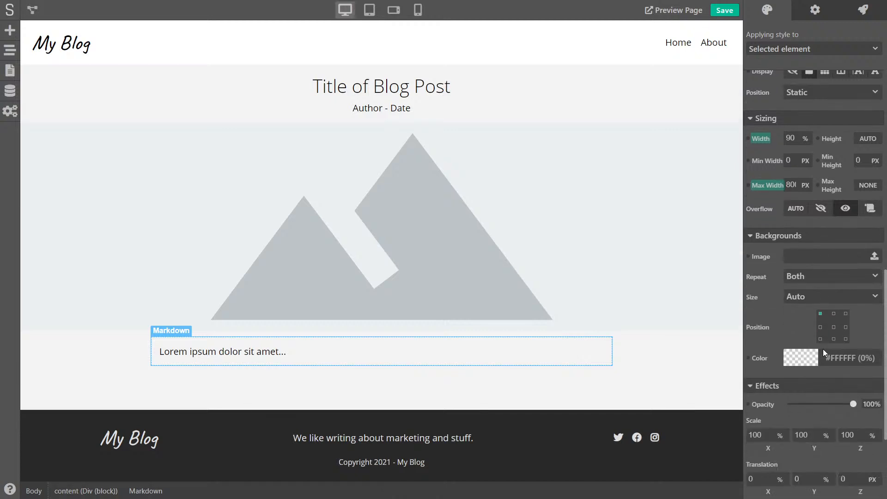
{"action": "left_click", "coordinate": [801, 223]}
{"action": "left_click_drag", "start_coordinate": [778, 253], "coordinate": [745, 226]}
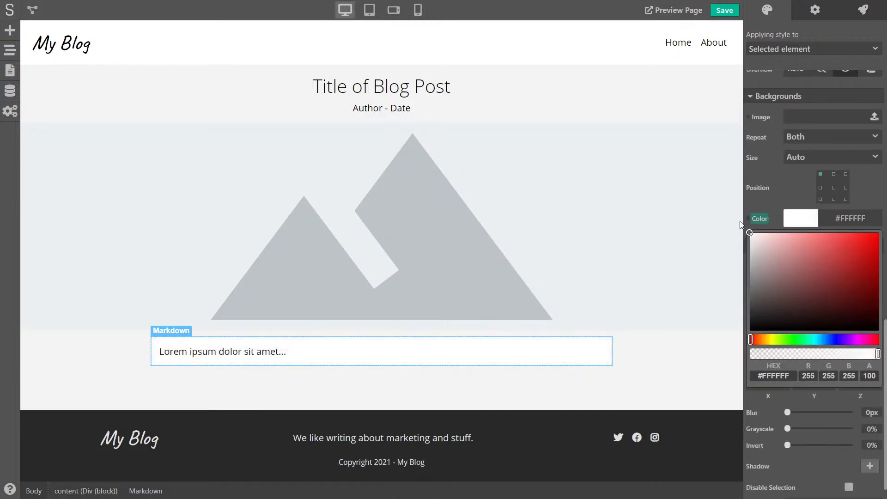
{"action": "left_click", "coordinate": [798, 180]}
Add a faint shadow to the article box using low-alpha black
{"action": "scroll", "coordinate": [802, 190], "scroll_direction": "up", "scroll_amount": 5}
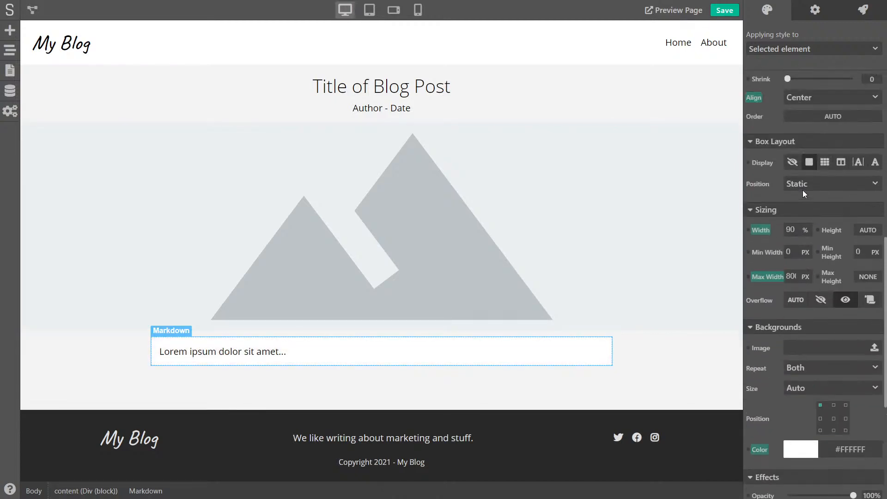
{"action": "scroll", "coordinate": [801, 217], "scroll_direction": "up", "scroll_amount": 3}
{"action": "scroll", "coordinate": [803, 220], "scroll_direction": "down", "scroll_amount": 8}
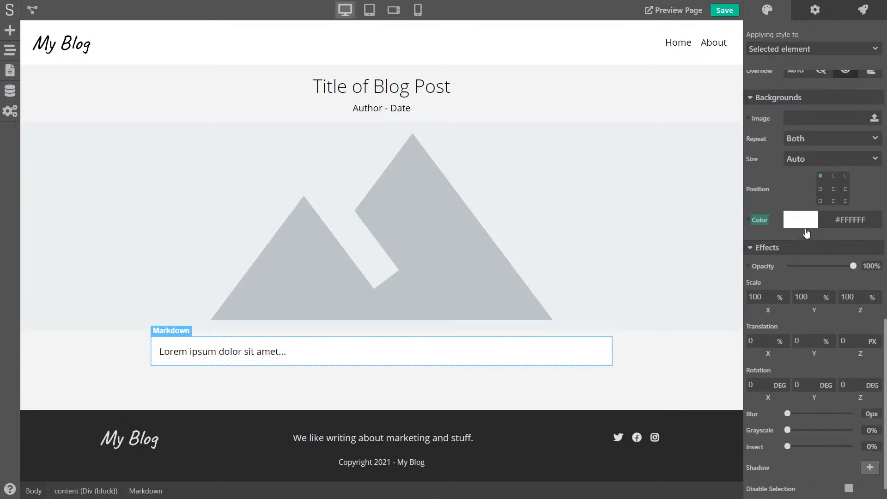
{"action": "scroll", "coordinate": [805, 231], "scroll_direction": "up", "scroll_amount": 5}
{"action": "scroll", "coordinate": [806, 231], "scroll_direction": "down", "scroll_amount": 5}
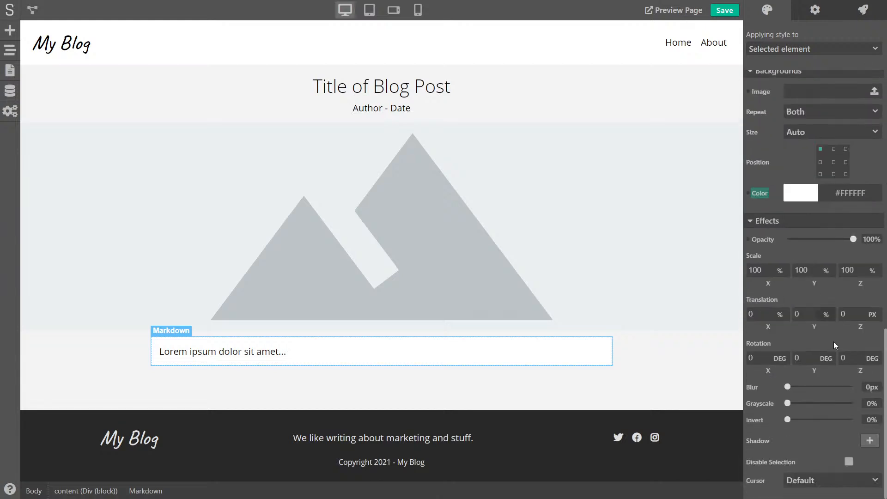
{"action": "left_click", "coordinate": [870, 441]}
{"action": "scroll", "coordinate": [827, 444], "scroll_direction": "down", "scroll_amount": 2}
{"action": "left_click", "coordinate": [790, 443]}
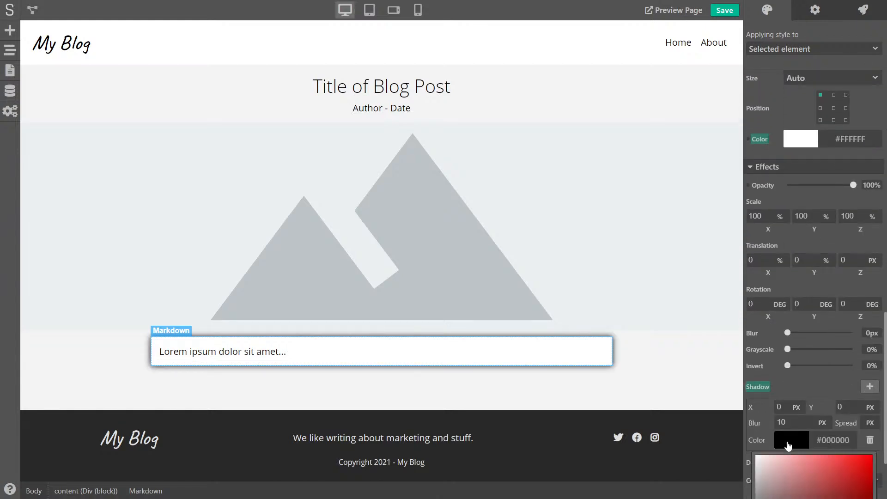
{"action": "scroll", "coordinate": [790, 443], "scroll_direction": "down", "scroll_amount": 3}
{"action": "scroll", "coordinate": [785, 468], "scroll_direction": "down", "scroll_amount": 1}
{"action": "left_click_drag", "start_coordinate": [801, 466], "coordinate": [766, 465]}
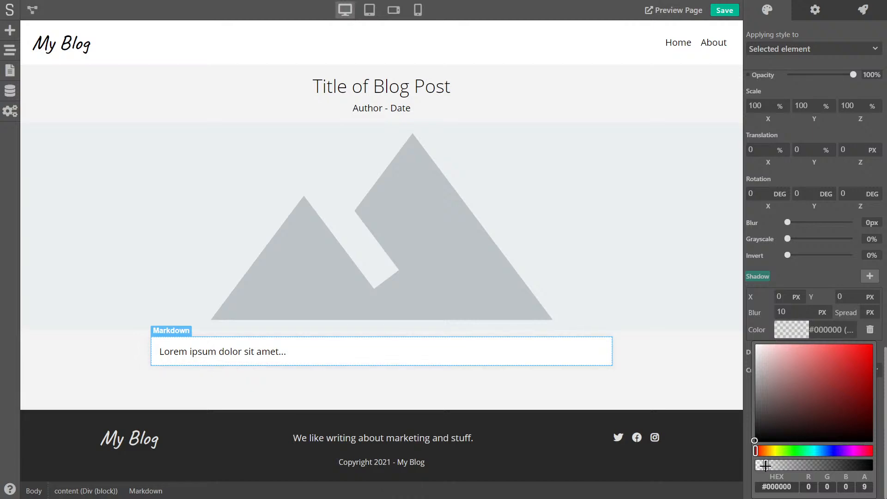
{"action": "scroll", "coordinate": [785, 270], "scroll_direction": "up", "scroll_amount": 10}
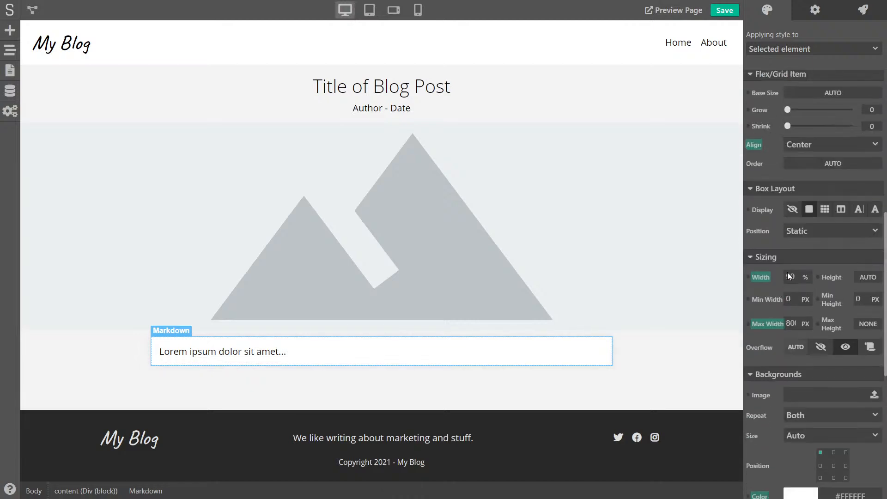
{"action": "scroll", "coordinate": [788, 271], "scroll_direction": "up", "scroll_amount": 5}
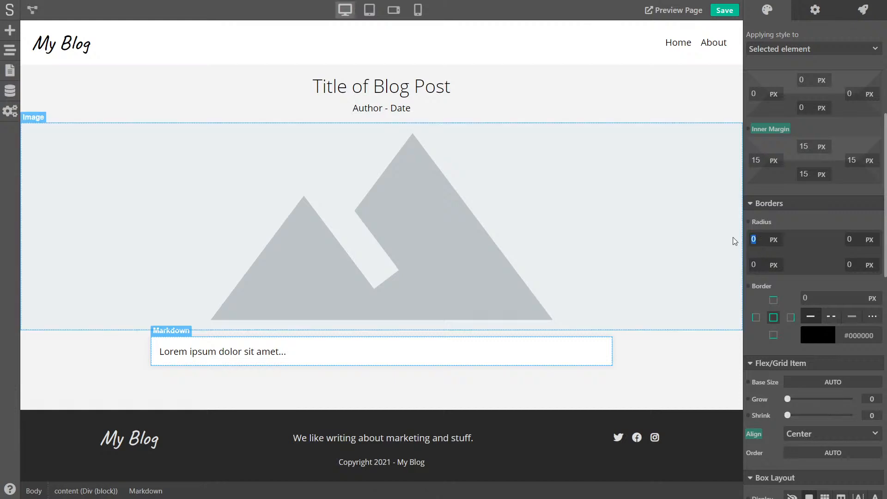
Round all the article box's corners to a 4 px radius and save the project
{"action": "type", "text": "4"}
{"action": "key", "text": "Tab"}
{"action": "type", "text": "4"}
{"action": "key", "text": "Tab"}
{"action": "type", "text": "4"}
{"action": "key", "text": "Tab"}
{"action": "type", "text": "4"}
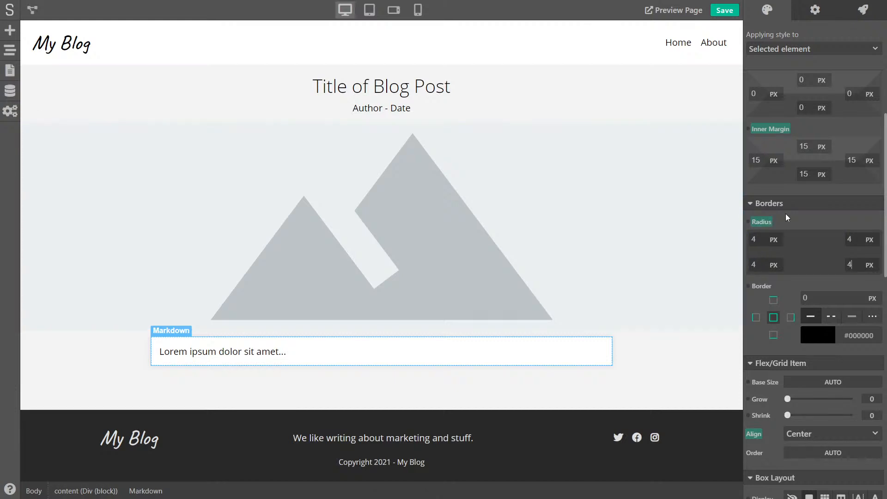
{"action": "left_click", "coordinate": [693, 359]}
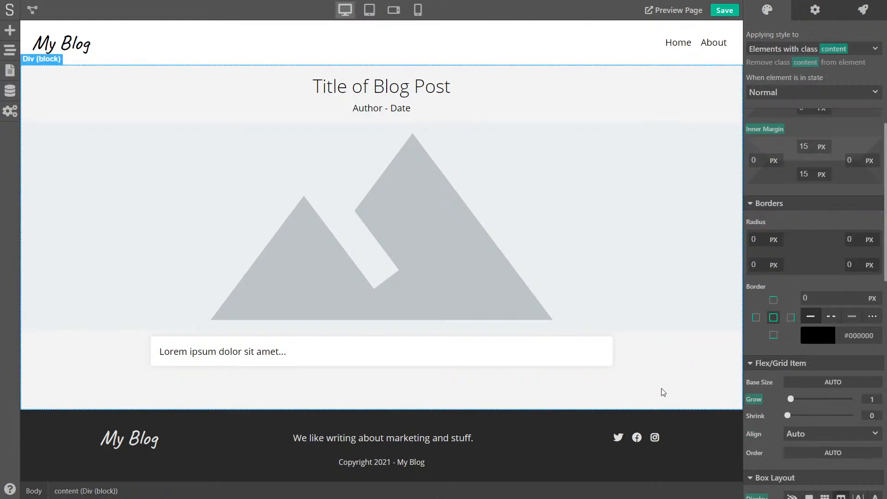
{"action": "left_click", "coordinate": [724, 10]}
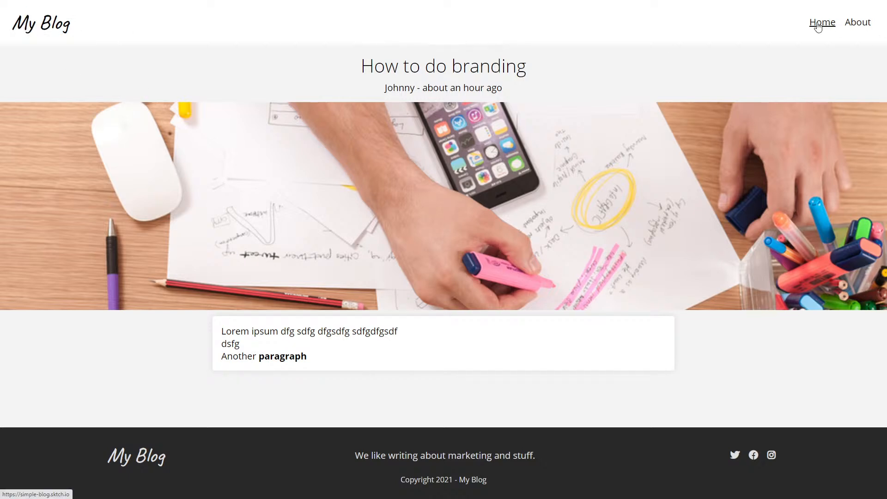
Close the page preview to get back to the Blog Post editor canvas
{"action": "key", "text": "ctrl+w"}
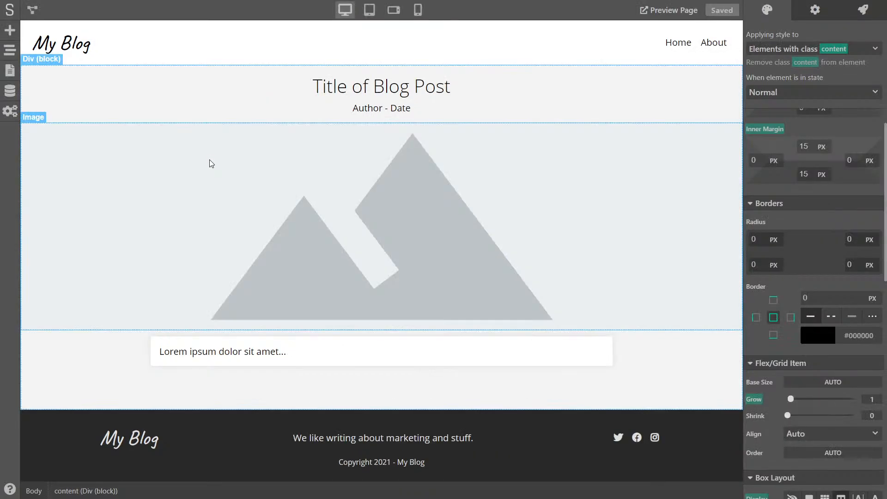
Inside the Header component, add a text link reading 'My Blog'
{"action": "left_click", "coordinate": [81, 48]}
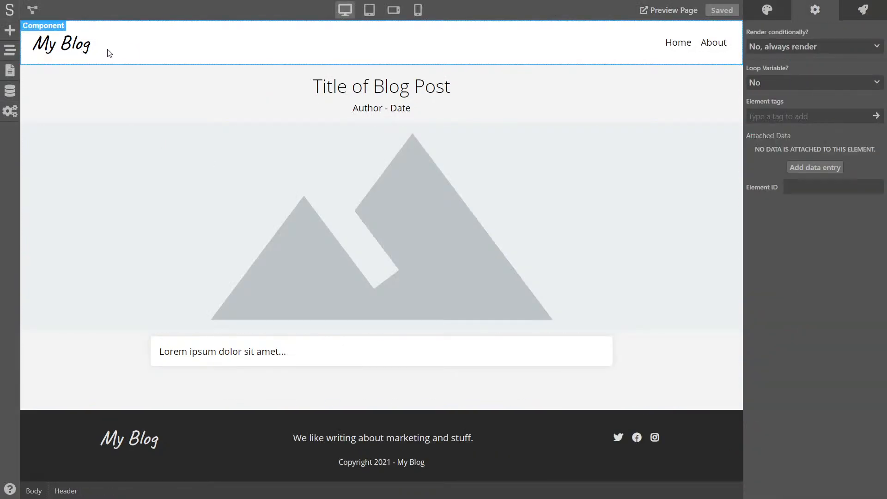
{"action": "double_click", "coordinate": [89, 42]}
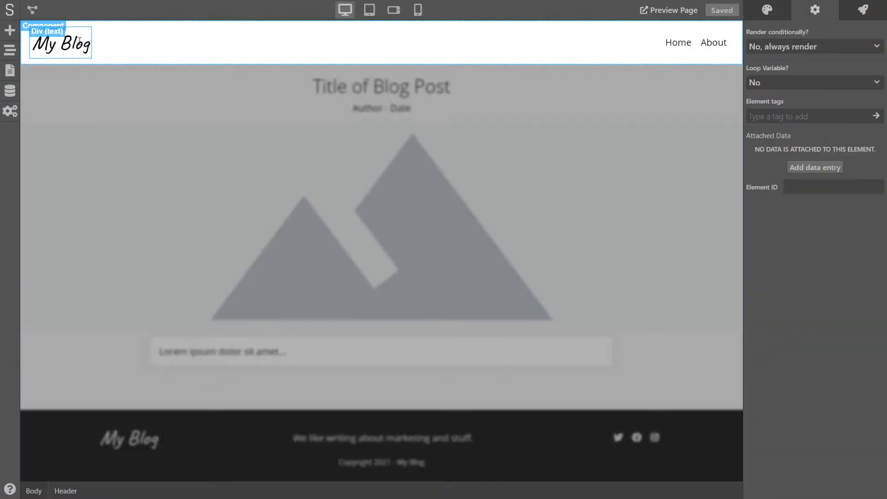
{"action": "left_click", "coordinate": [81, 39]}
{"action": "left_click", "coordinate": [10, 30]}
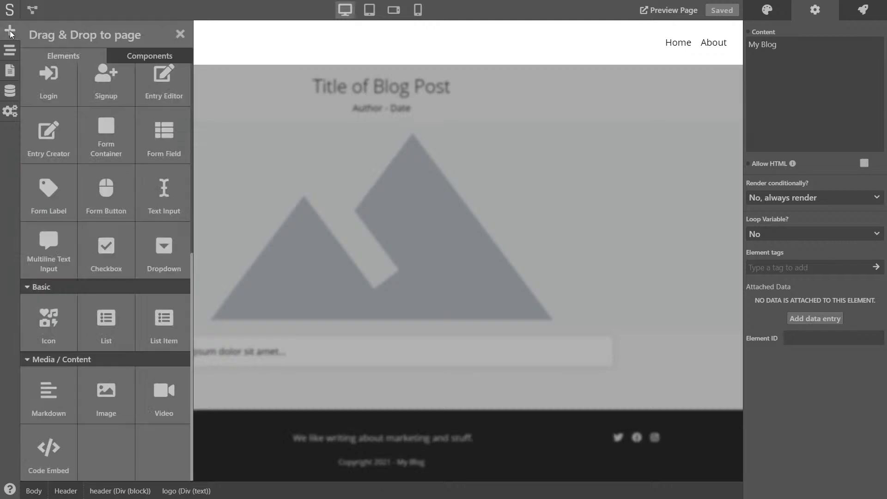
{"action": "scroll", "coordinate": [97, 374], "scroll_direction": "up", "scroll_amount": 5}
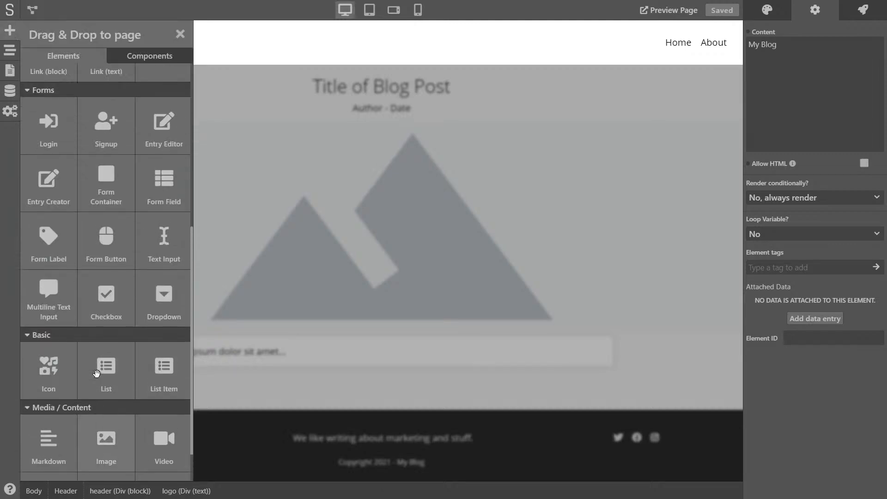
{"action": "left_click_drag", "start_coordinate": [92, 238], "coordinate": [90, 41]}
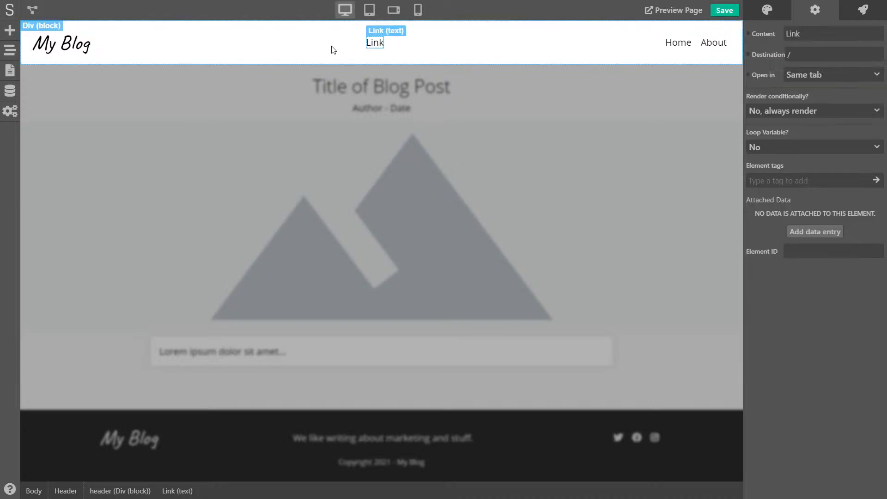
{"action": "double_click", "coordinate": [373, 43]}
{"action": "type", "text": "My Blog"}
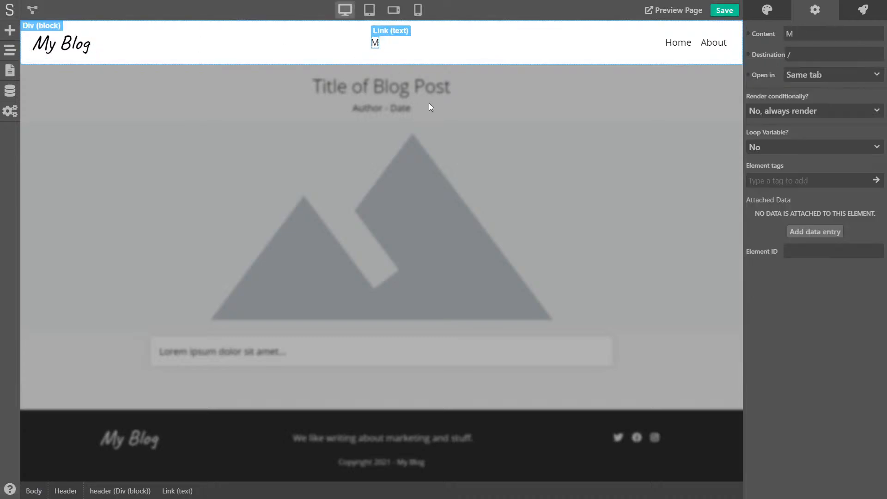
{"action": "left_click", "coordinate": [444, 48]}
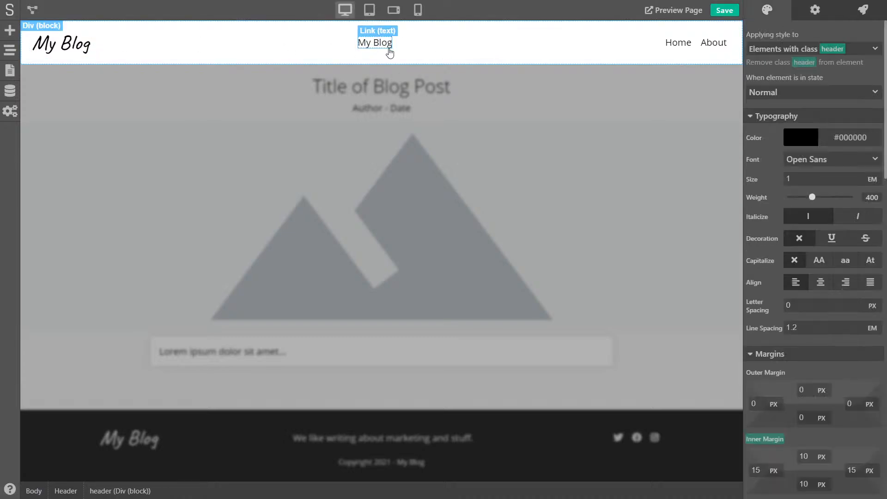
Apply the logo class to the new My Blog link
{"action": "left_click", "coordinate": [384, 45]}
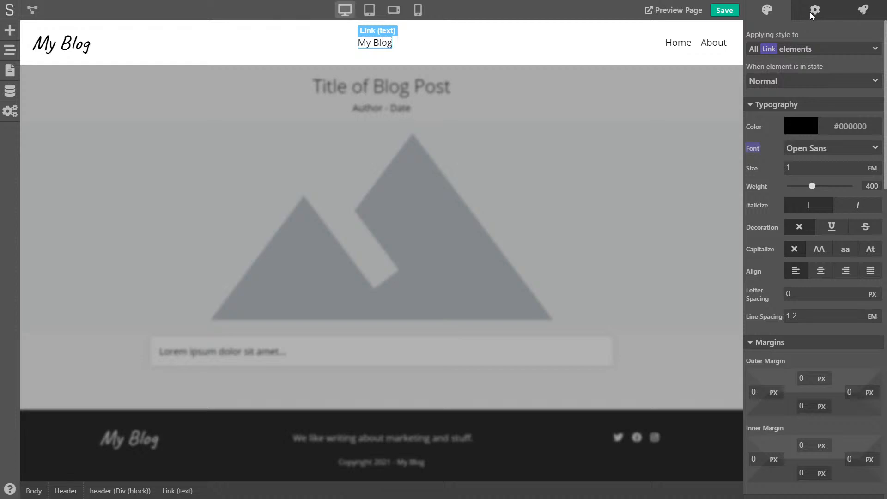
{"action": "left_click", "coordinate": [800, 48]}
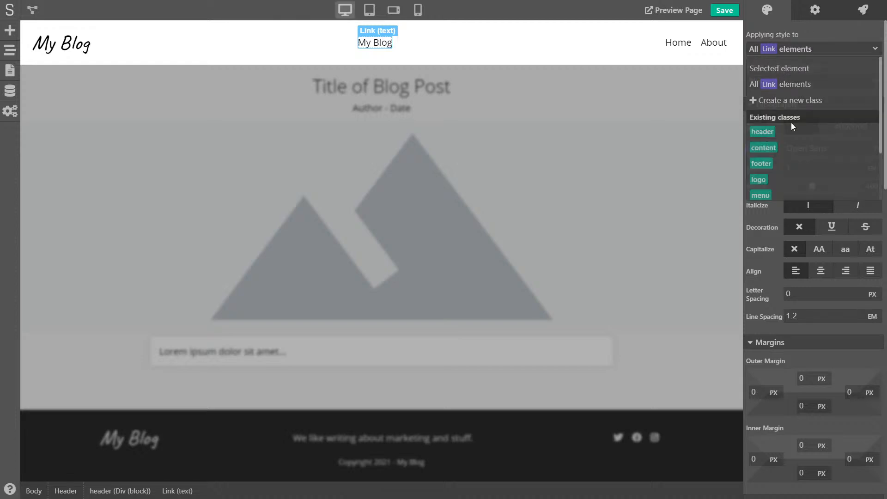
{"action": "left_click", "coordinate": [766, 180]}
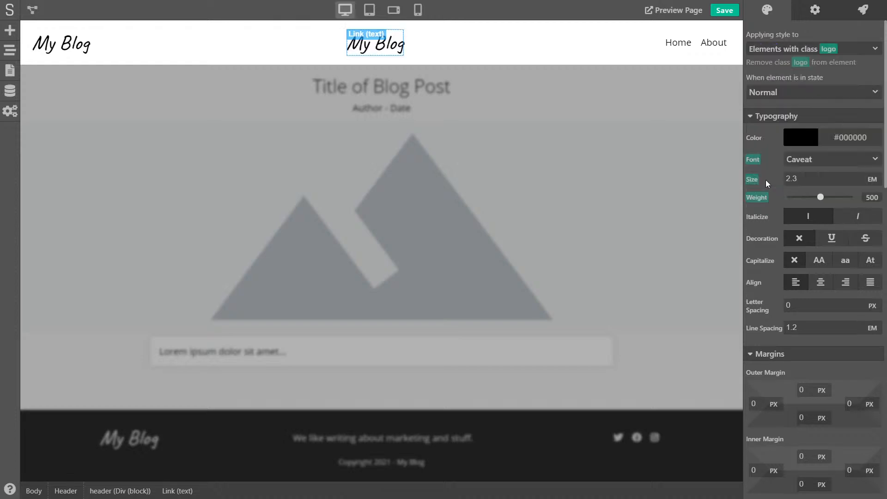
{"action": "left_click", "coordinate": [814, 11]}
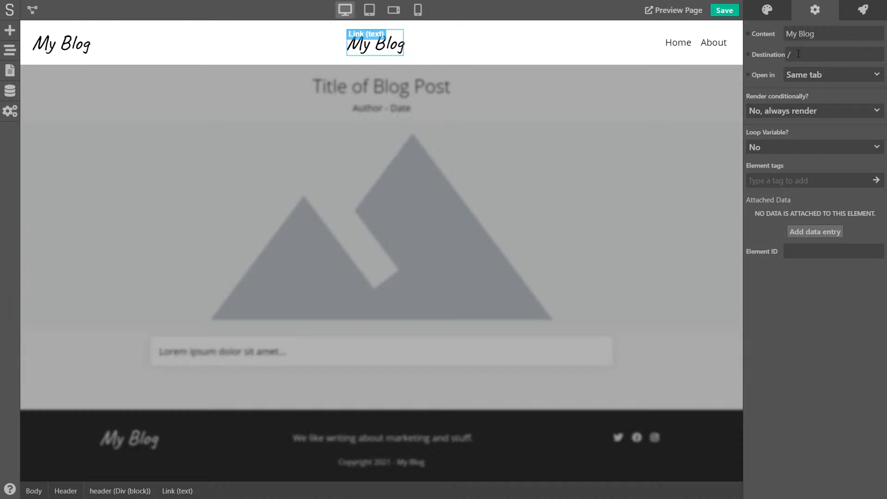
Delete the old plain-text My Blog logo, exit the header component and save
{"action": "left_click", "coordinate": [92, 44]}
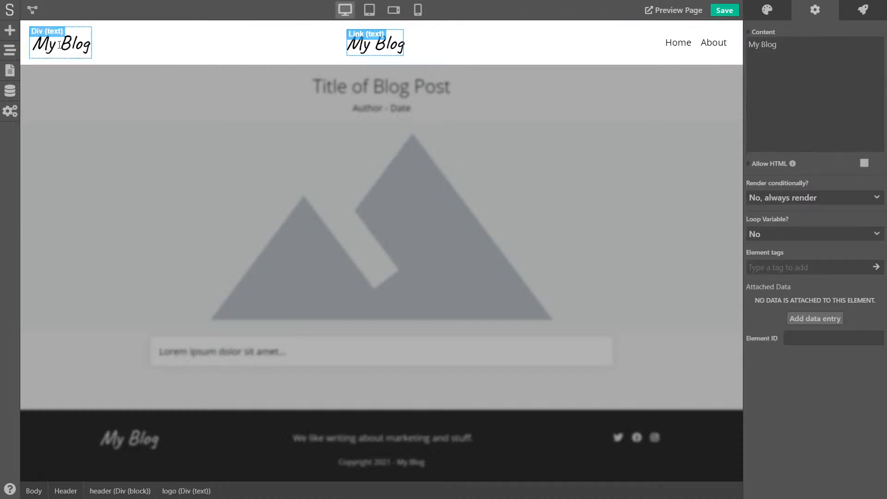
{"action": "left_click", "coordinate": [10, 51]}
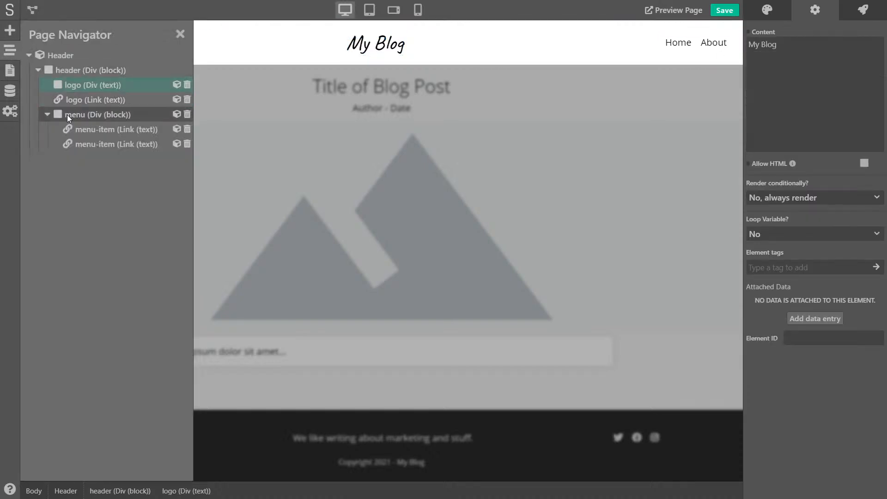
{"action": "left_click", "coordinate": [187, 84]}
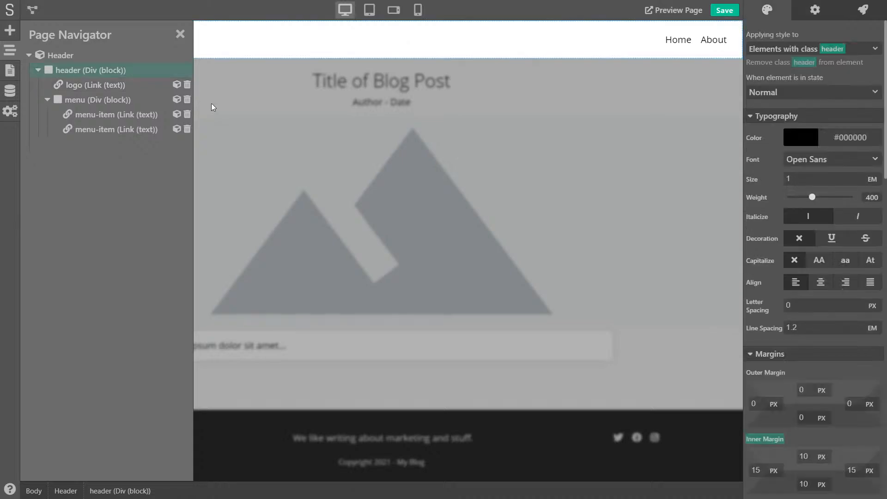
{"action": "left_click", "coordinate": [265, 107]}
{"action": "left_click", "coordinate": [725, 10]}
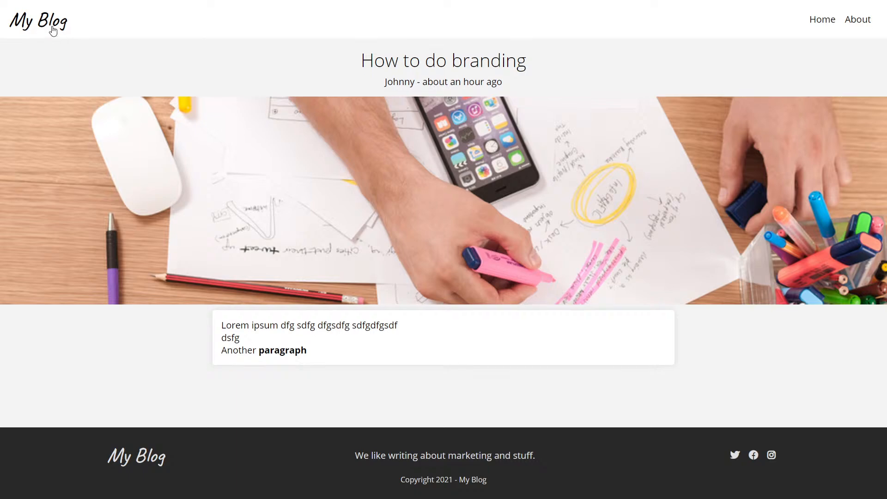
From the blog home, load simple-blog.sktch.io/post/test in place of abc-of-marketing
{"action": "left_click", "coordinate": [50, 21]}
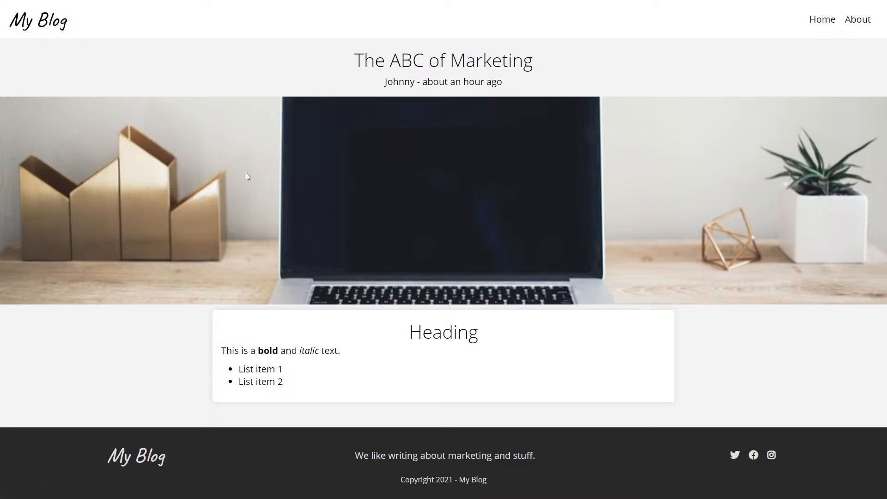
{"action": "key", "text": "F11"}
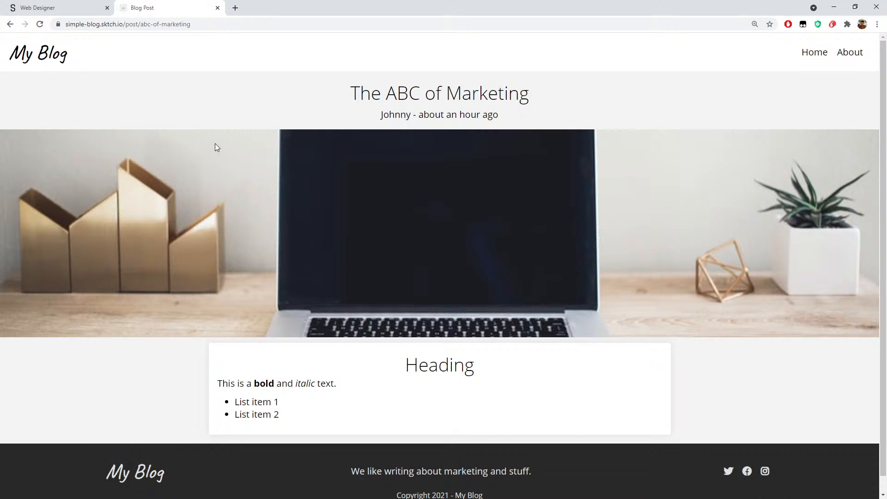
{"action": "left_click_drag", "start_coordinate": [140, 25], "coordinate": [224, 22]}
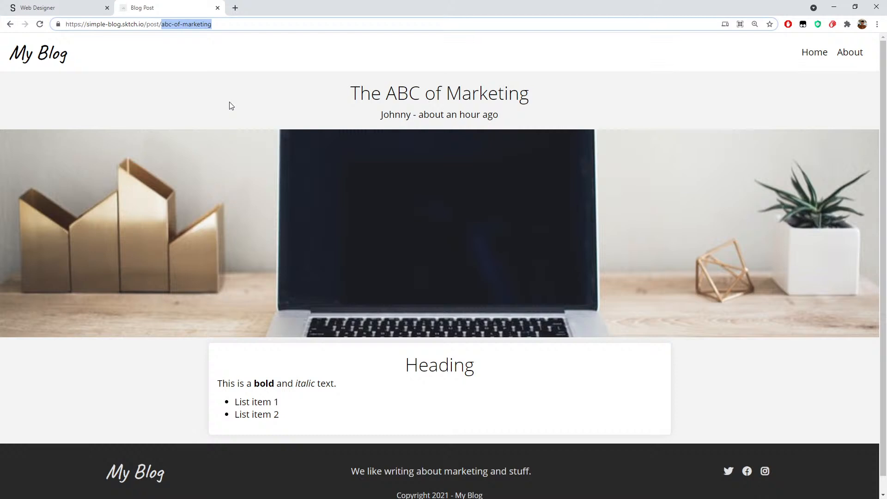
{"action": "type", "text": "test"}
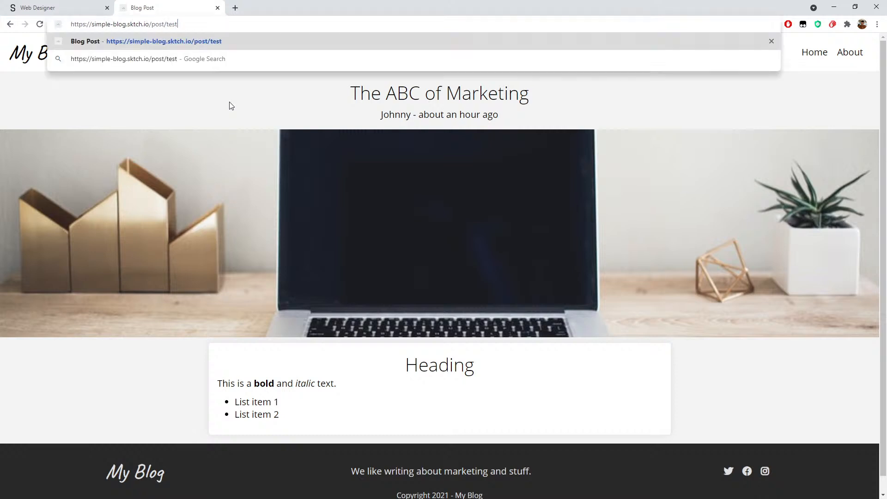
{"action": "key", "text": "Return"}
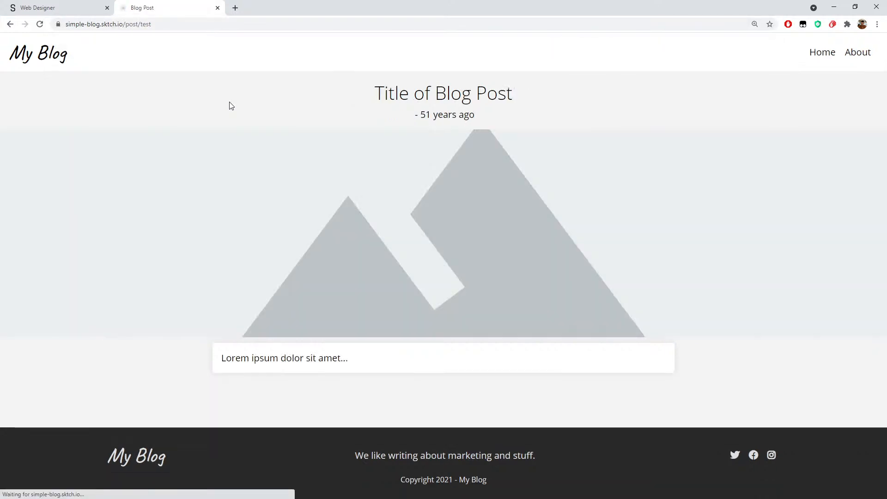
Check the placeholder title, date and image on the test page, then return to Web Designer
{"action": "left_click_drag", "start_coordinate": [406, 106], "coordinate": [527, 332]}
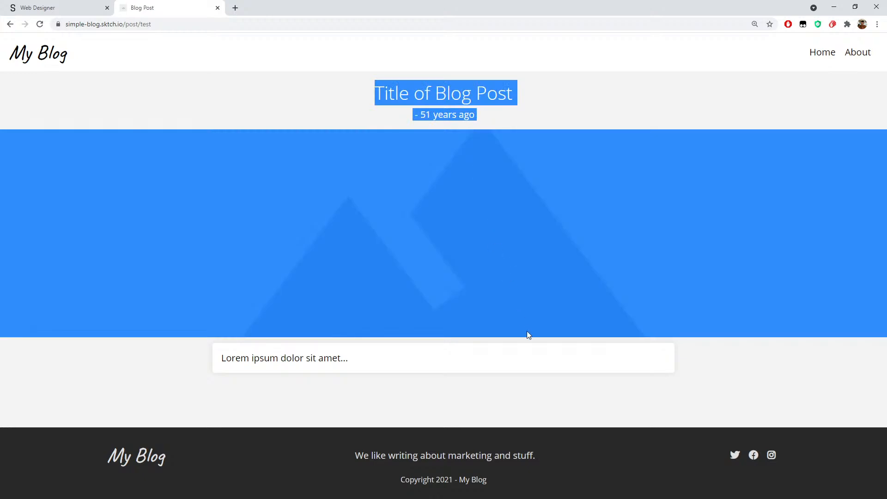
{"action": "left_click_drag", "start_coordinate": [549, 386], "coordinate": [280, 96]}
{"action": "left_click", "coordinate": [280, 96]}
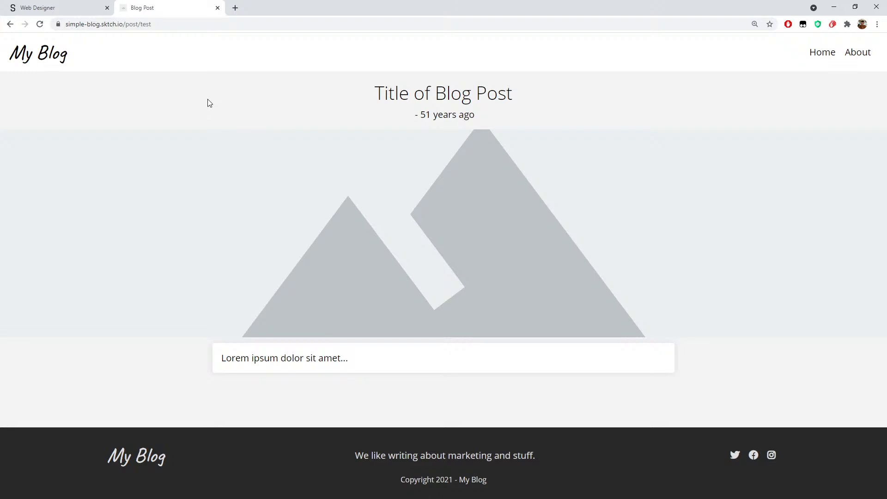
{"action": "left_click", "coordinate": [70, 7]}
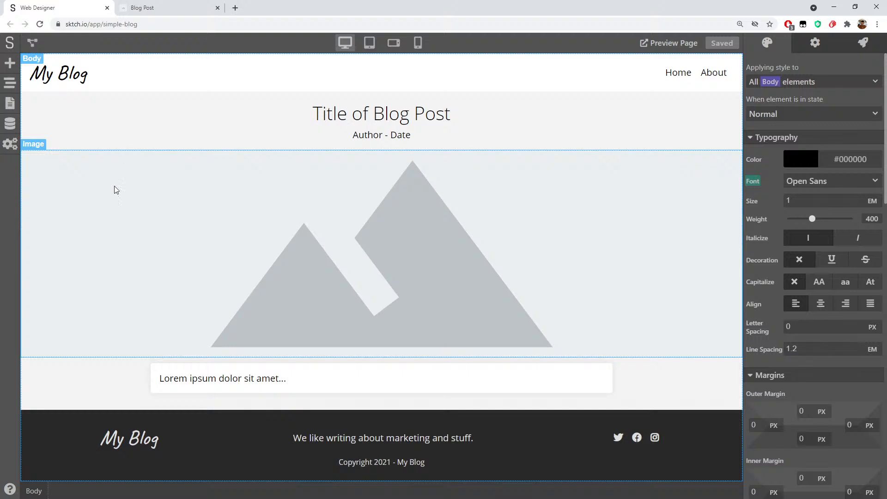
Set the post content block to render conditionally 'Yes, when variable is True' with variable post
{"action": "left_click", "coordinate": [46, 391]}
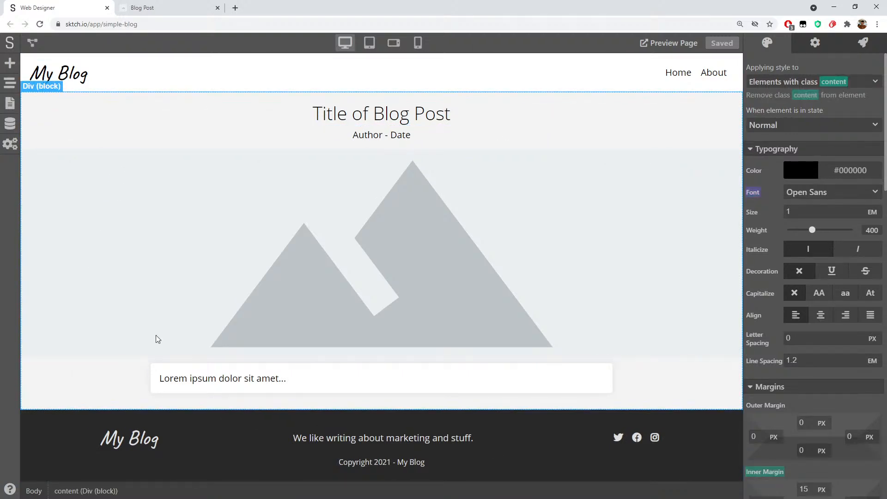
{"action": "left_click", "coordinate": [815, 43]}
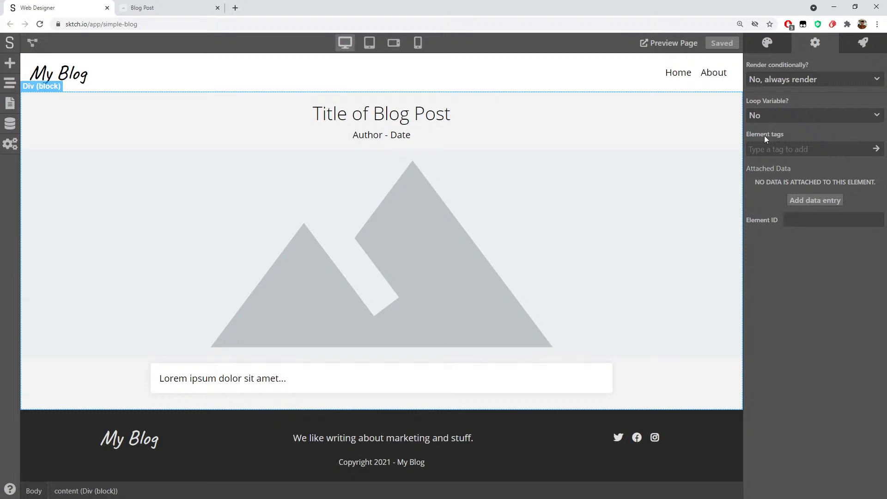
{"action": "left_click", "coordinate": [777, 81]}
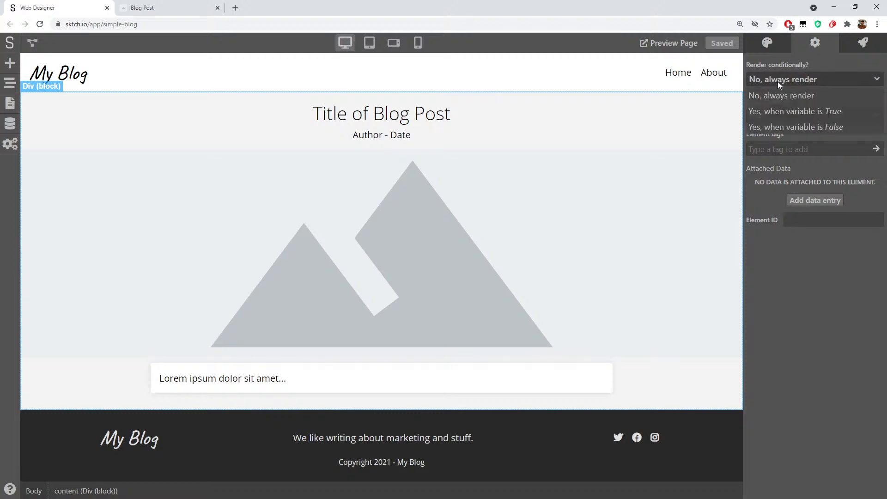
{"action": "left_click", "coordinate": [786, 112]}
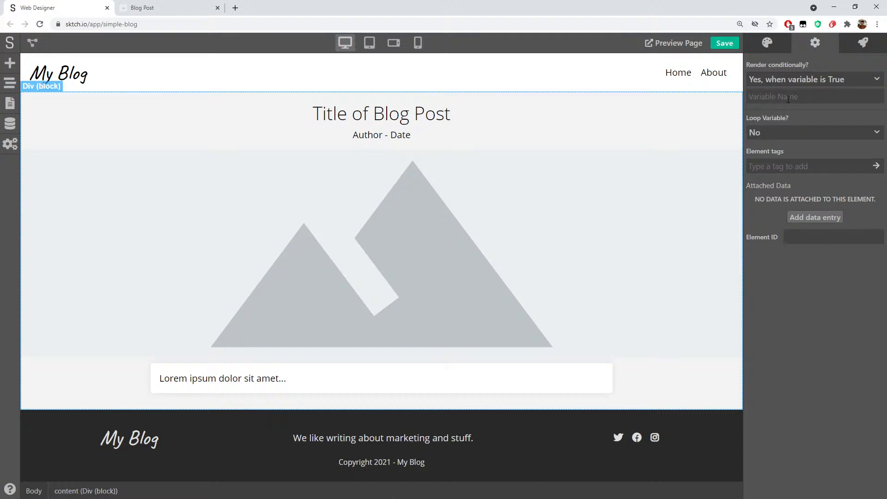
{"action": "type", "text": "post"}
{"action": "double_click", "coordinate": [764, 97]}
{"action": "left_click", "coordinate": [815, 336]}
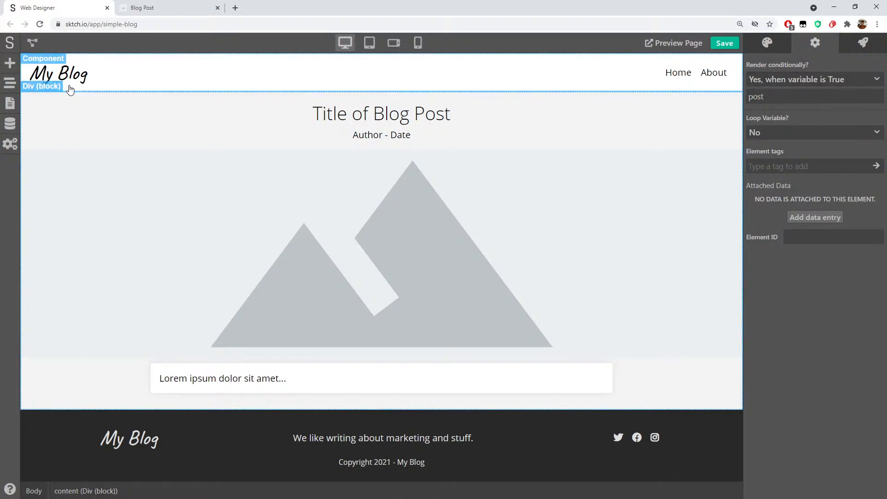
{"action": "left_click", "coordinate": [9, 63]}
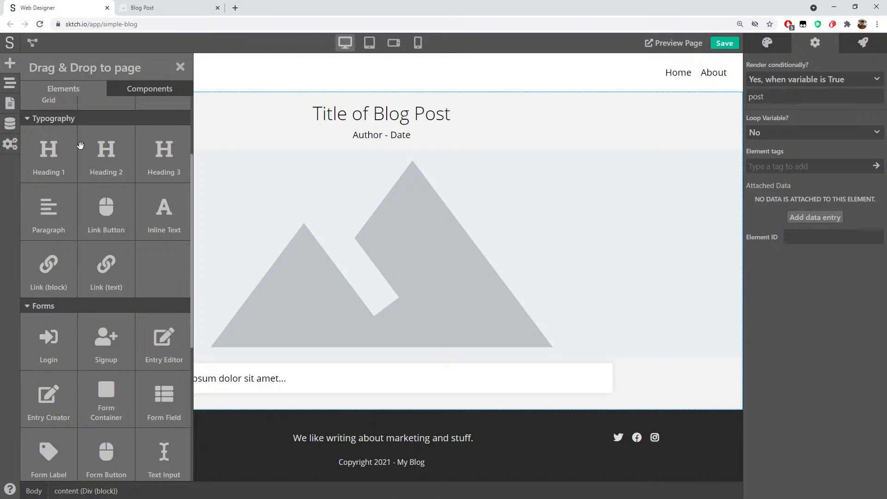
Place a new block below the post content and target its styles at class content
{"action": "scroll", "coordinate": [93, 221], "scroll_direction": "up", "scroll_amount": 3}
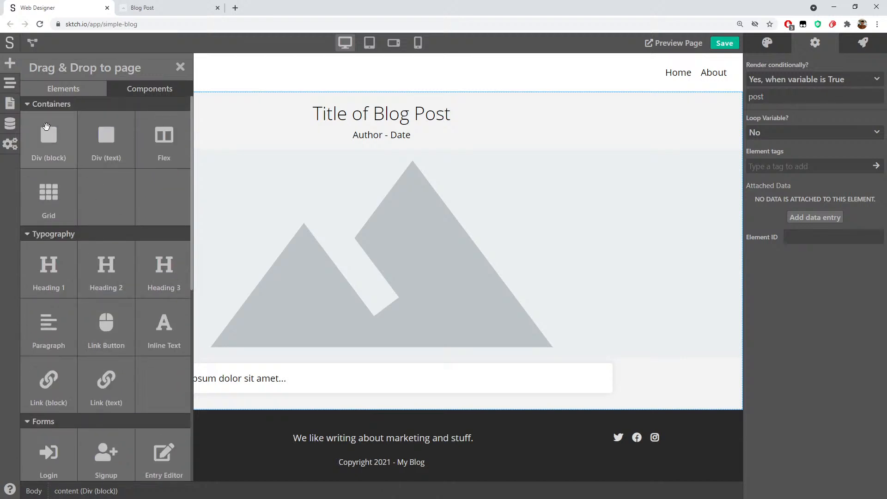
{"action": "left_click_drag", "start_coordinate": [50, 136], "coordinate": [354, 404]}
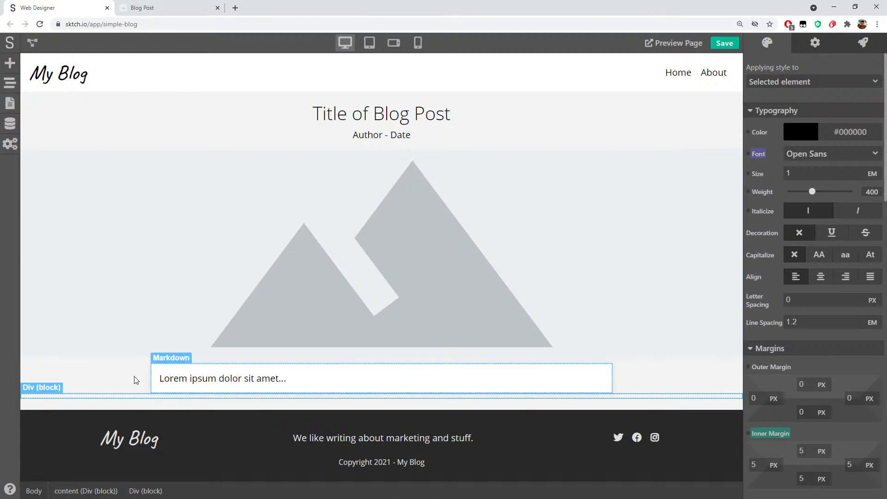
{"action": "left_click", "coordinate": [16, 88]}
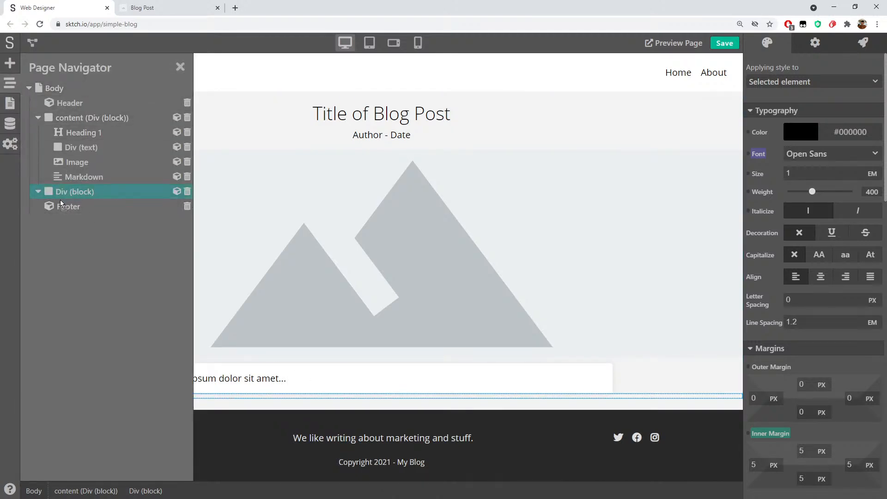
{"action": "left_click", "coordinate": [37, 117]}
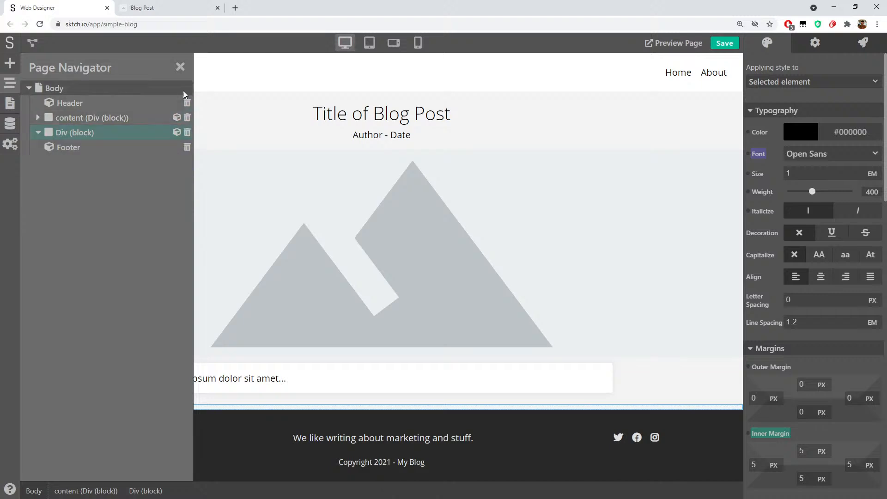
{"action": "left_click", "coordinate": [180, 67]}
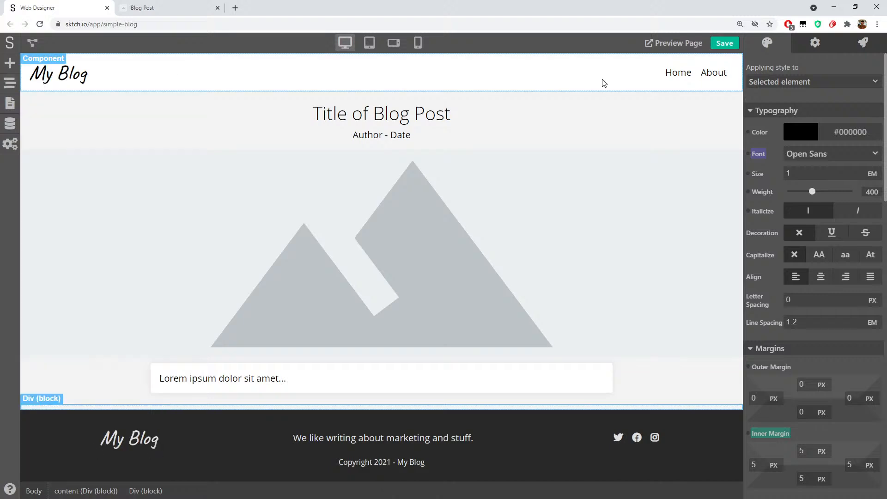
{"action": "left_click", "coordinate": [788, 81]}
{"action": "left_click", "coordinate": [788, 180]}
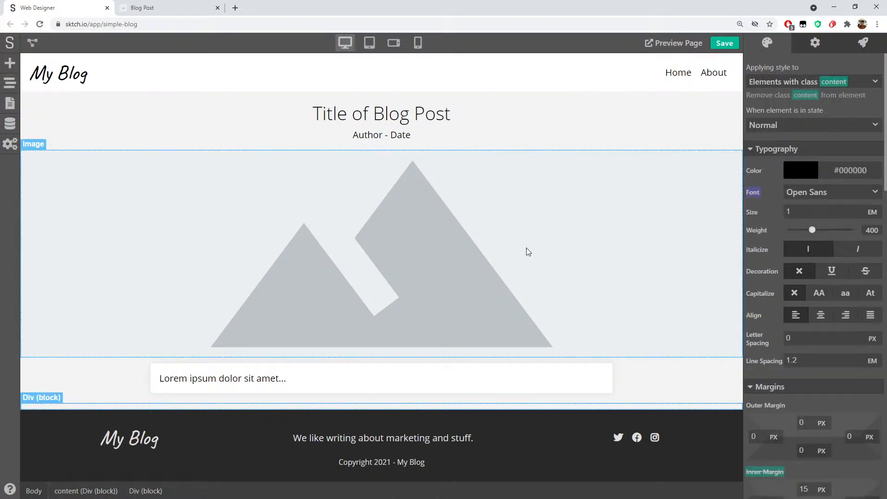
Add a Heading 1 below the post content reading 'Error 404 - Page not found'
{"action": "left_click", "coordinate": [10, 64]}
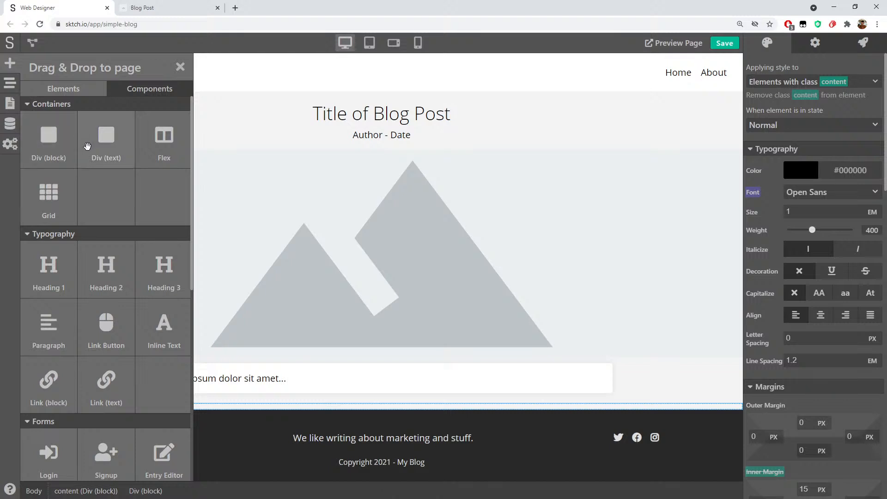
{"action": "left_click_drag", "start_coordinate": [46, 275], "coordinate": [391, 409]}
{"action": "double_click", "coordinate": [382, 416]}
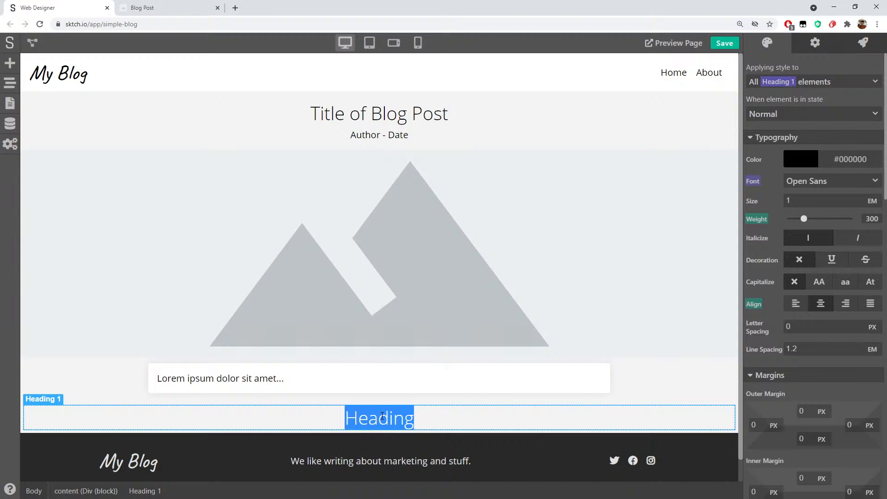
{"action": "type", "text": "Eror"}
{"action": "key", "text": "BackSpace"}
{"action": "key", "text": "BackSpace"}
{"action": "type", "text": "ror "}
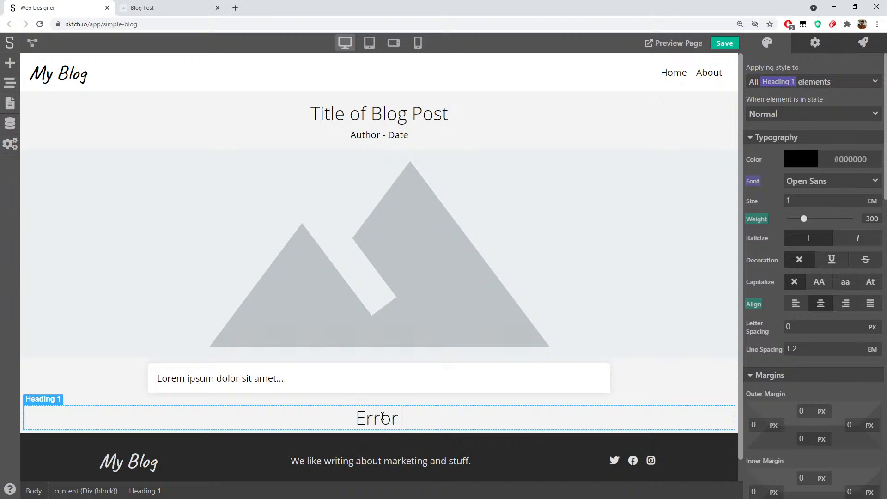
{"action": "type", "text": "404 - "}
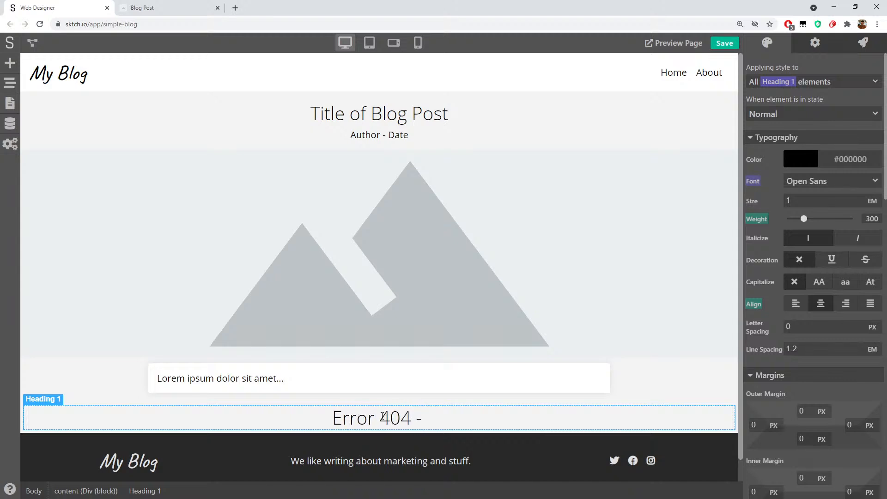
{"action": "type", "text": "Page not found"}
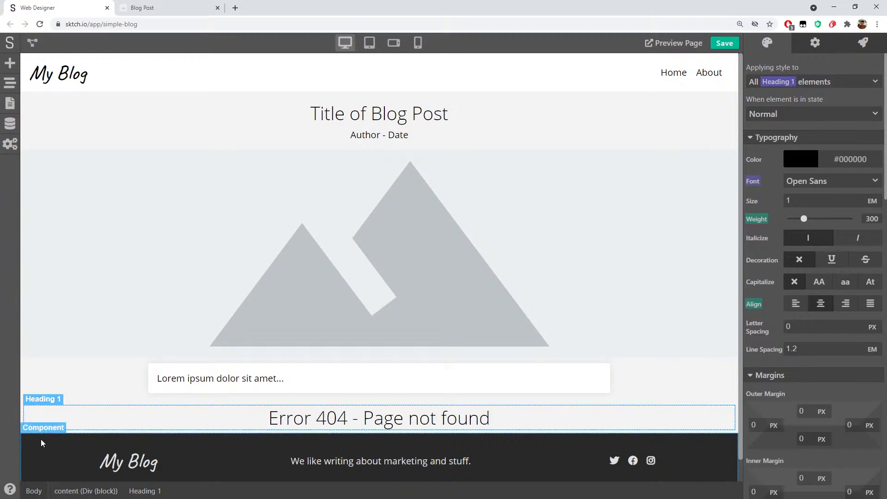
Make the 404 container render only when variable post is False, and save the project
{"action": "left_click", "coordinate": [22, 422]}
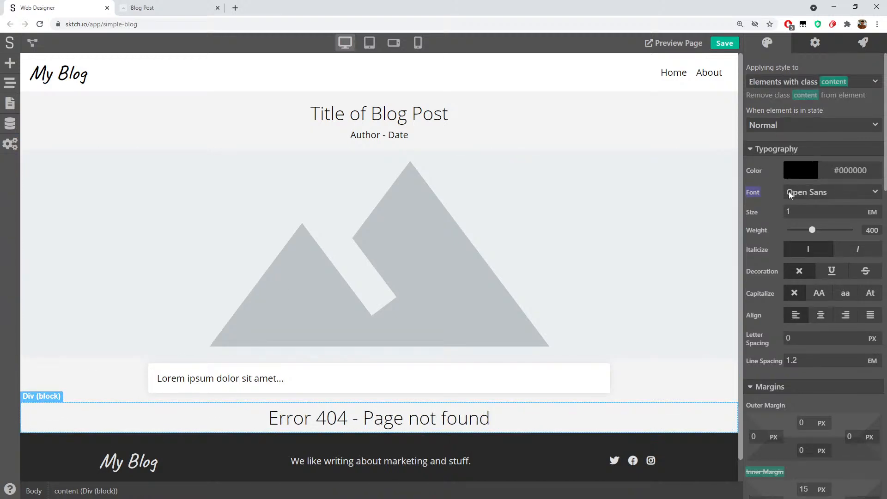
{"action": "left_click", "coordinate": [822, 44]}
{"action": "left_click", "coordinate": [772, 81]}
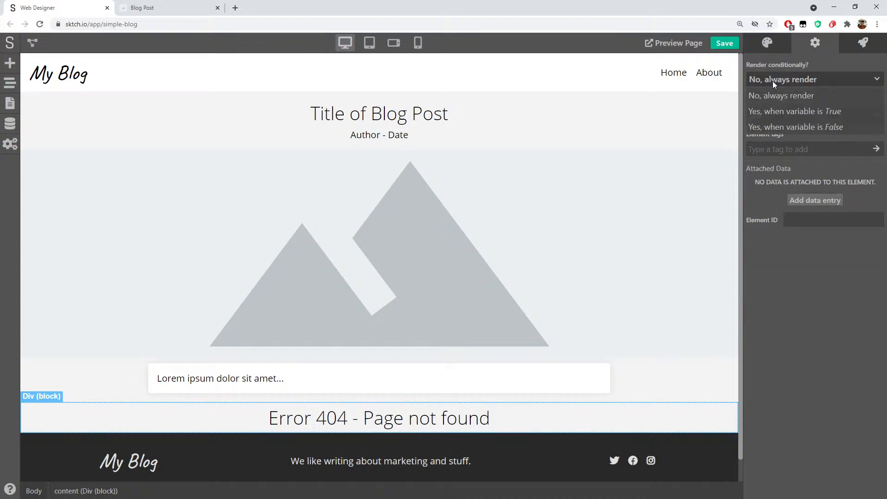
{"action": "left_click", "coordinate": [800, 125]}
{"action": "type", "text": "post"}
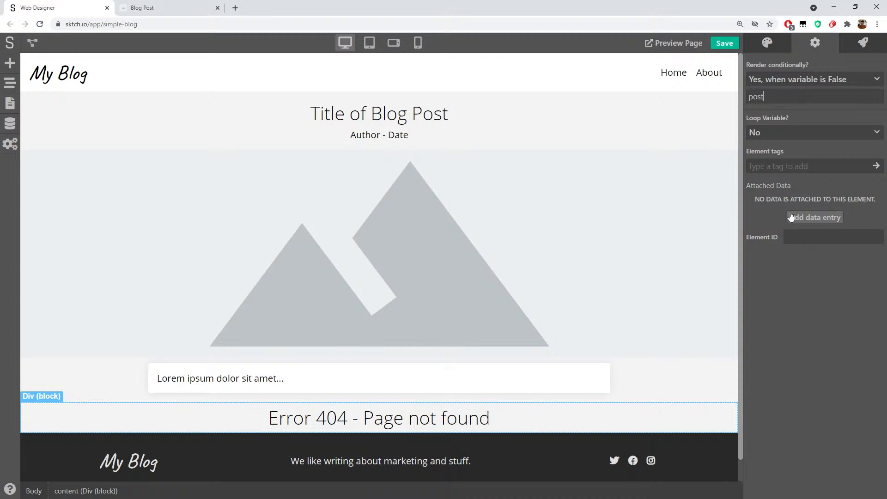
{"action": "left_click", "coordinate": [718, 43]}
Reload the live post/test page and confirm it shows the 'Error 404 - Page not found' heading
{"action": "left_click", "coordinate": [166, 7]}
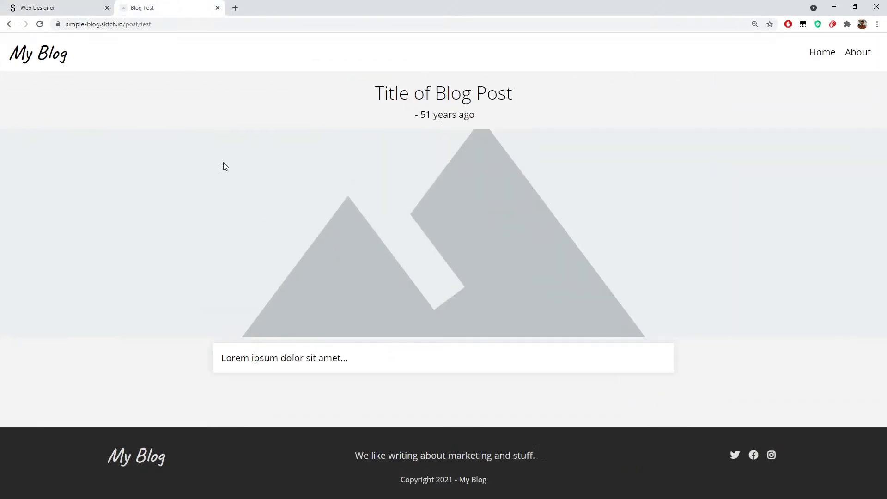
{"action": "key", "text": "F5"}
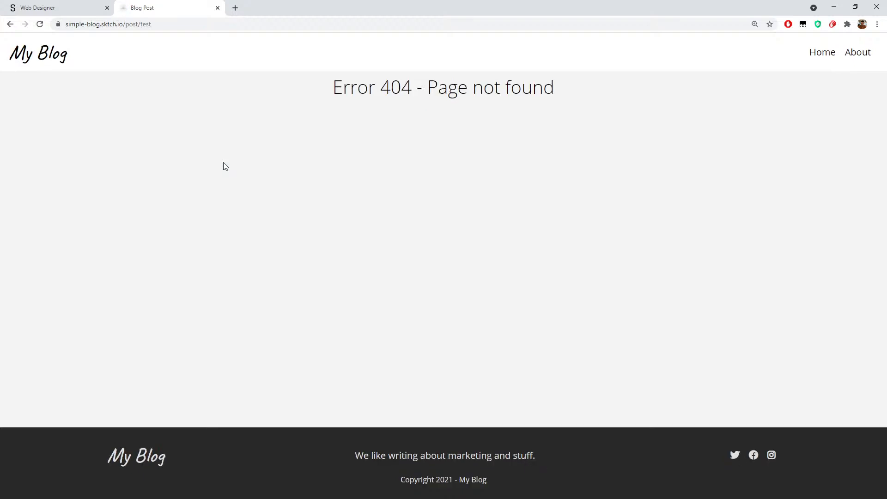
{"action": "left_click_drag", "start_coordinate": [322, 85], "coordinate": [554, 89]}
{"action": "left_click", "coordinate": [596, 100]}
{"action": "left_click_drag", "start_coordinate": [322, 93], "coordinate": [572, 94]}
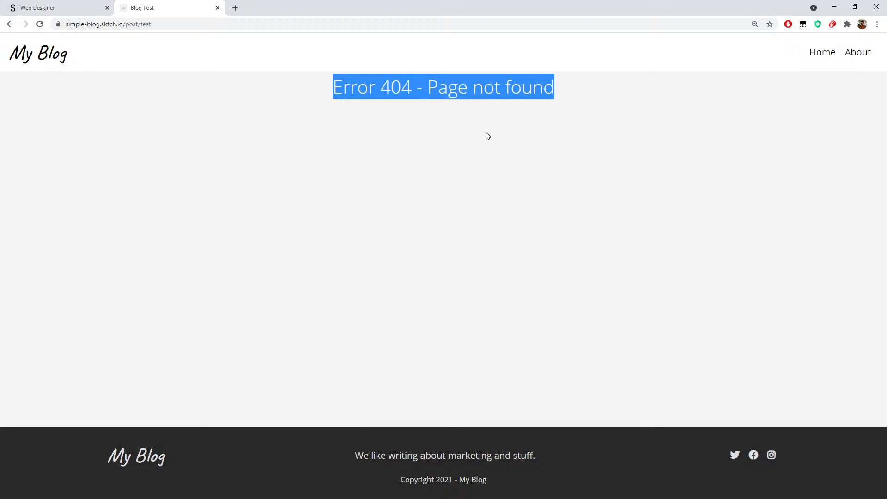
{"action": "left_click", "coordinate": [296, 147]}
Confirm The ABC of Marketing post still displays, view the blog home page, and return to the editor
{"action": "left_click", "coordinate": [10, 24]}
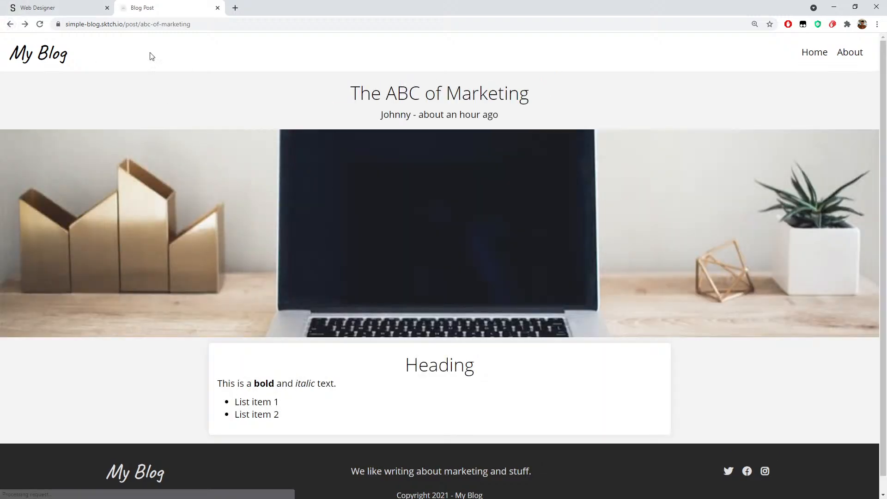
{"action": "left_click", "coordinate": [39, 26]}
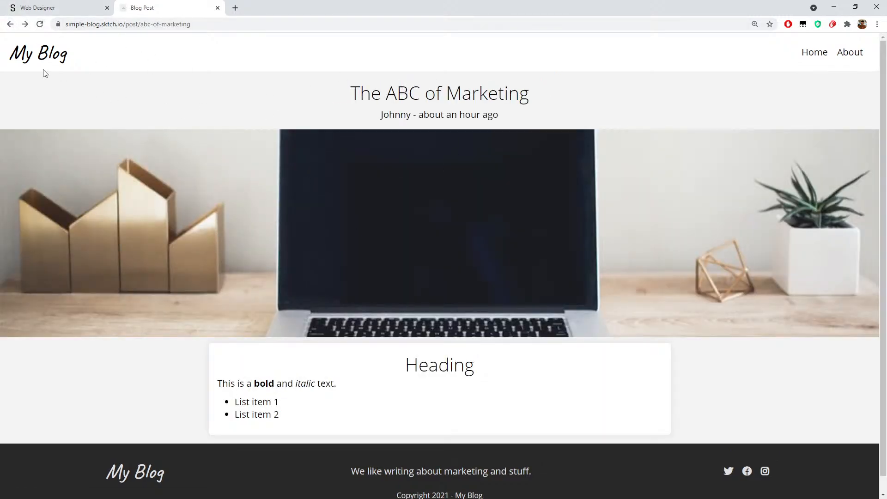
{"action": "left_click", "coordinate": [28, 57]}
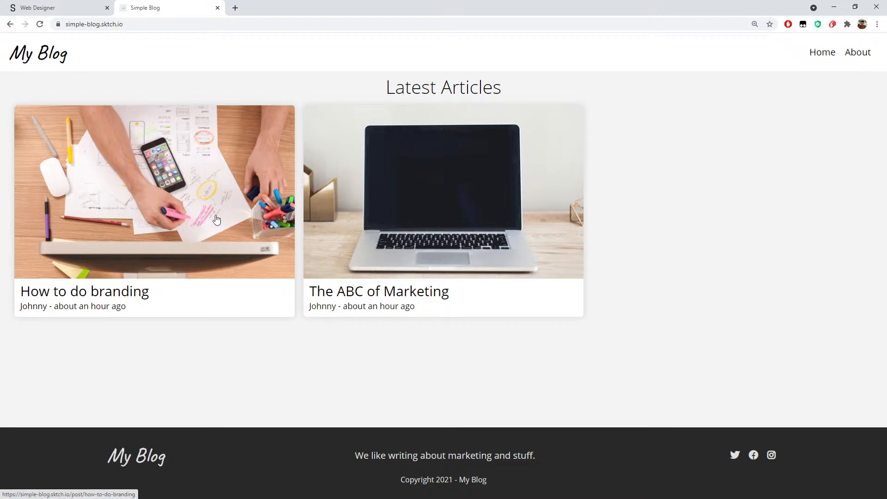
{"action": "left_click", "coordinate": [38, 8]}
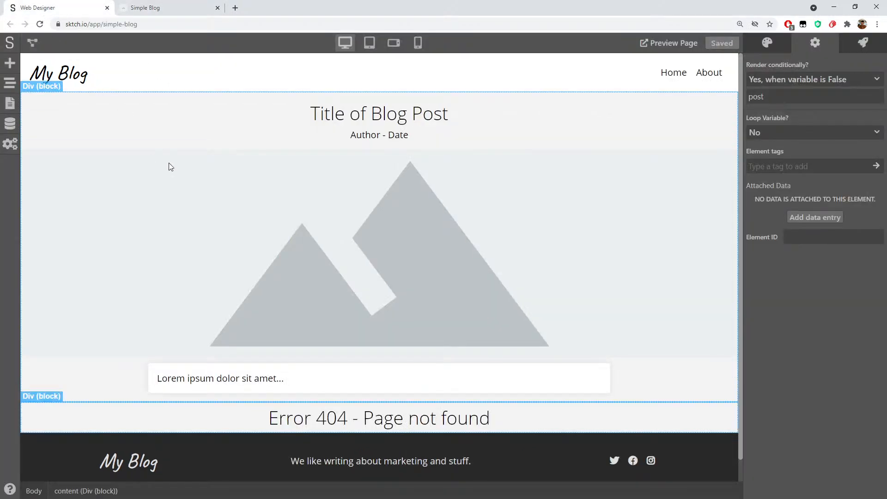
{"action": "left_click", "coordinate": [159, 10]}
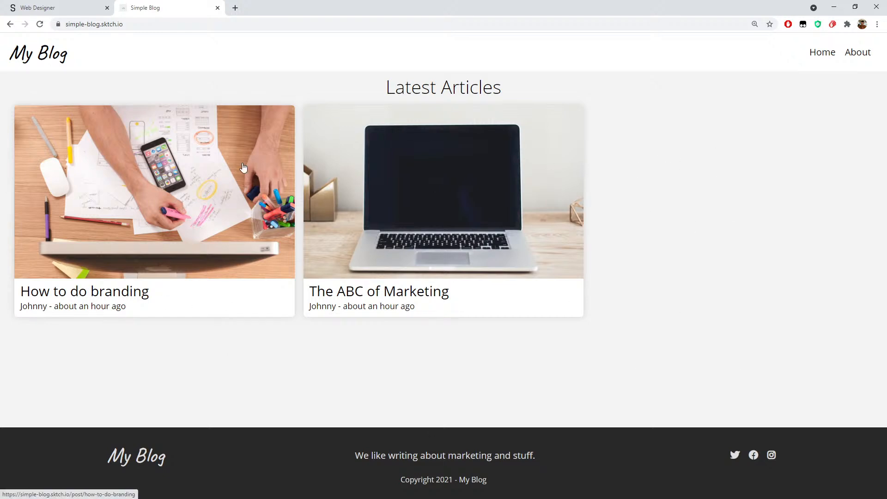
{"action": "left_click", "coordinate": [71, 8]}
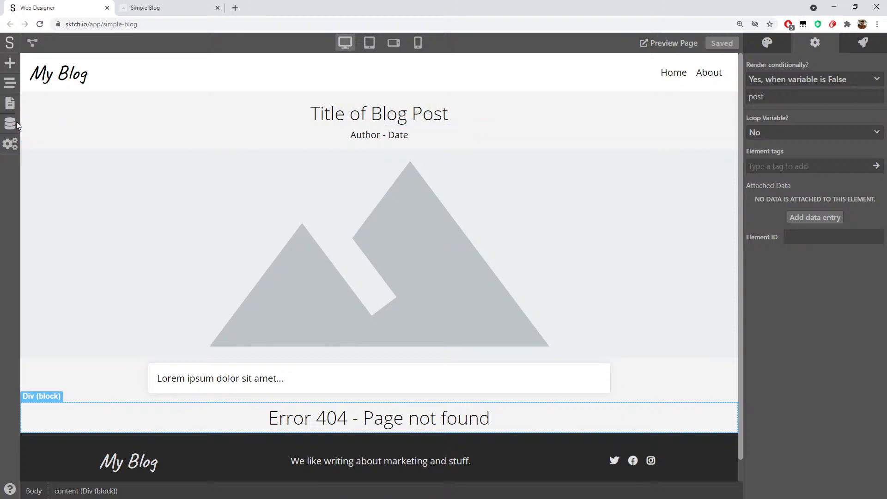
{"action": "left_click", "coordinate": [10, 103]}
Open the Simple Blog home page and select the article card wrapper
{"action": "left_click", "coordinate": [37, 113]}
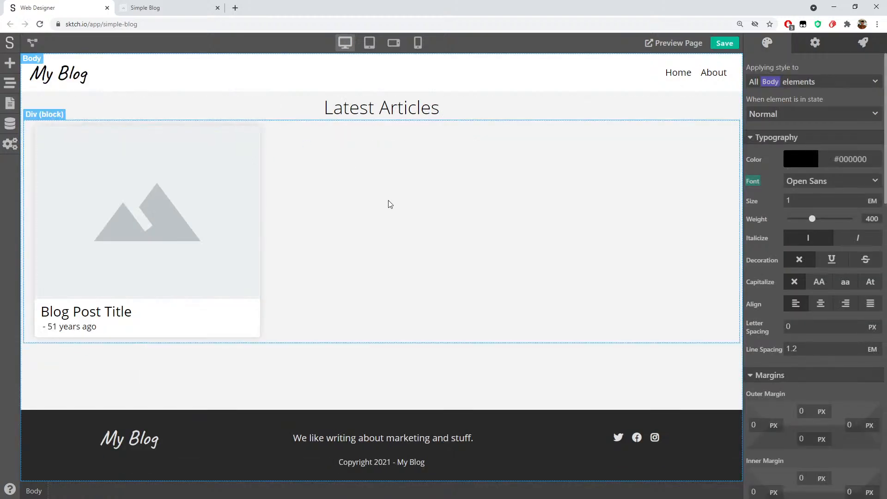
{"action": "left_click", "coordinate": [292, 126]}
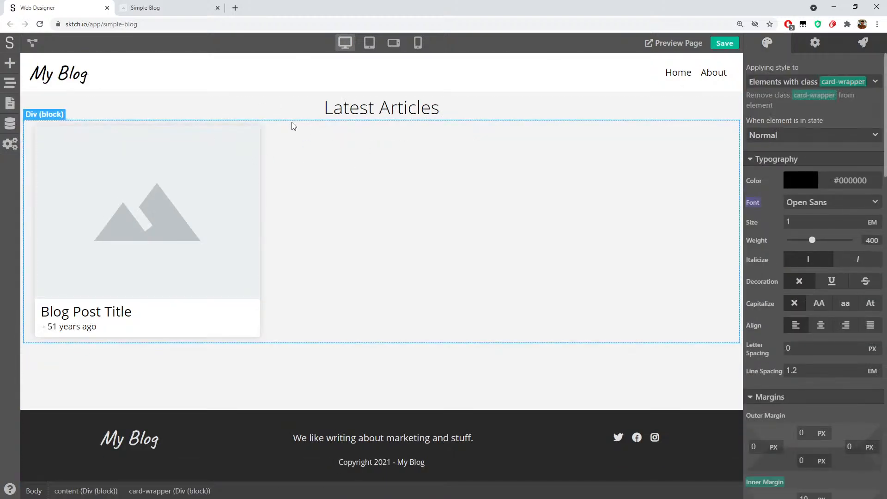
{"action": "scroll", "coordinate": [836, 301], "scroll_direction": "down", "scroll_amount": 5}
{"action": "scroll", "coordinate": [844, 309], "scroll_direction": "down", "scroll_amount": 10}
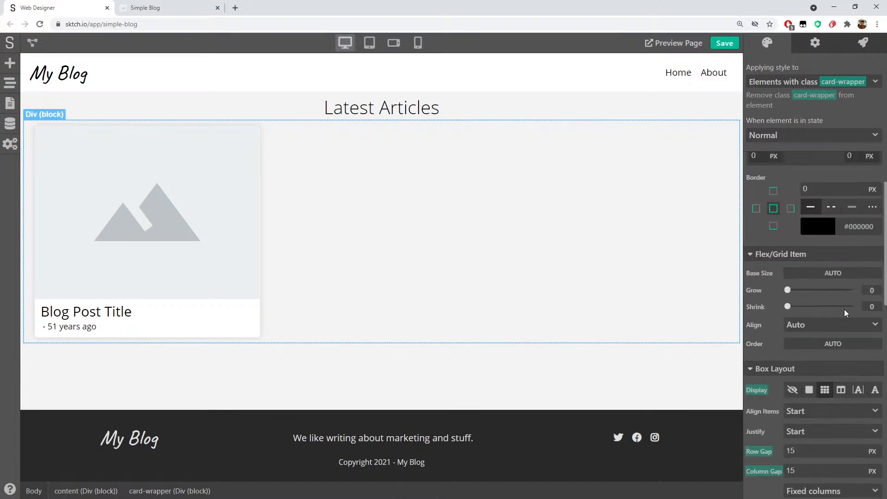
{"action": "scroll", "coordinate": [758, 273], "scroll_direction": "down", "scroll_amount": 1}
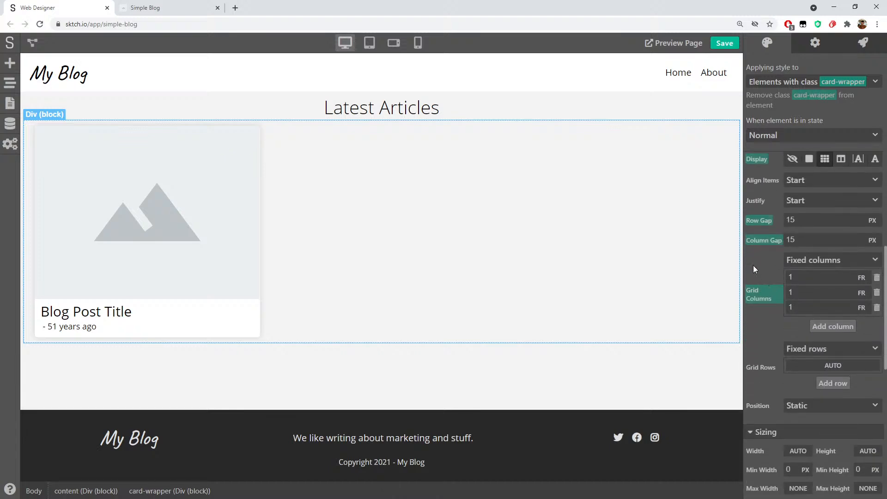
{"action": "scroll", "coordinate": [751, 260], "scroll_direction": "up", "scroll_amount": 1}
{"action": "scroll", "coordinate": [761, 271], "scroll_direction": "down", "scroll_amount": 1}
{"action": "scroll", "coordinate": [762, 273], "scroll_direction": "up", "scroll_amount": 1}
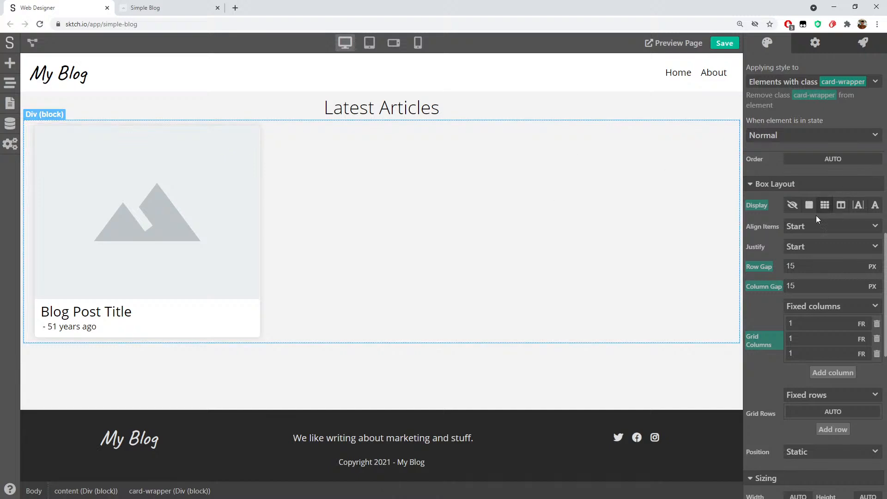
Try centering the cards and flex layout, then revert to Start alignment and grid display
{"action": "left_click", "coordinate": [805, 247]}
{"action": "left_click", "coordinate": [806, 281]}
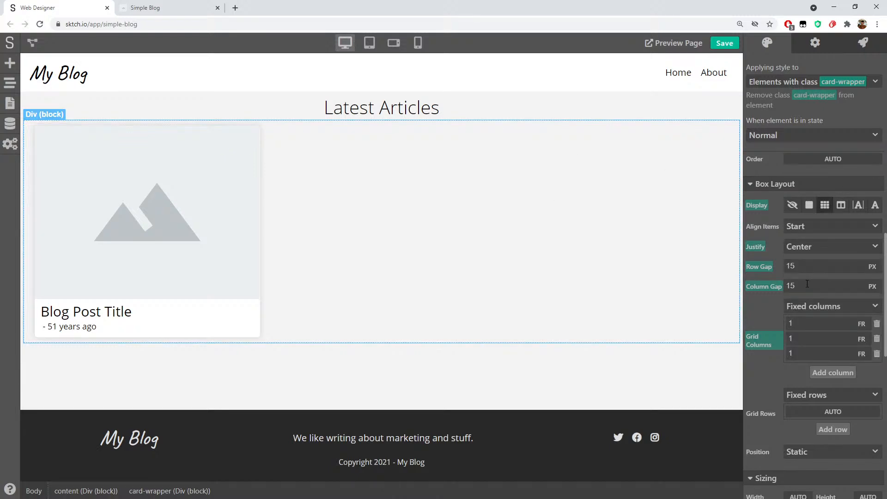
{"action": "left_click", "coordinate": [810, 228]}
{"action": "left_click", "coordinate": [814, 254]}
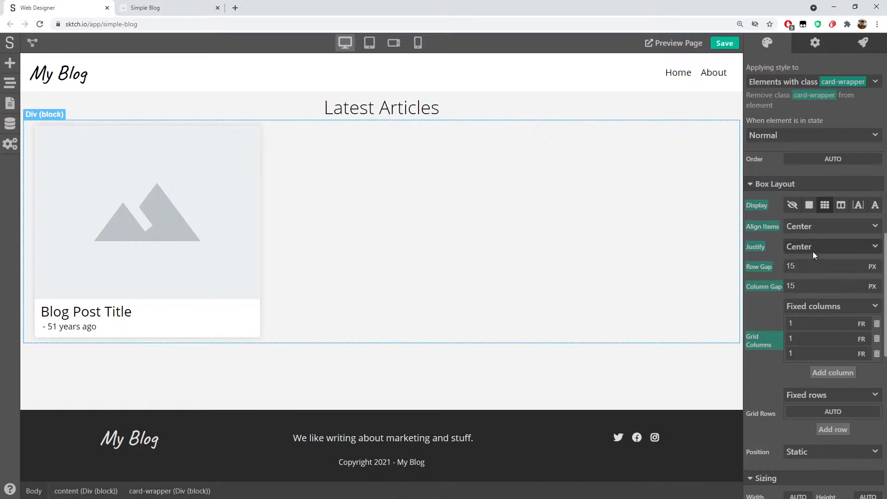
{"action": "left_click", "coordinate": [807, 225]}
{"action": "left_click", "coordinate": [750, 226]}
{"action": "left_click", "coordinate": [773, 244]}
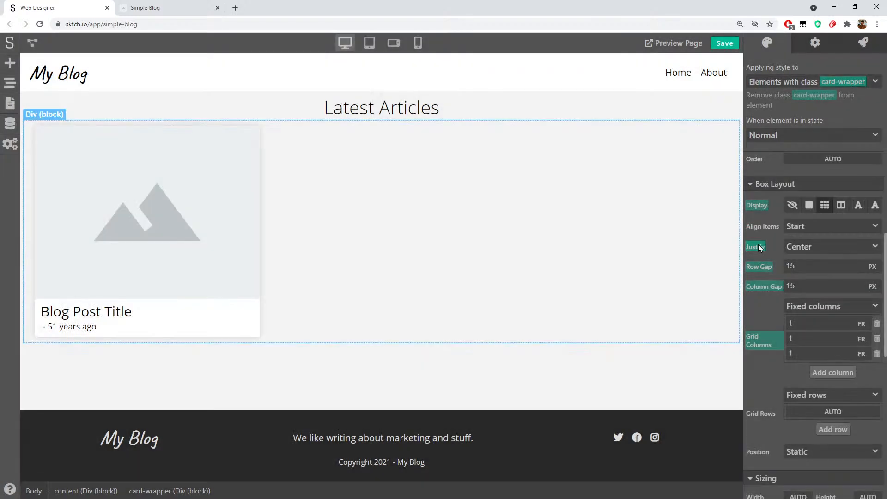
{"action": "left_click", "coordinate": [758, 247]}
{"action": "left_click", "coordinate": [799, 263]}
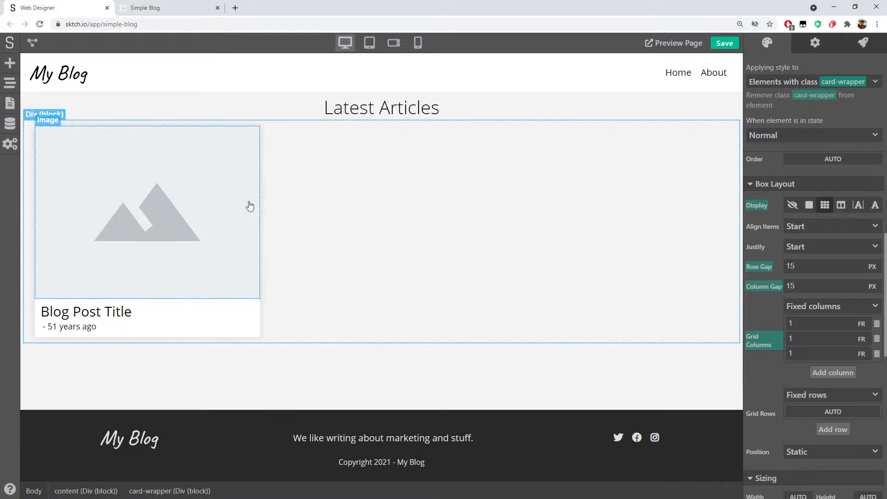
{"action": "left_click", "coordinate": [840, 205]}
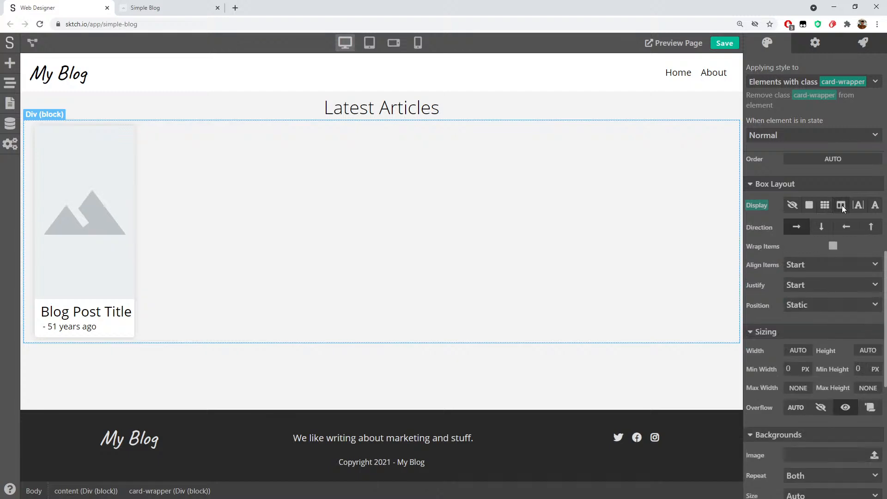
{"action": "left_click", "coordinate": [825, 205]}
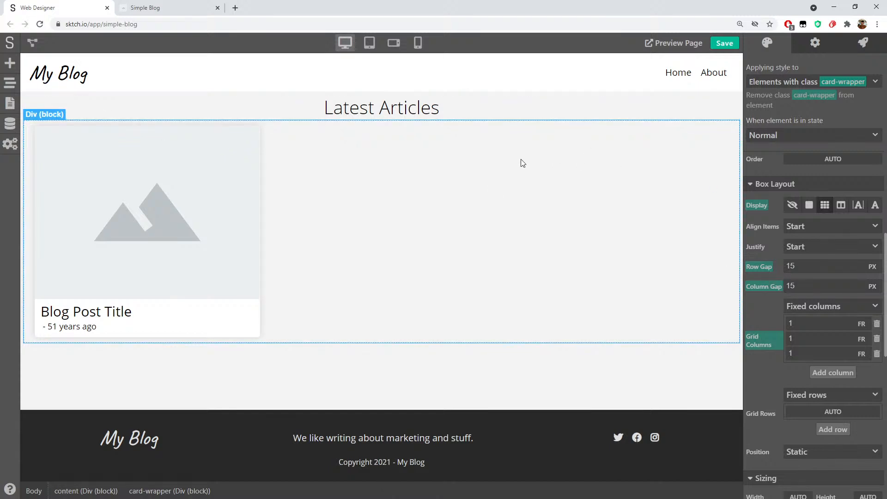
{"action": "left_click", "coordinate": [398, 375]}
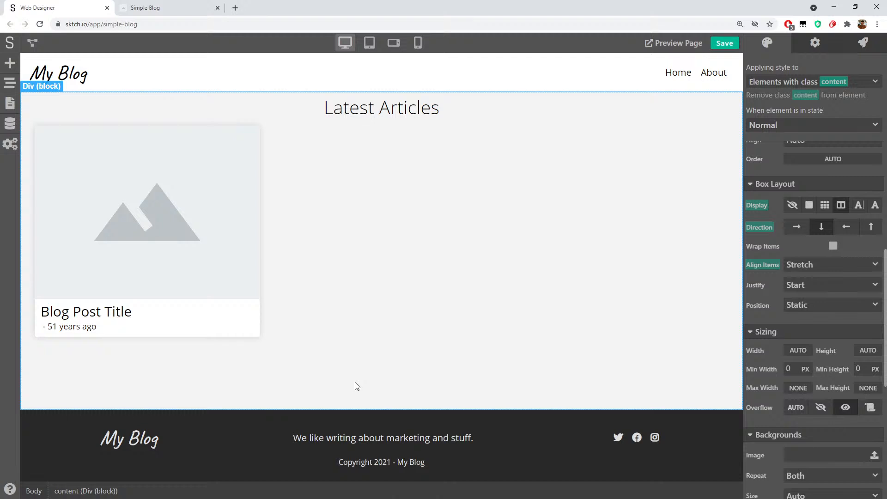
Back on the Simple Blog home page, drop a Code Embed block into the content area
{"action": "left_click", "coordinate": [10, 103]}
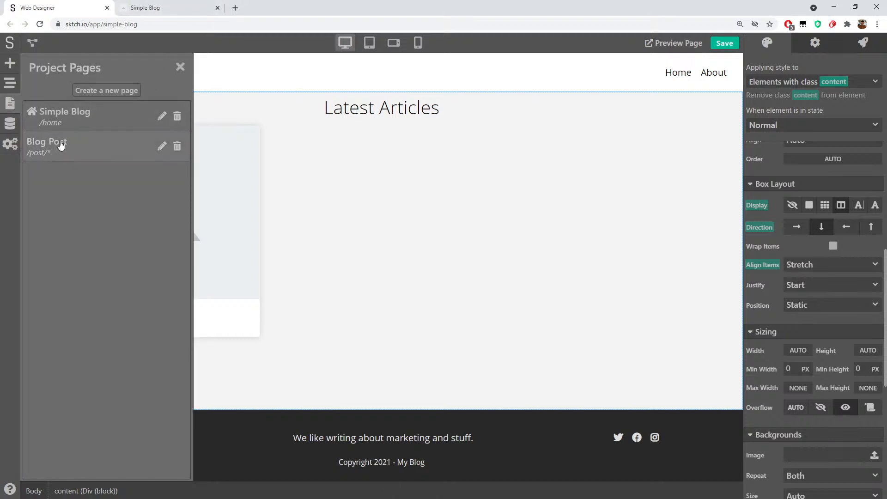
{"action": "left_click", "coordinate": [60, 145]}
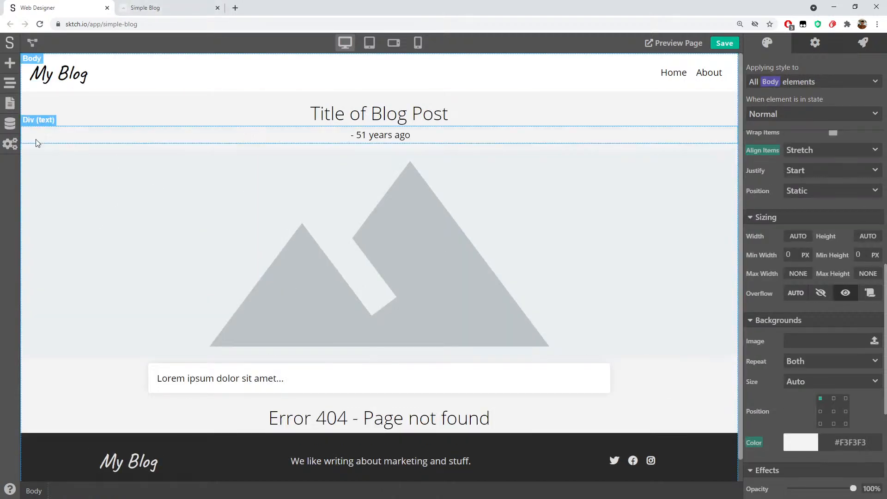
{"action": "left_click", "coordinate": [10, 102]}
{"action": "left_click", "coordinate": [74, 121]}
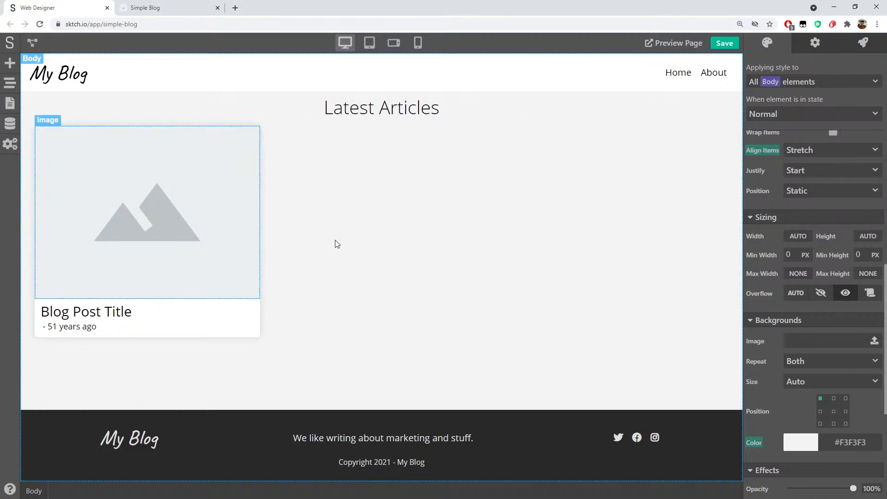
{"action": "left_click", "coordinate": [179, 380]}
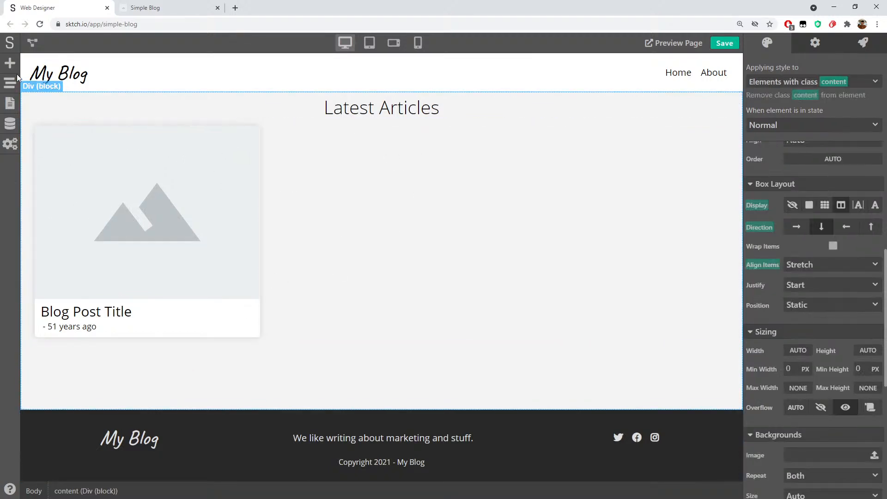
{"action": "left_click", "coordinate": [10, 63]}
{"action": "scroll", "coordinate": [127, 347], "scroll_direction": "down", "scroll_amount": 5}
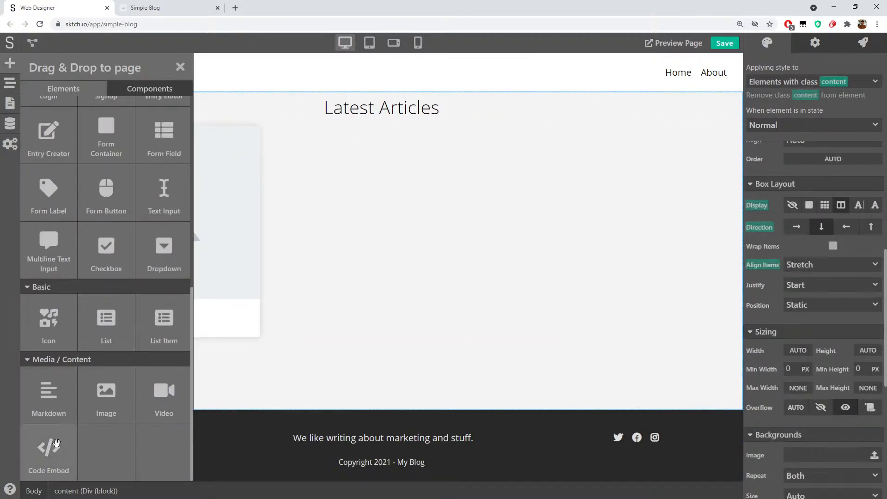
{"action": "left_click_drag", "start_coordinate": [48, 449], "coordinate": [405, 341]}
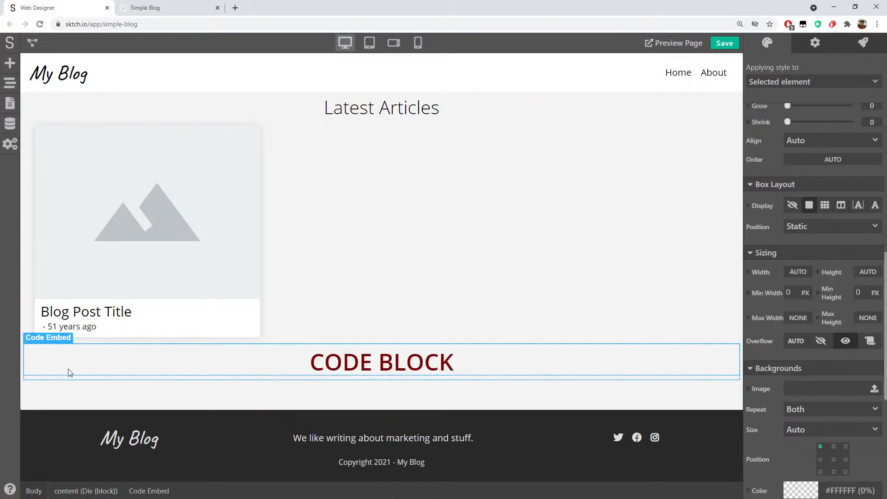
Move the Code Embed out of the content block to body level and view its settings
{"action": "left_click", "coordinate": [11, 83]}
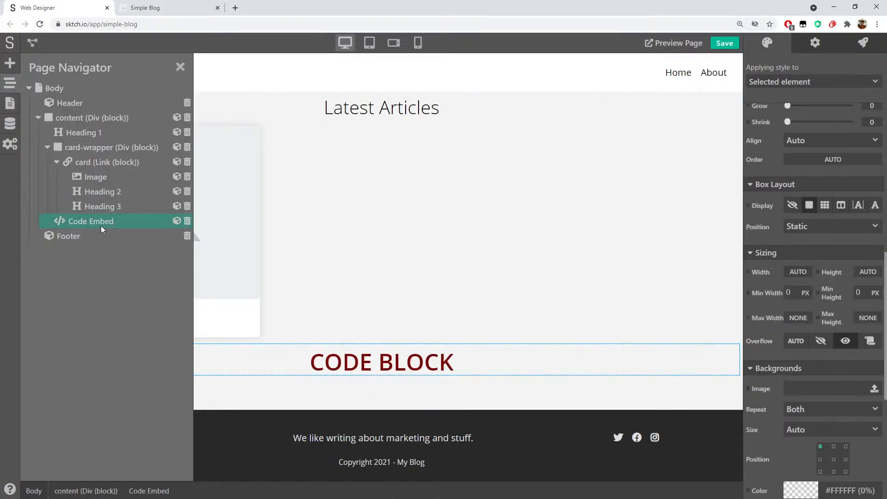
{"action": "left_click_drag", "start_coordinate": [53, 227], "coordinate": [48, 229]}
{"action": "left_click", "coordinate": [179, 67]}
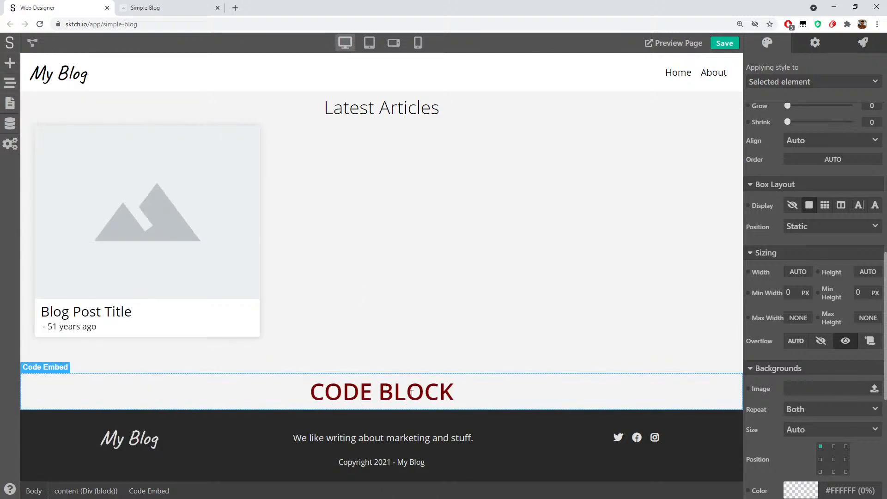
{"action": "left_click", "coordinate": [814, 45]}
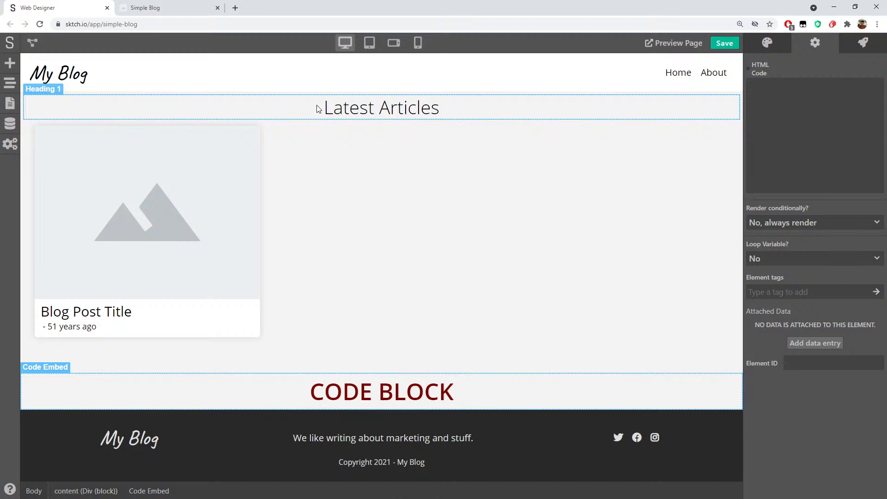
{"action": "left_click", "coordinate": [16, 83]}
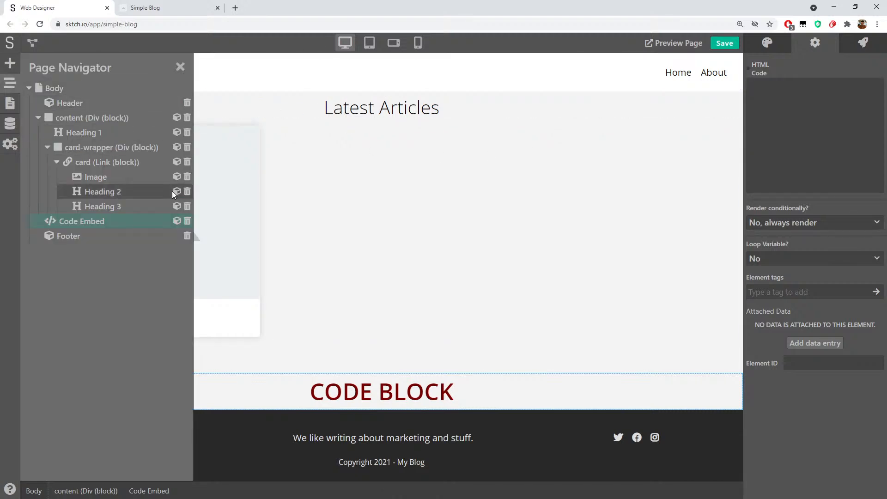
Delete the Code Embed element from the page's element tree
{"action": "left_click", "coordinate": [187, 221]}
{"action": "left_click", "coordinate": [180, 64]}
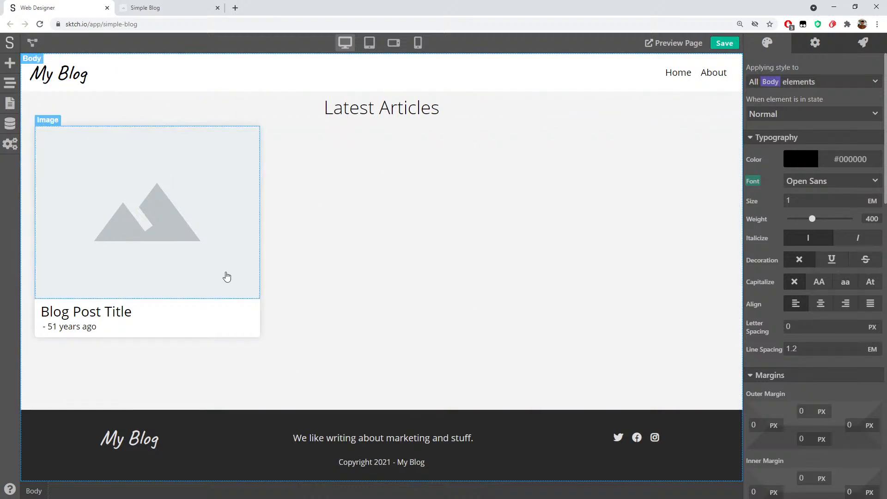
{"action": "left_click", "coordinate": [10, 102]}
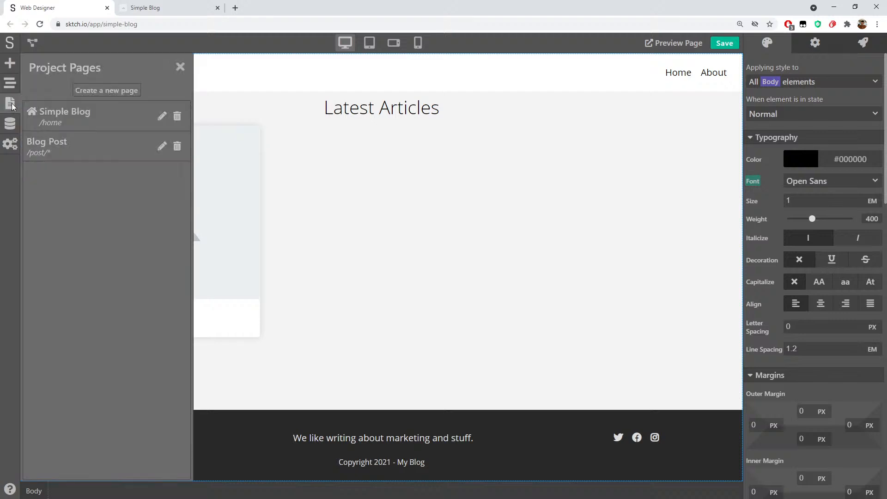
{"action": "left_click", "coordinate": [180, 67]}
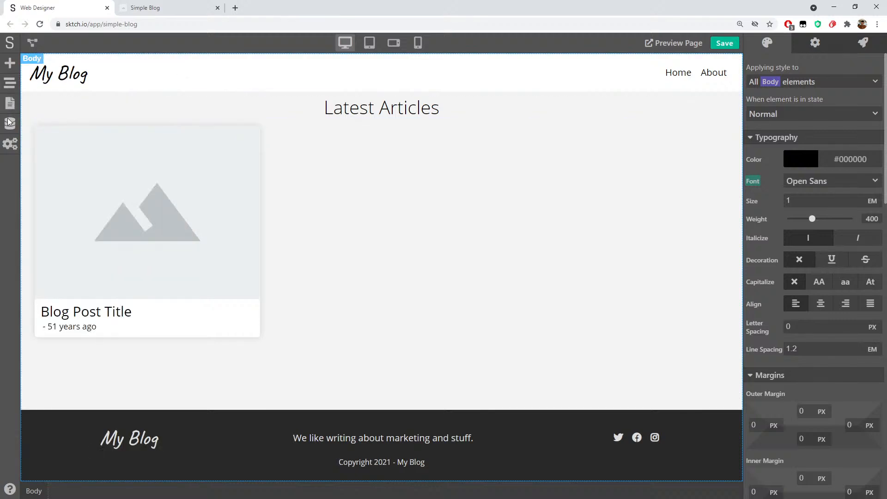
Review the data models and the page logic workflow, then show element settings
{"action": "left_click", "coordinate": [10, 123]}
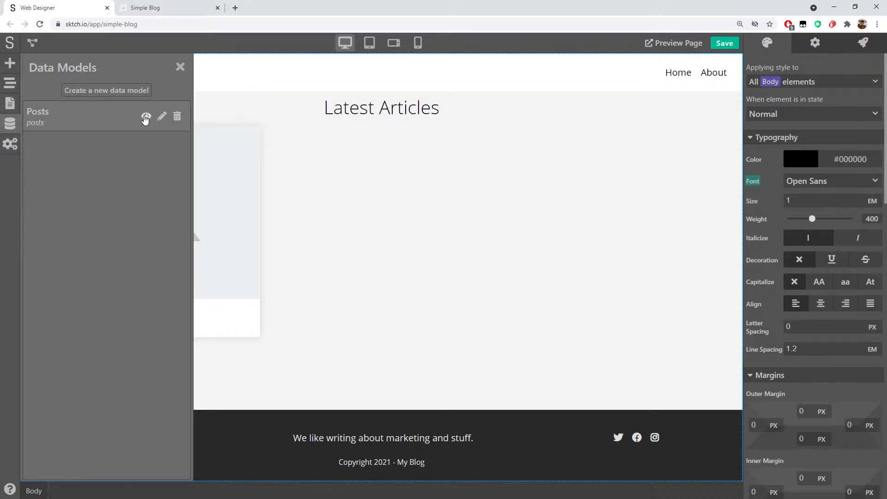
{"action": "left_click", "coordinate": [180, 67]}
{"action": "left_click", "coordinate": [38, 43]}
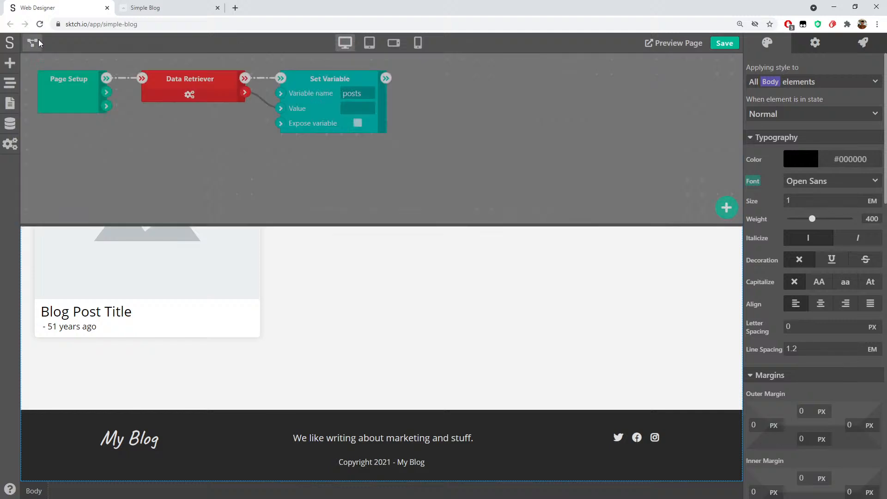
{"action": "left_click", "coordinate": [40, 46]}
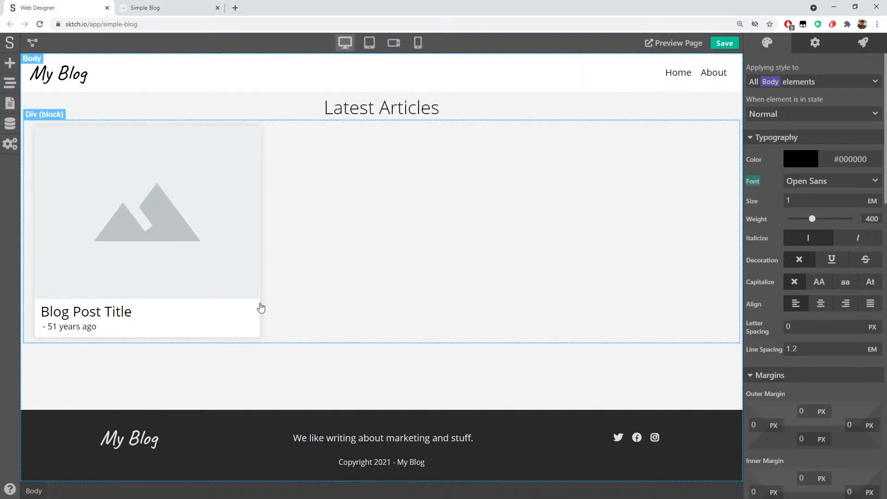
{"action": "left_click", "coordinate": [811, 46]}
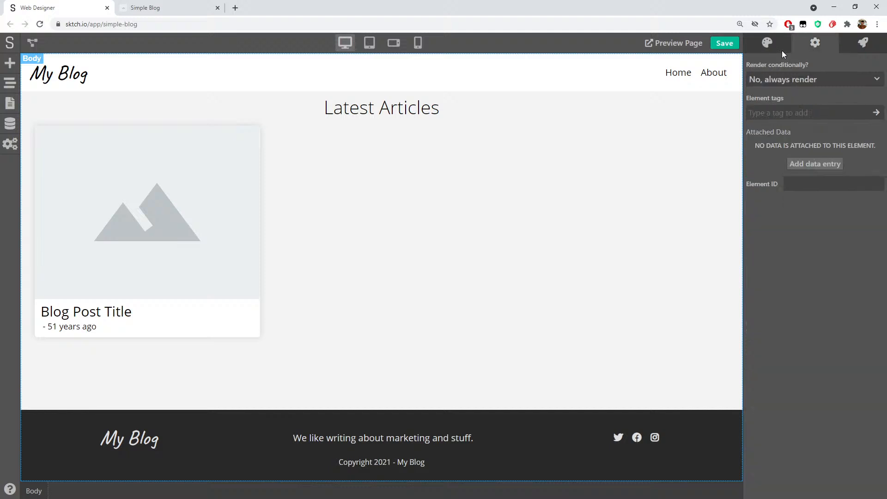
{"action": "left_click", "coordinate": [258, 309]}
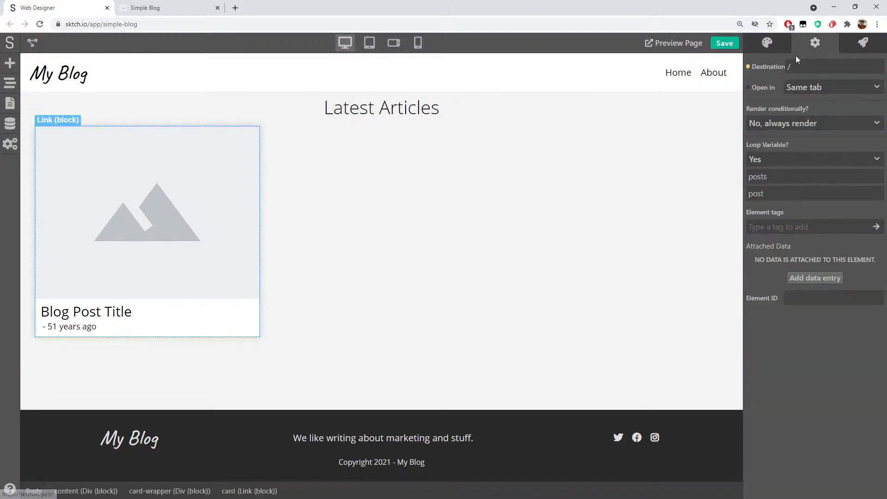
{"action": "left_click", "coordinate": [749, 66]}
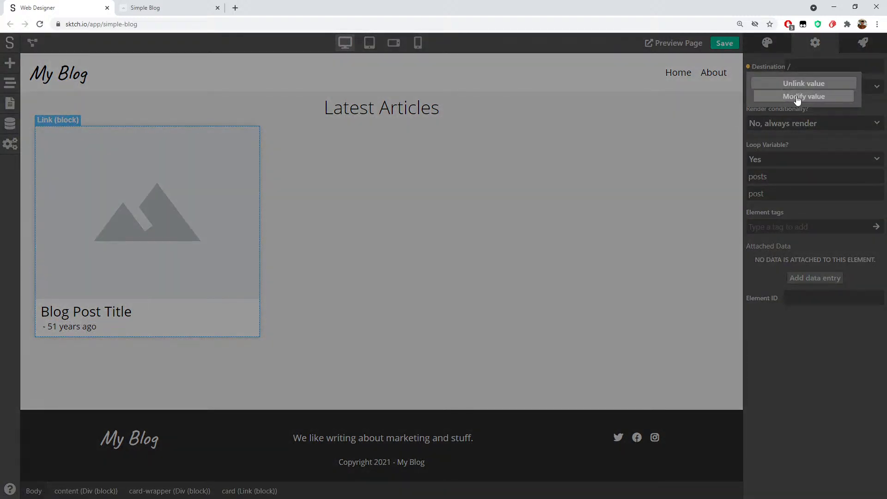
{"action": "left_click", "coordinate": [797, 97]}
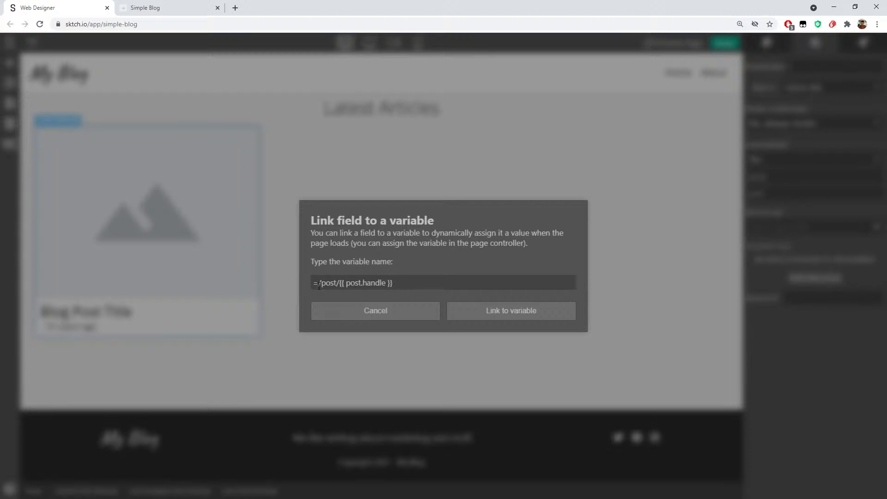
{"action": "left_click_drag", "start_coordinate": [318, 286], "coordinate": [422, 287]}
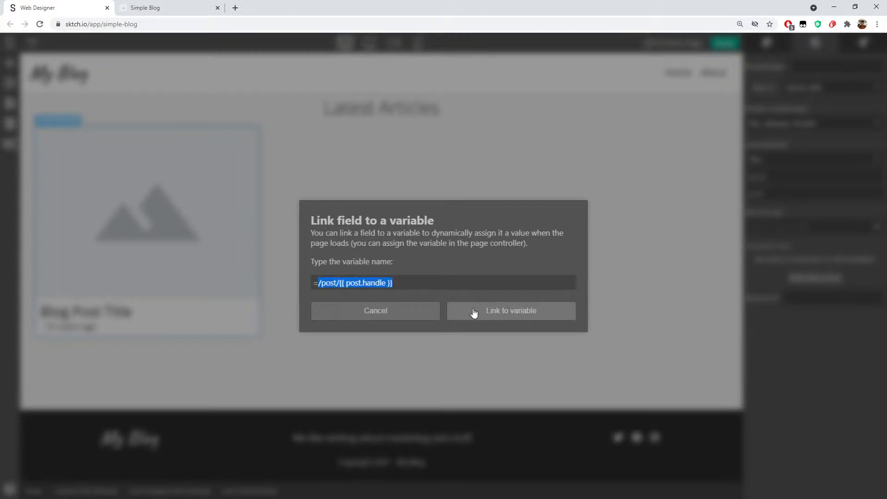
{"action": "left_click", "coordinate": [319, 283]}
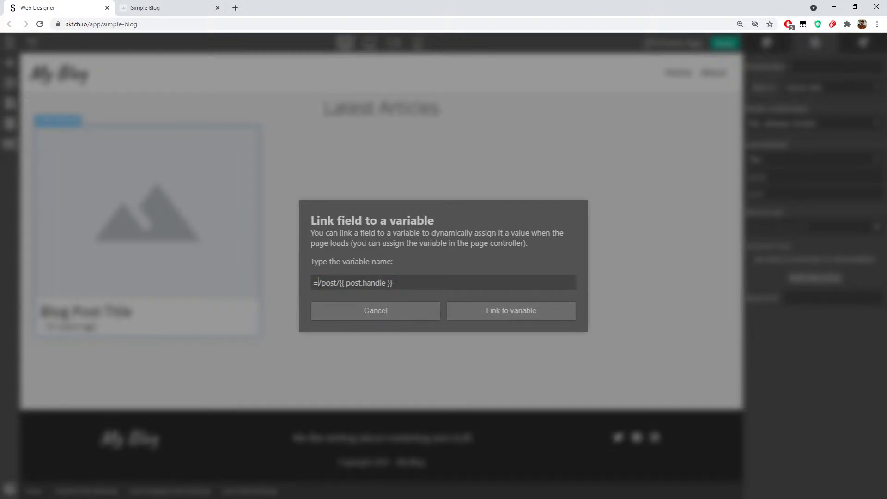
{"action": "left_click", "coordinate": [367, 311]}
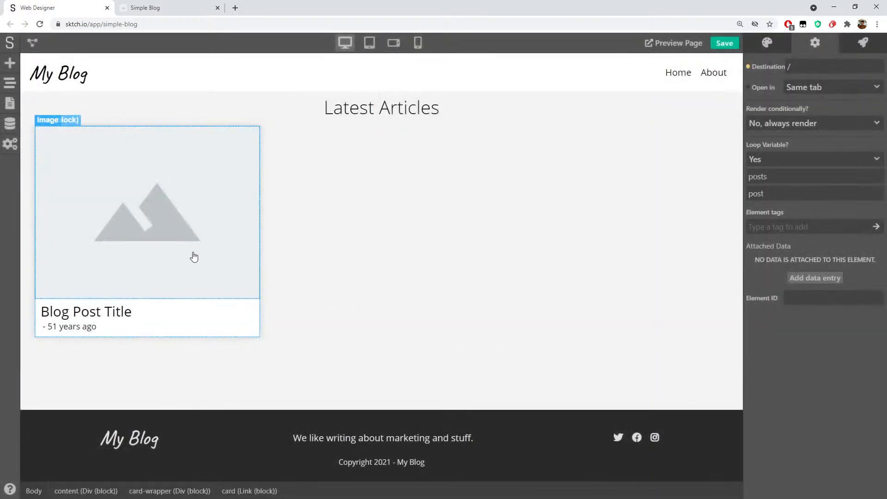
Open the Blog Post page and inspect its content block and 'Title of Blog Post' heading
{"action": "left_click", "coordinate": [9, 103]}
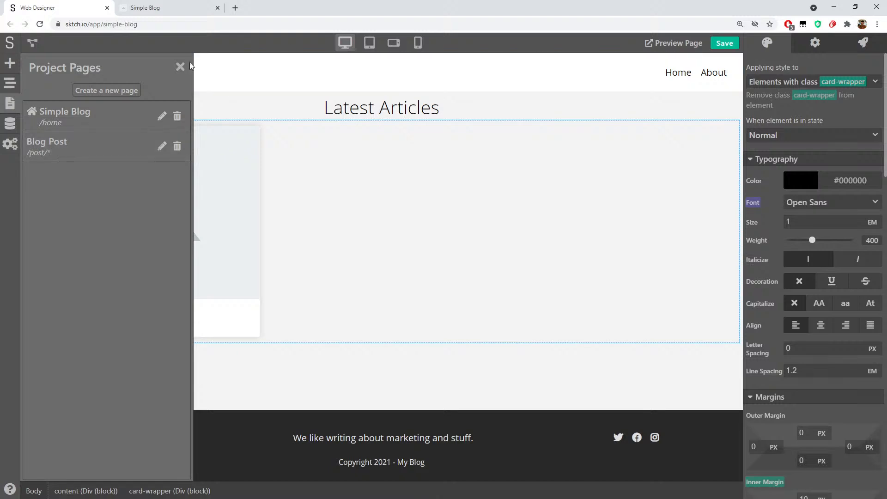
{"action": "left_click", "coordinate": [85, 141]}
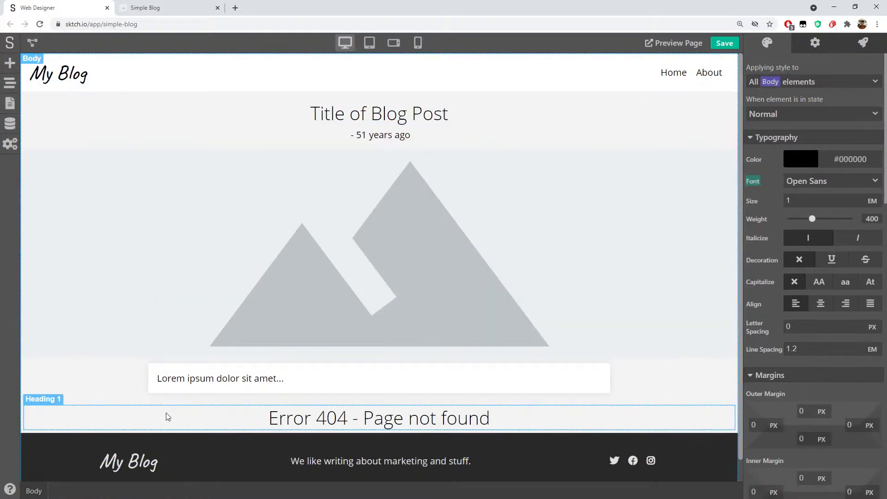
{"action": "left_click", "coordinate": [60, 430]}
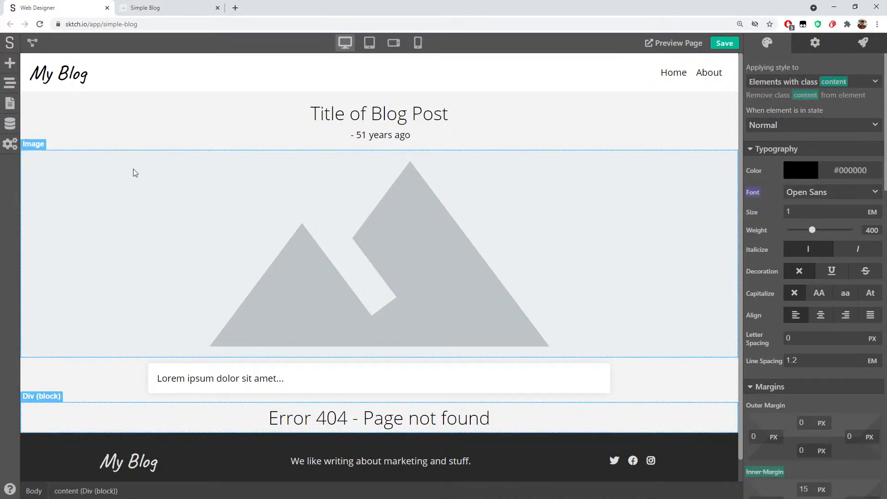
{"action": "left_click", "coordinate": [206, 124]}
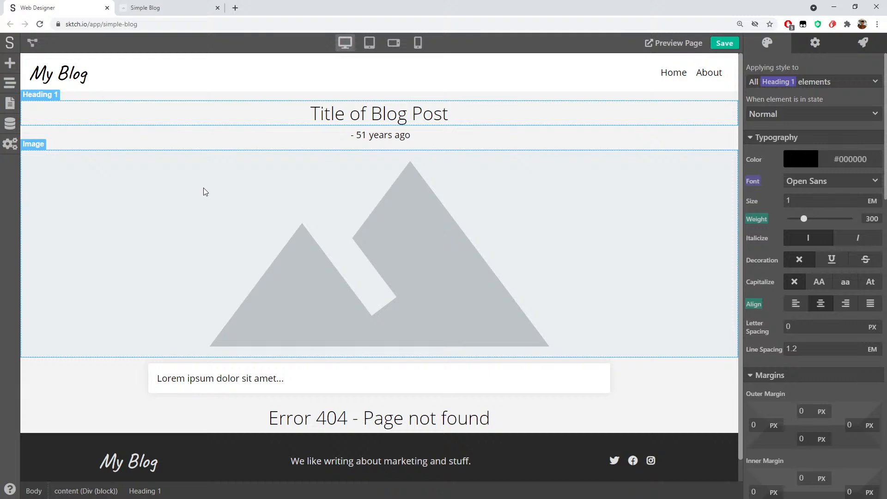
{"action": "left_click", "coordinate": [68, 152]}
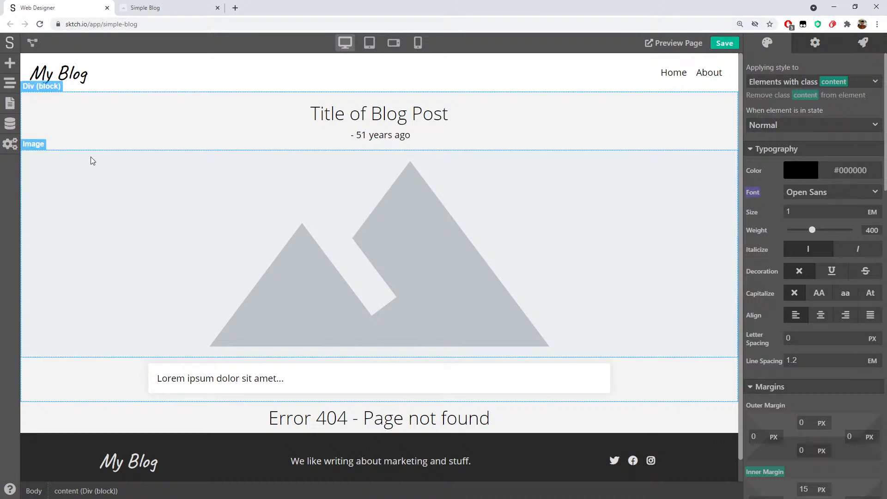
{"action": "left_click", "coordinate": [104, 116]}
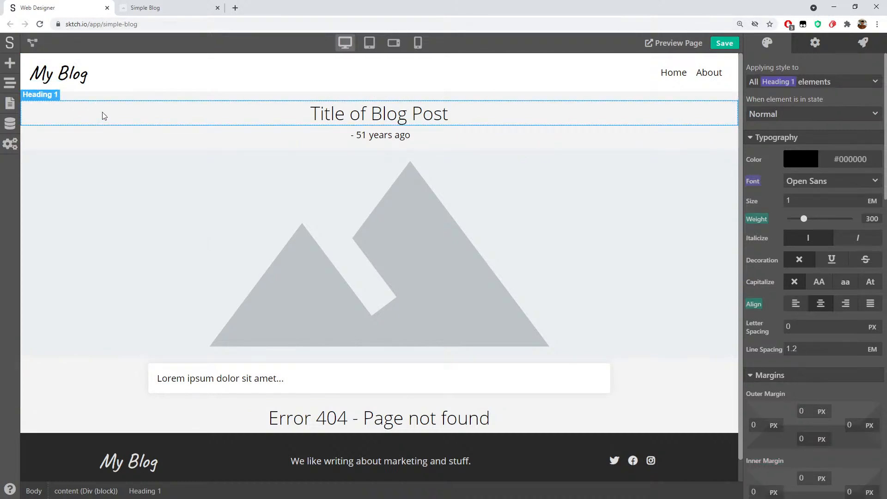